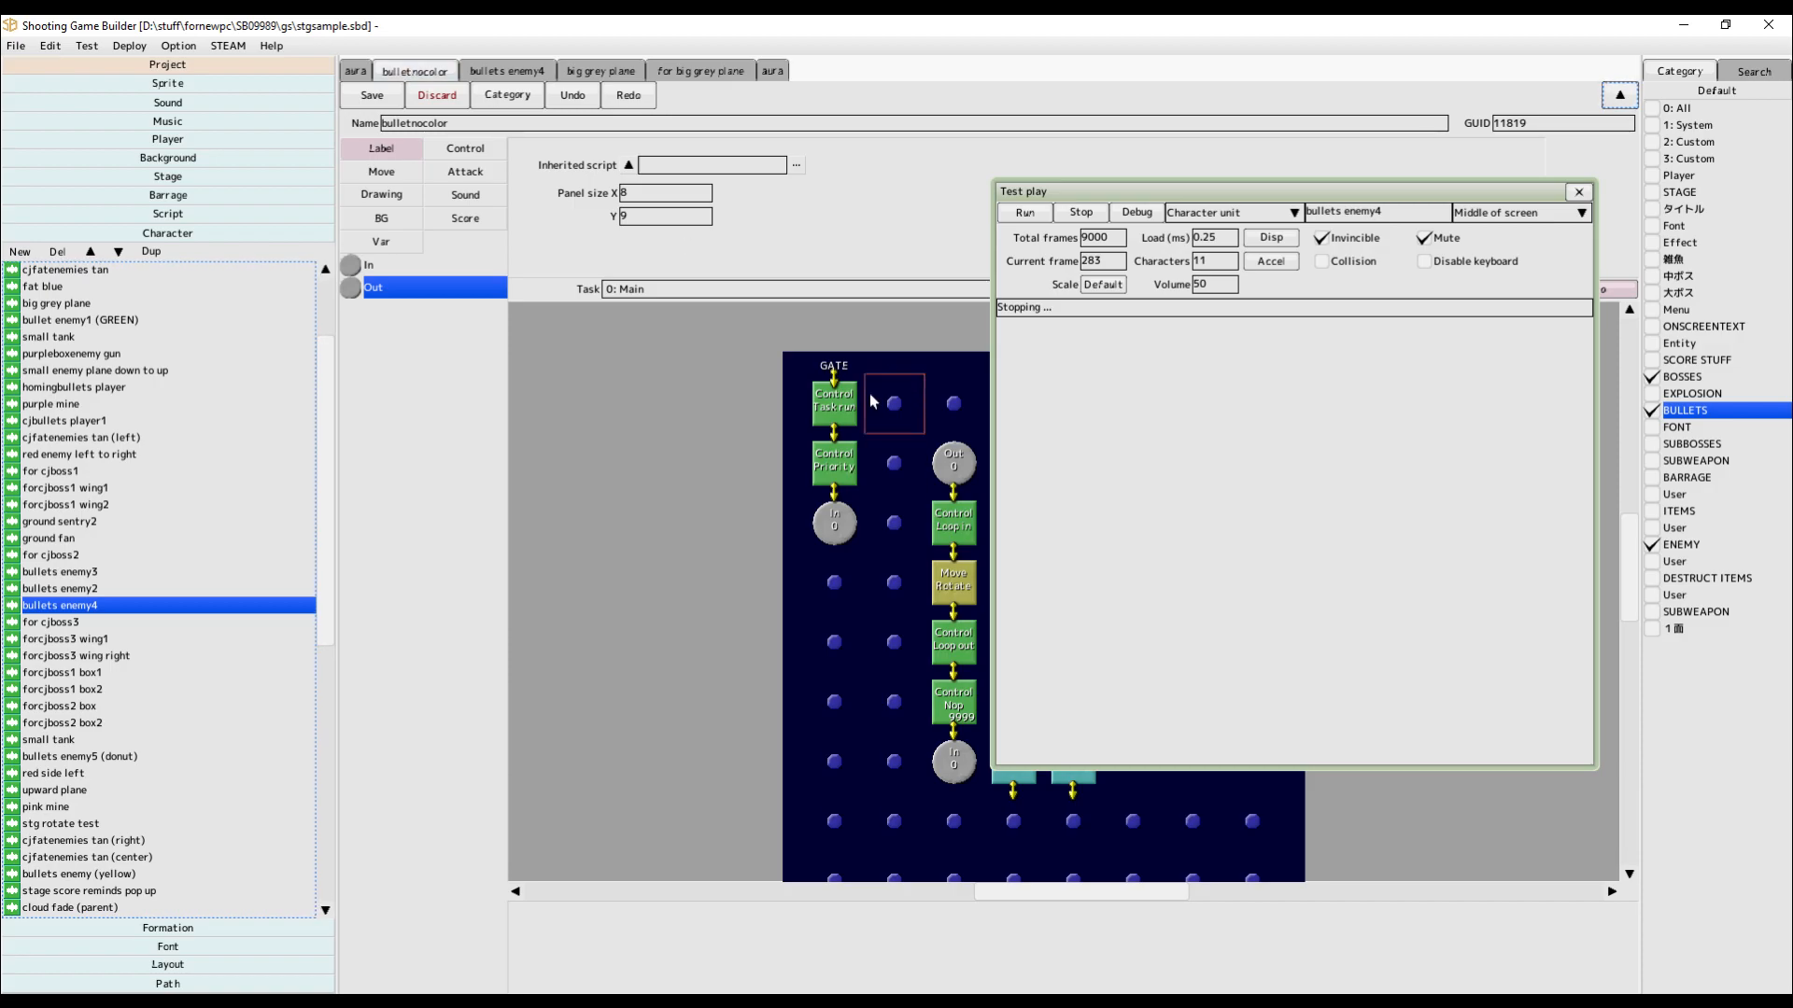
# Inspect the Task run panel in the Main task and the Rotate panel in task 1: User 1, returning to Main.
pyautogui.moveTo(810, 586); pyautogui.dragTo(644, 560)
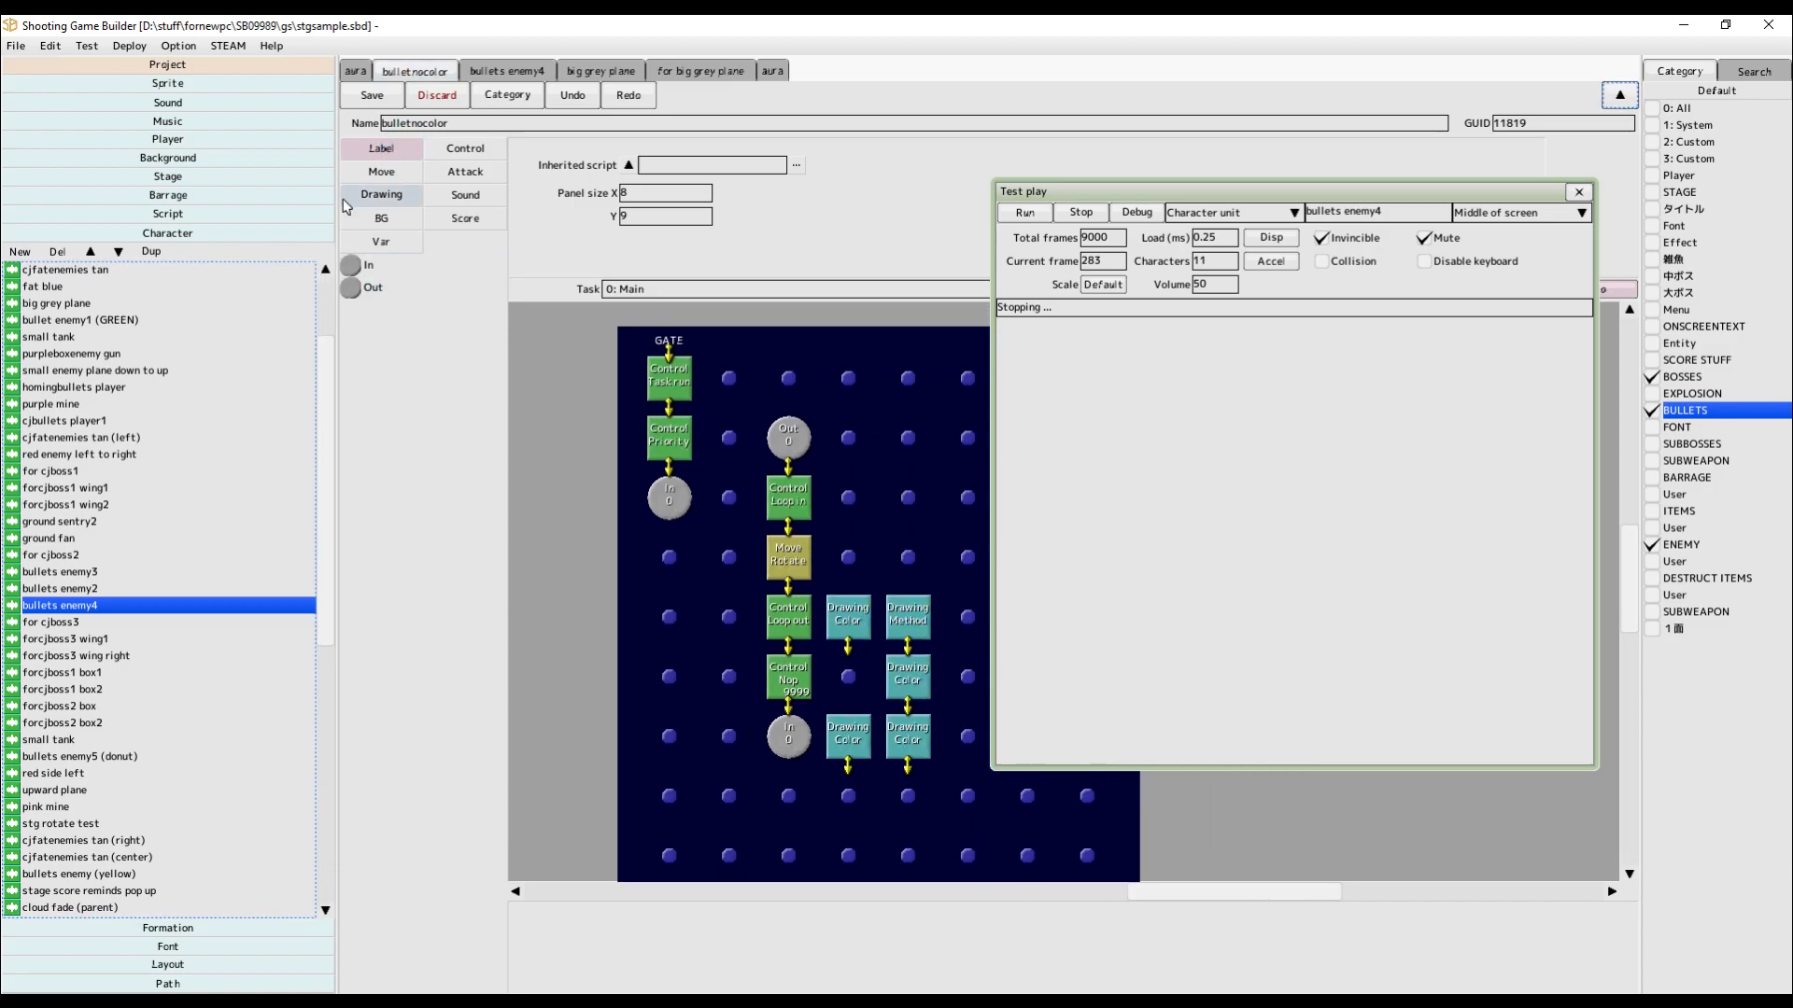
pyautogui.click(382, 269)
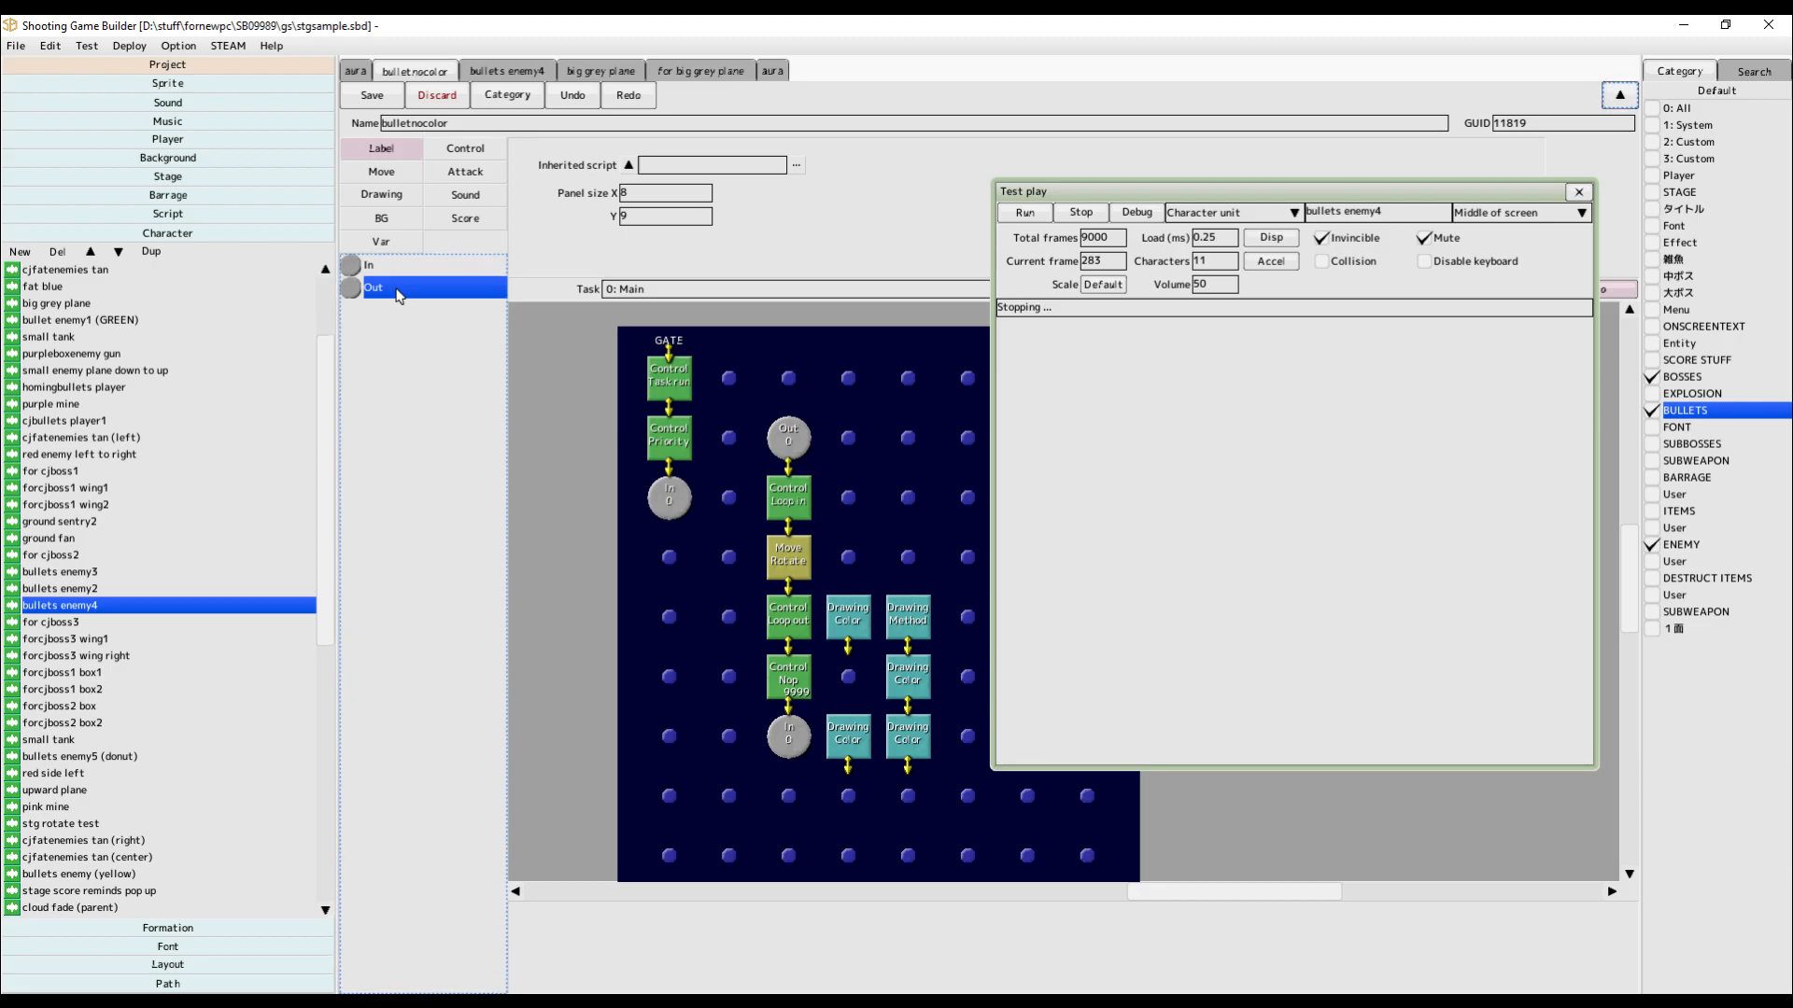
pyautogui.moveTo(874, 450); pyautogui.dragTo(809, 466, button='middle')
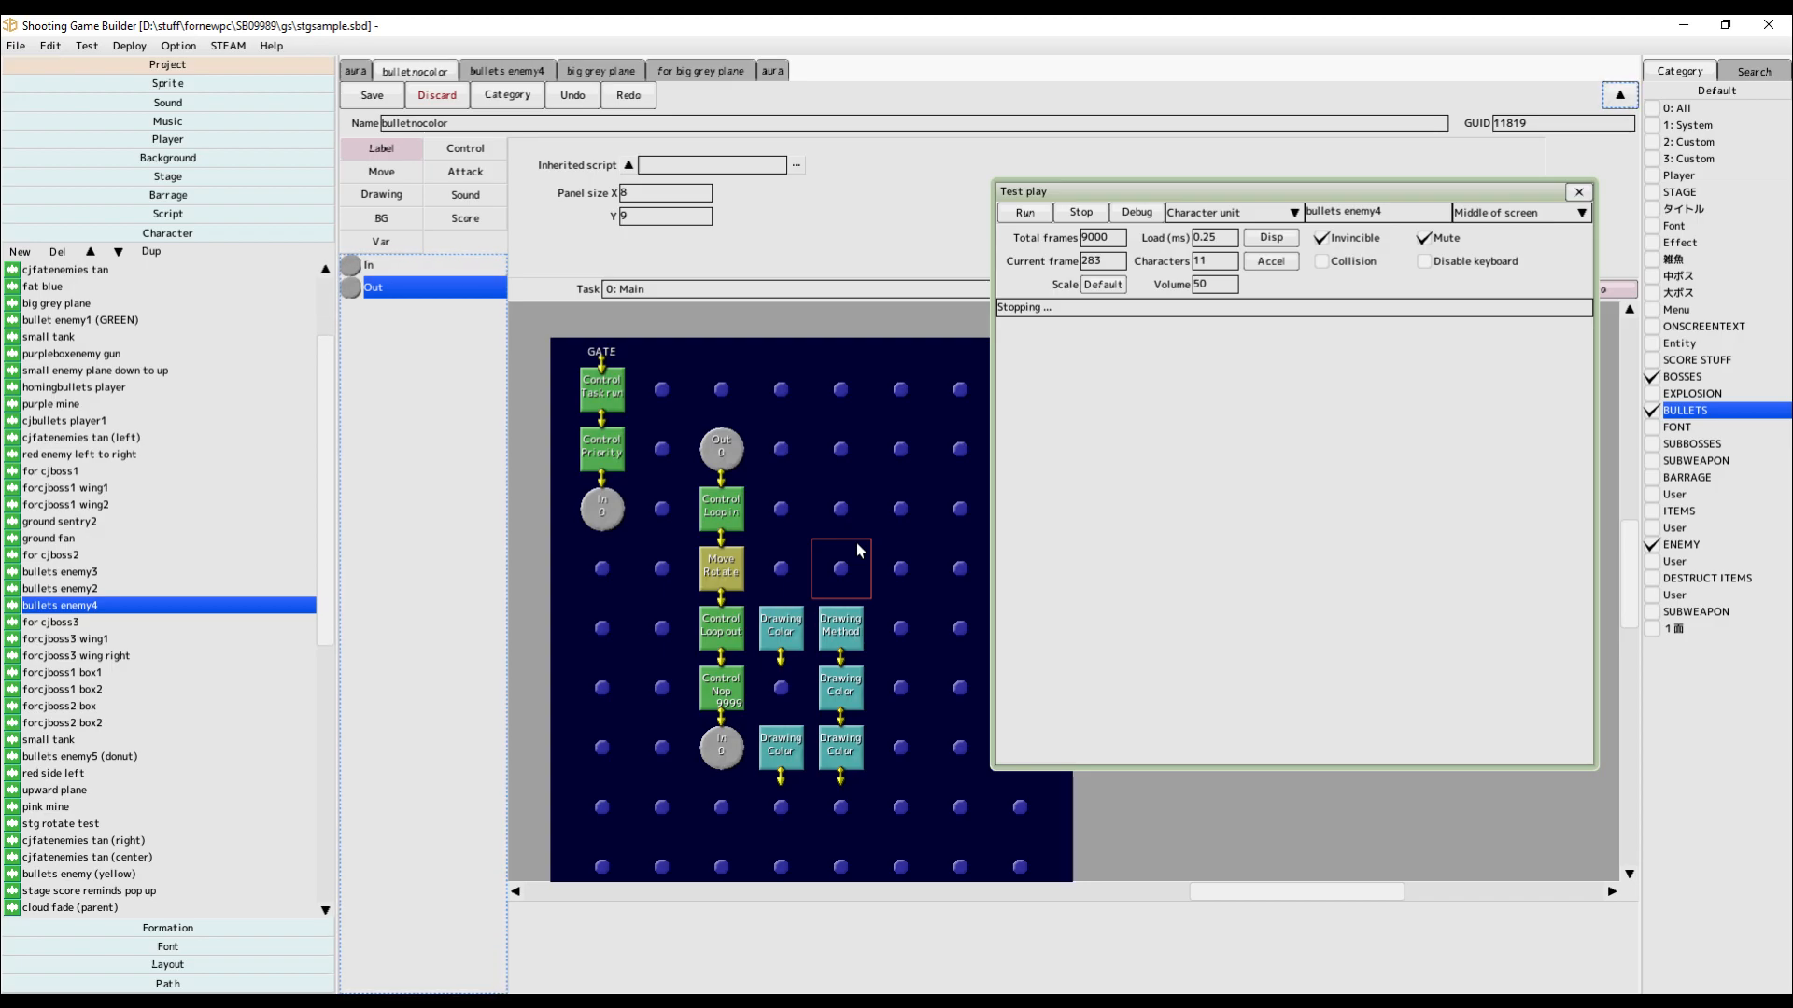
pyautogui.moveTo(1031, 198); pyautogui.dragTo(1122, 230)
pyautogui.click(616, 394)
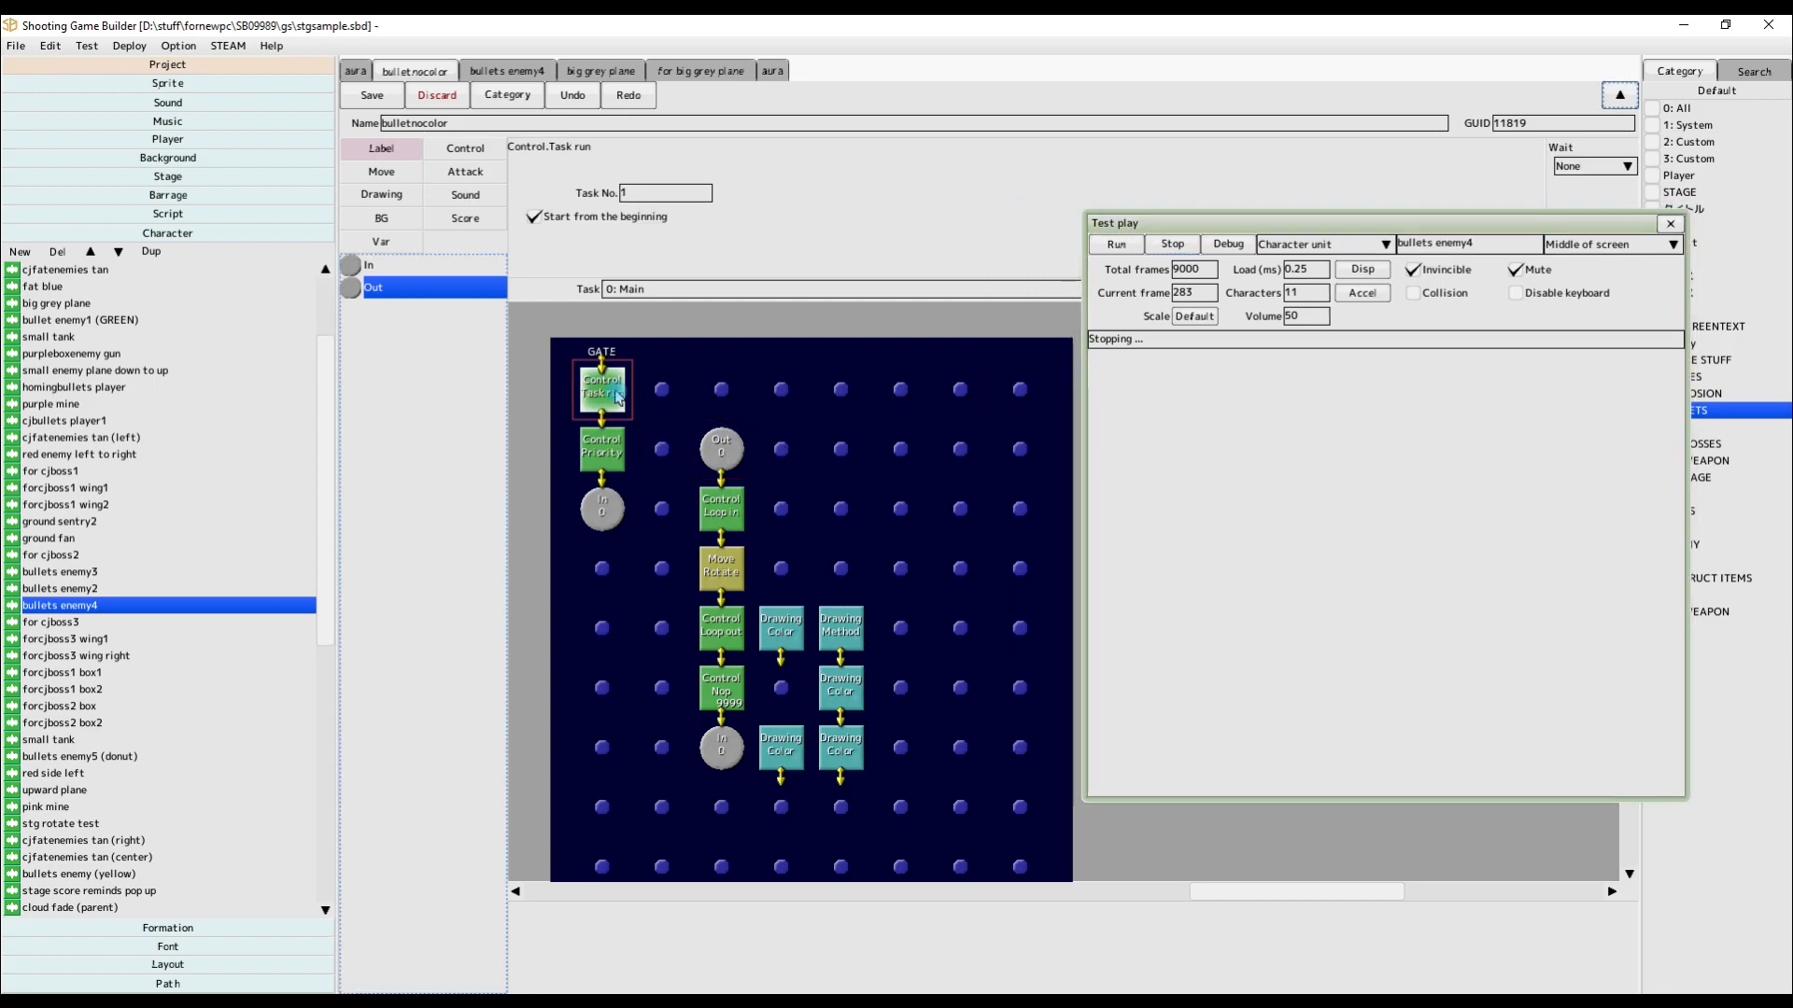
pyautogui.click(637, 289)
pyautogui.click(641, 327)
pyautogui.click(721, 602)
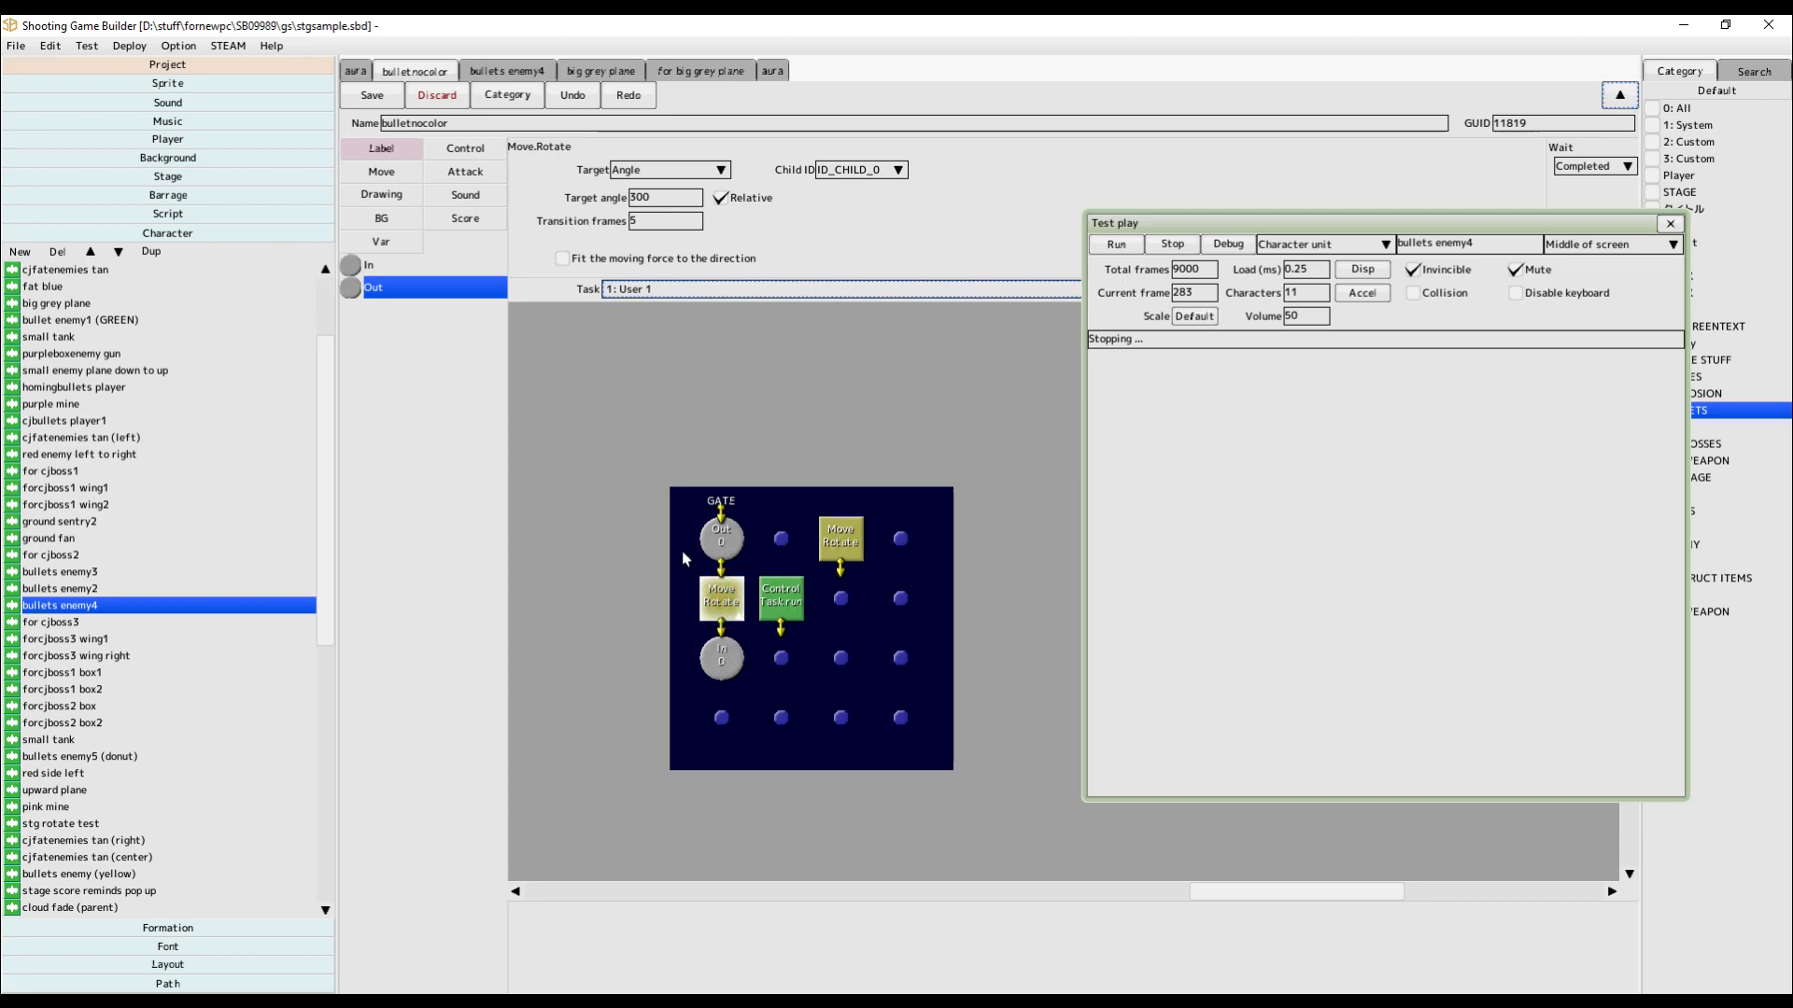
pyautogui.click(641, 292)
pyautogui.click(642, 306)
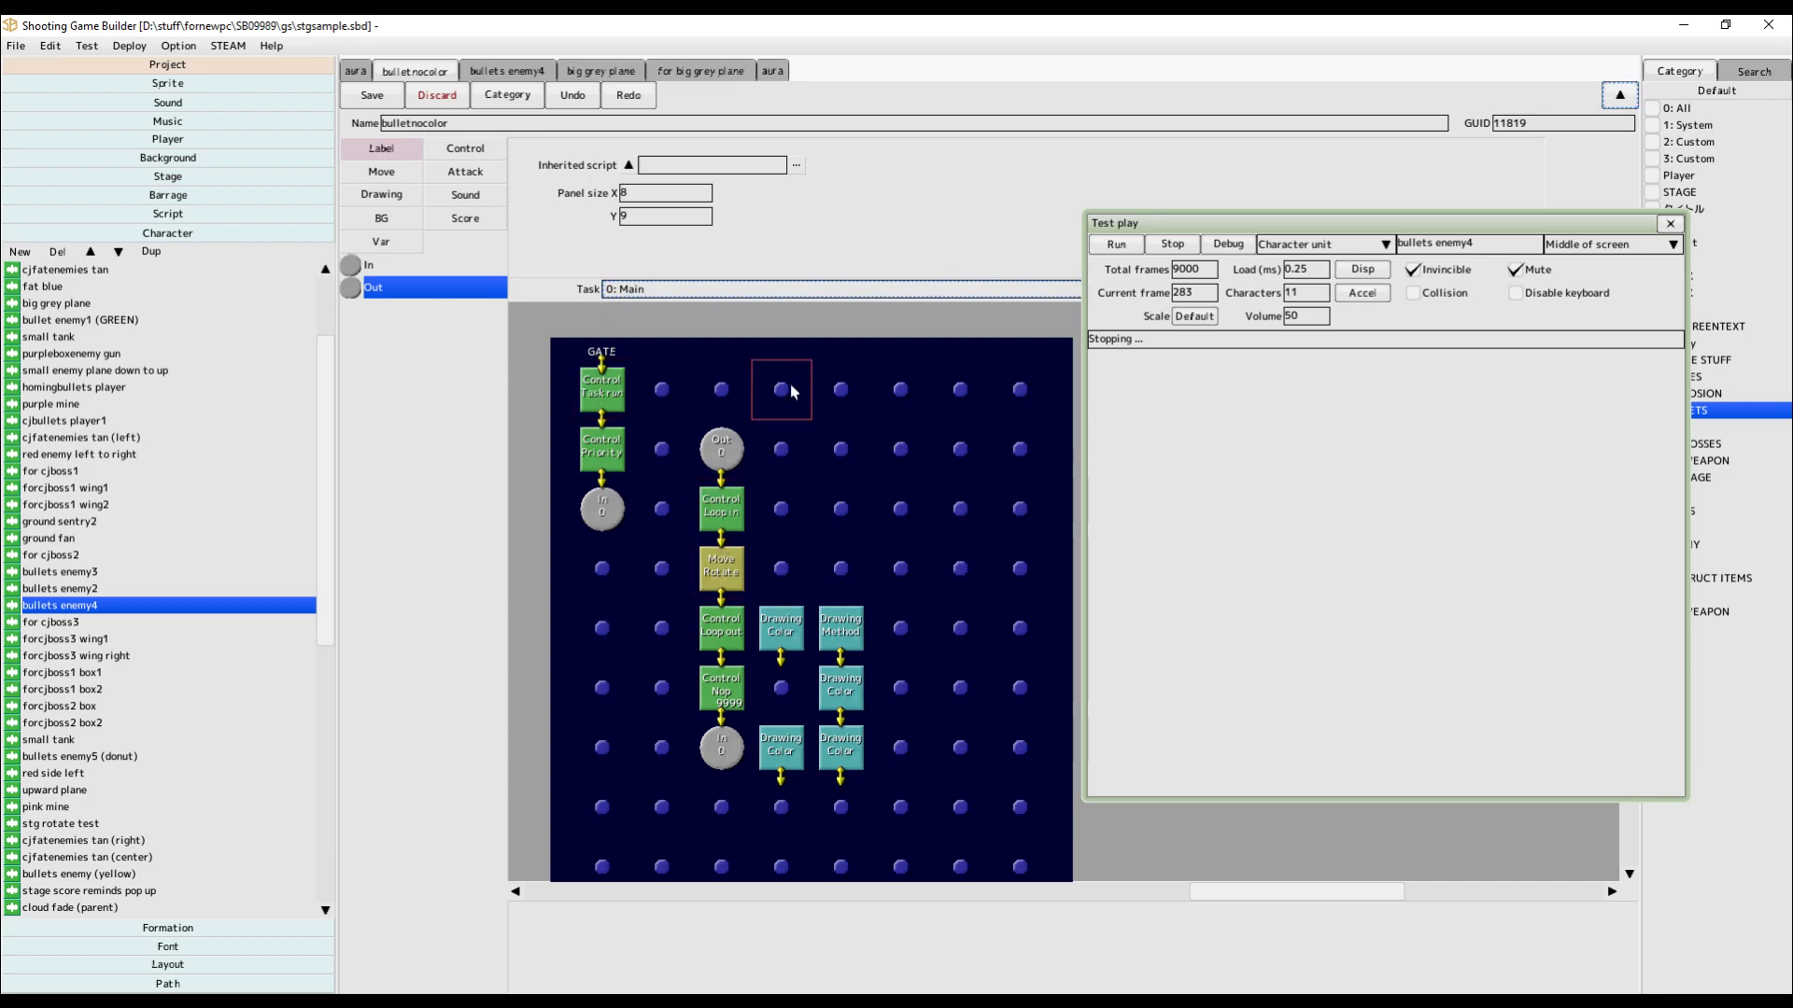
# Inspect the settings of the Priority panel and of the In and Out labels in the Main task.
pyautogui.click(609, 458)
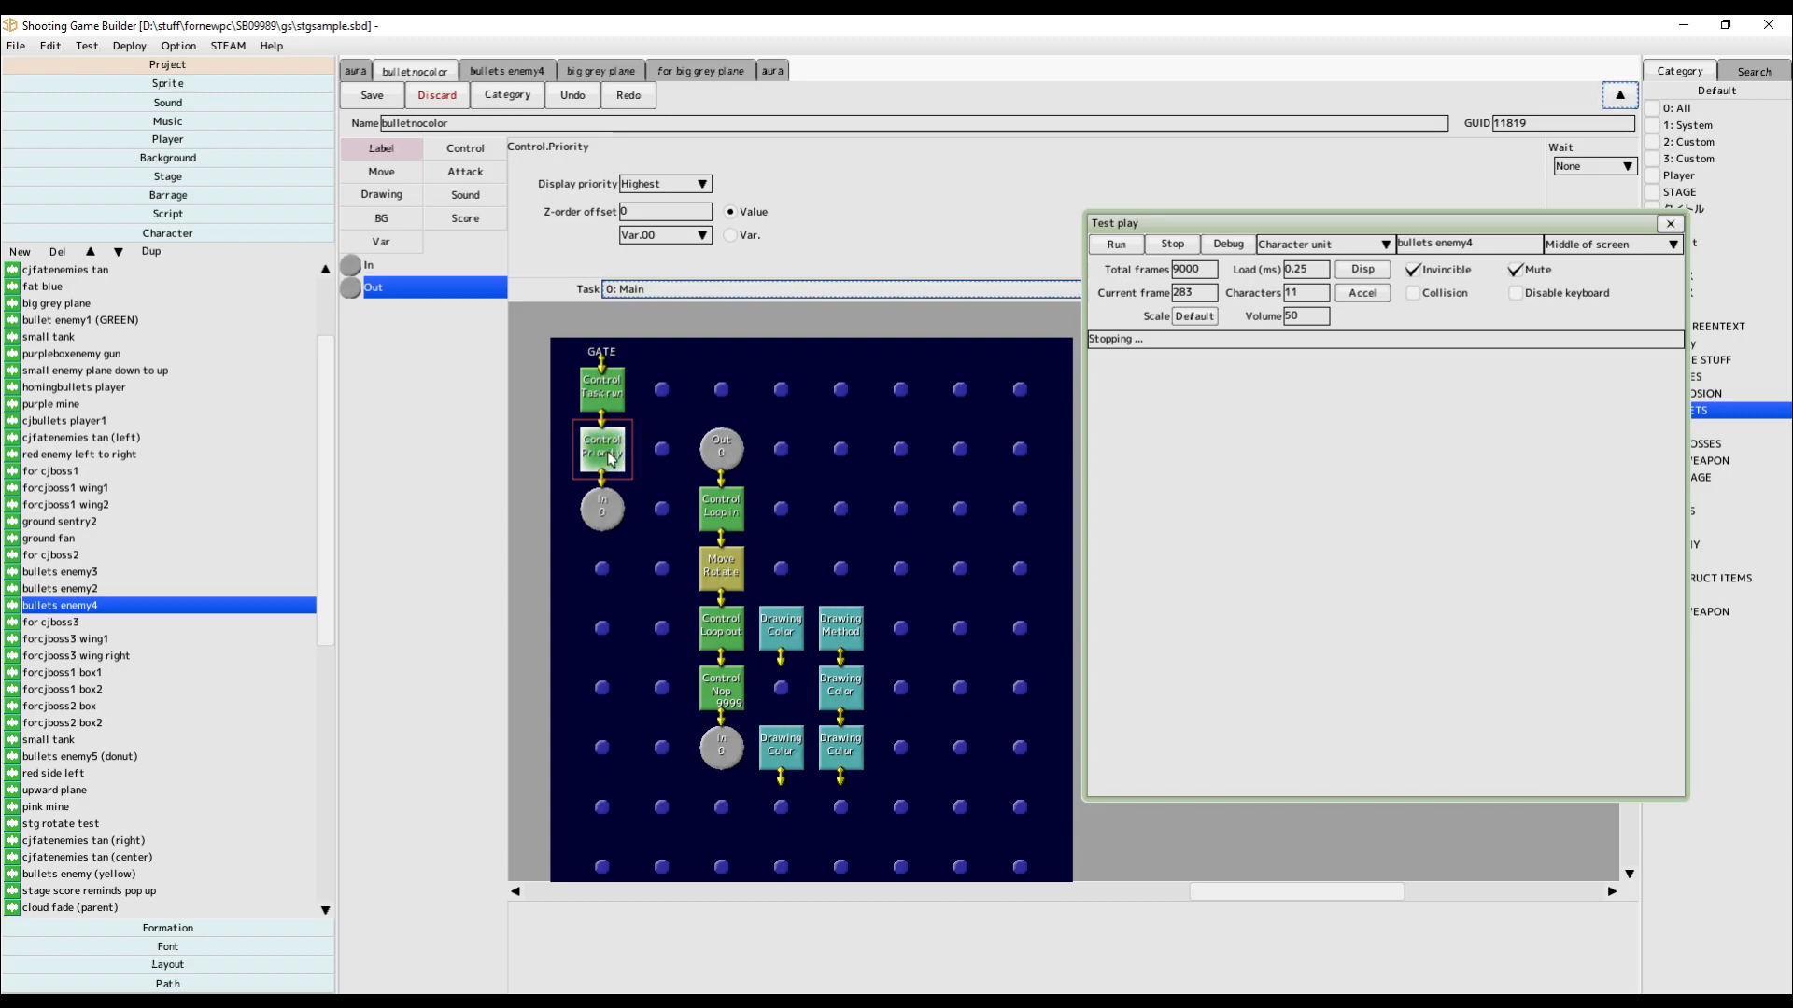
pyautogui.click(615, 523)
pyautogui.click(726, 452)
pyautogui.click(723, 753)
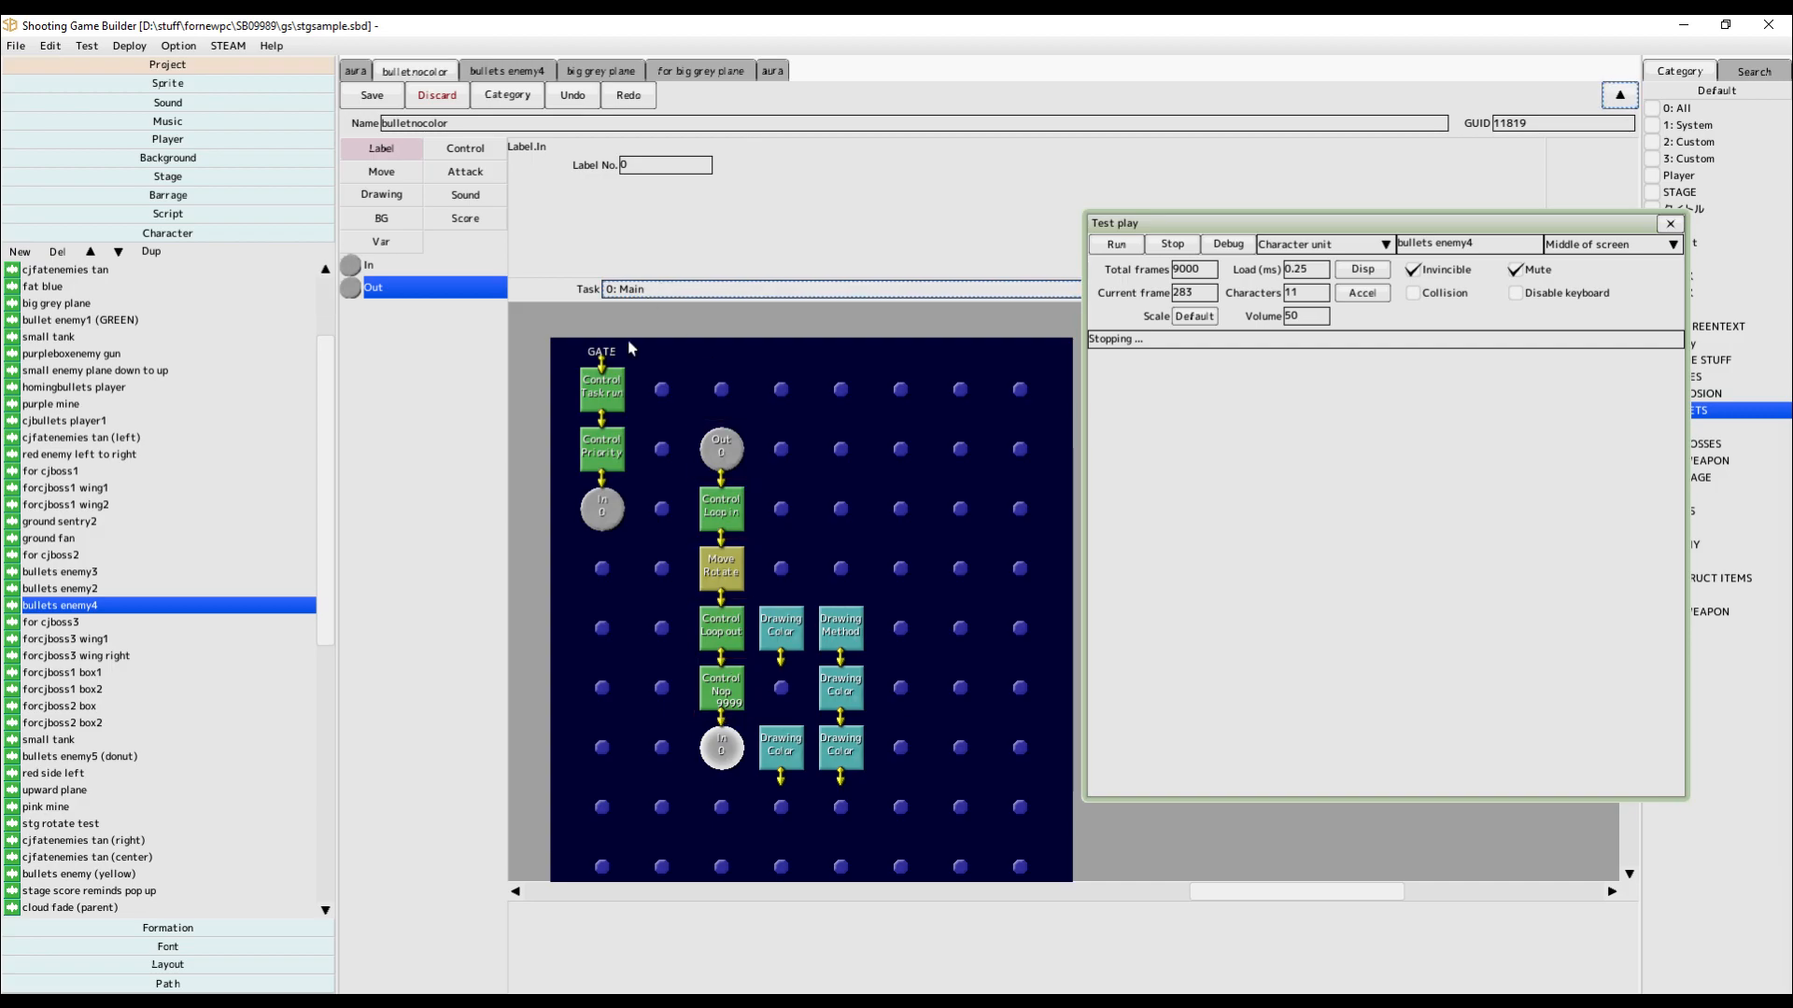
# Test-play the bullets enemy4 character, check the Task run panel while it runs, and stop the test.
pyautogui.click(1113, 248)
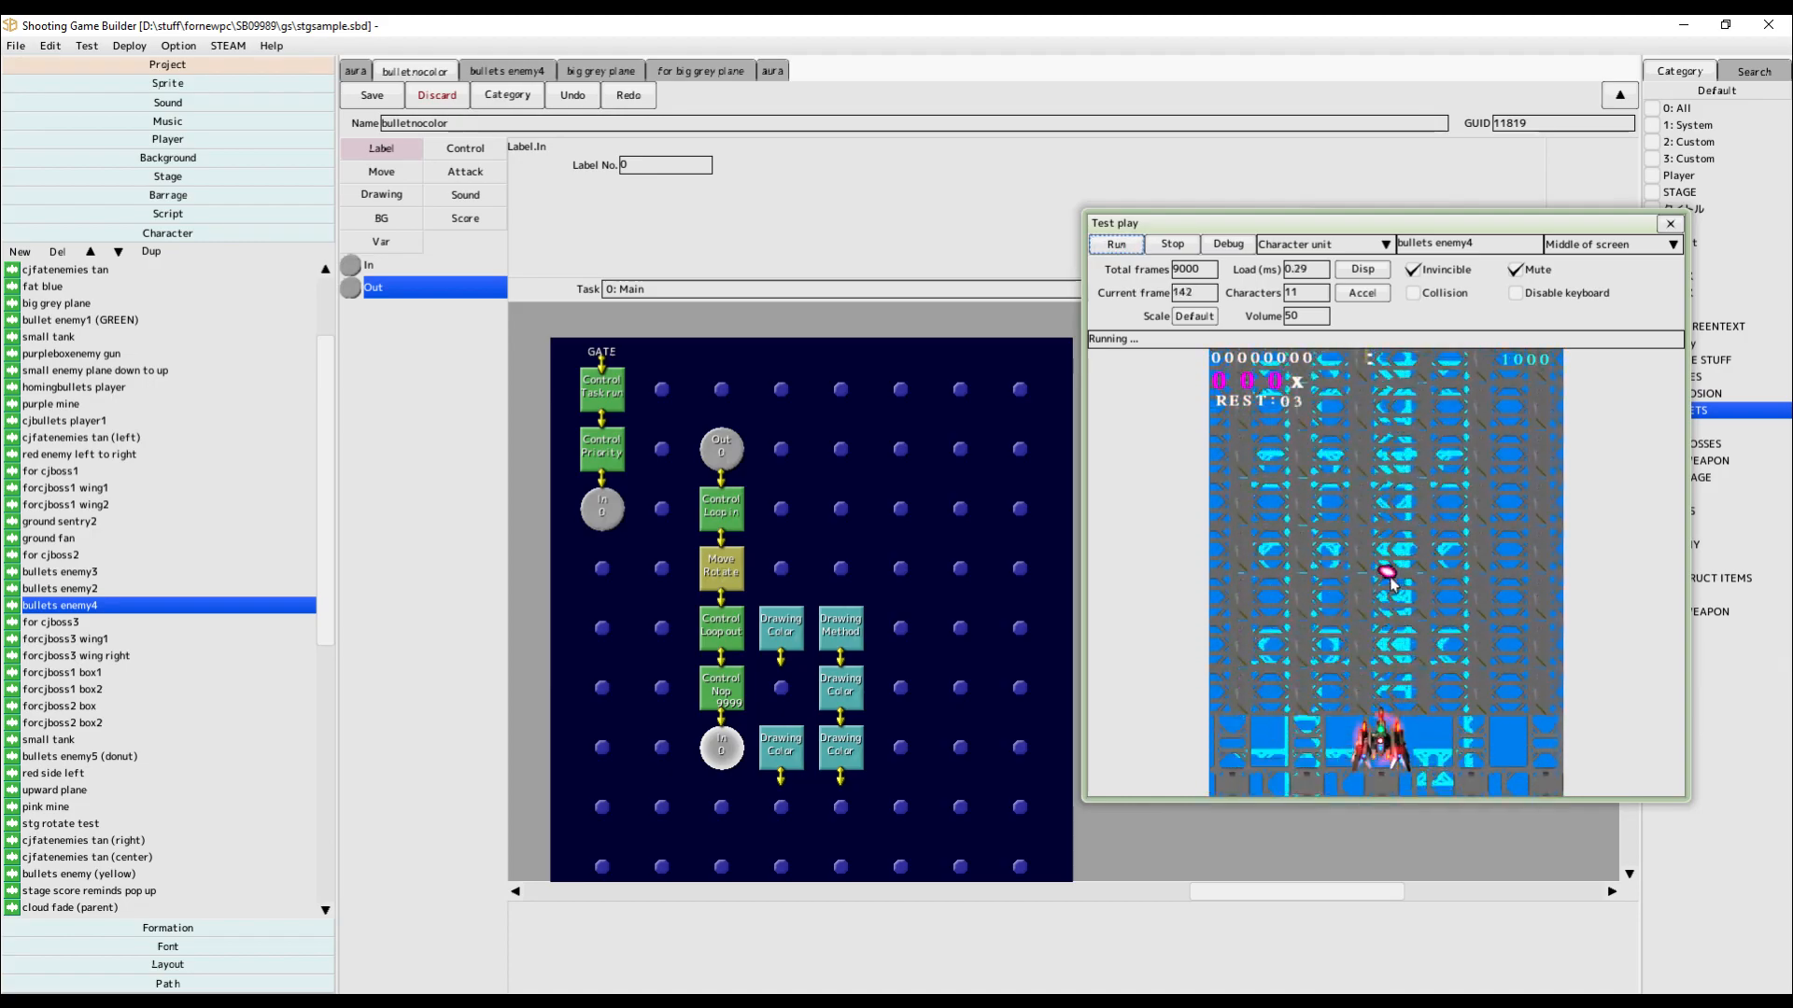
pyautogui.click(601, 385)
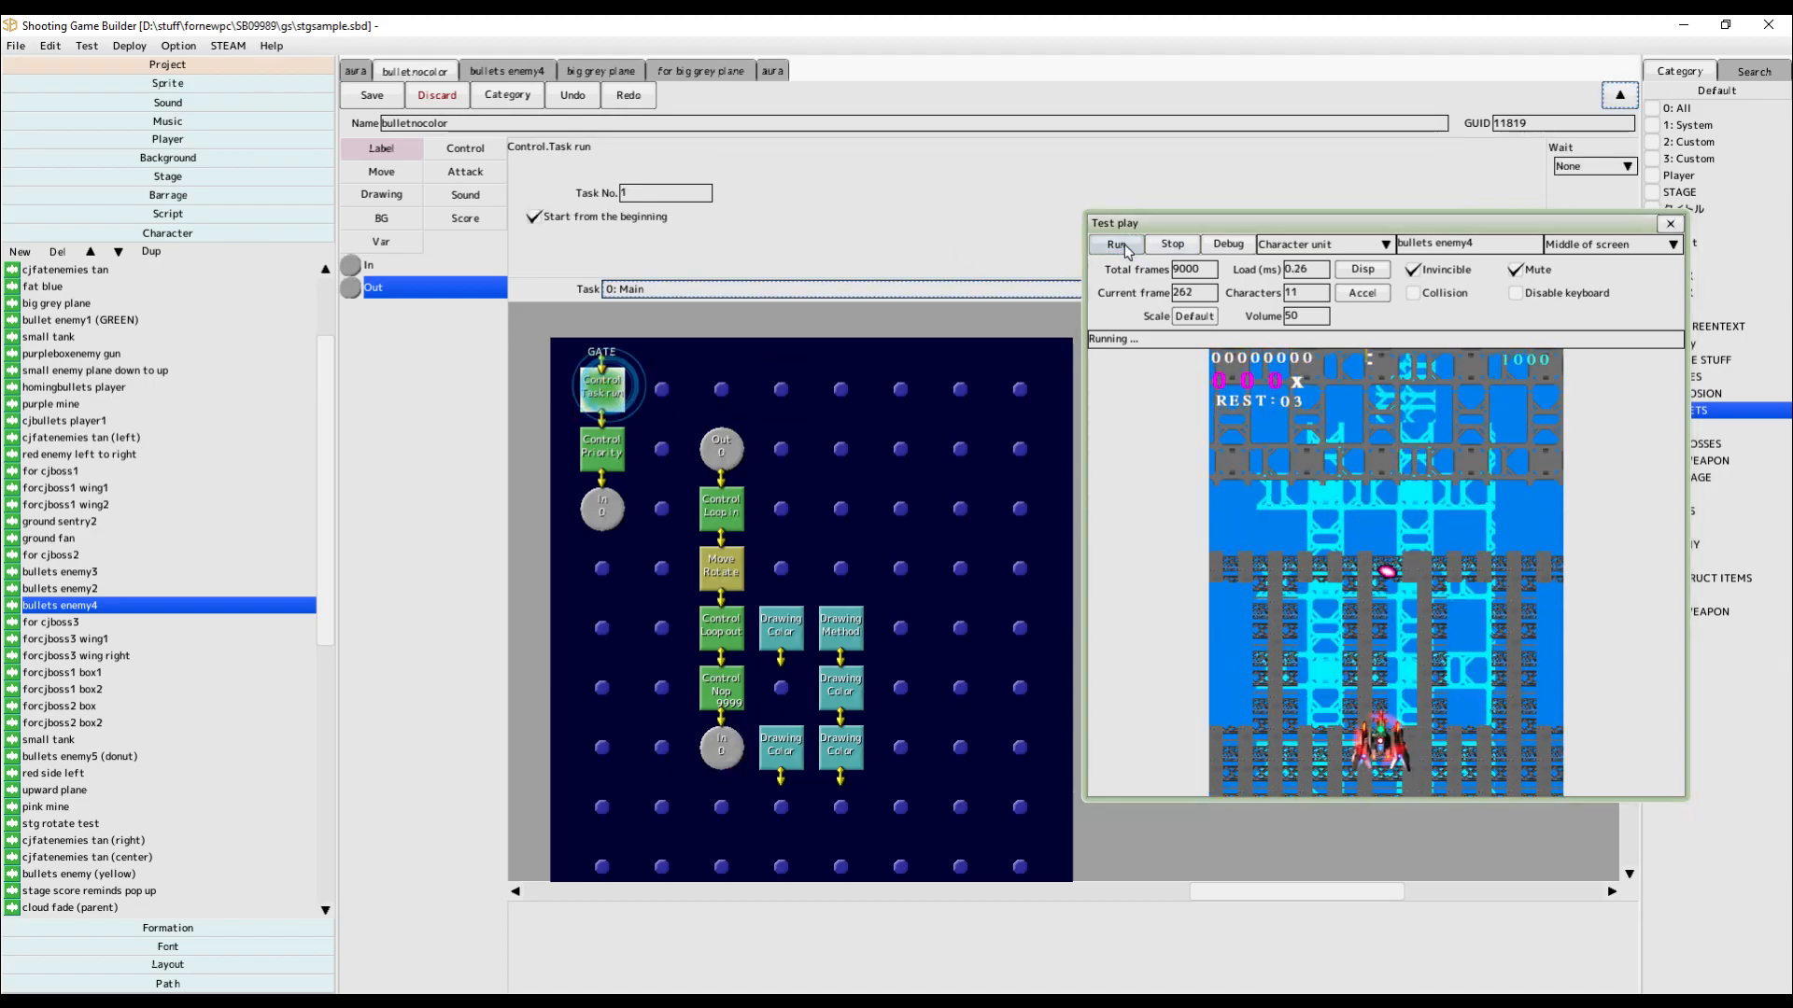
pyautogui.click(1170, 245)
# Move the Task run panel one cell to the right, off the gate, and select the panels below it.
pyautogui.moveTo(601, 386); pyautogui.dragTo(662, 388)
pyautogui.moveTo(634, 571); pyautogui.dragTo(613, 458)
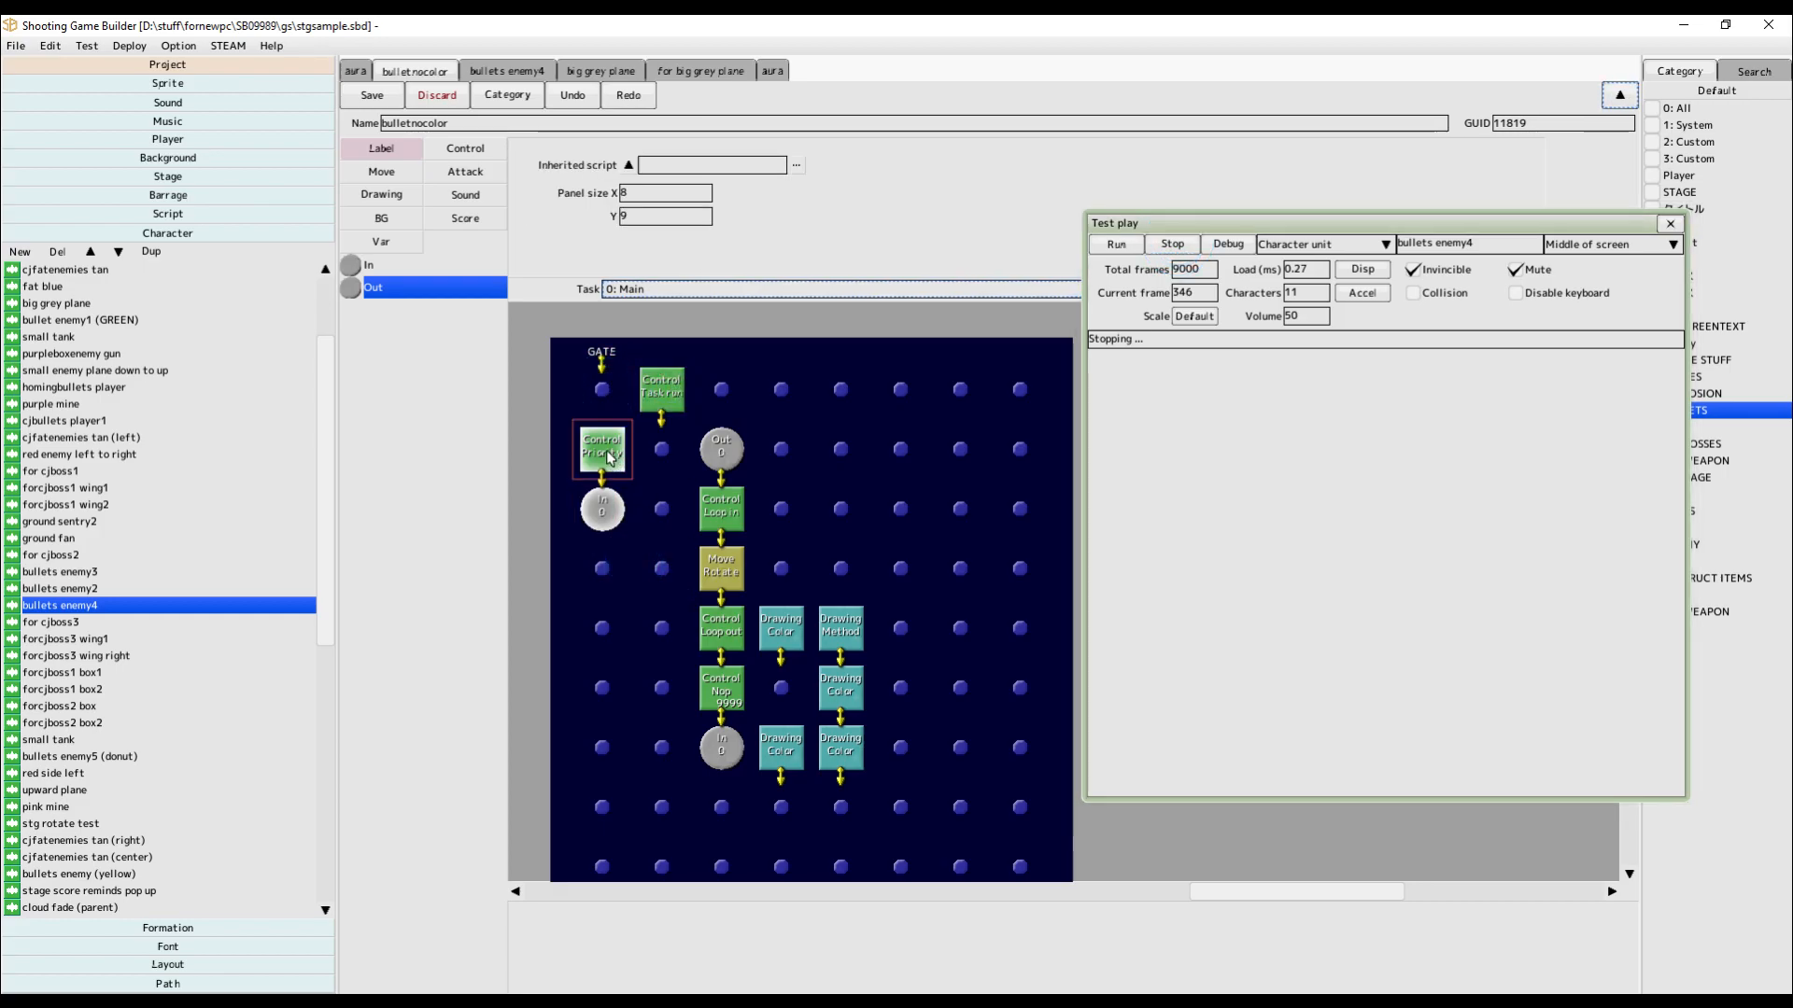
pyautogui.click(648, 520)
# Shift the Main column from Rotate downward by one row and place the Priority panel in the gap below Loop in.
pyautogui.moveTo(745, 820); pyautogui.dragTo(738, 655)
pyautogui.click(602, 451)
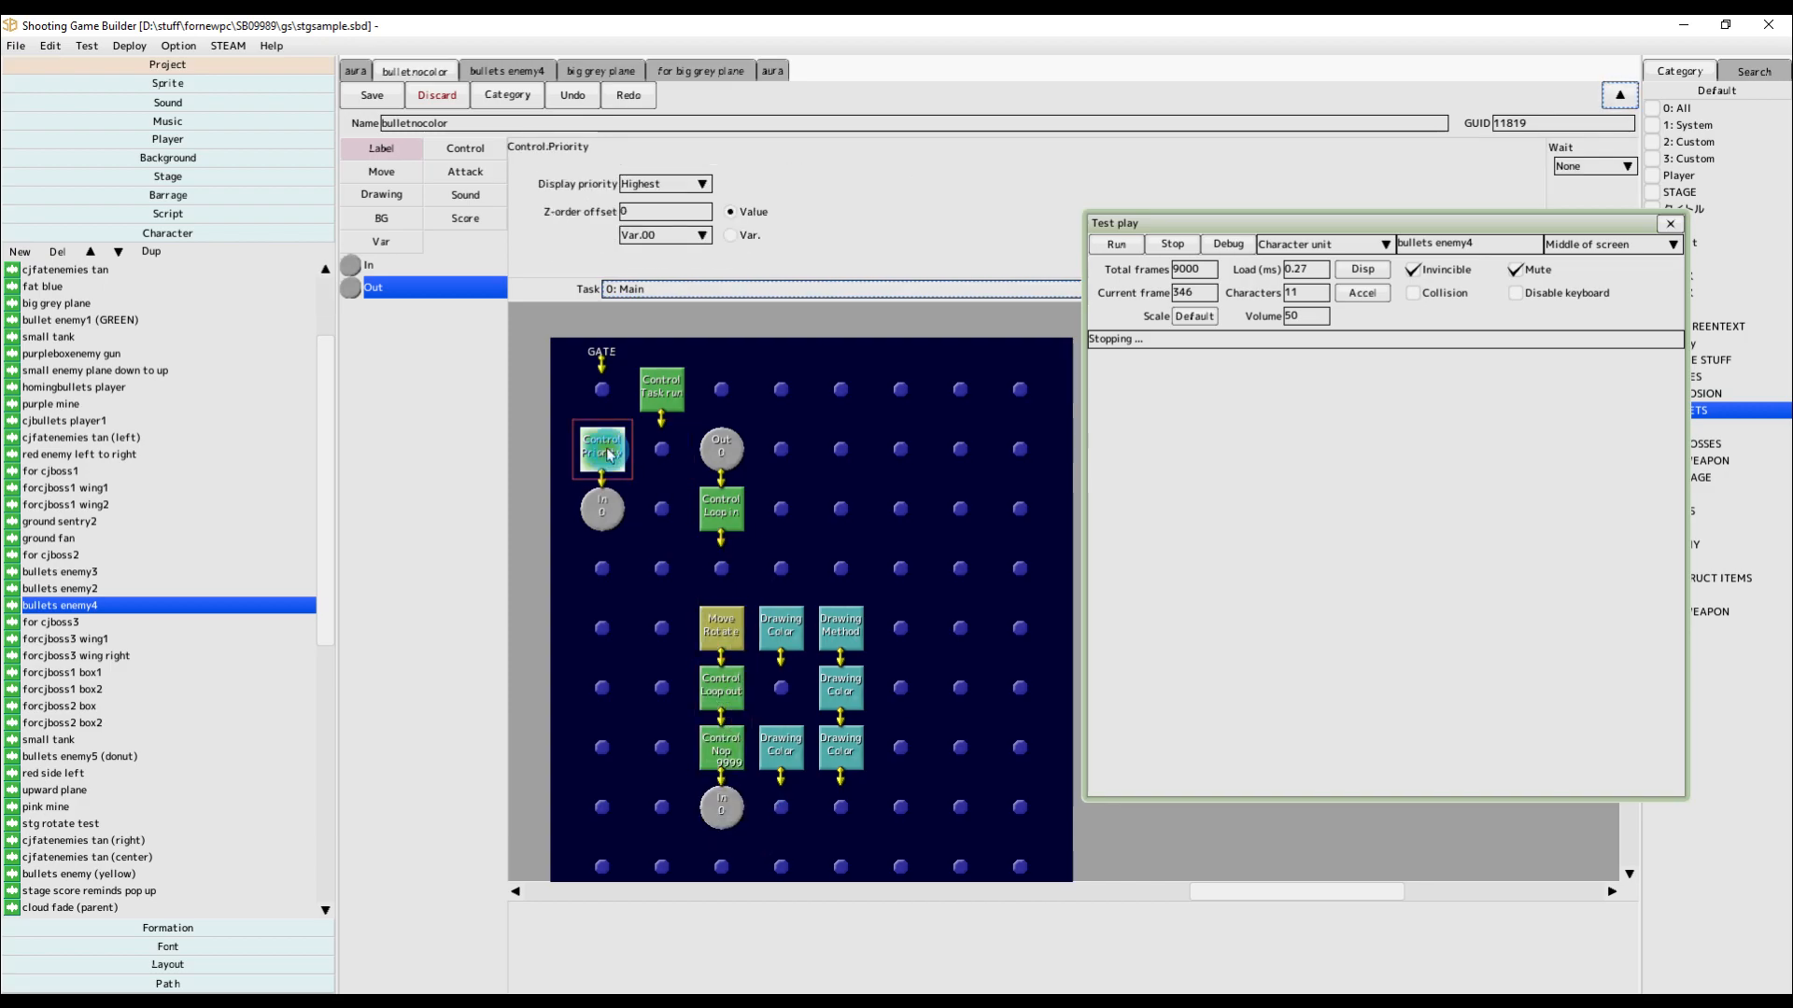
pyautogui.moveTo(604, 455); pyautogui.dragTo(721, 568)
# Place the In label directly under the gate and test-play bullets enemy4, stopping the test after checking the bullet.
pyautogui.moveTo(602, 509); pyautogui.dragTo(605, 396)
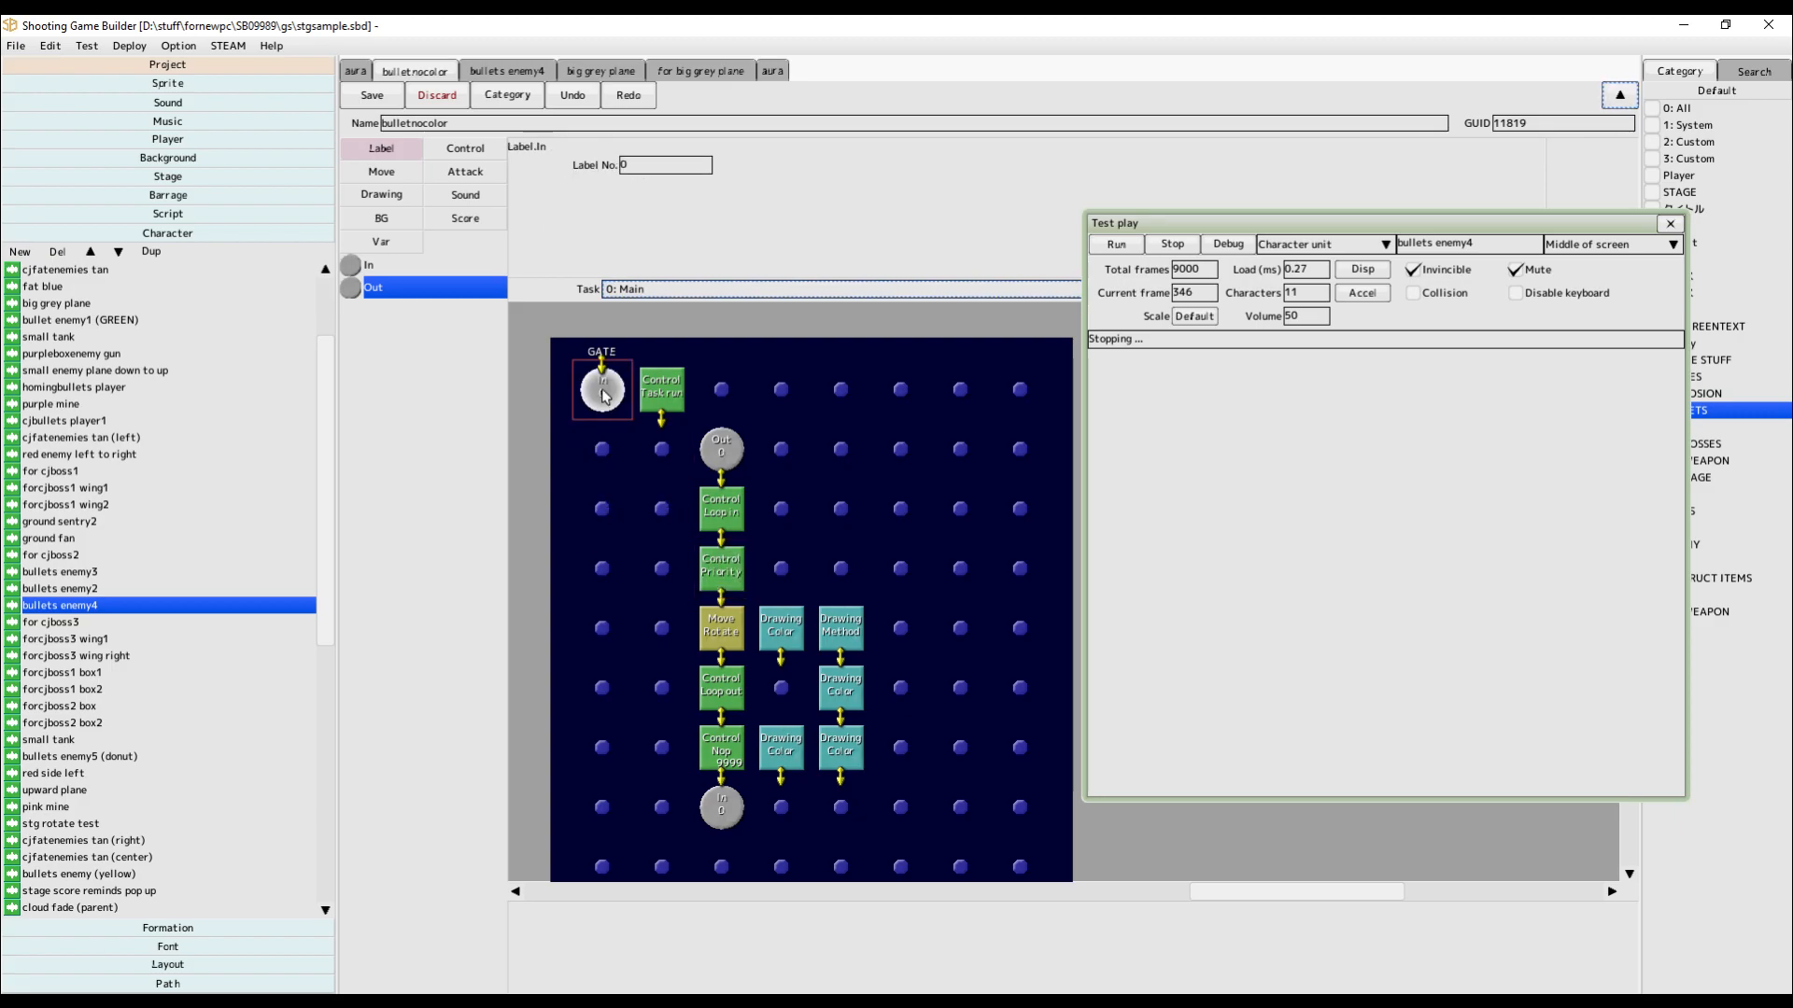
pyautogui.click(1113, 245)
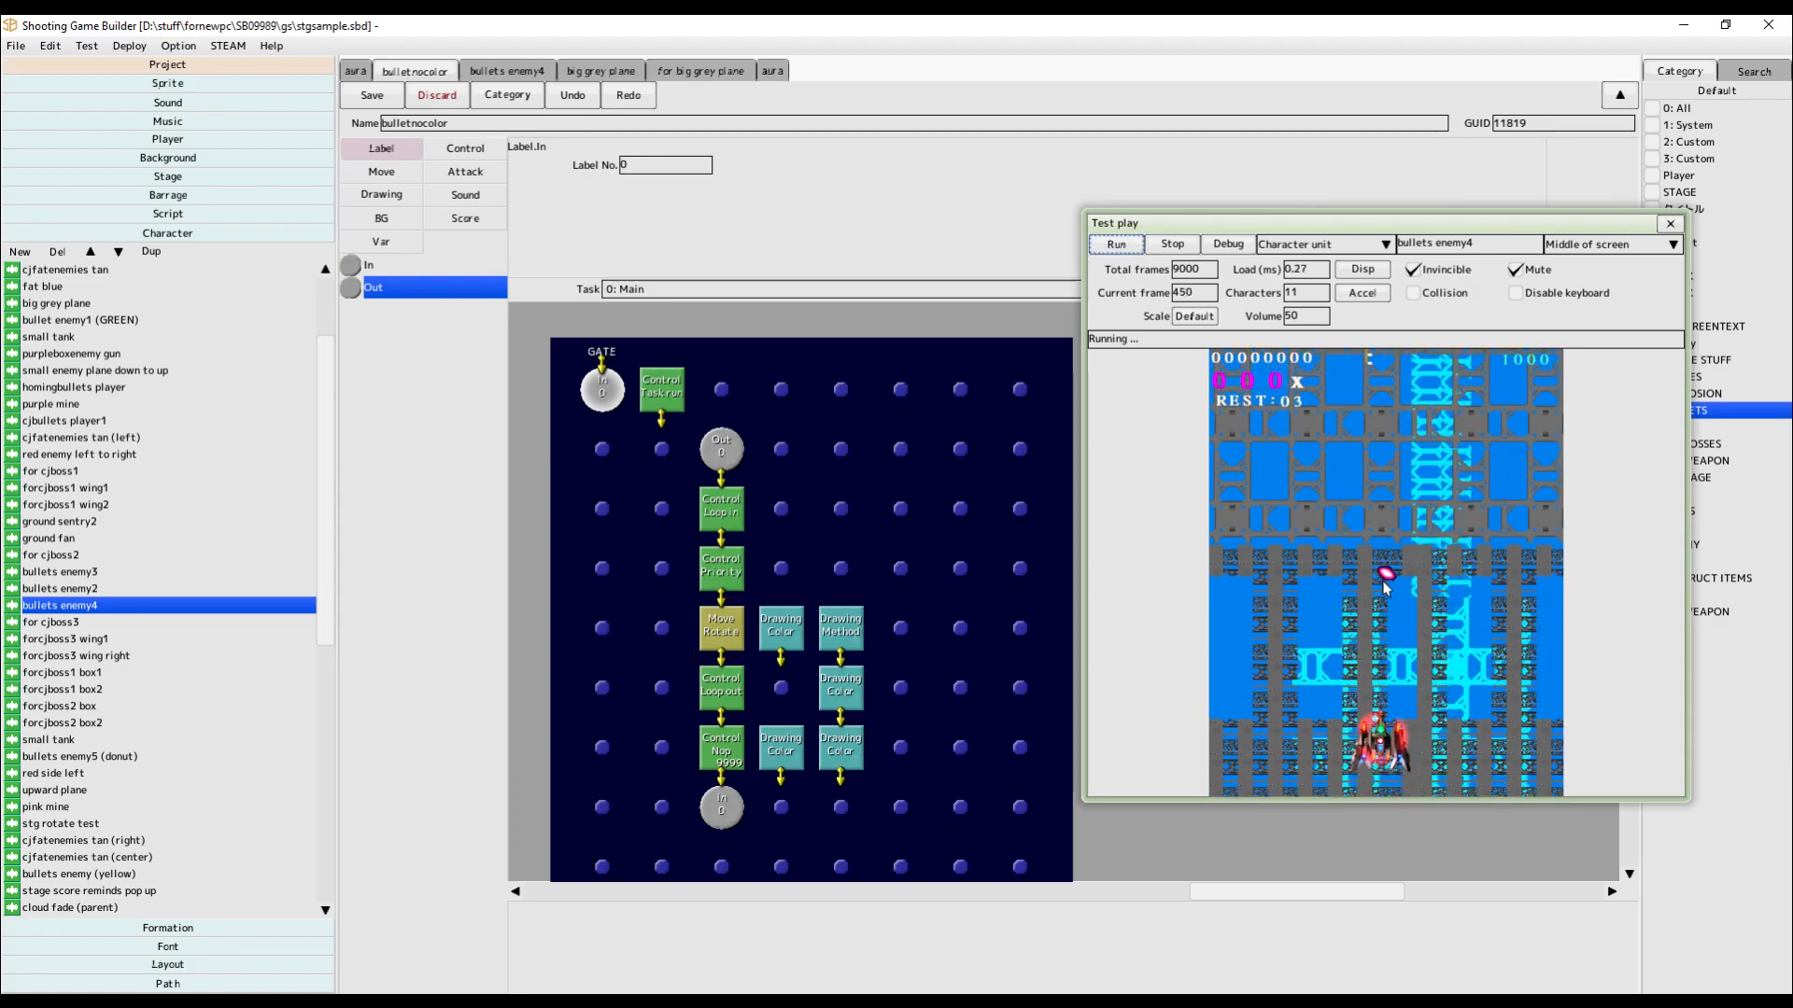
pyautogui.click(1173, 244)
# Check the Main task's Rotate settings, and copy the Rotate panel between the labels in task 1: User 1.
pyautogui.click(727, 627)
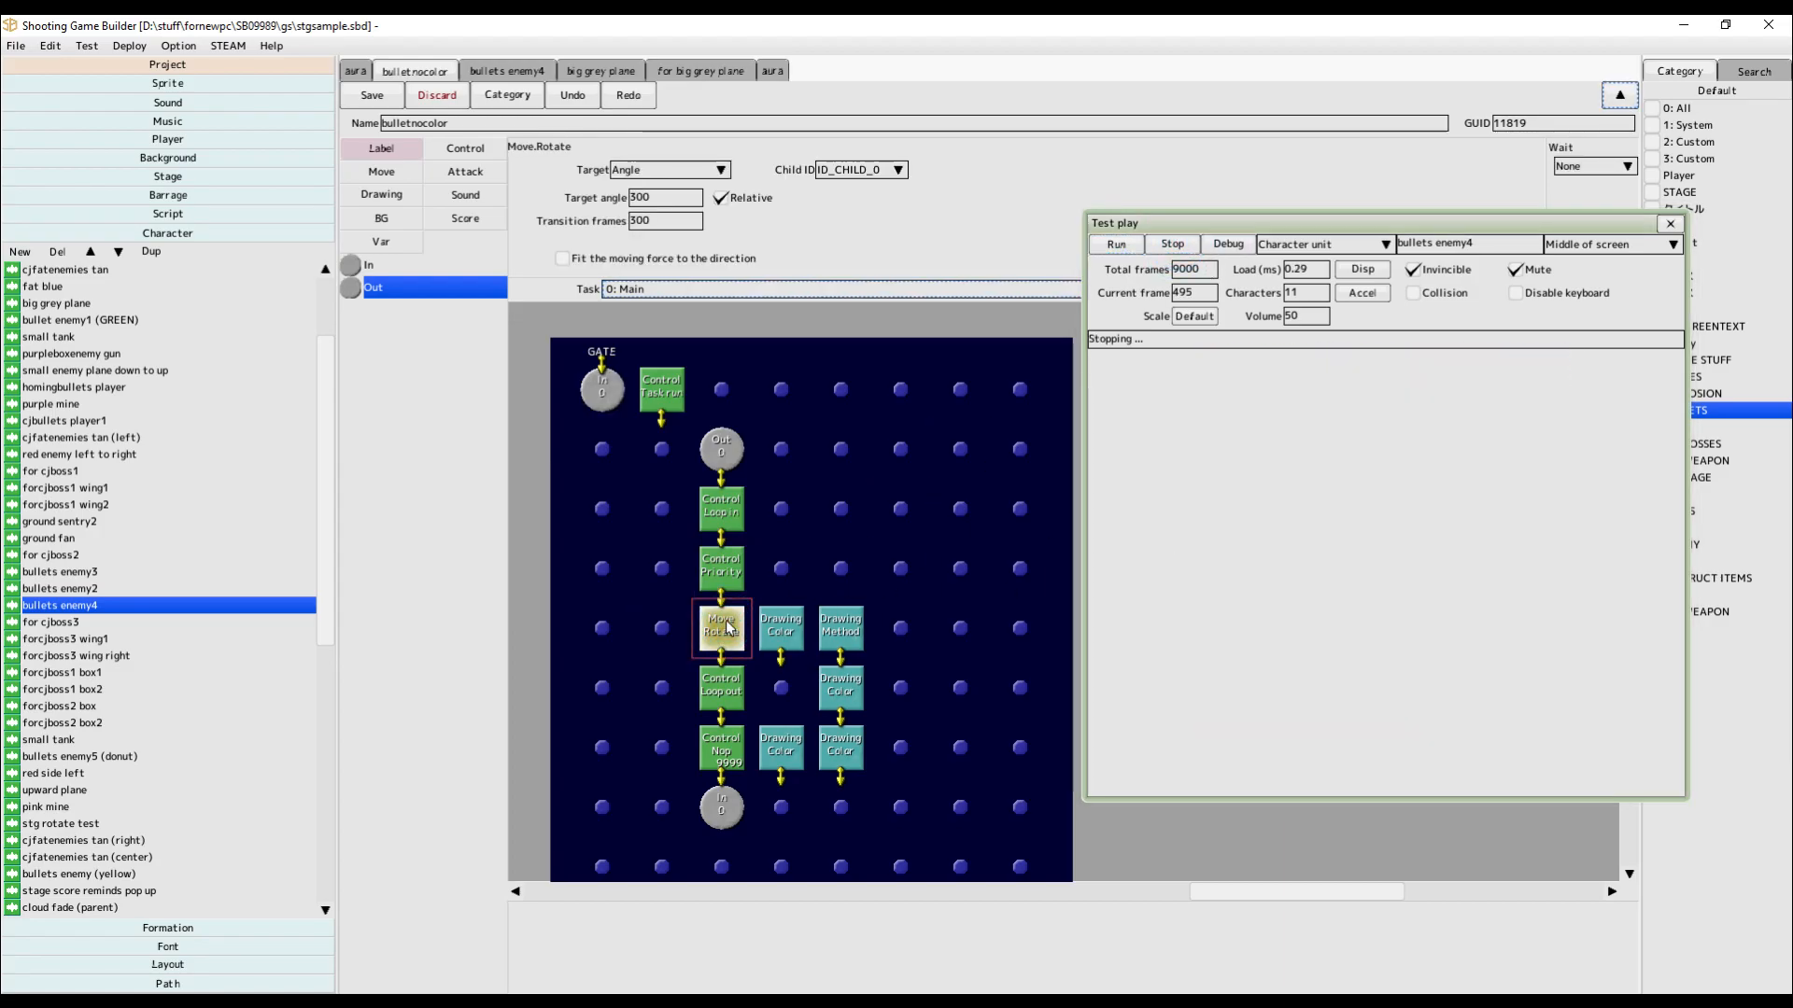
pyautogui.click(683, 290)
pyautogui.click(685, 326)
pyautogui.click(722, 590)
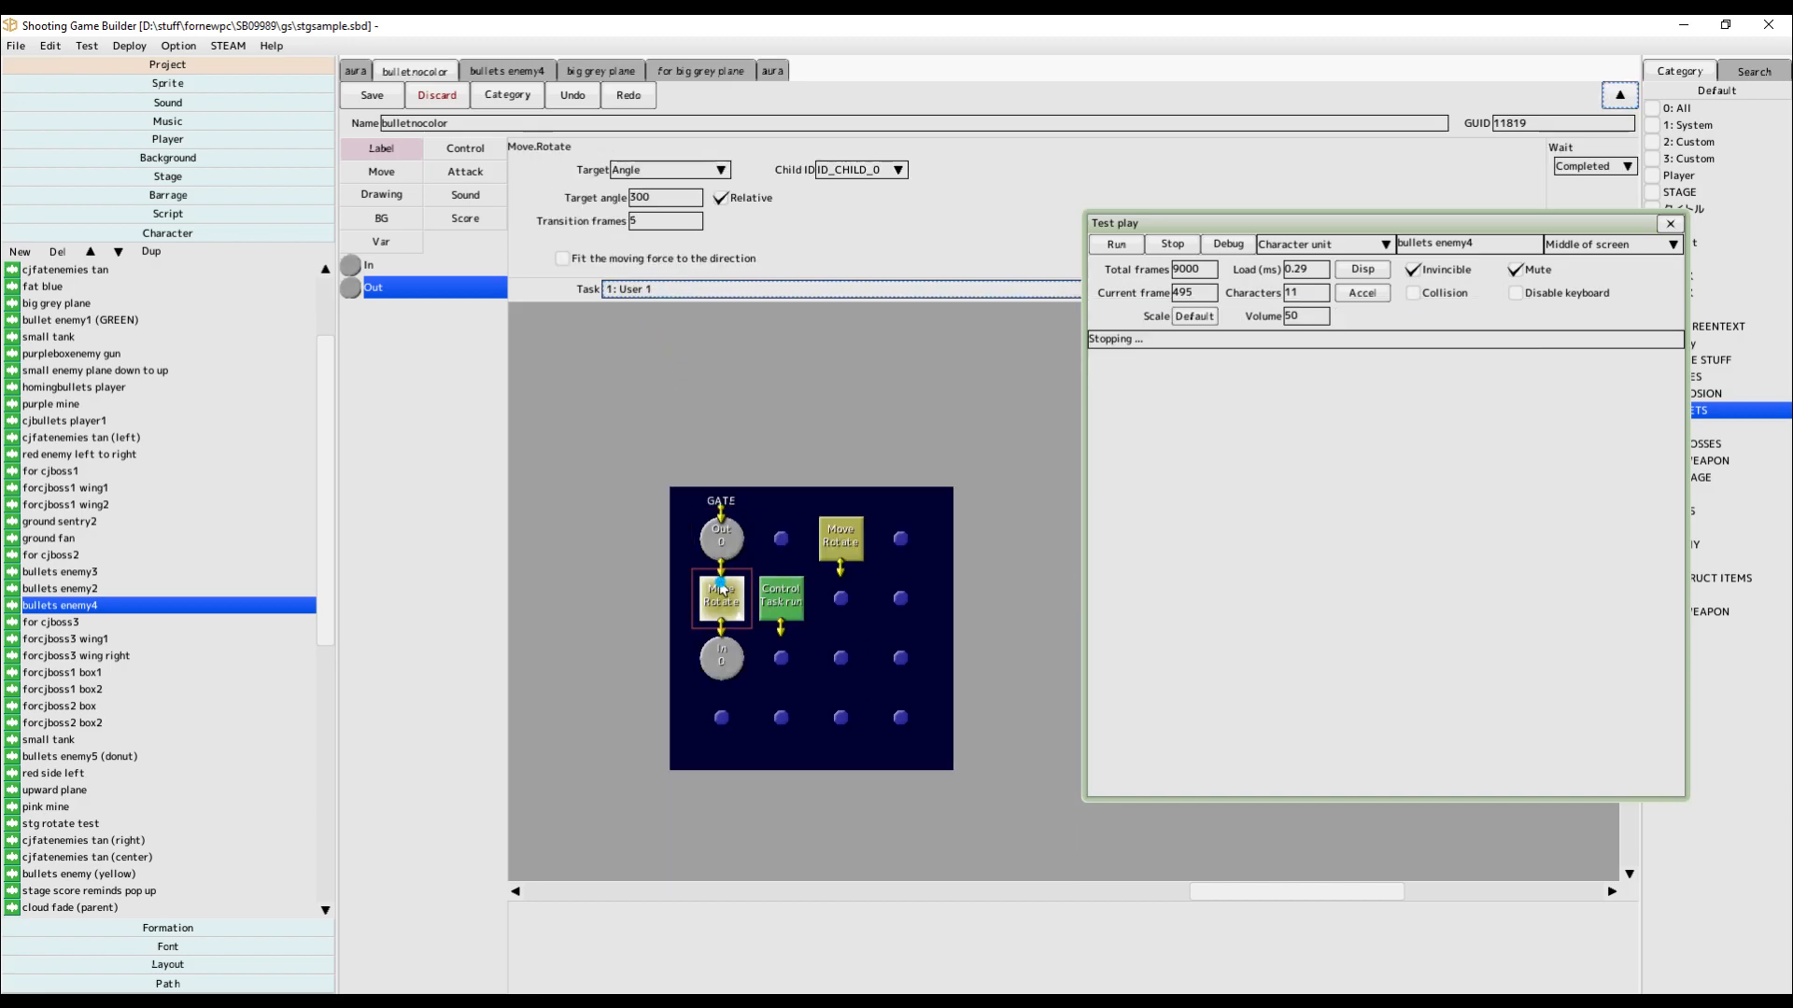
pyautogui.rightClick(722, 590)
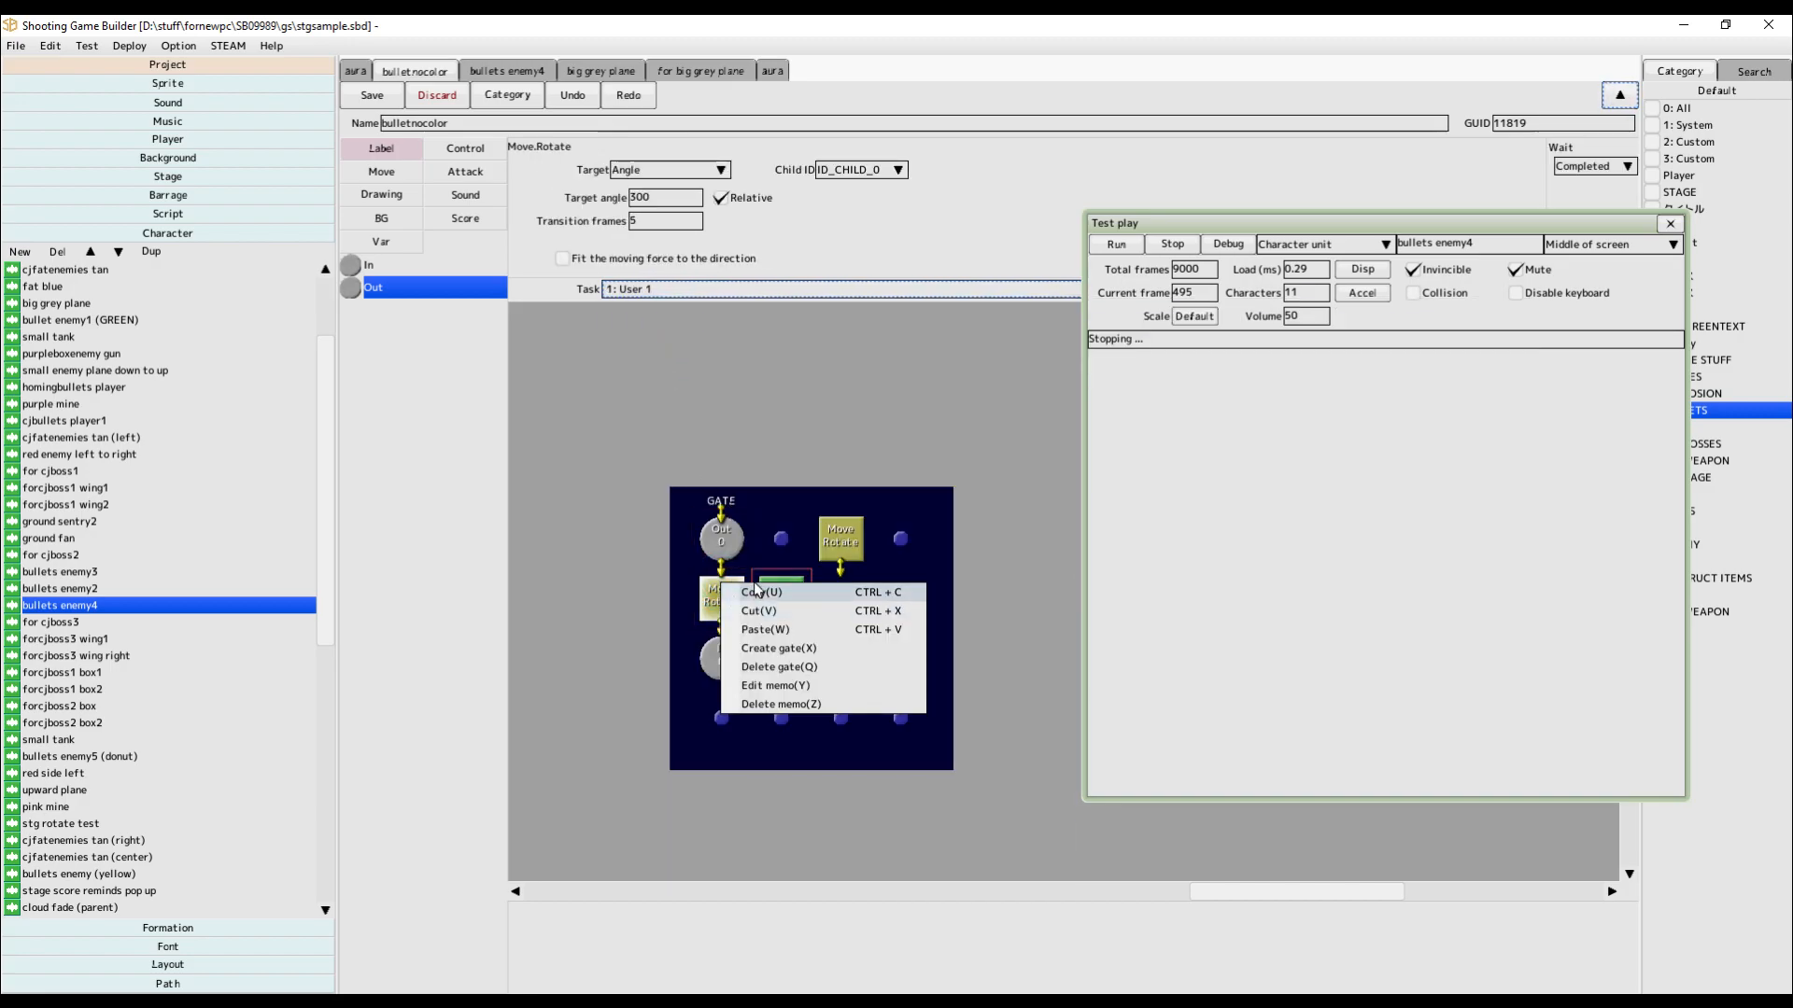
pyautogui.click(757, 590)
# Move the Main task's Rotate panel one cell left and paste the copied Rotate panel in its place under Priority.
pyautogui.click(649, 291)
pyautogui.click(640, 303)
pyautogui.click(721, 626)
pyautogui.moveTo(670, 624); pyautogui.dragTo(665, 626)
pyautogui.click(724, 628)
pyautogui.rightClick(722, 625)
pyautogui.click(775, 671)
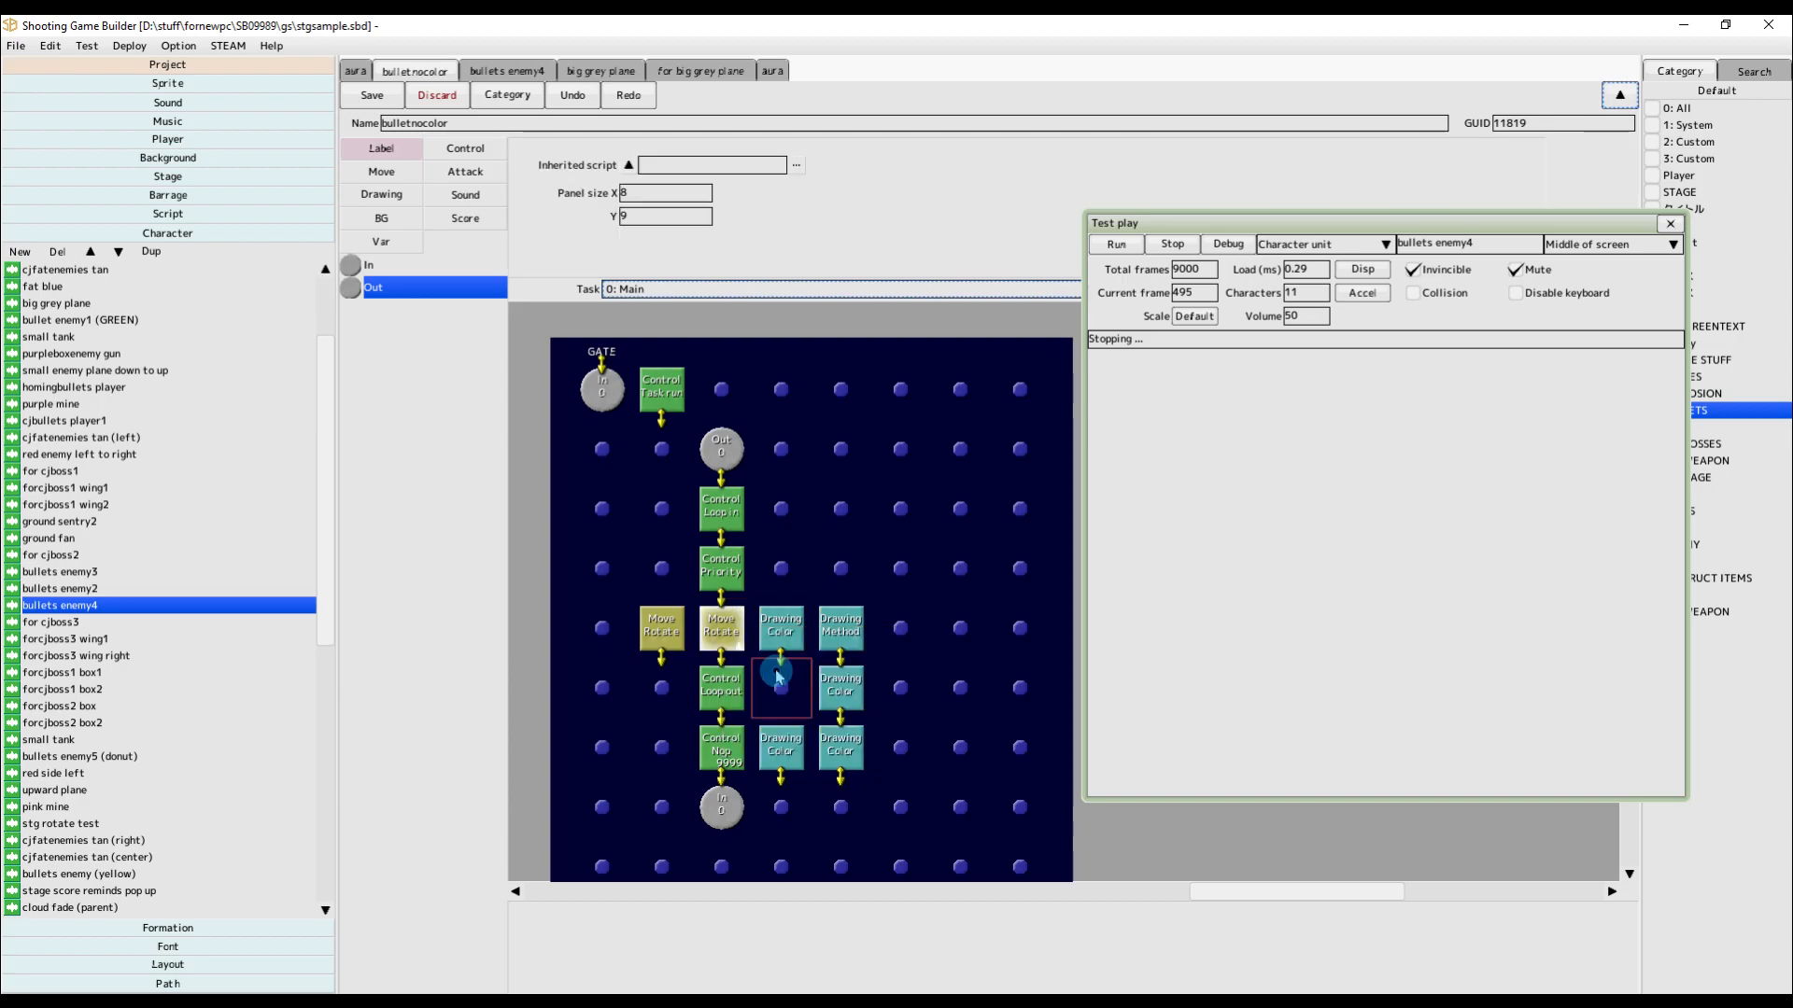
# Test-play bullets enemy4 with the pasted Rotate panel and stop the test.
pyautogui.click(1117, 245)
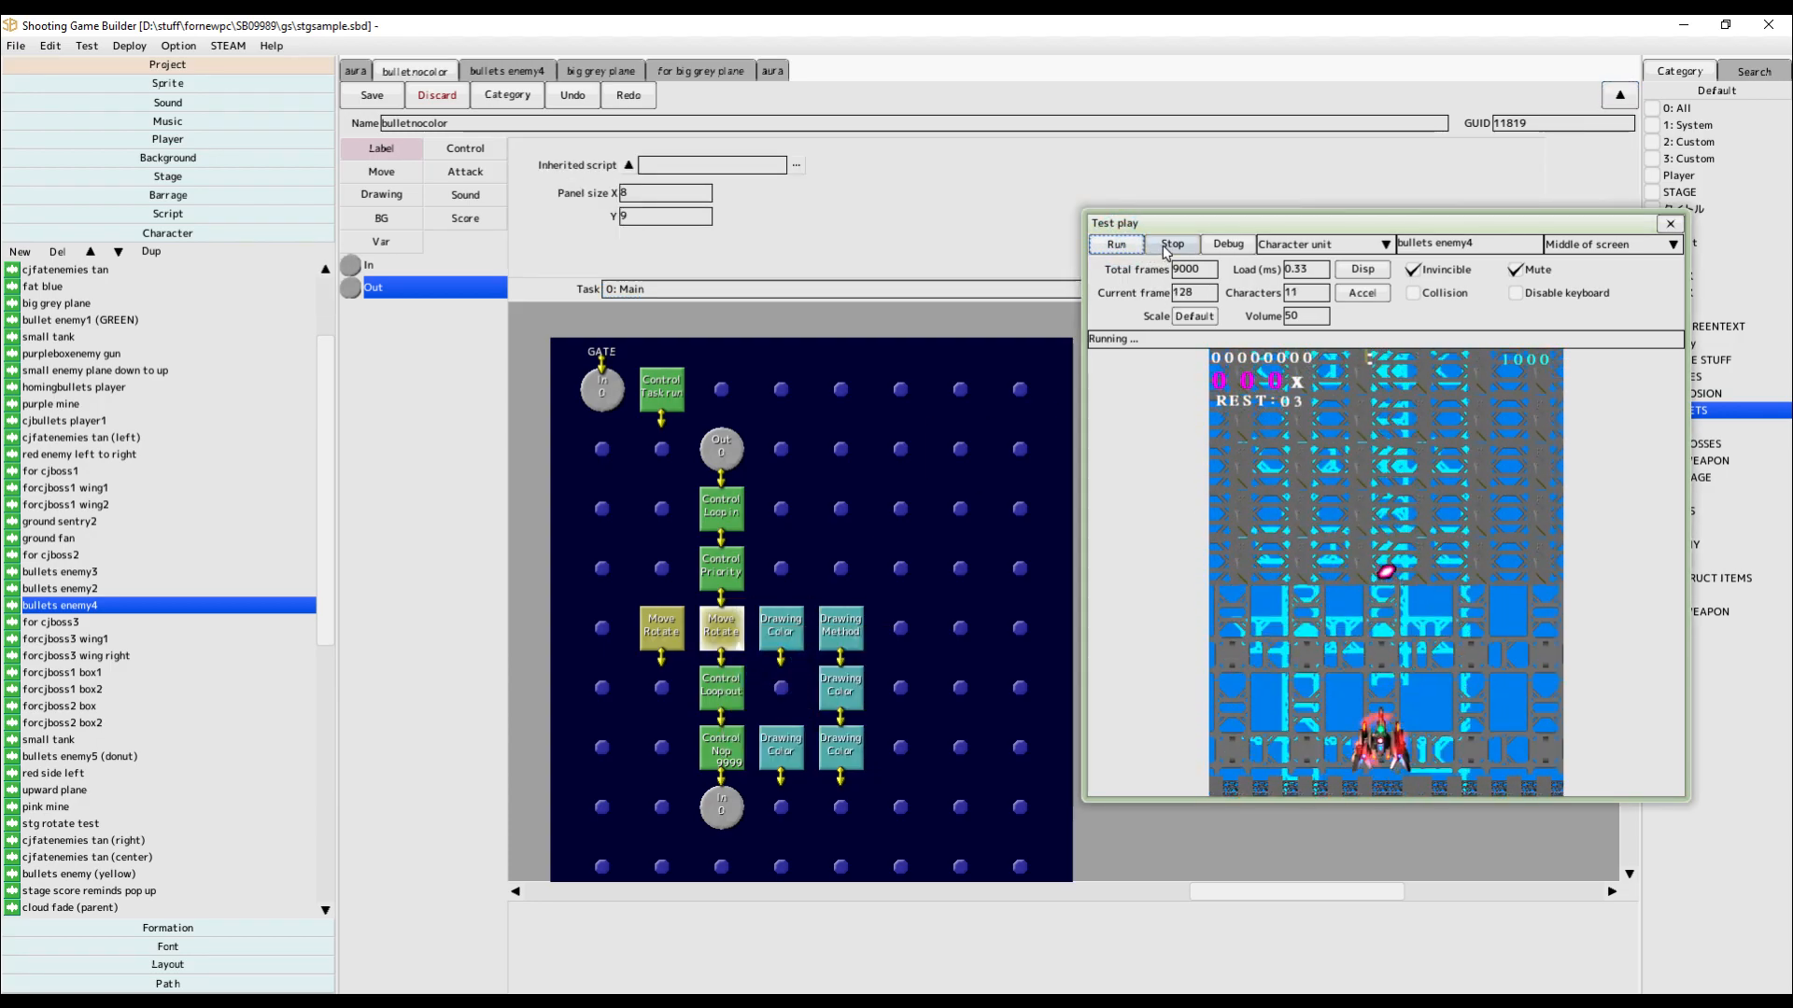
pyautogui.click(1163, 247)
# Set the pasted Rotate panel's Direction to None and watch the bullet in a test play.
pyautogui.click(739, 633)
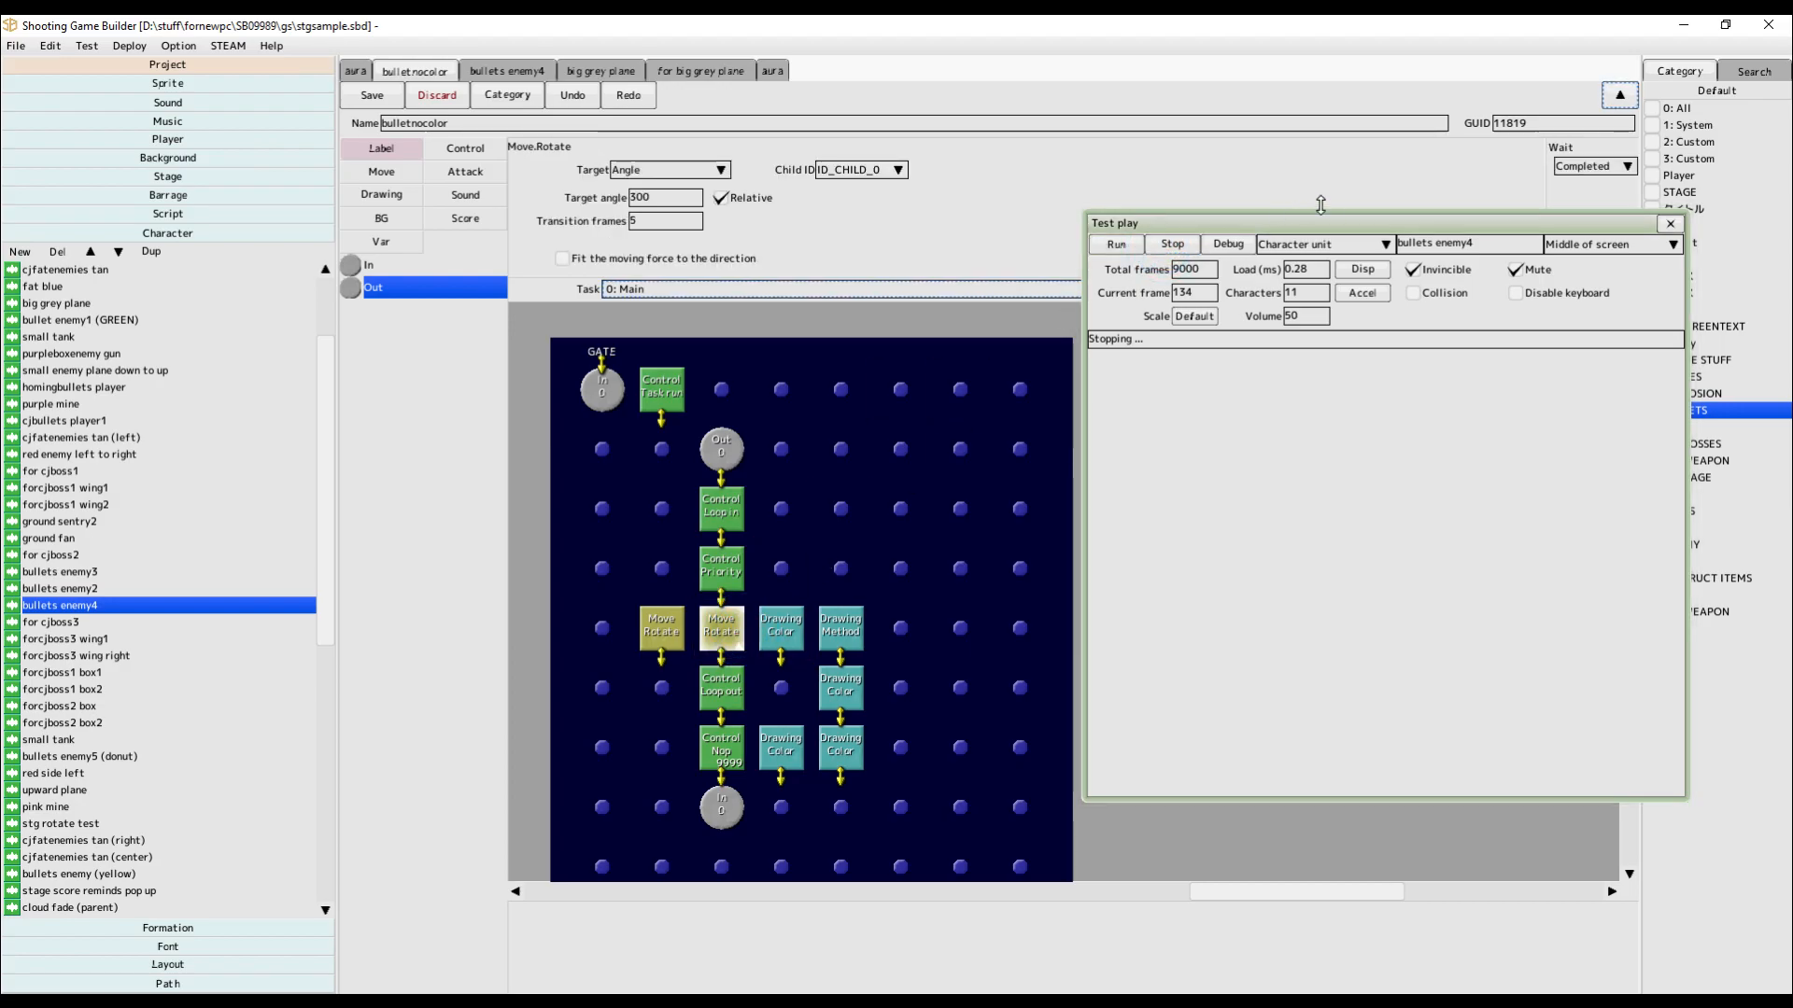
pyautogui.moveTo(1342, 224); pyautogui.dragTo(1128, 221)
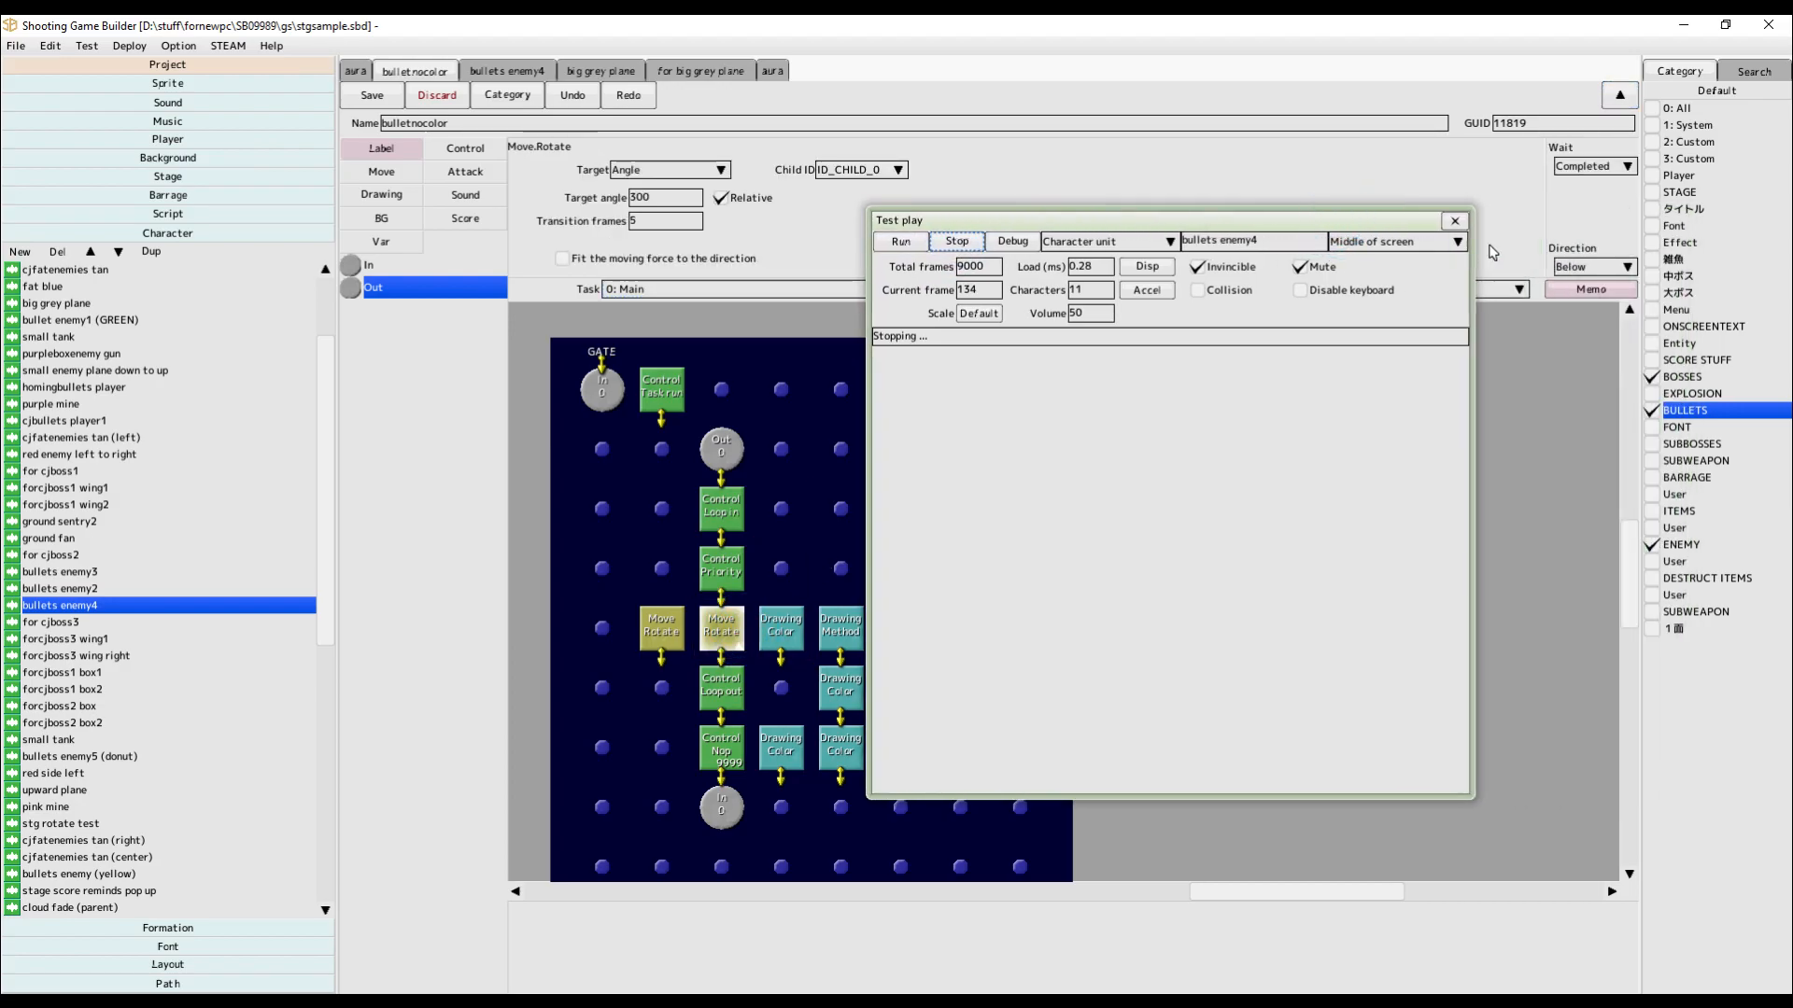
pyautogui.click(1590, 268)
pyautogui.click(1581, 285)
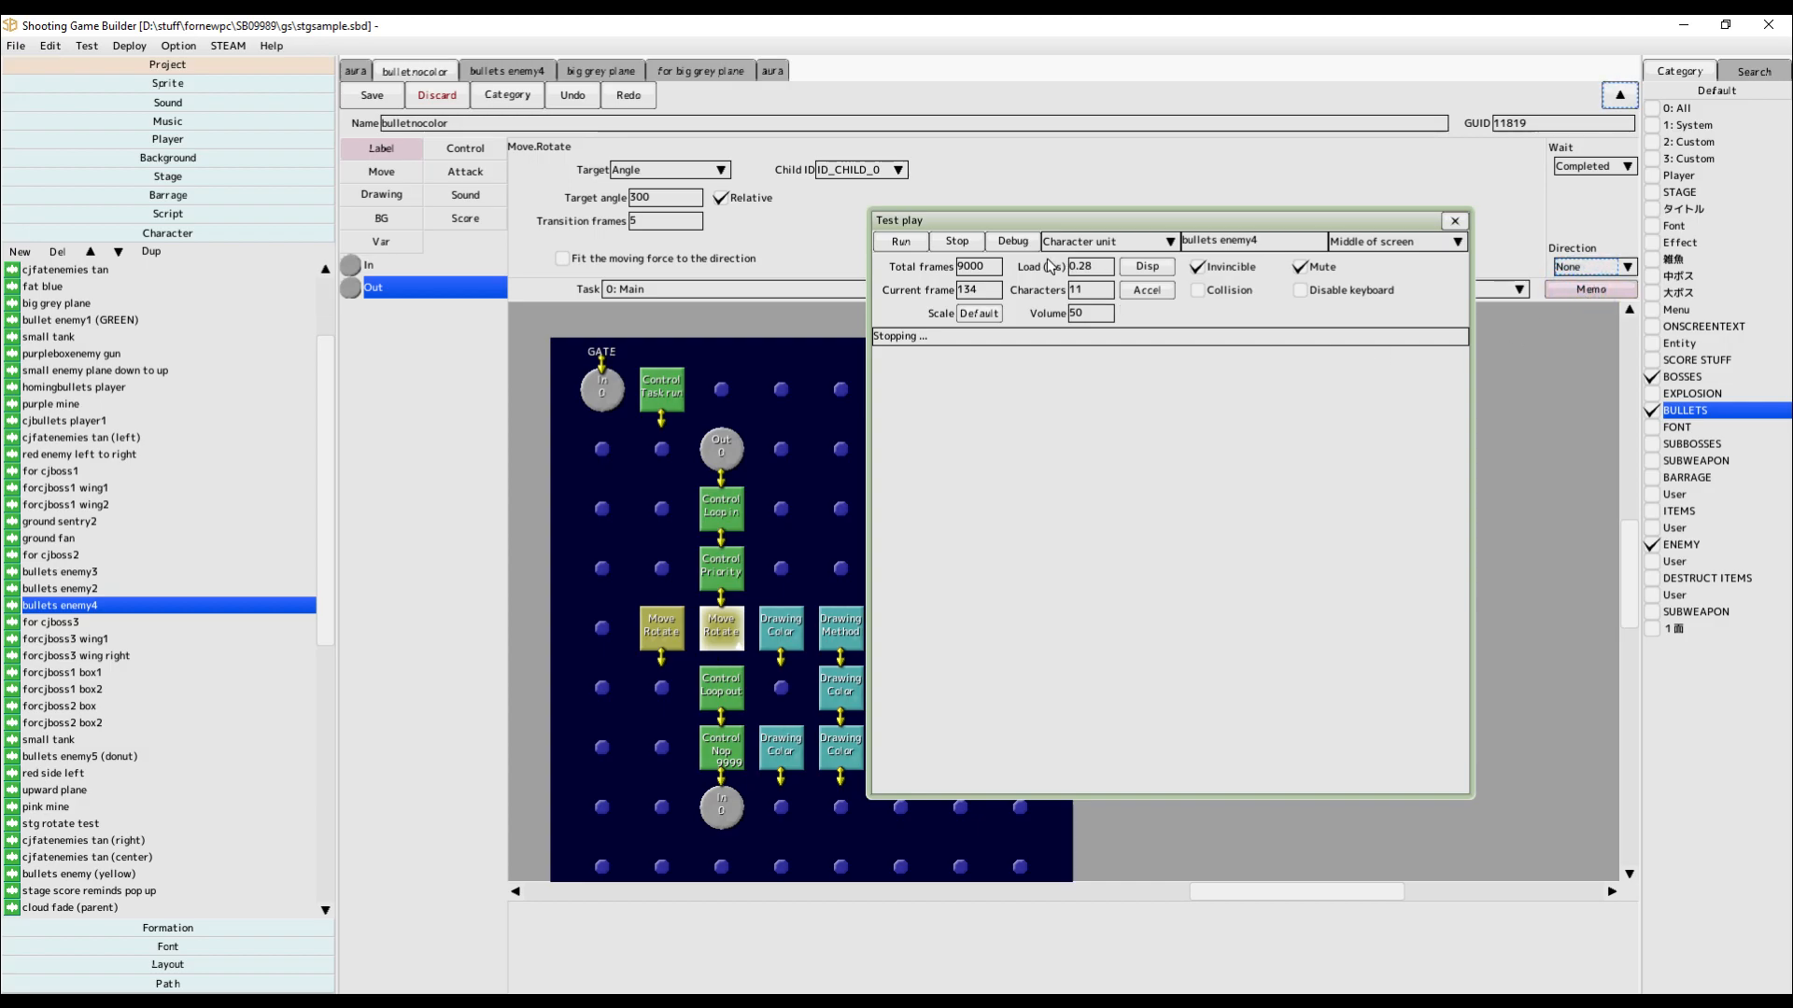
pyautogui.click(901, 241)
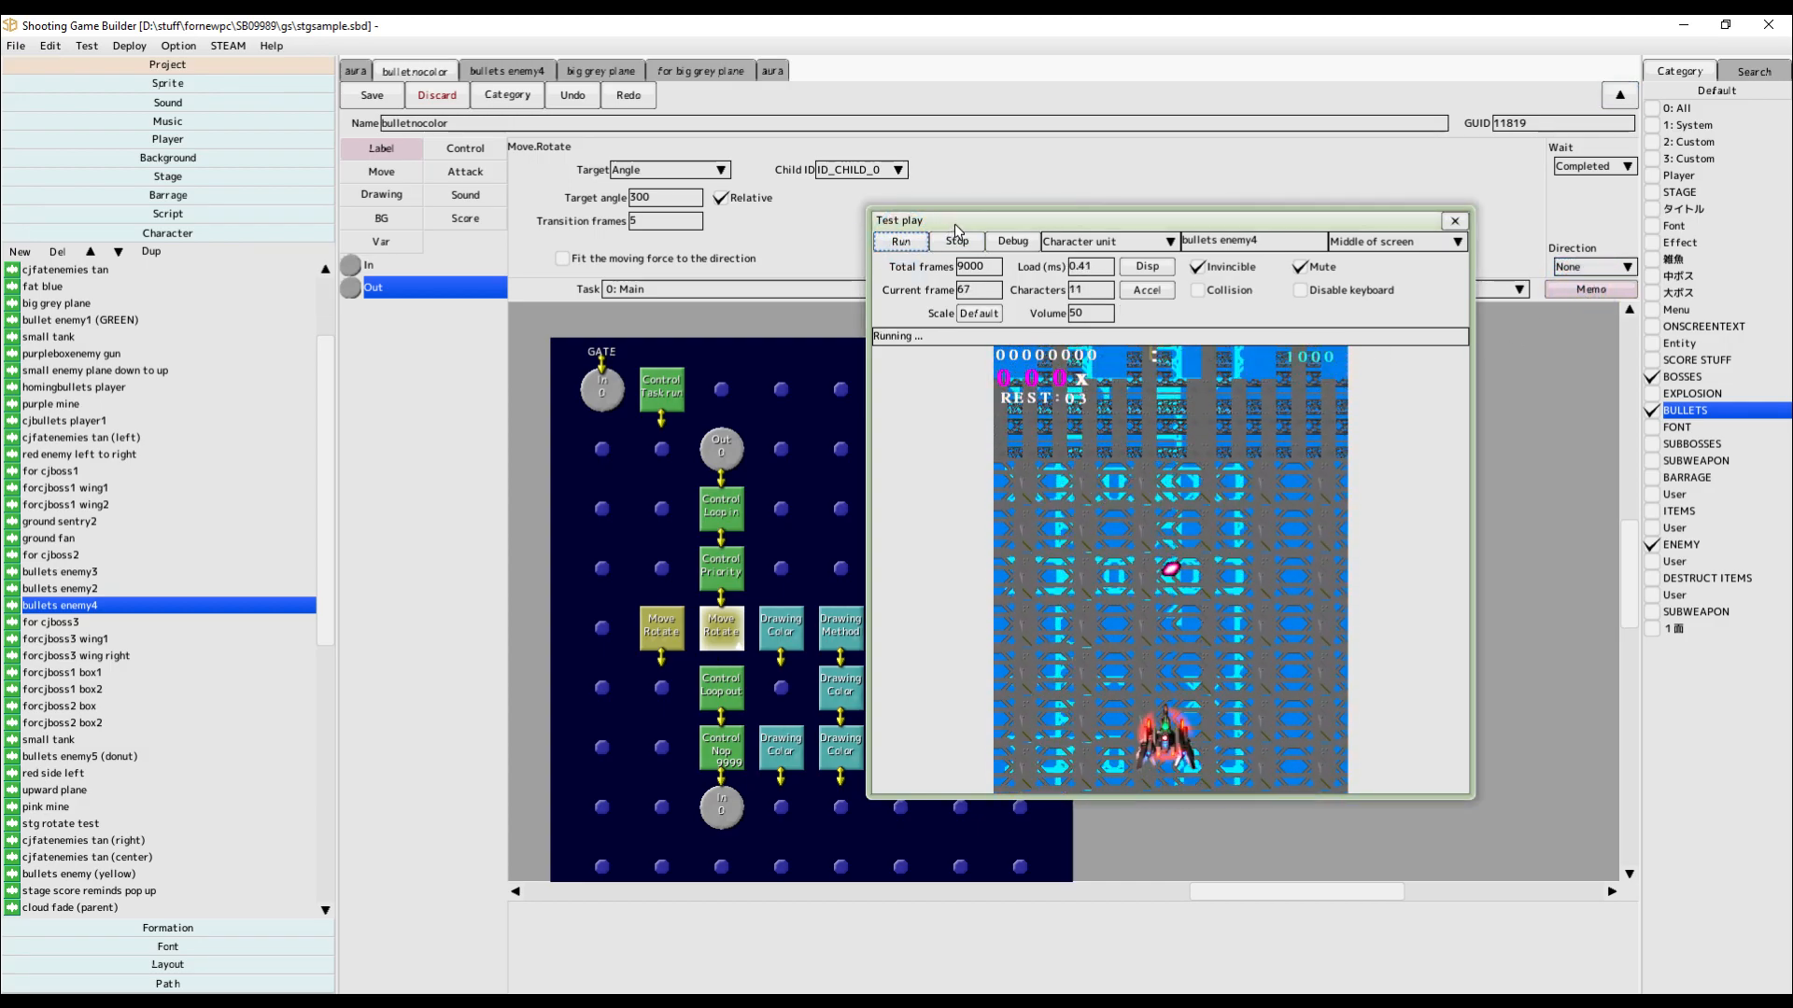
pyautogui.moveTo(956, 224); pyautogui.dragTo(1102, 201)
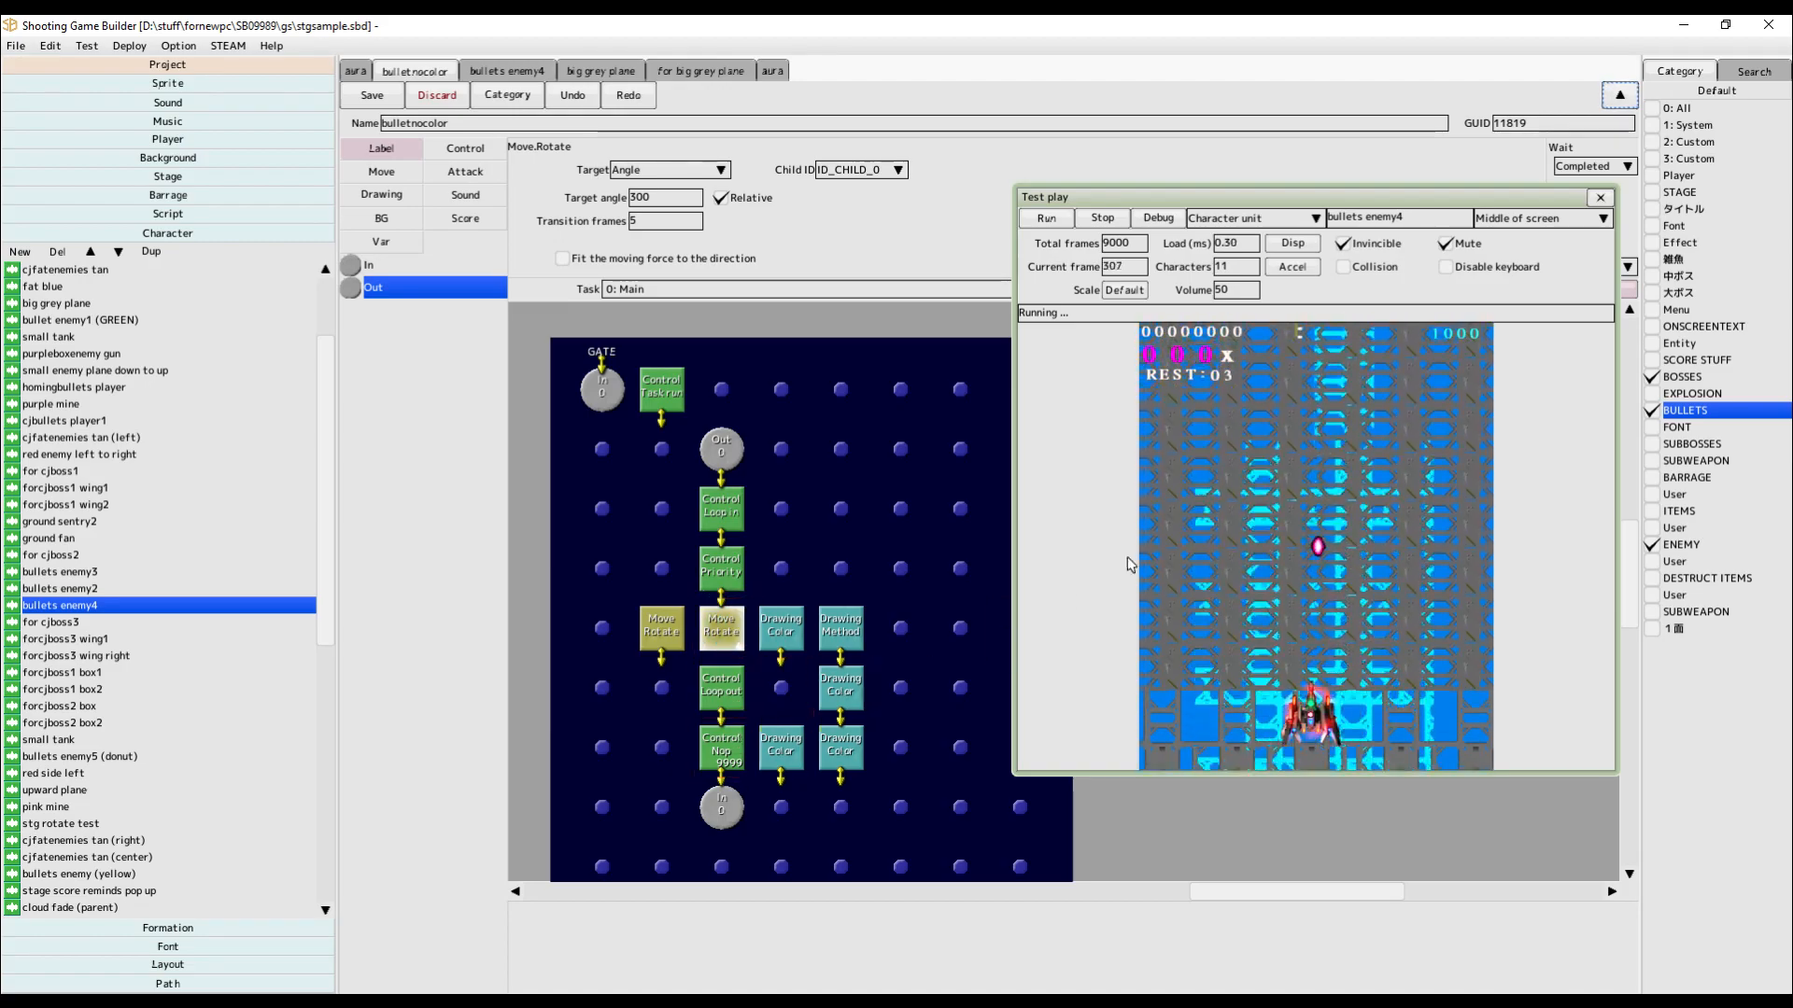
pyautogui.moveTo(1544, 198); pyautogui.dragTo(1430, 180)
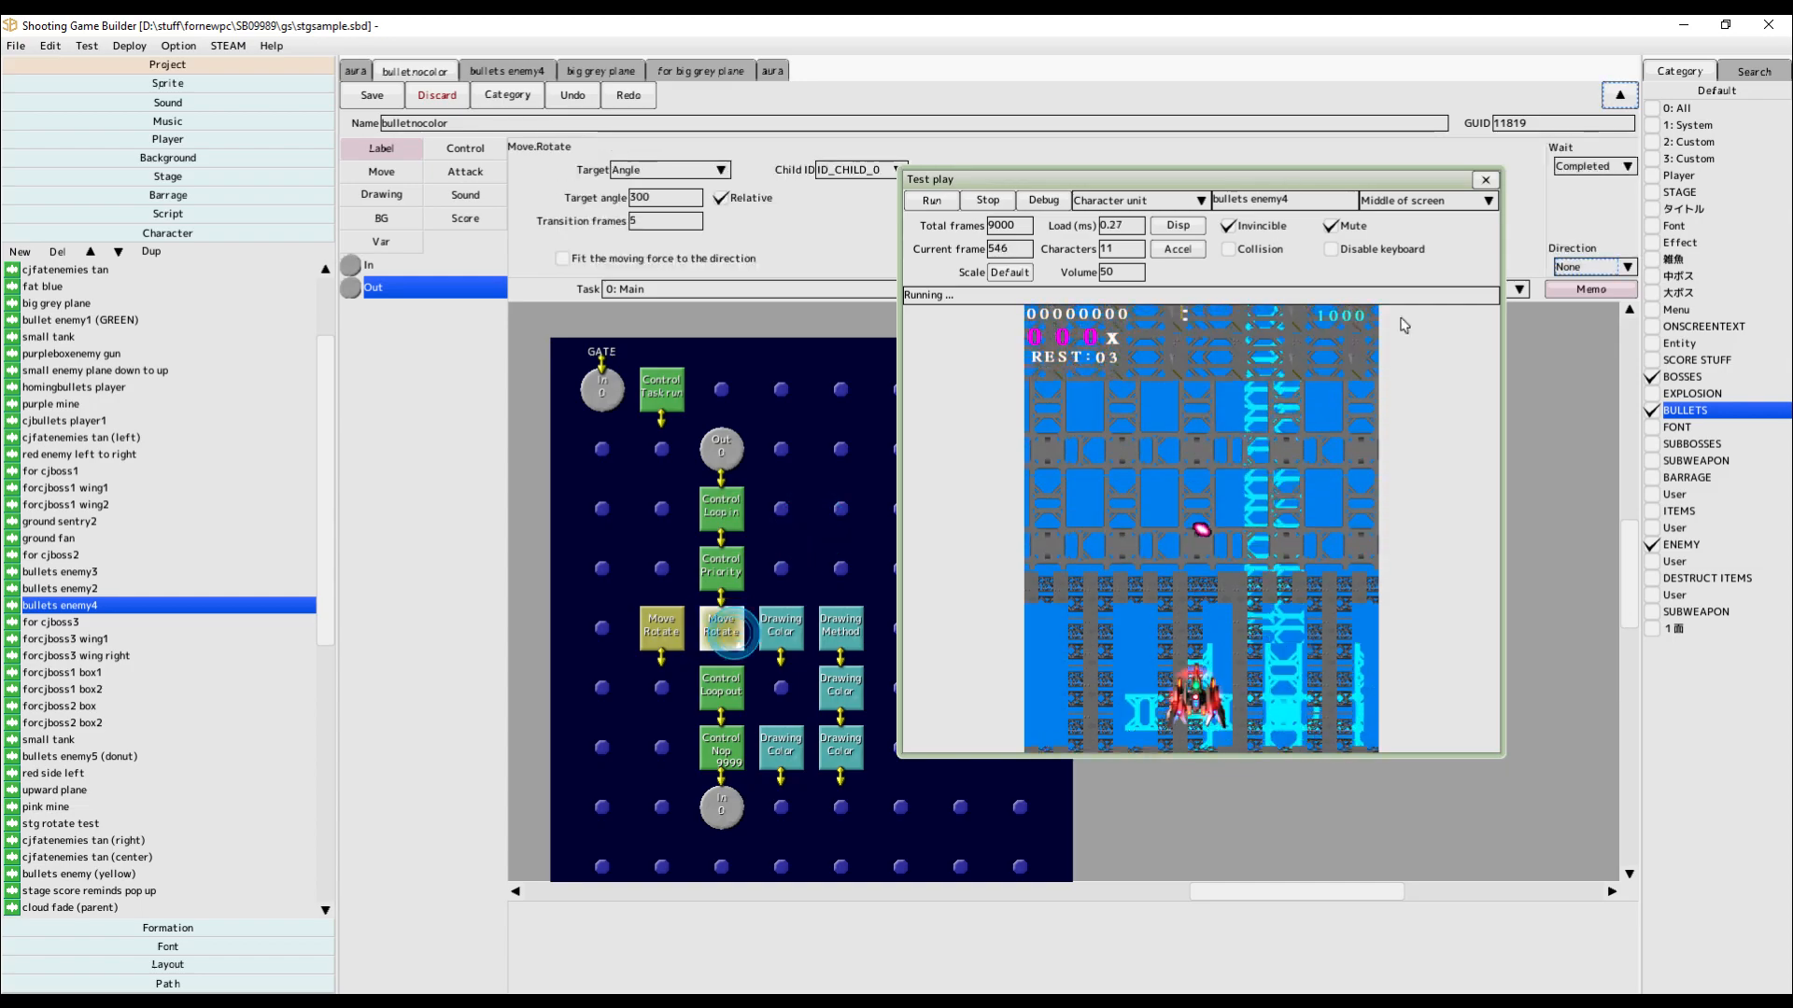
# Set the Rotate panel's Direction to Below and restart the test play.
pyautogui.click(1578, 270)
pyautogui.click(1581, 308)
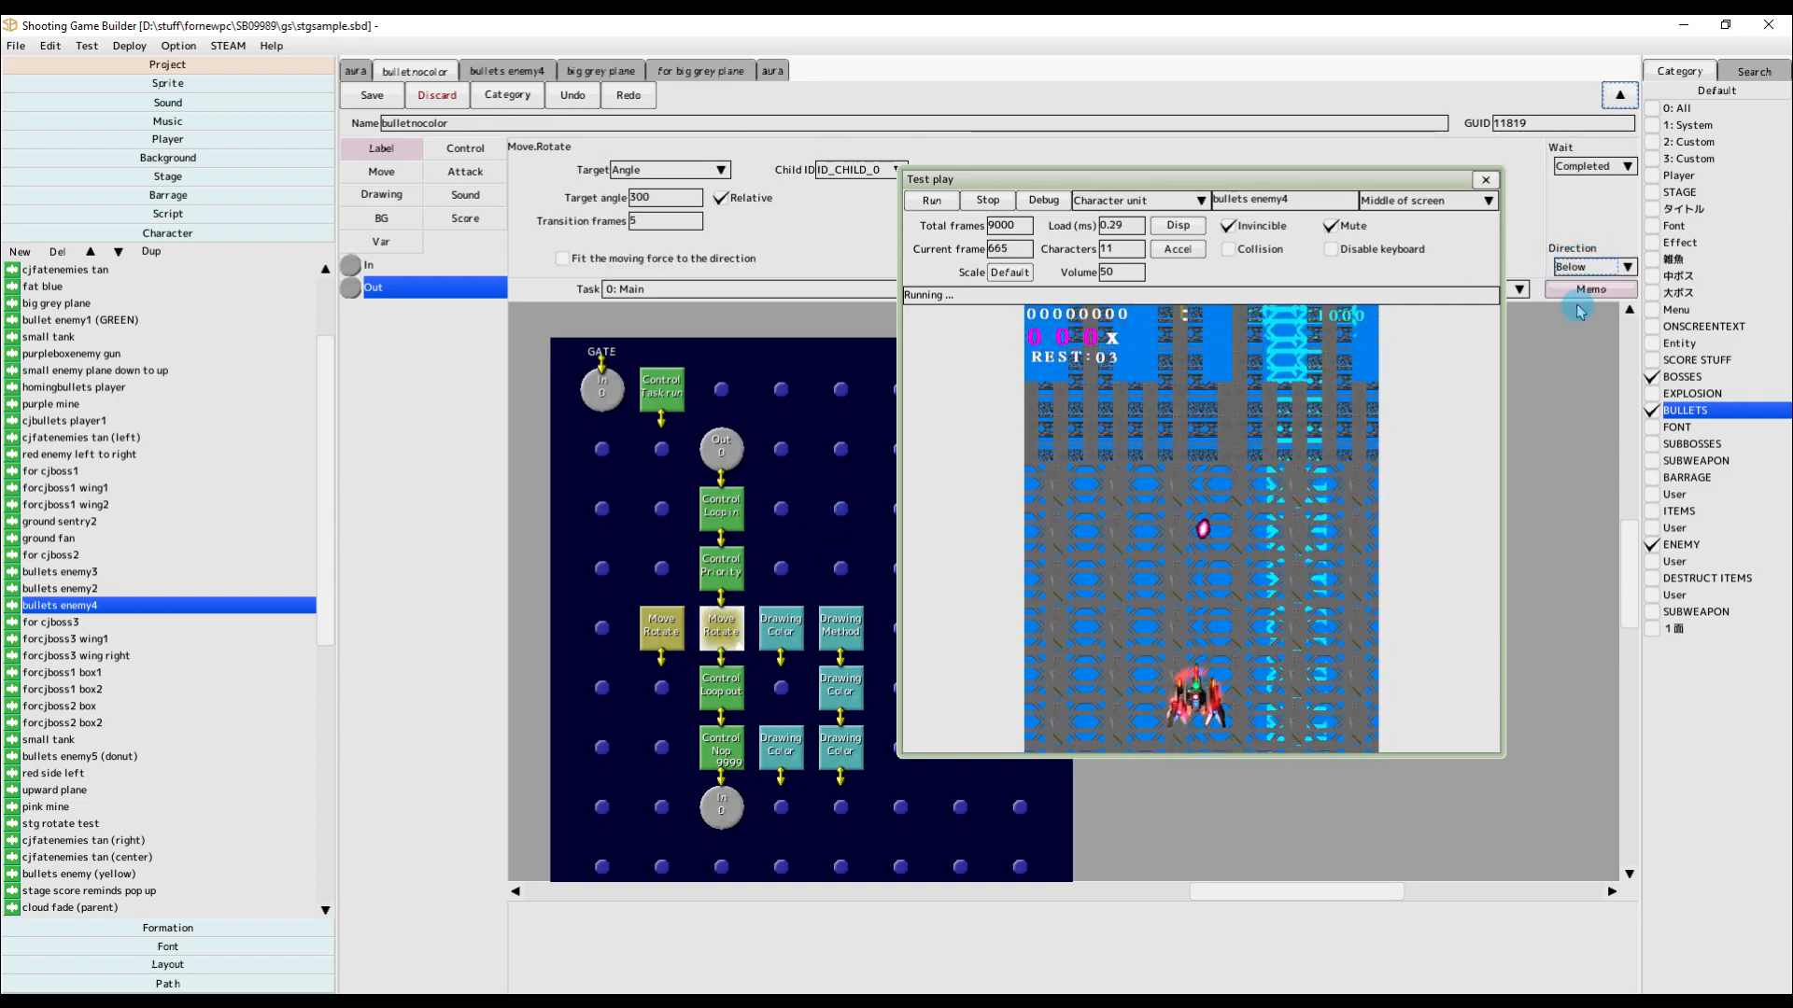
pyautogui.click(933, 201)
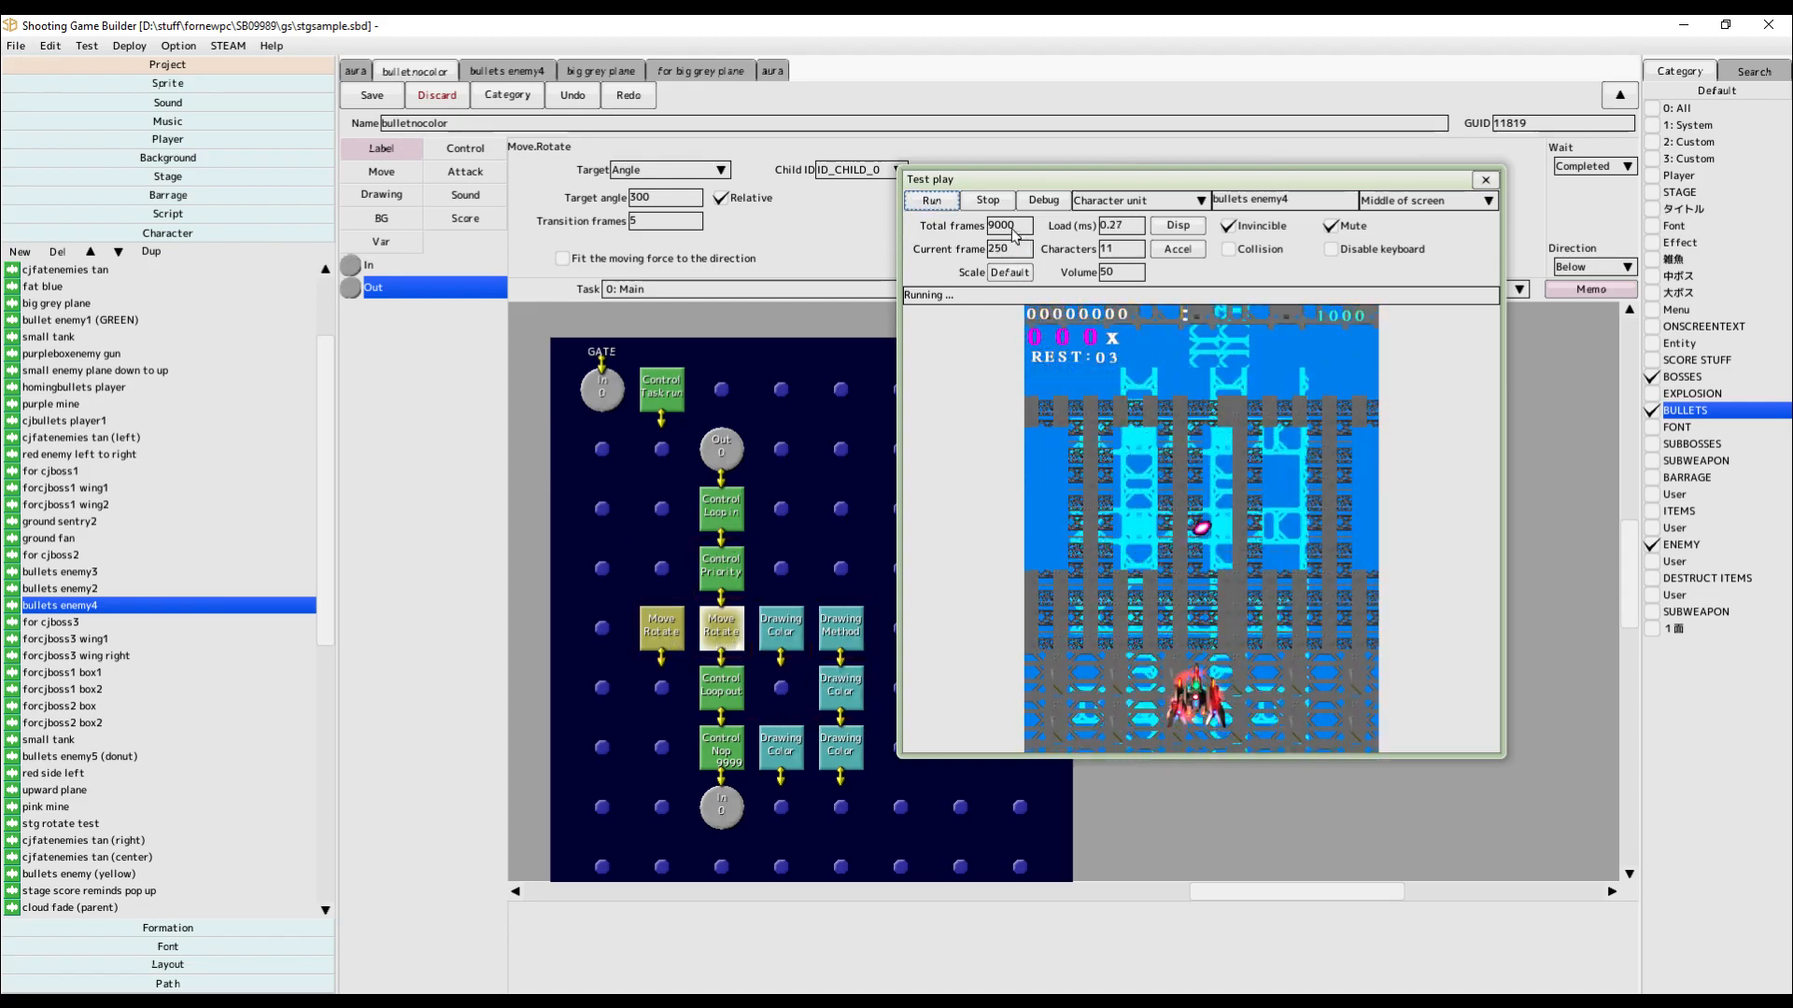
# Replay and stop the test, set the Rotate panel's Wait to None, and run the test play with it.
pyautogui.click(948, 202)
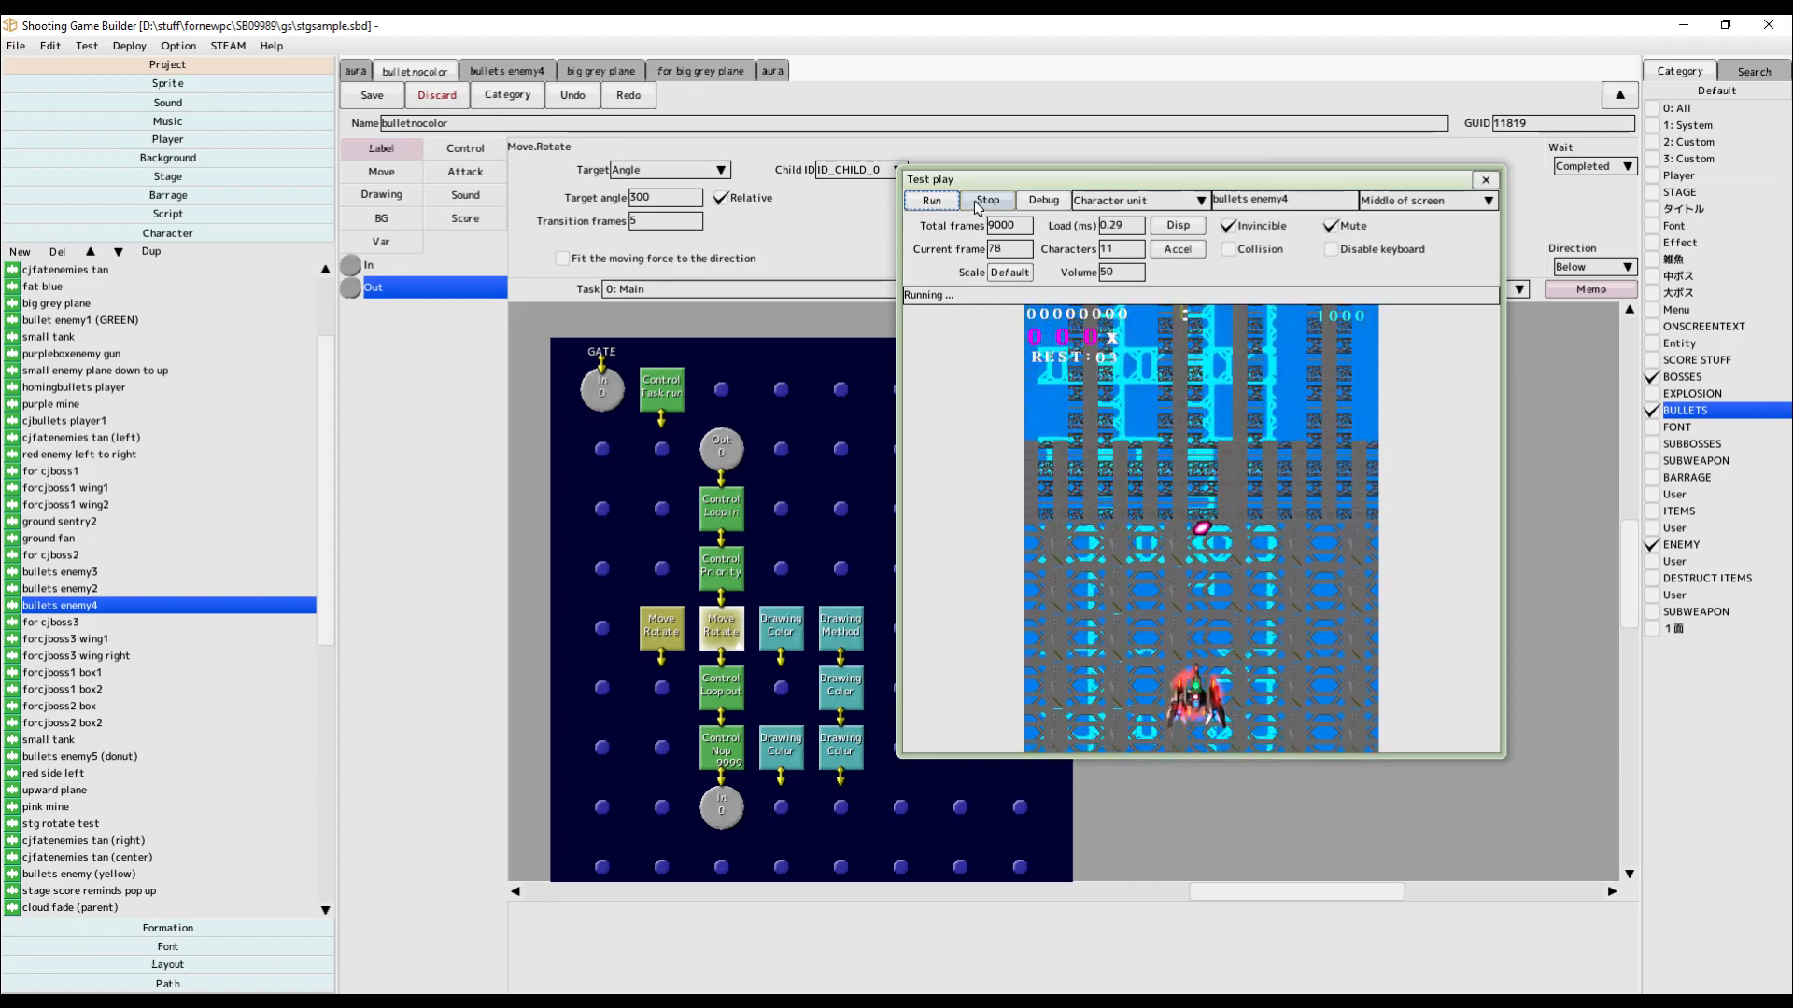
pyautogui.click(980, 202)
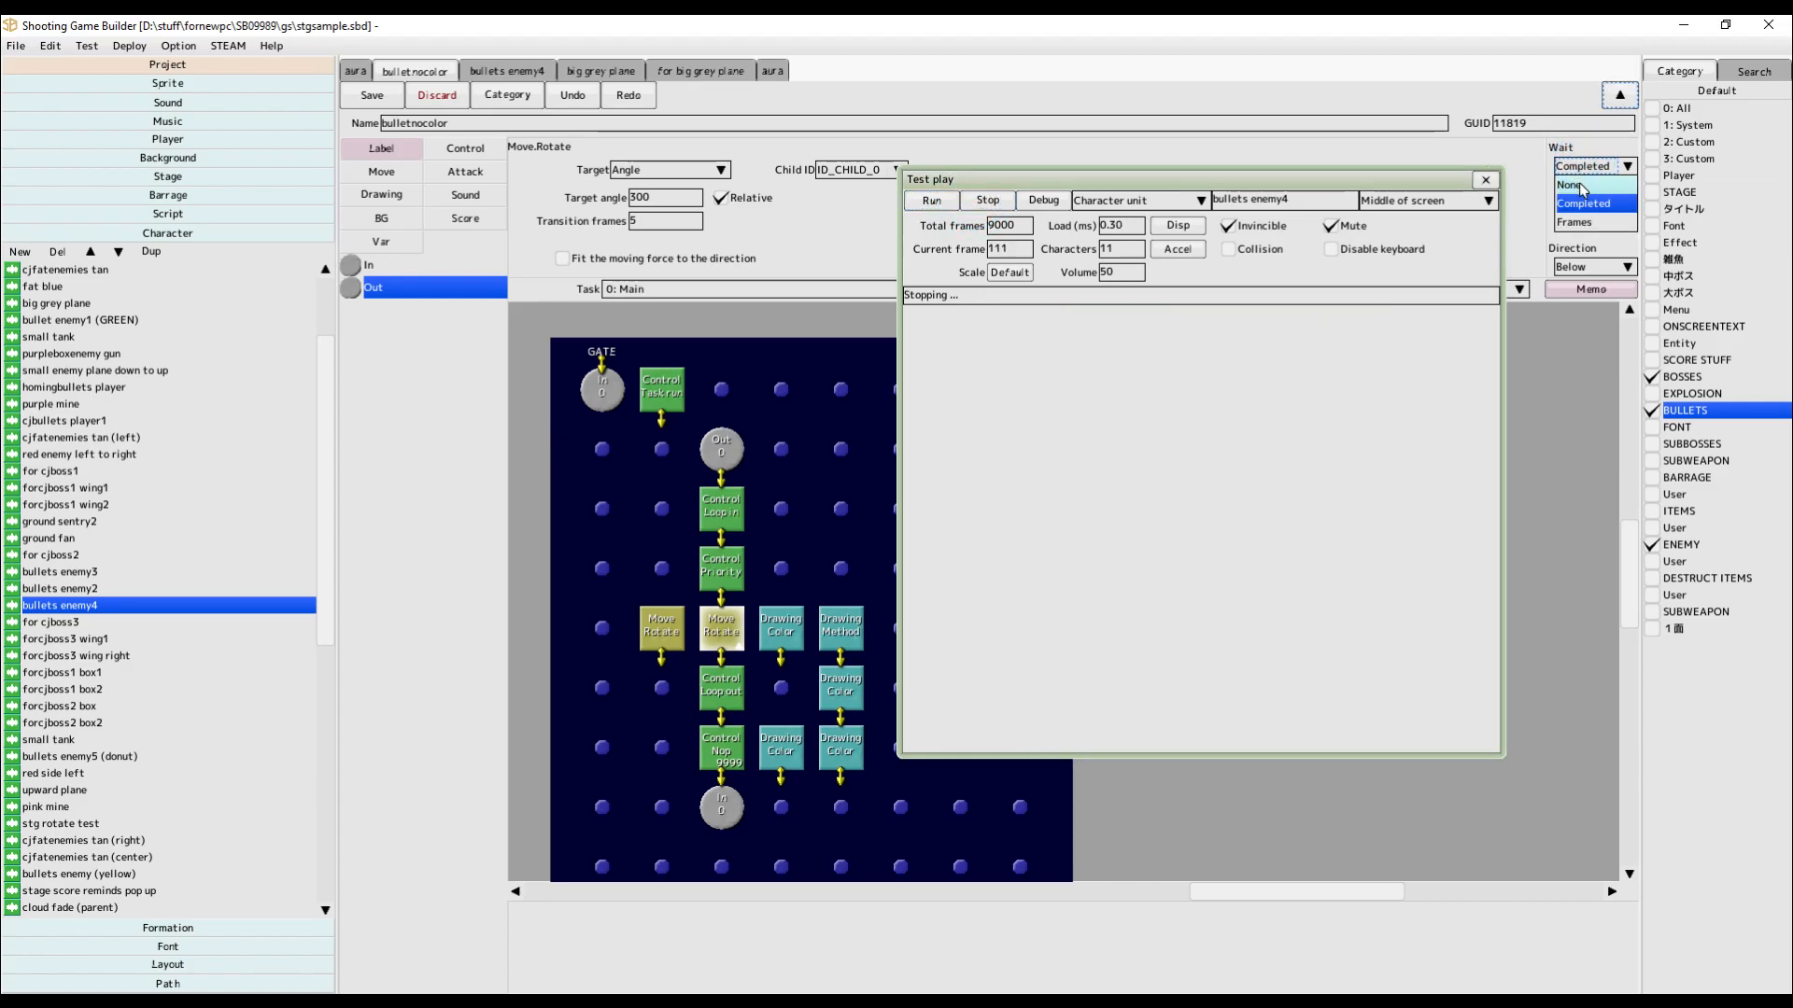
pyautogui.click(929, 201)
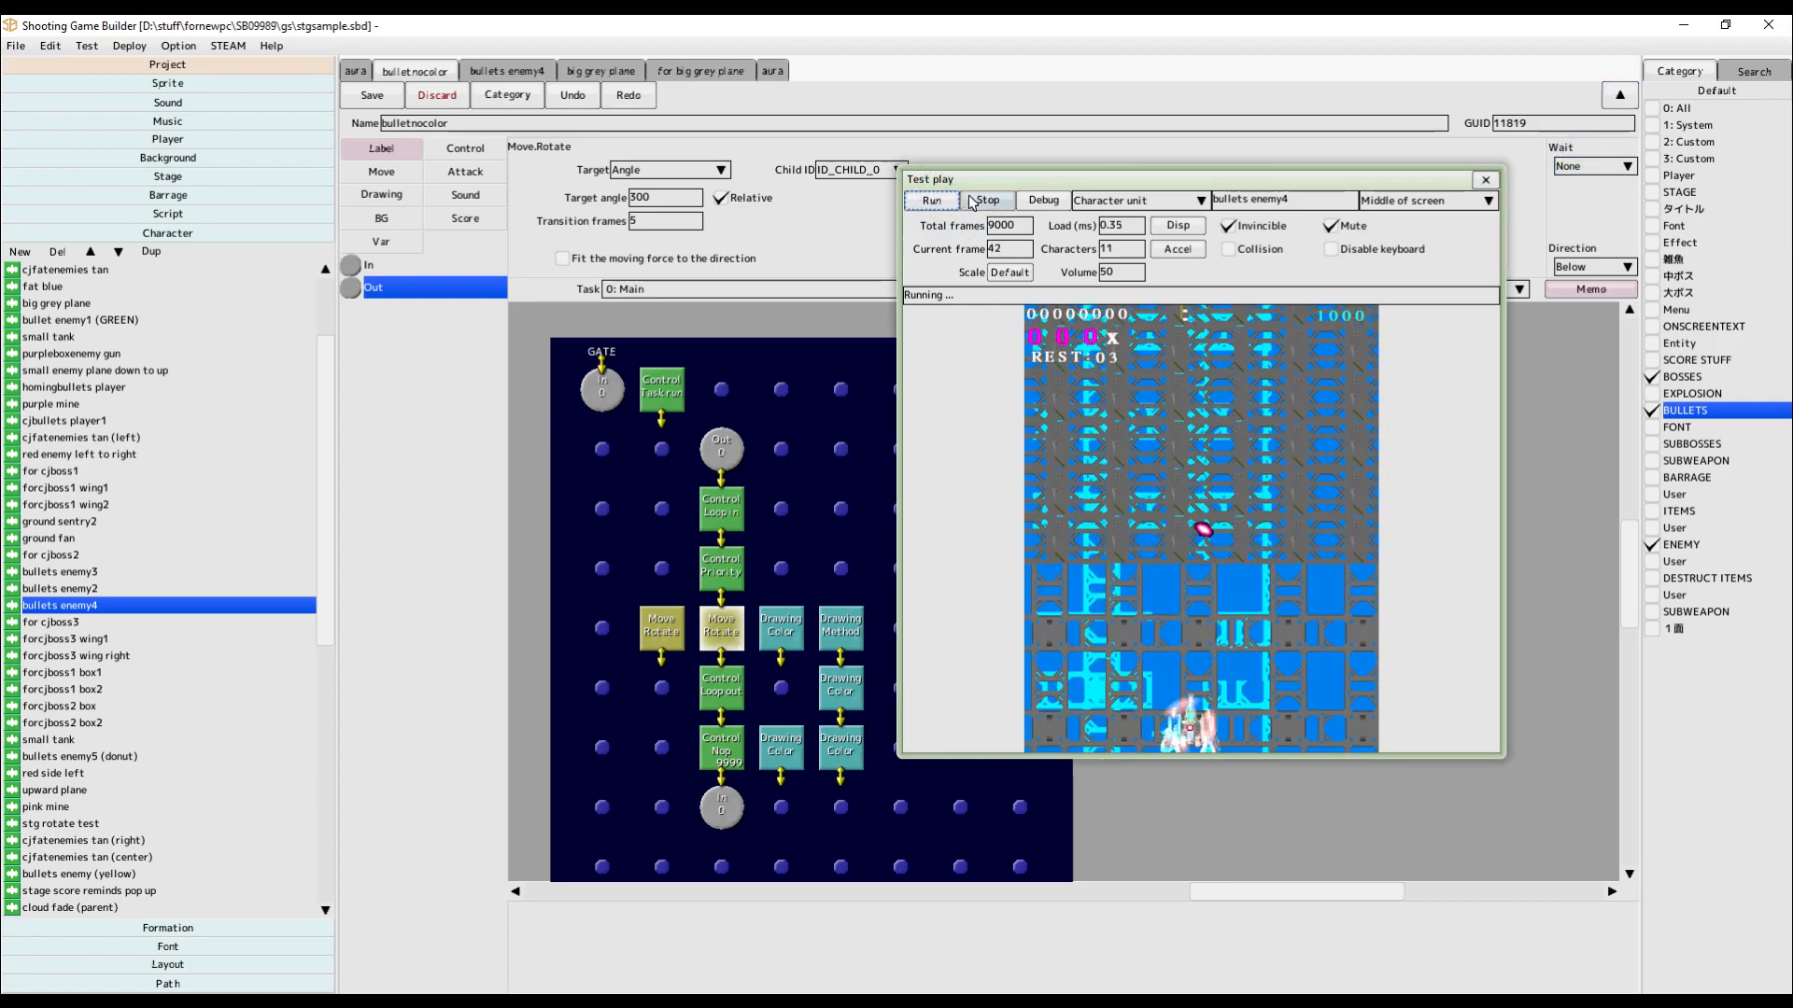
# Set the Rotate panel's Wait to Completed, run the test play again, and stop it.
pyautogui.click(1616, 167)
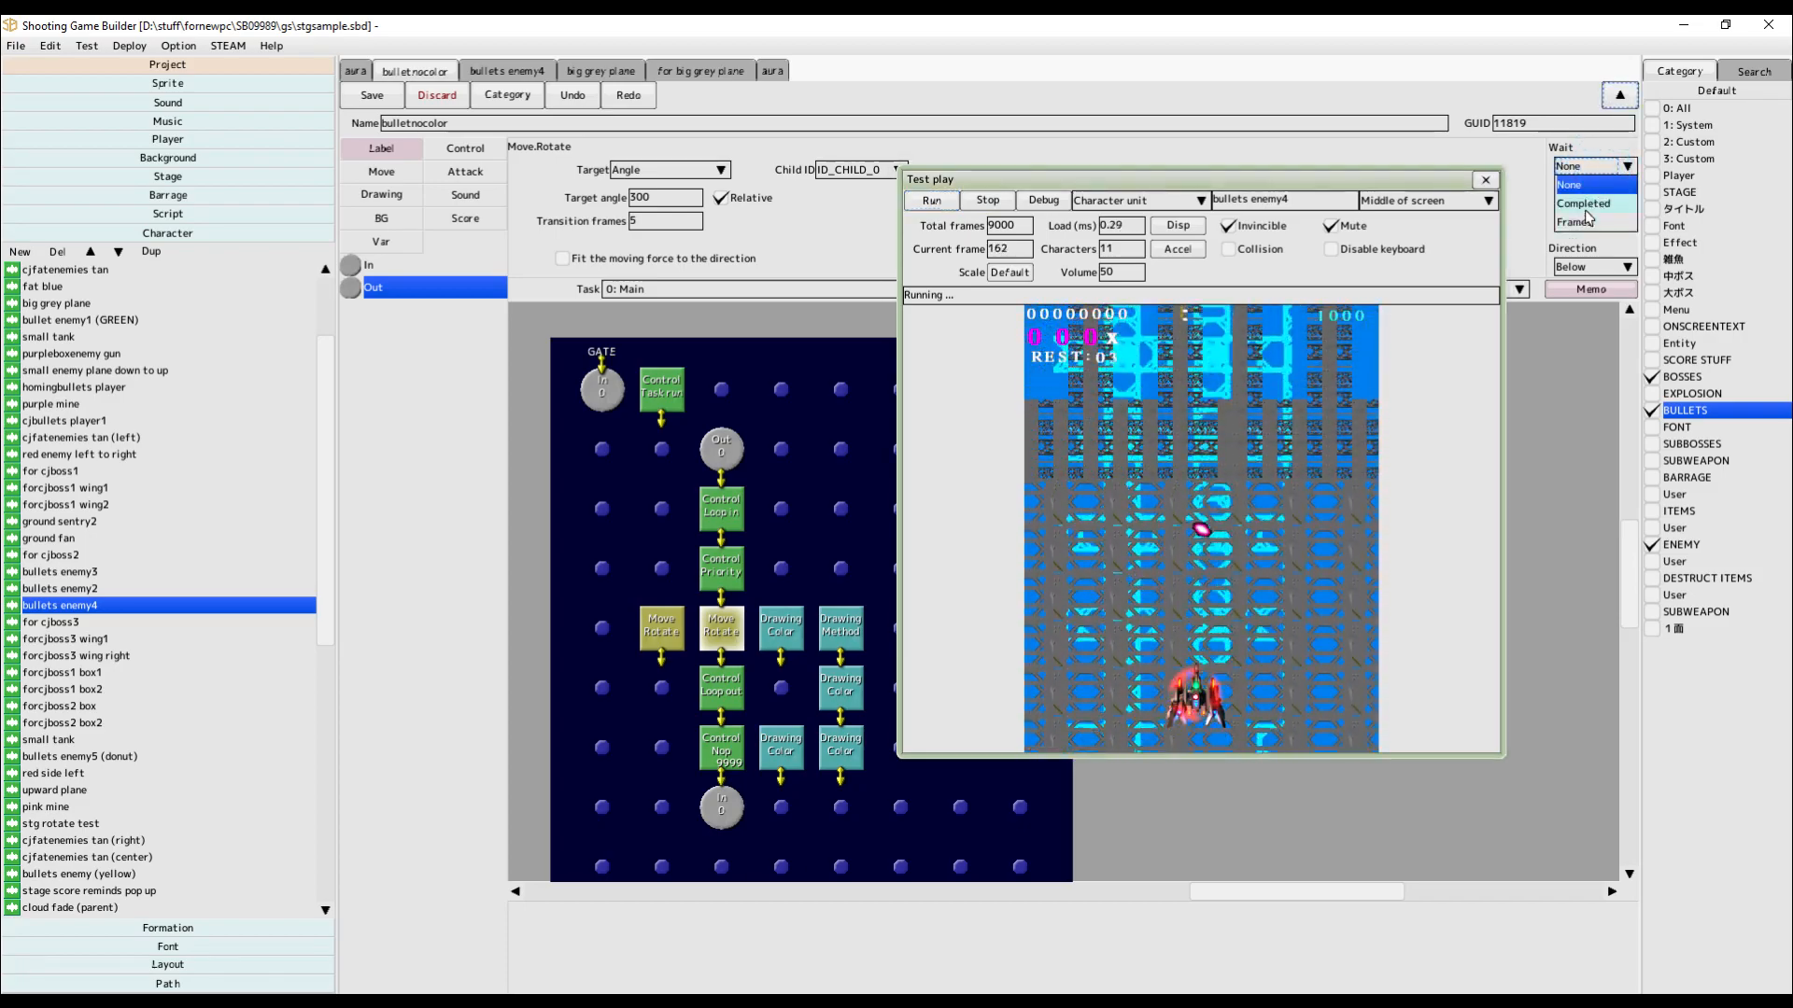
pyautogui.click(1583, 203)
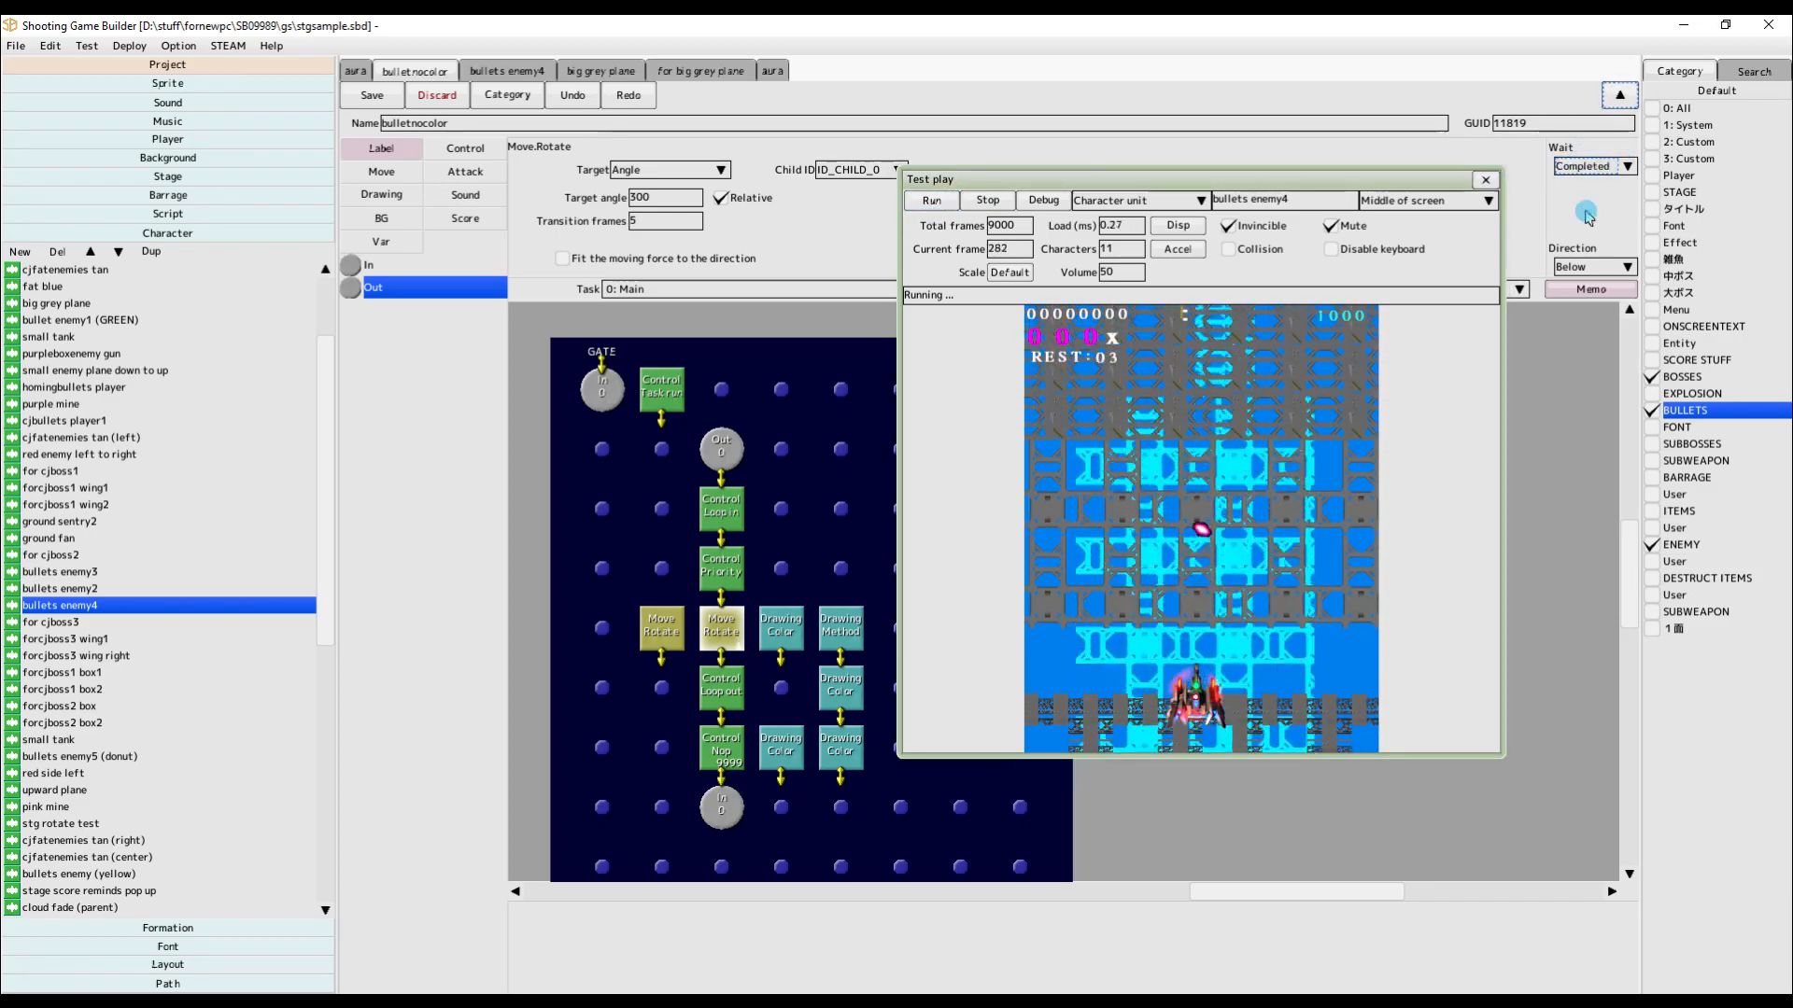
pyautogui.click(943, 204)
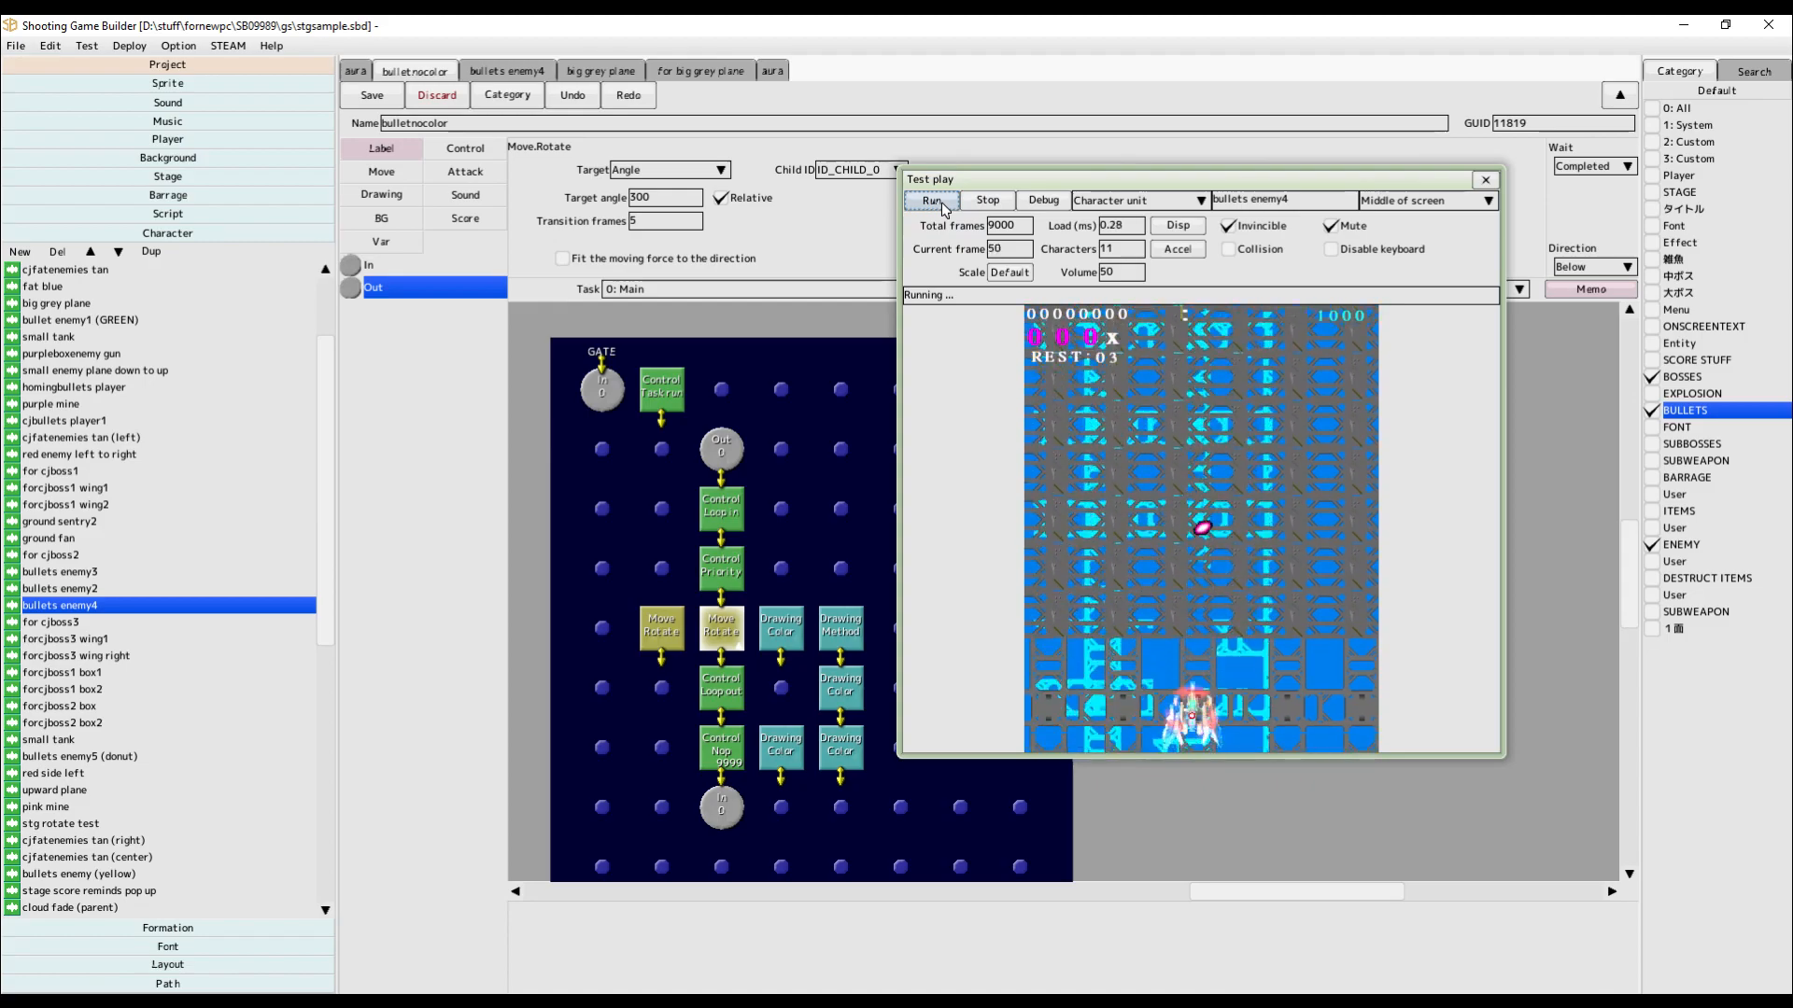
pyautogui.click(981, 201)
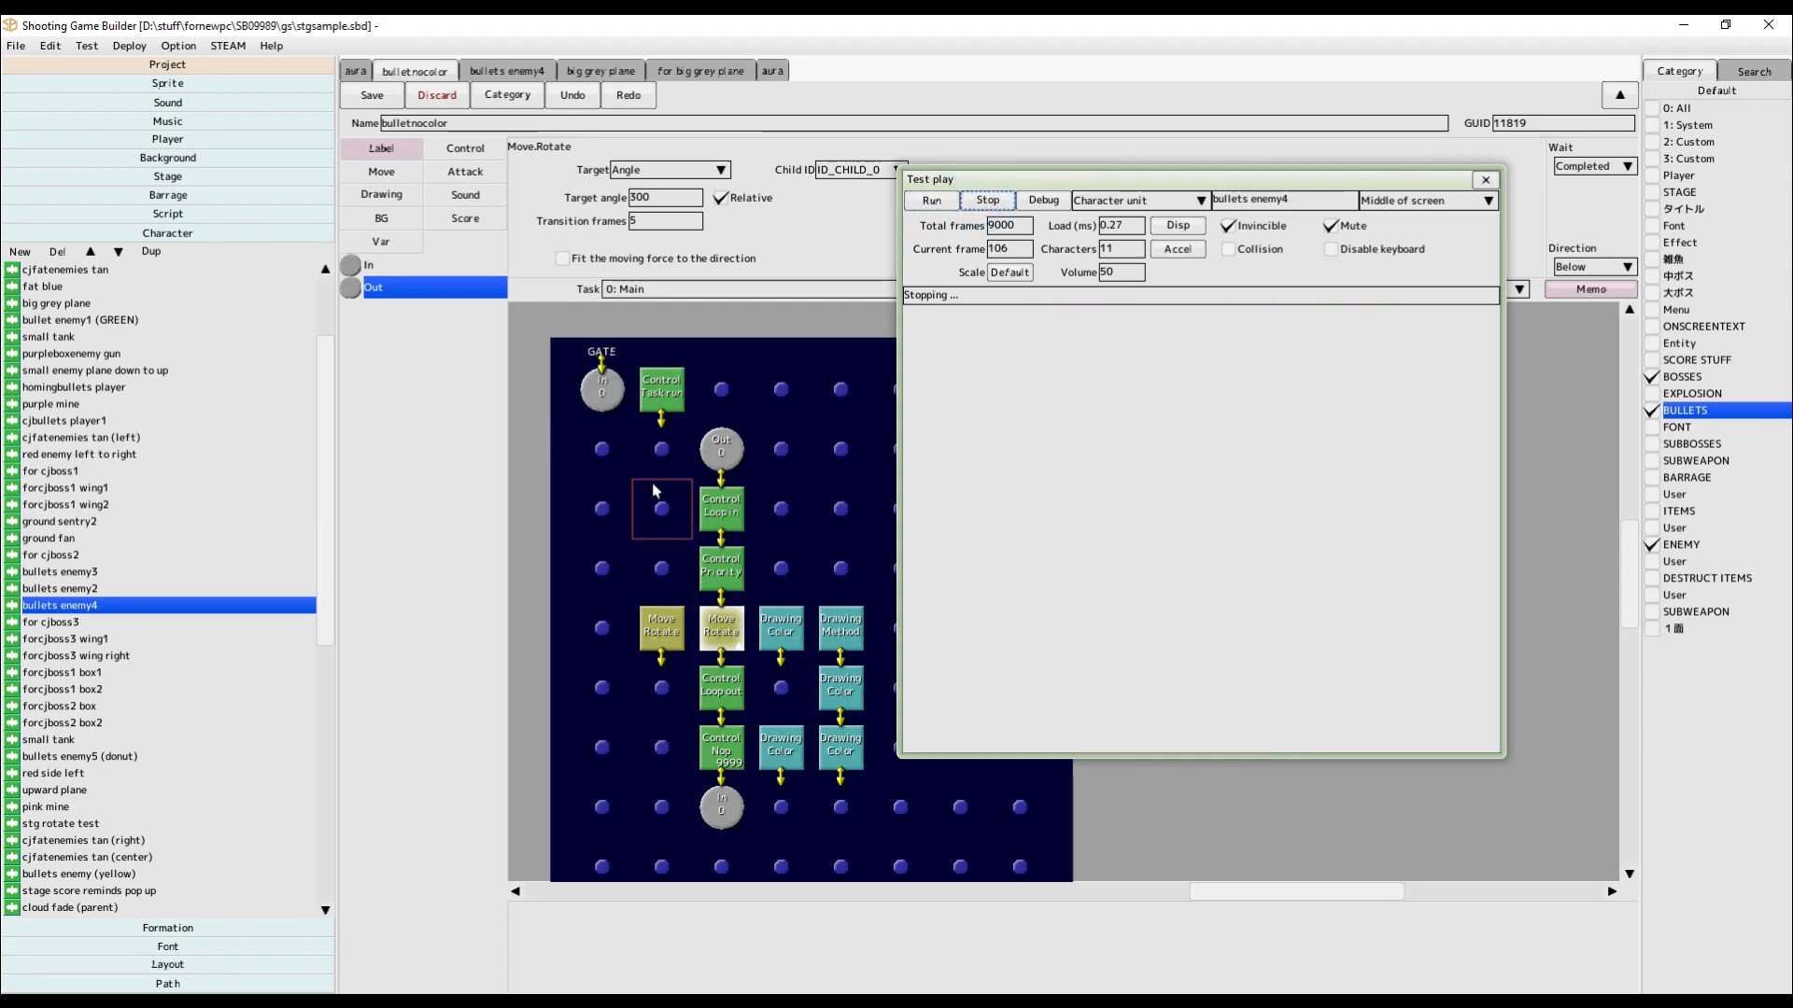
# Move the In label one row down and place the Task run panel directly under the gate.
pyautogui.moveTo(598, 387); pyautogui.dragTo(601, 452)
pyautogui.moveTo(661, 386); pyautogui.dragTo(600, 397)
# Inspect the Rotate panel in the User 1 task, then return to the Main task.
pyautogui.click(638, 291)
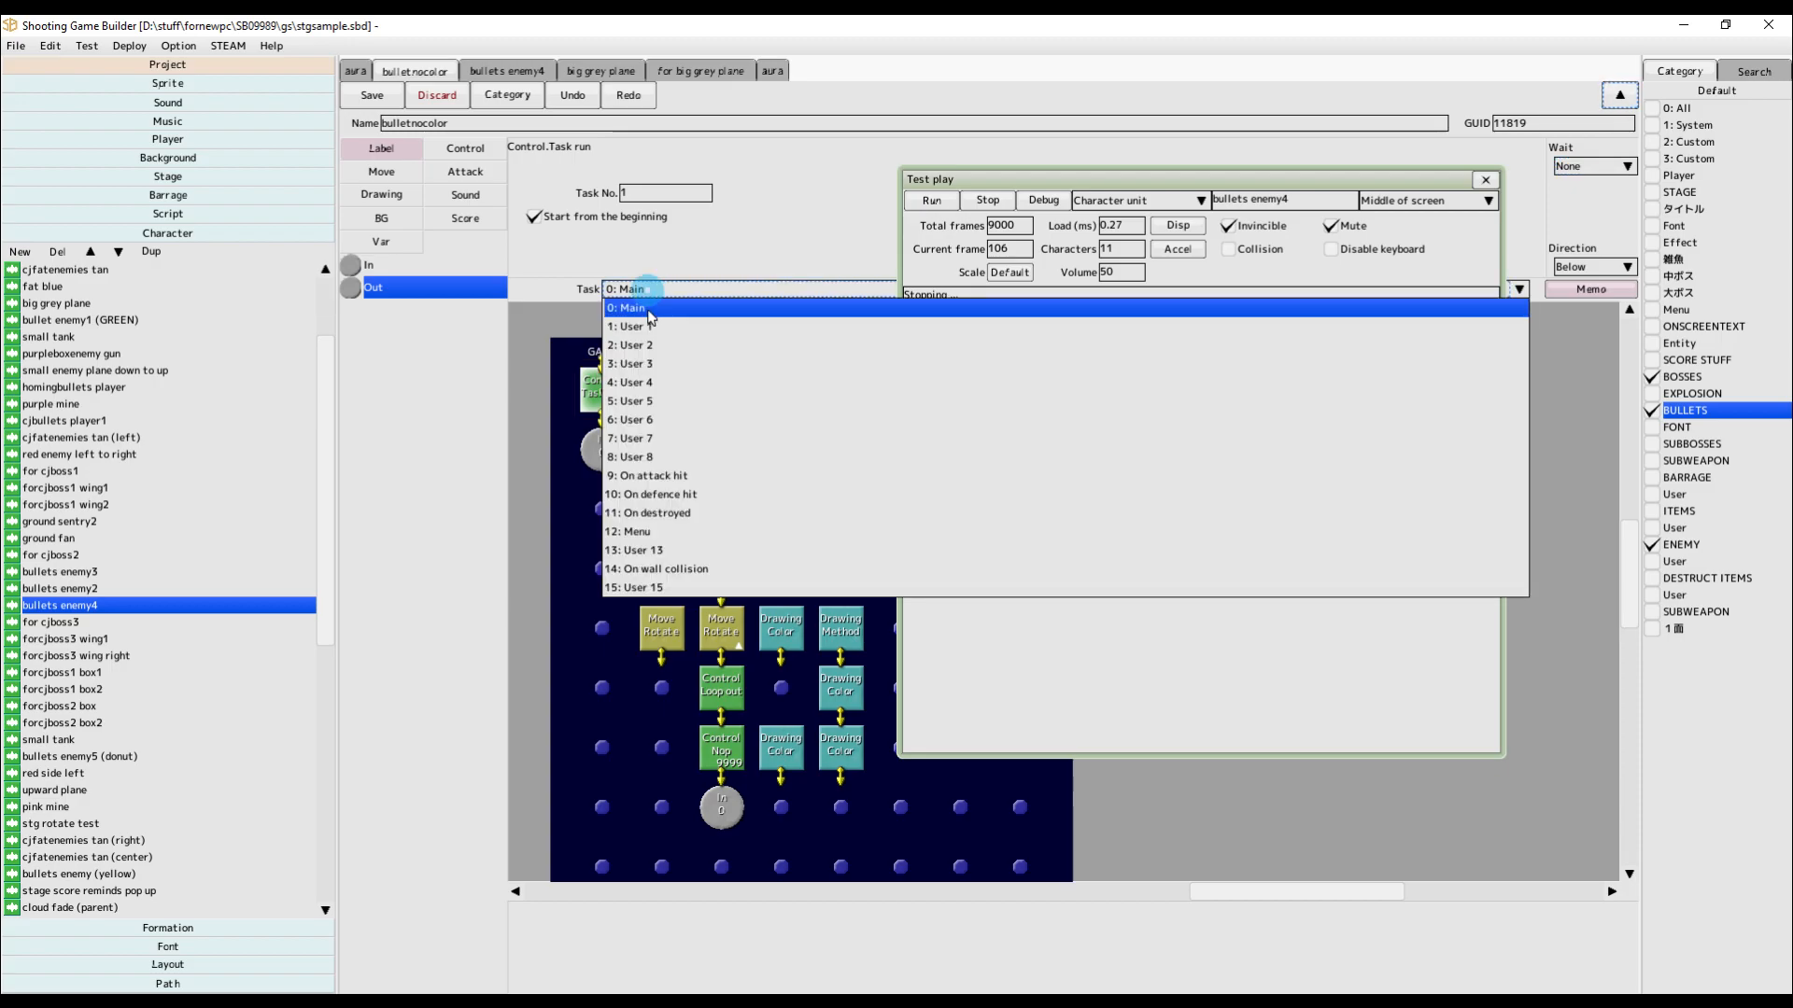
pyautogui.click(650, 322)
pyautogui.click(707, 599)
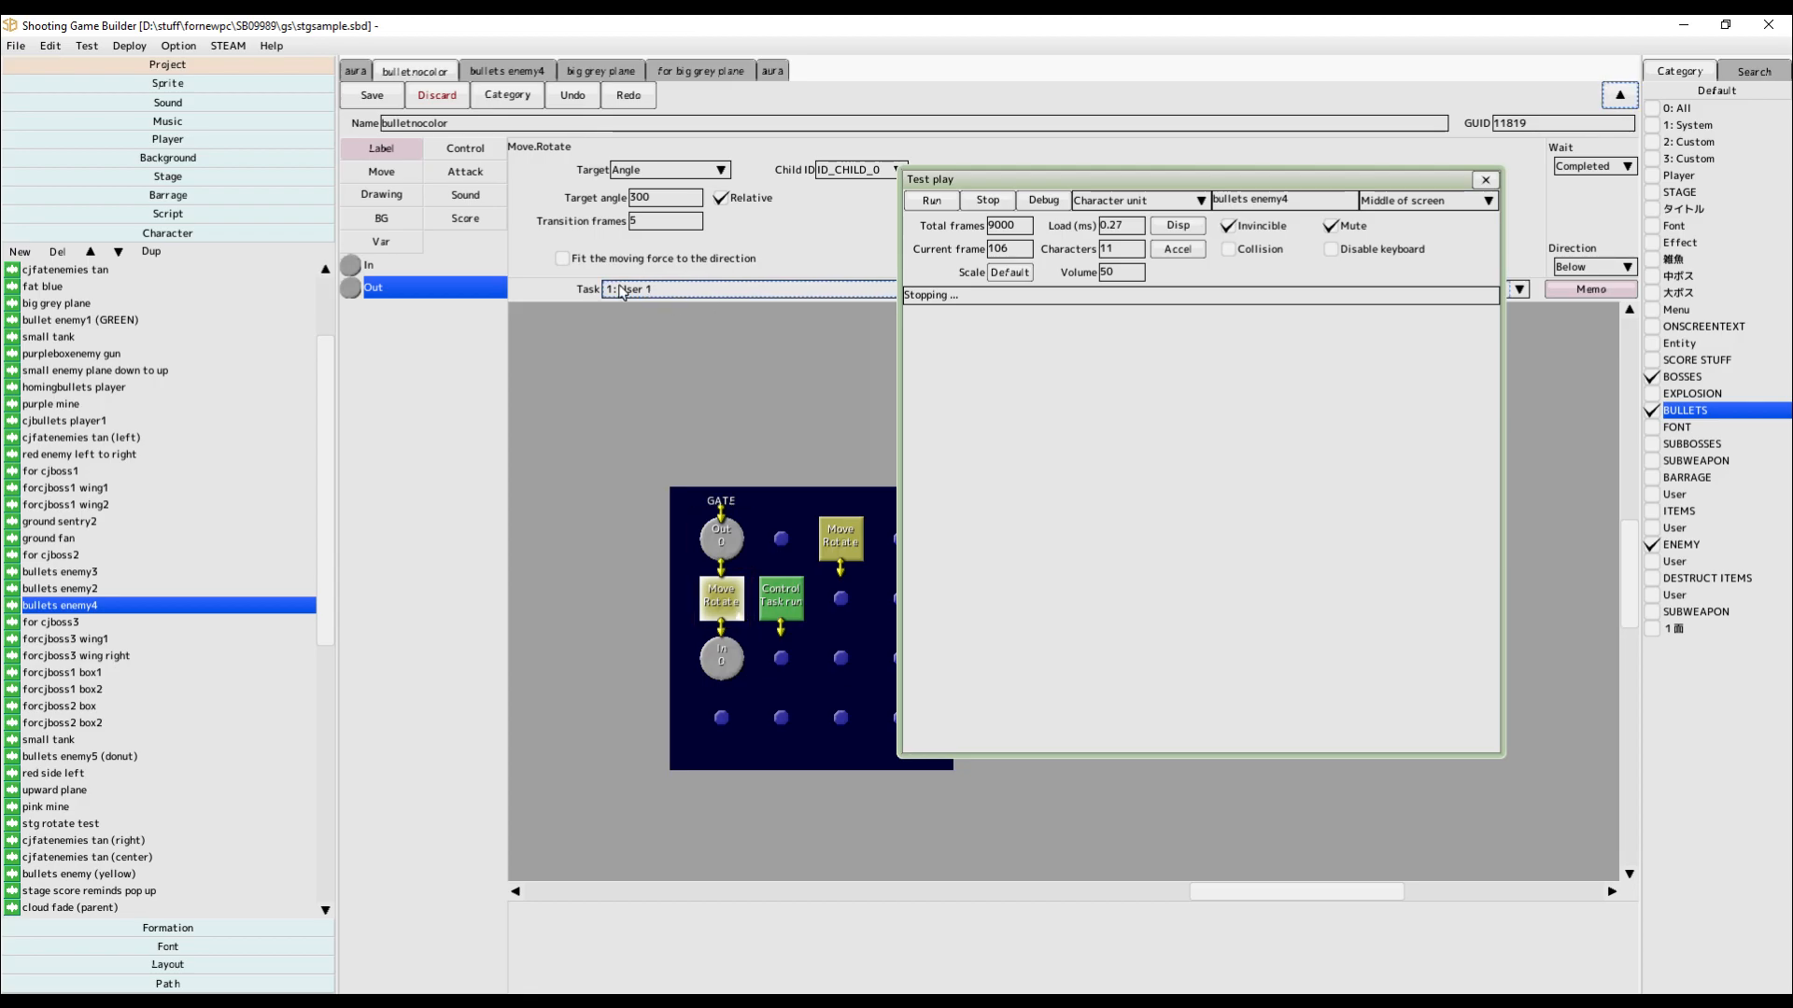
pyautogui.click(635, 291)
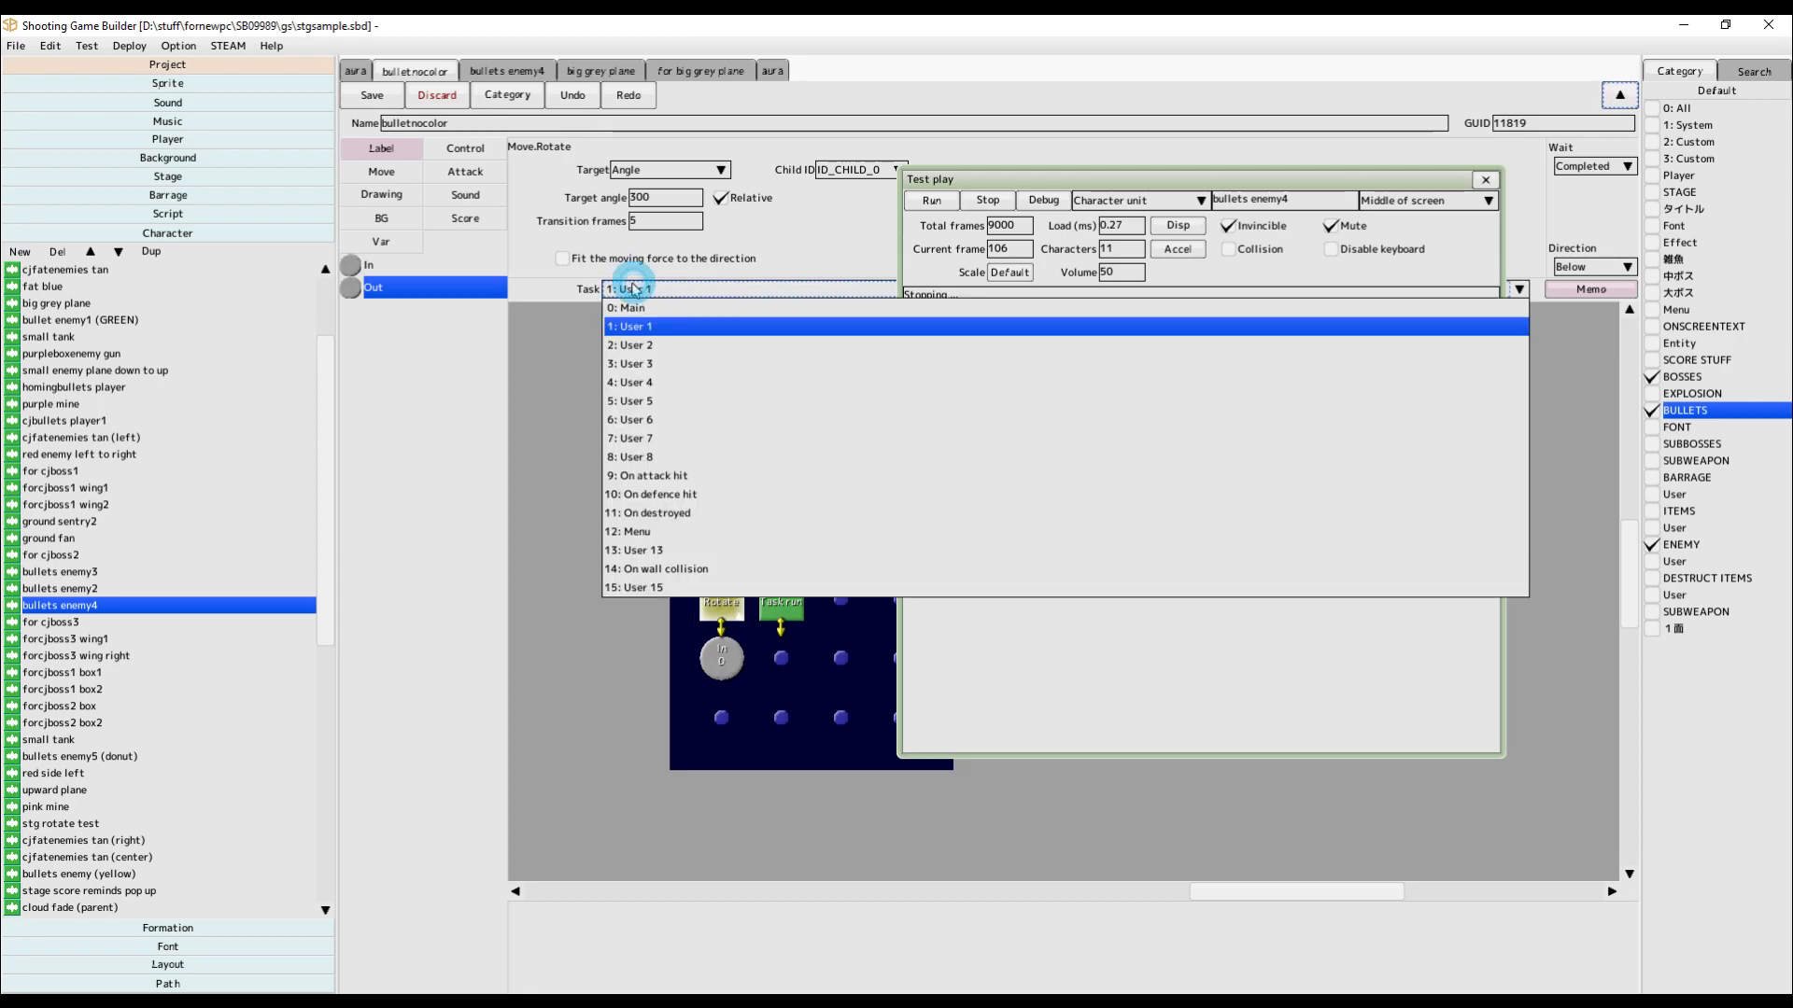
pyautogui.click(635, 318)
# Move the Nop panel one column left out of the flow and place the lower In label directly under Loop out.
pyautogui.click(724, 752)
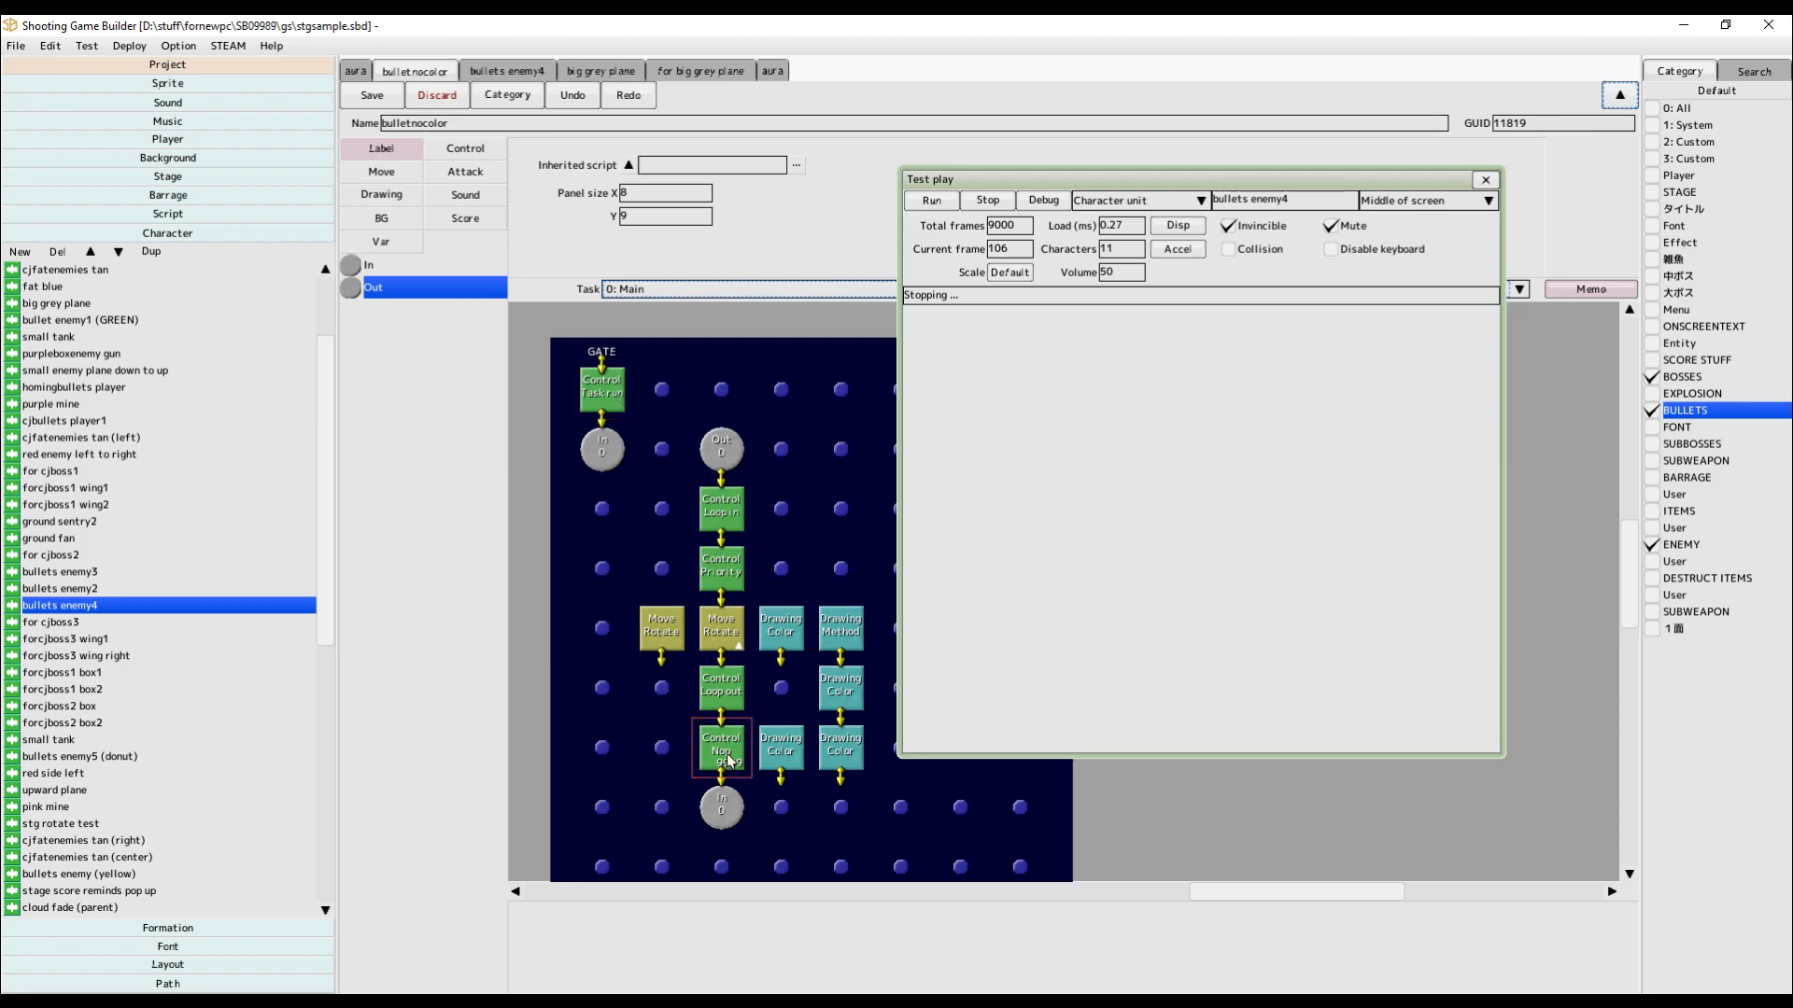
pyautogui.moveTo(724, 751); pyautogui.dragTo(663, 751)
pyautogui.click(734, 818)
pyautogui.moveTo(734, 818); pyautogui.dragTo(734, 756)
# Move Task run one column right, place the In label directly under the gate, and run the test play.
pyautogui.click(602, 387)
pyautogui.moveTo(602, 387); pyautogui.dragTo(662, 387)
pyautogui.moveTo(628, 448); pyautogui.dragTo(625, 389)
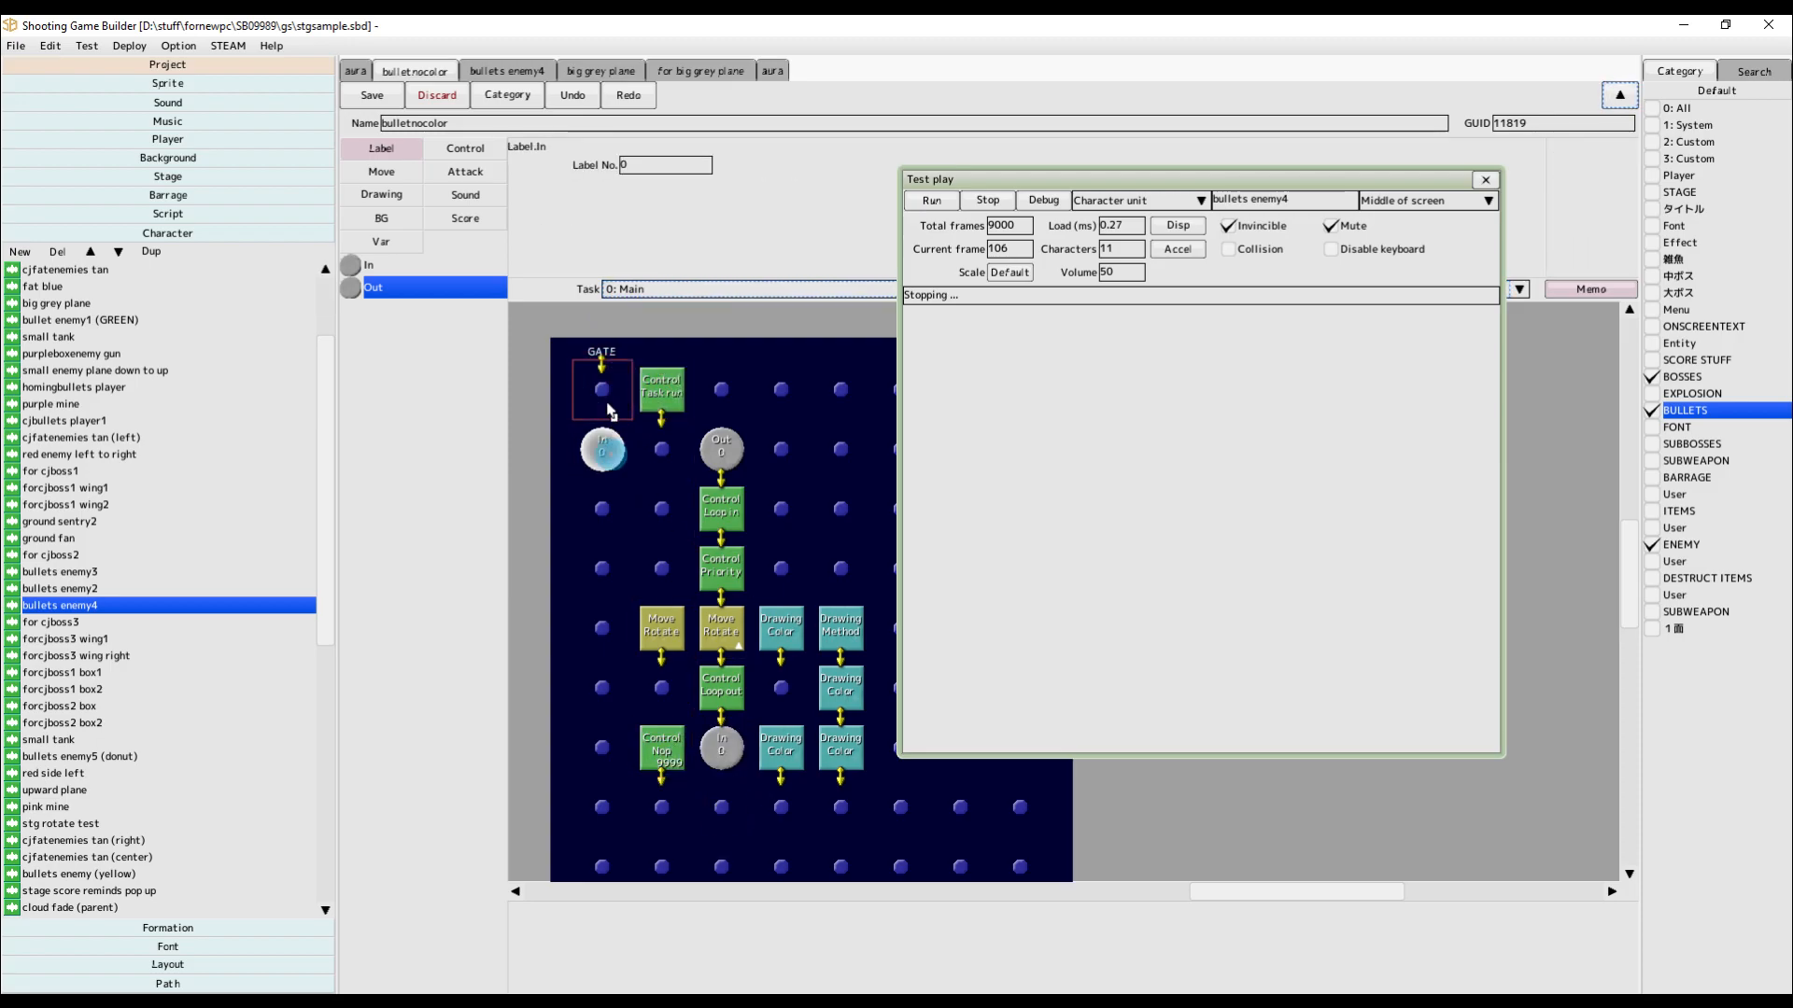
pyautogui.click(937, 204)
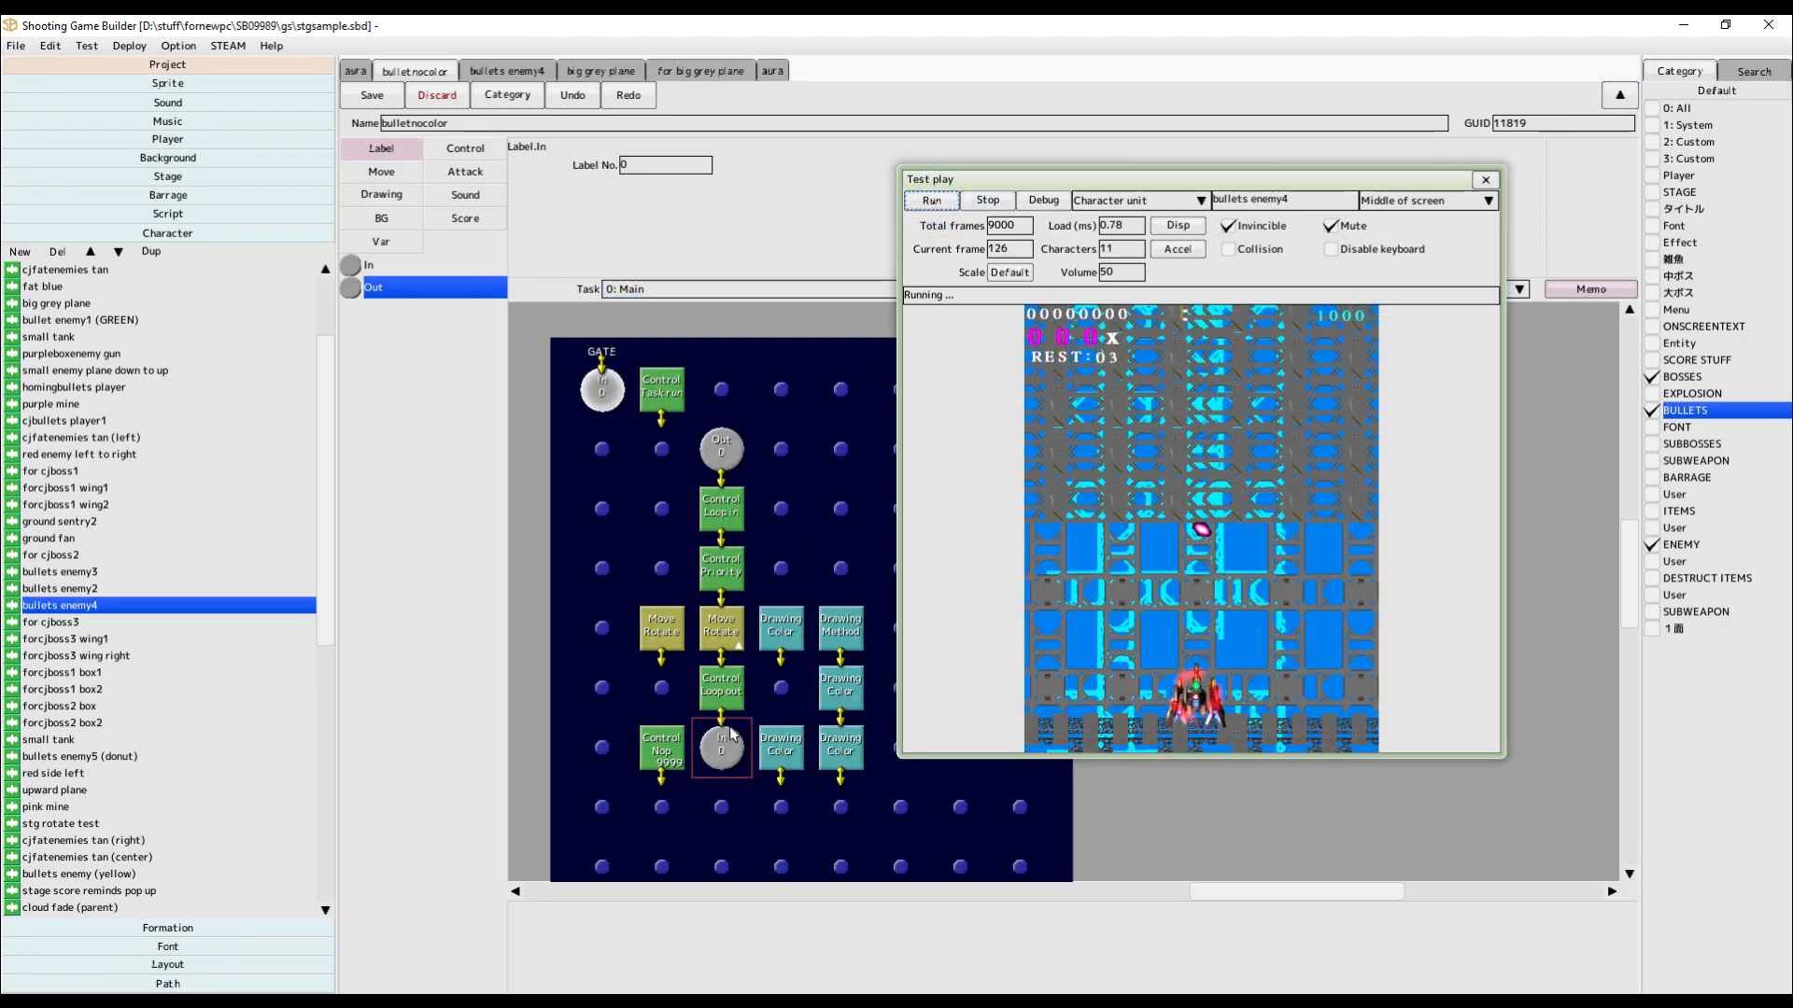
# Move the spare Rotate panel one row up, take the active Rotate out of the loop into its place, and run the test play.
pyautogui.click(660, 753)
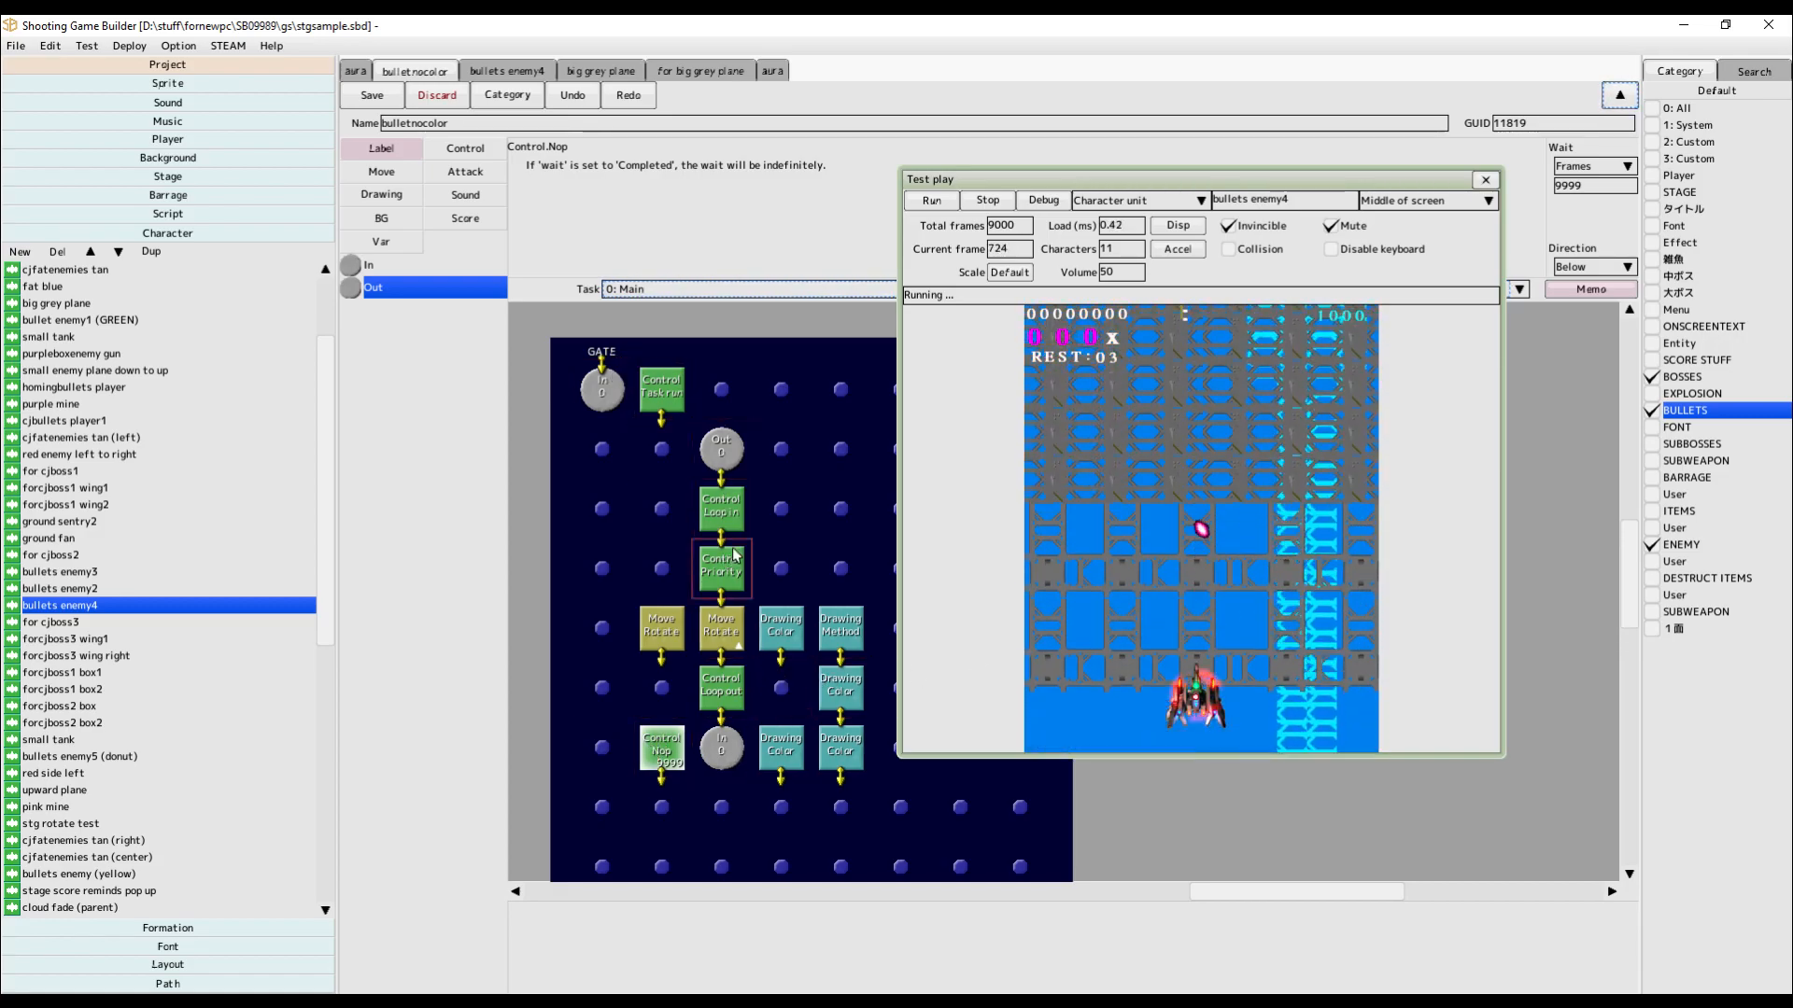
pyautogui.click(721, 632)
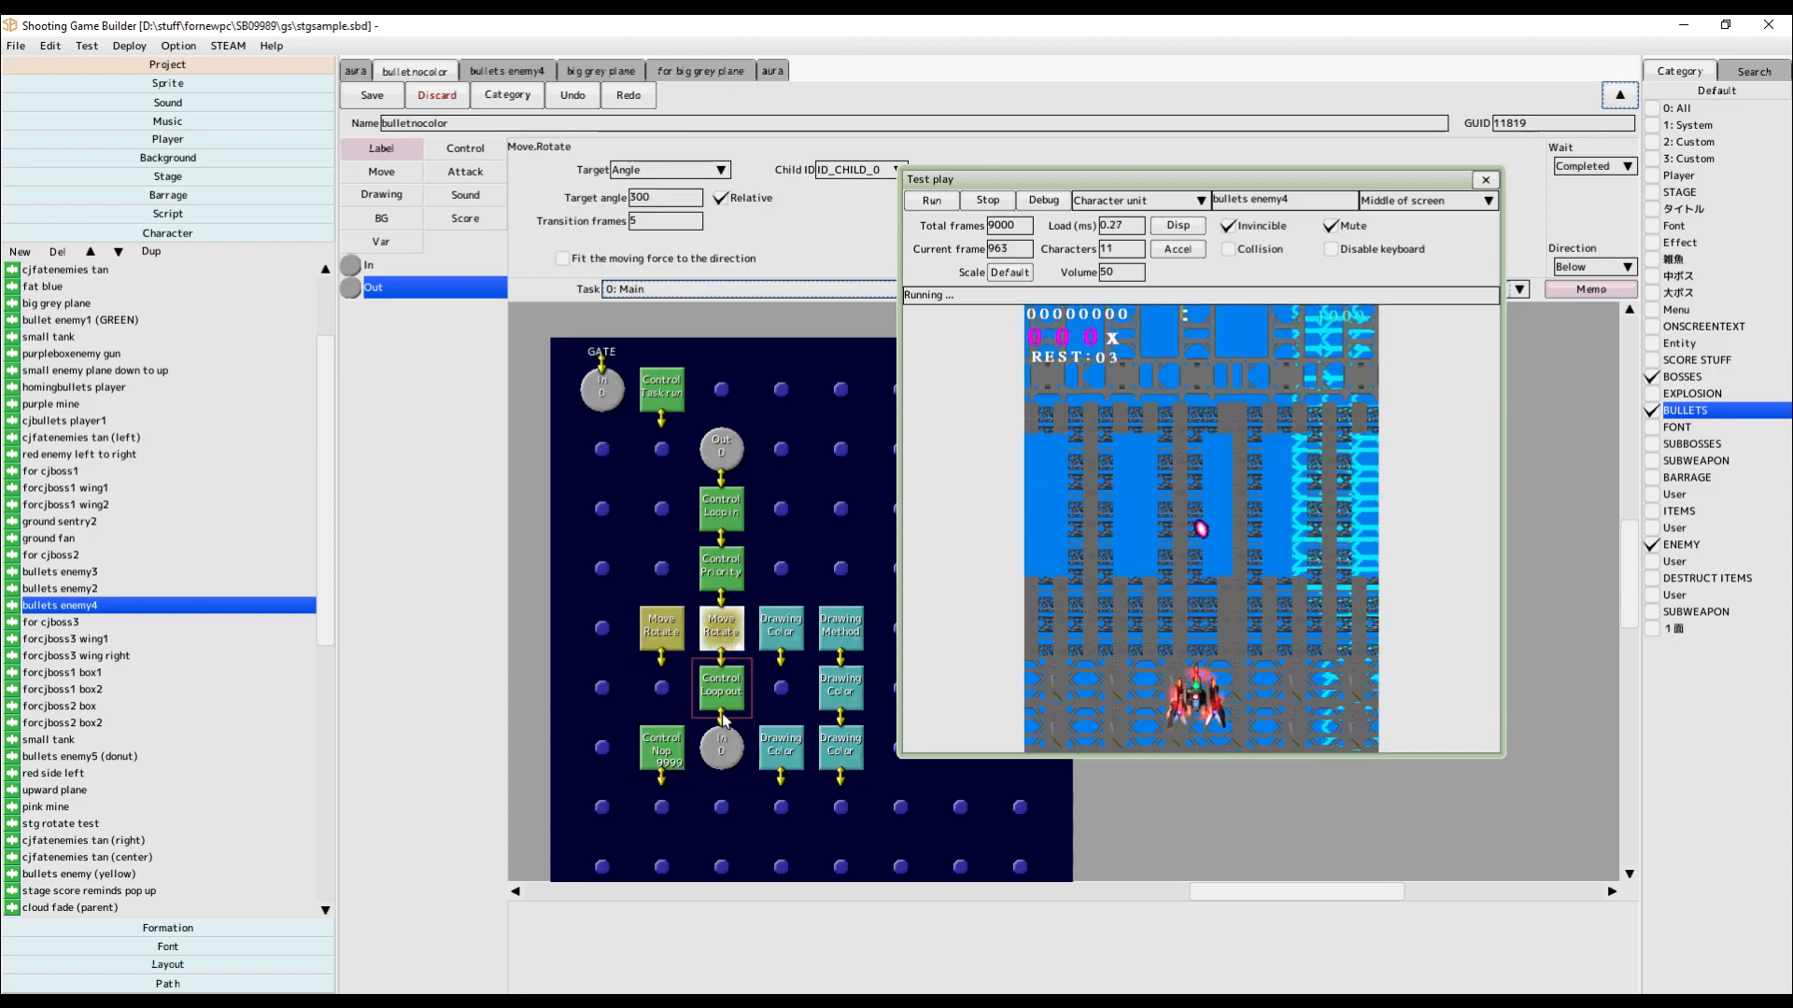
pyautogui.moveTo(661, 628); pyautogui.dragTo(661, 567)
pyautogui.moveTo(714, 635); pyautogui.dragTo(661, 630)
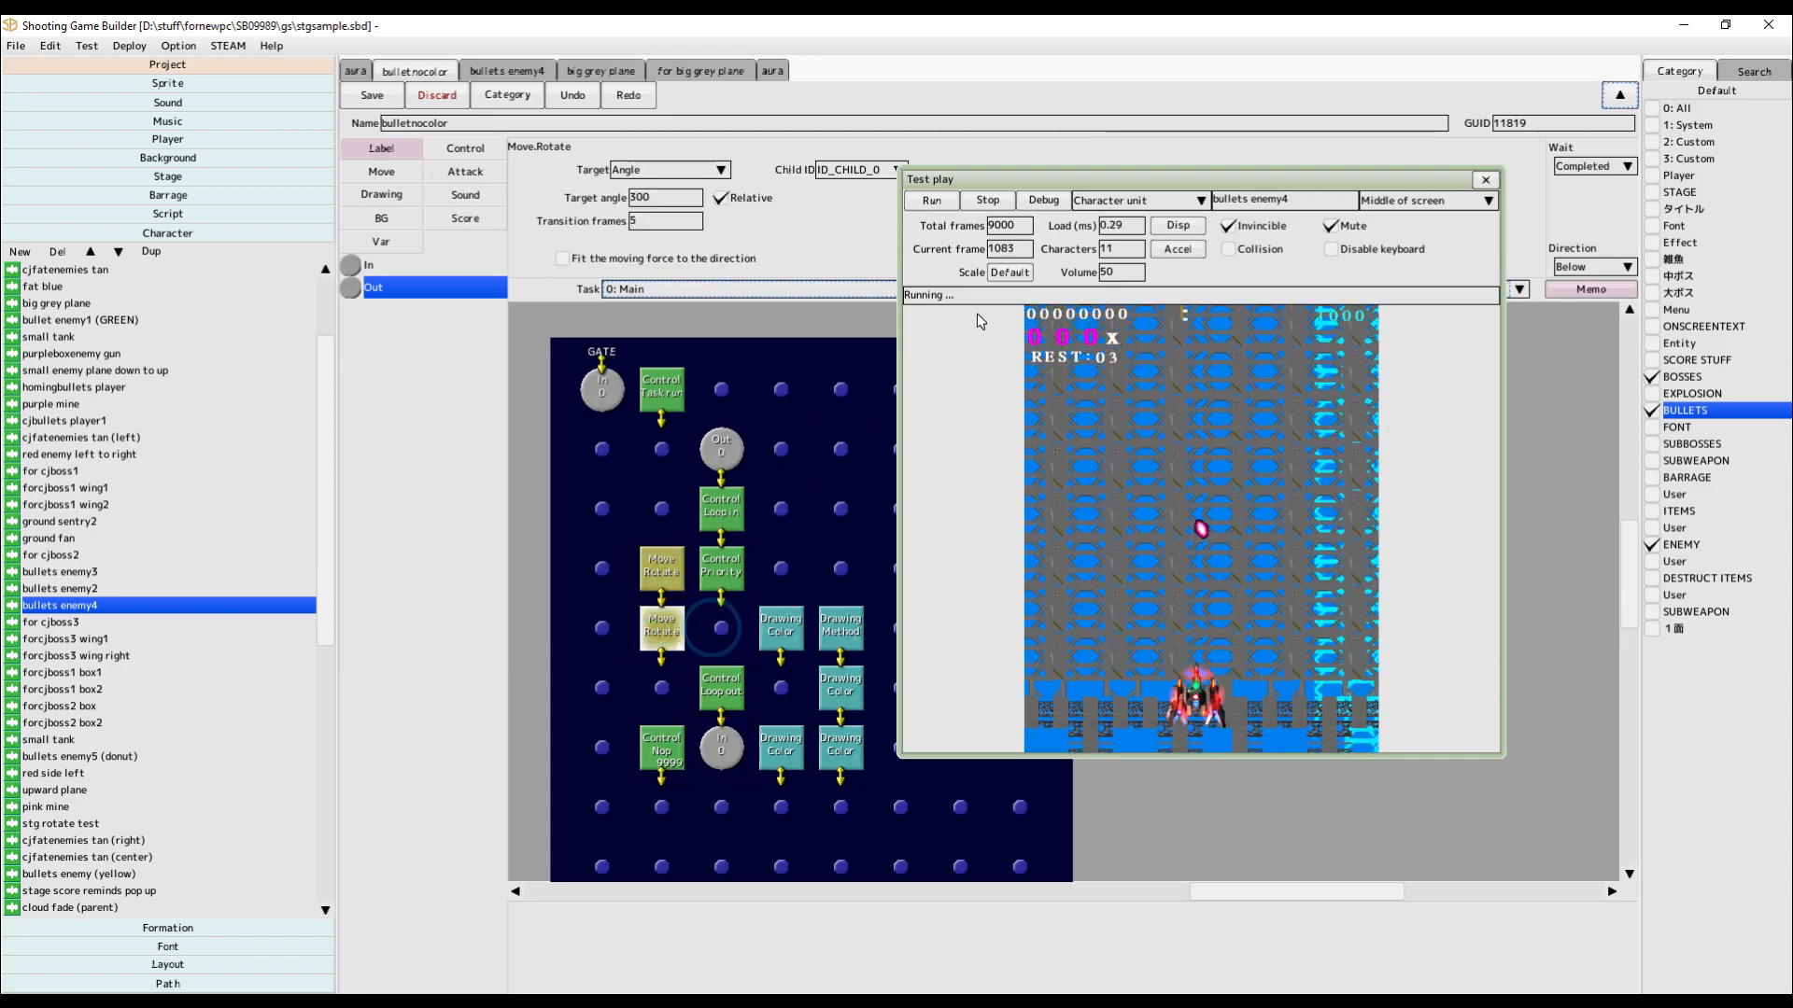
pyautogui.click(931, 200)
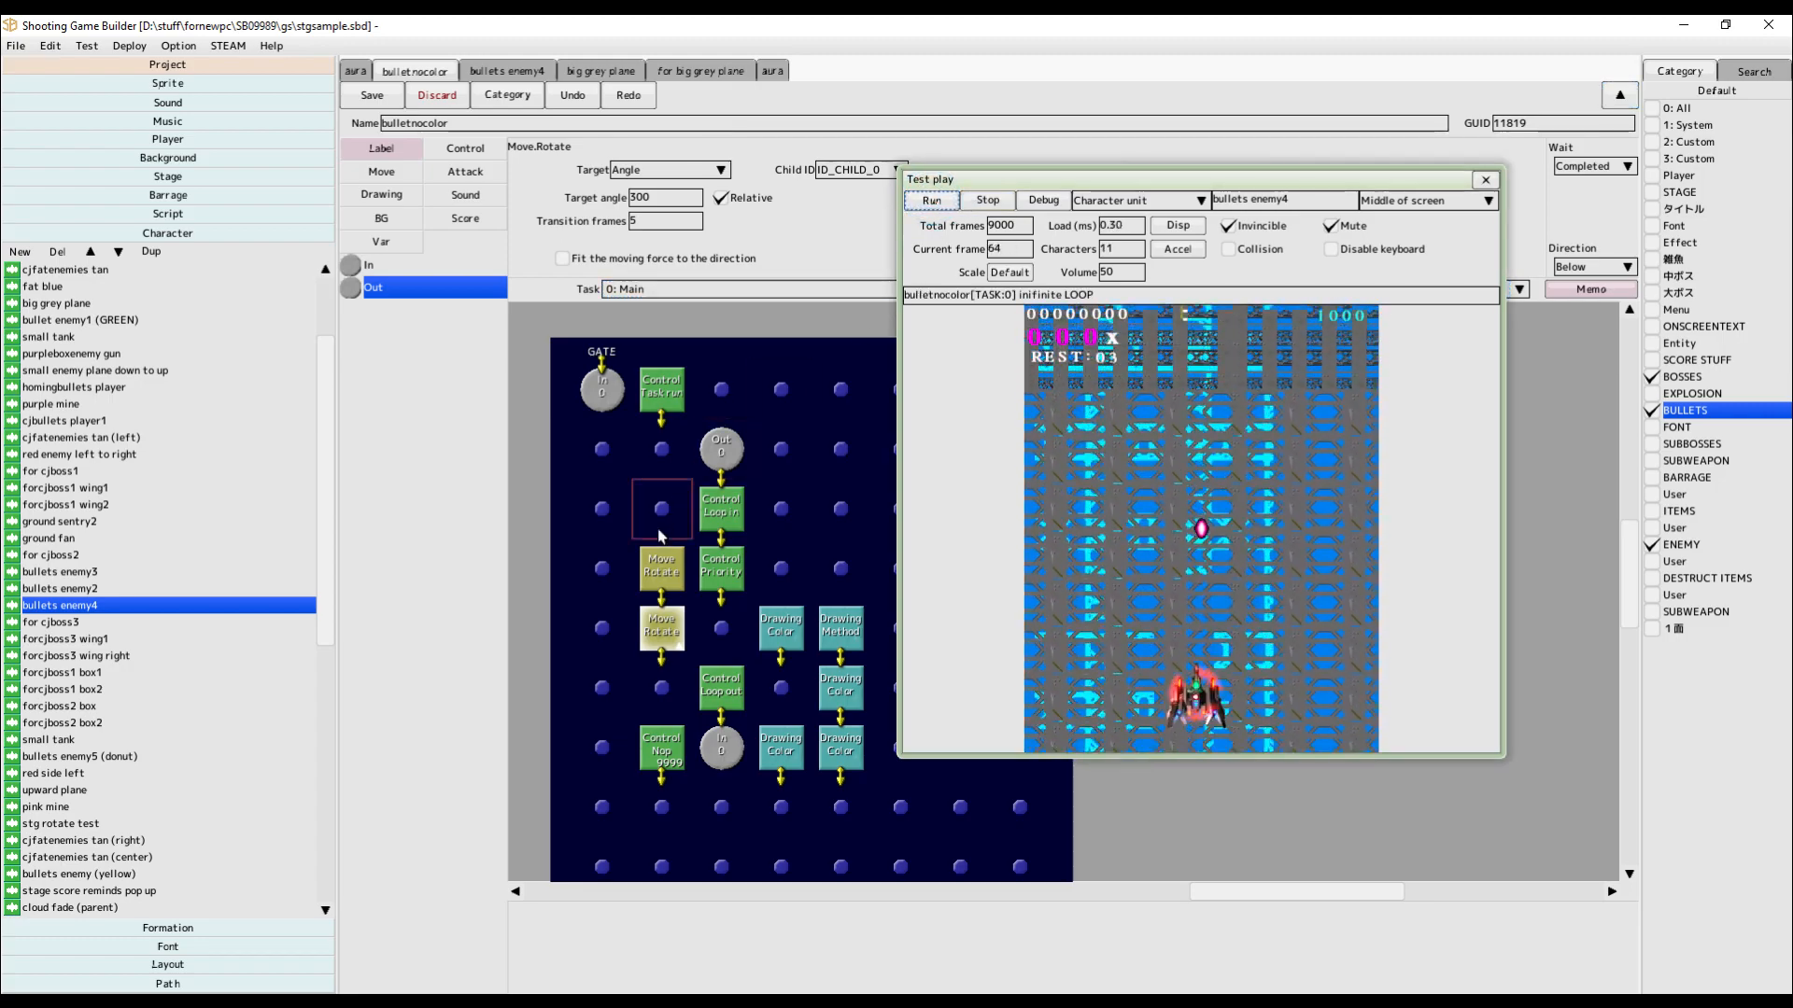
# Put the Rotate panel back between Priority and Loop out and rerun the test play.
pyautogui.click(718, 648)
pyautogui.moveTo(714, 641); pyautogui.dragTo(720, 635)
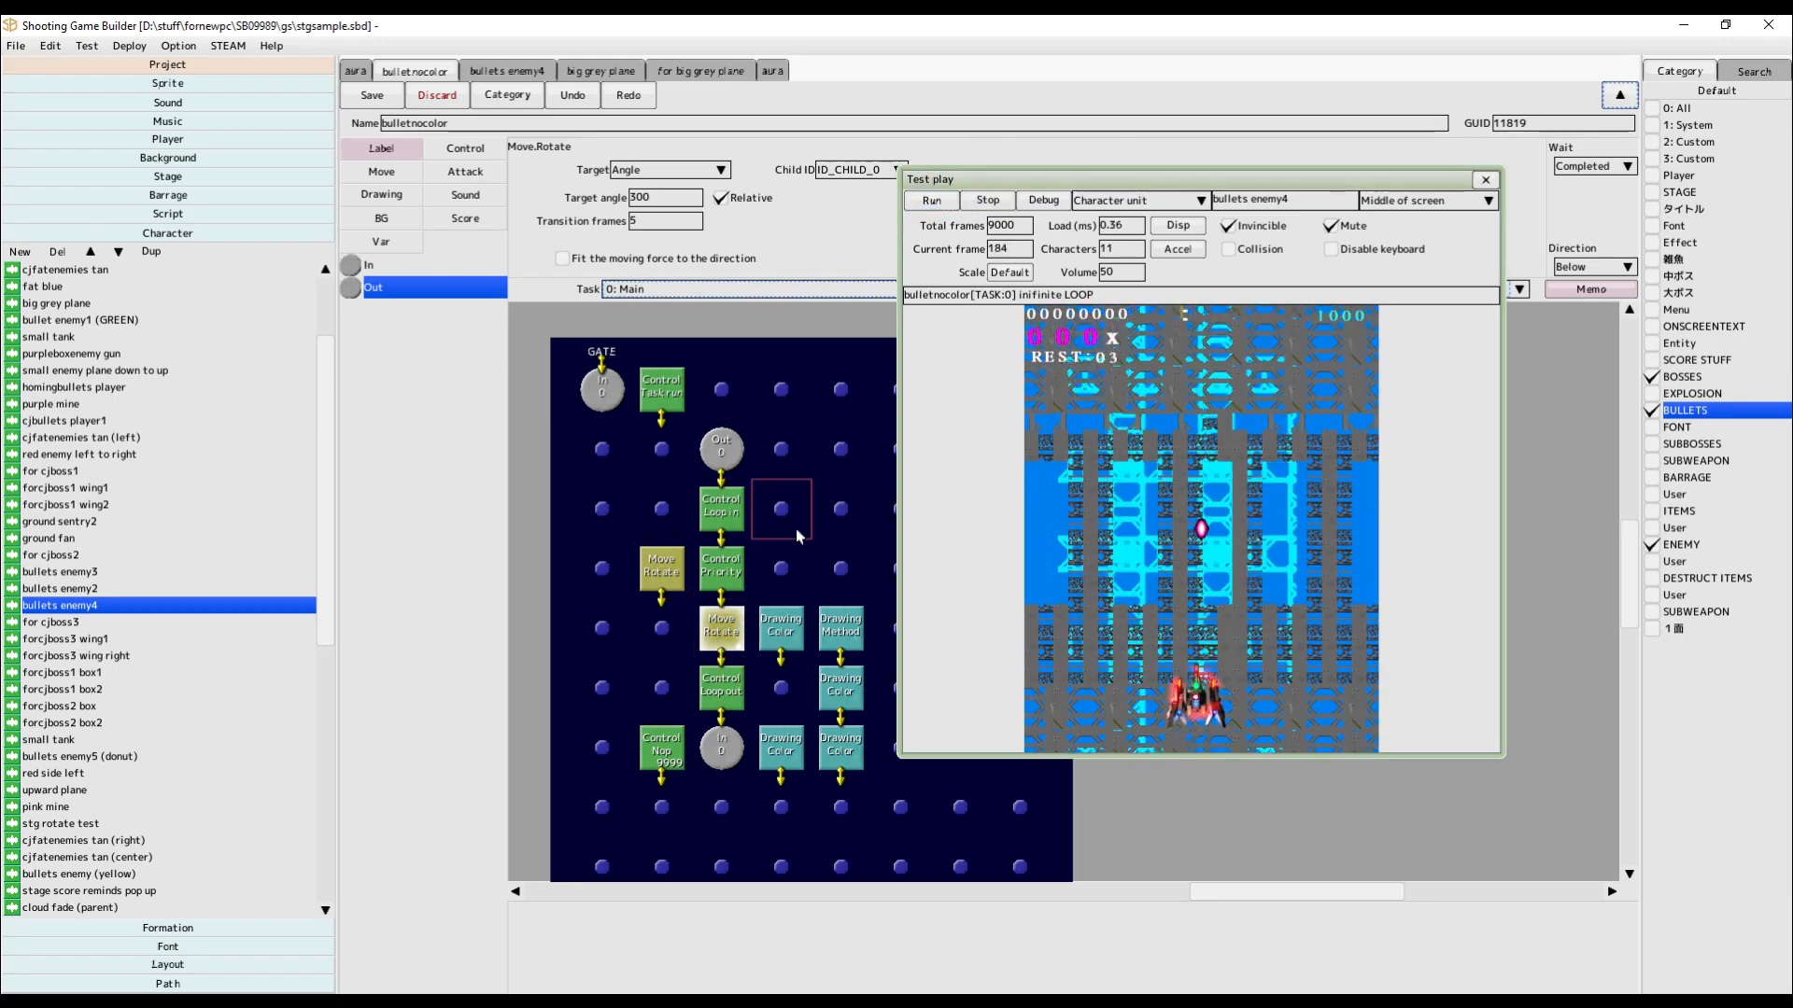
pyautogui.click(933, 201)
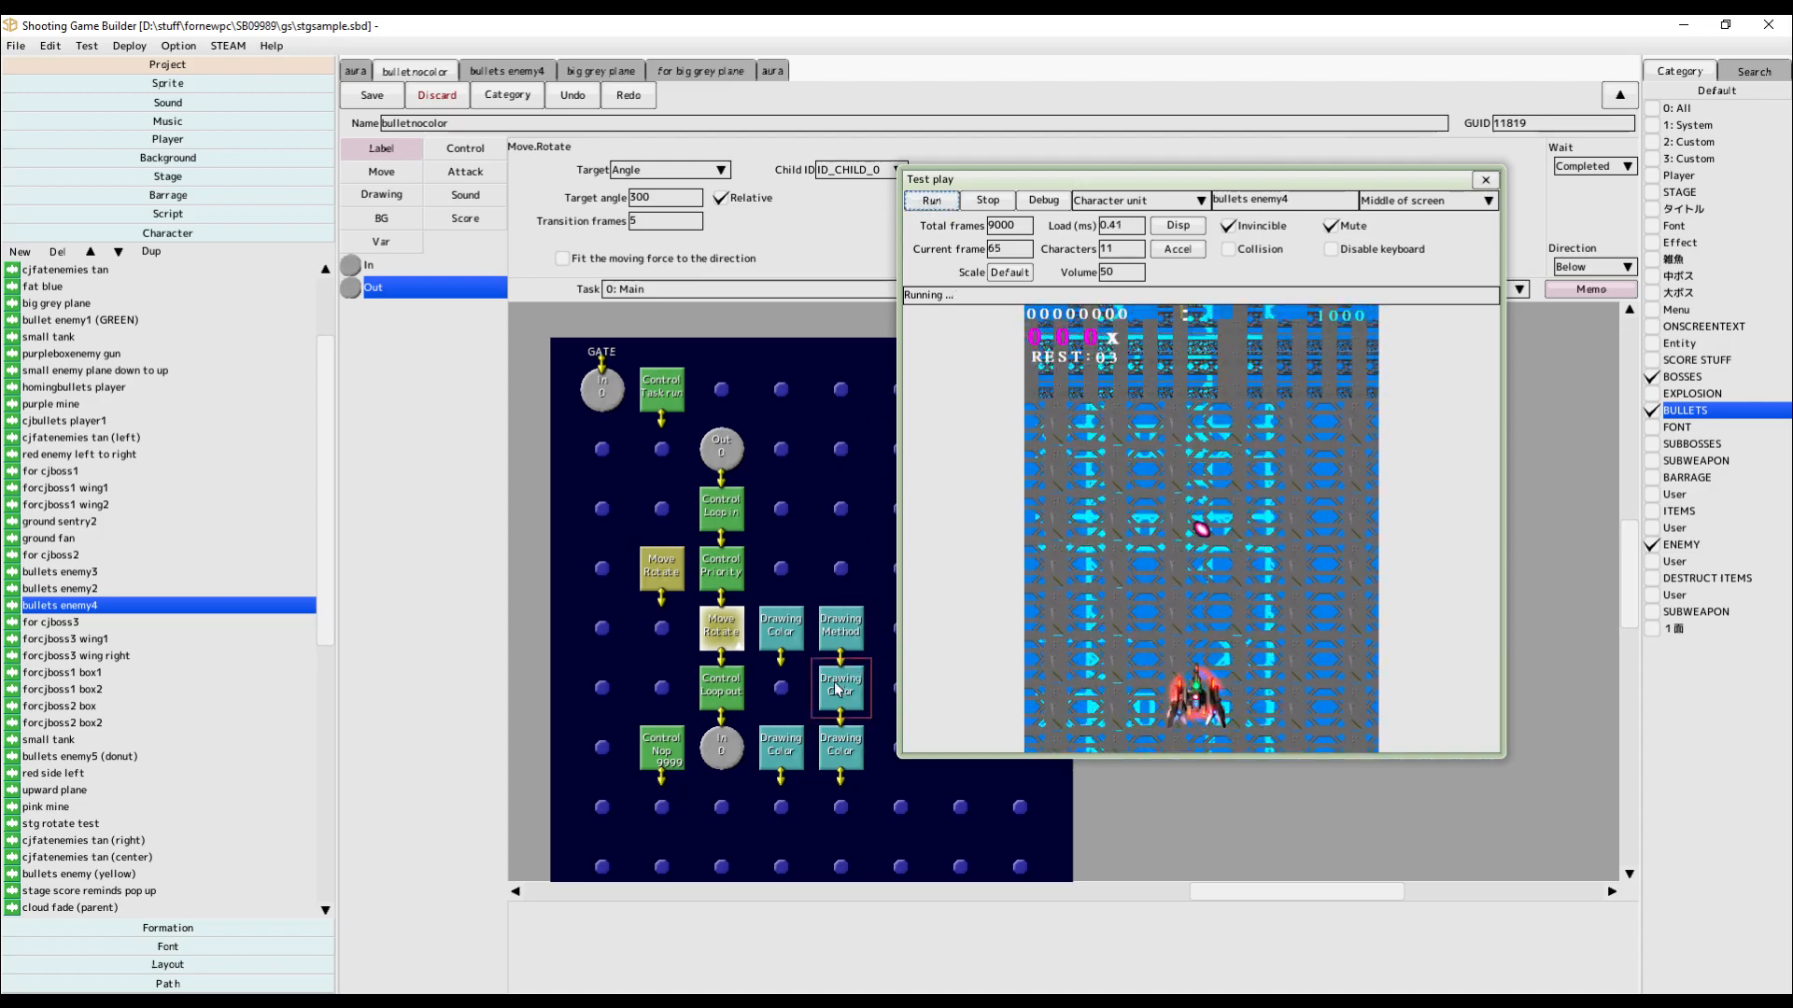
# Shift the group of Drawing panels one column right and set the Label No. of the In label under Loop out to 1.
pyautogui.moveTo(846, 478); pyautogui.dragTo(777, 456)
pyautogui.moveTo(822, 803)
pyautogui.mouseDown()
pyautogui.moveTo(747, 599)
pyautogui.moveTo(707, 603)
pyautogui.moveTo(851, 611)
pyautogui.mouseUp()
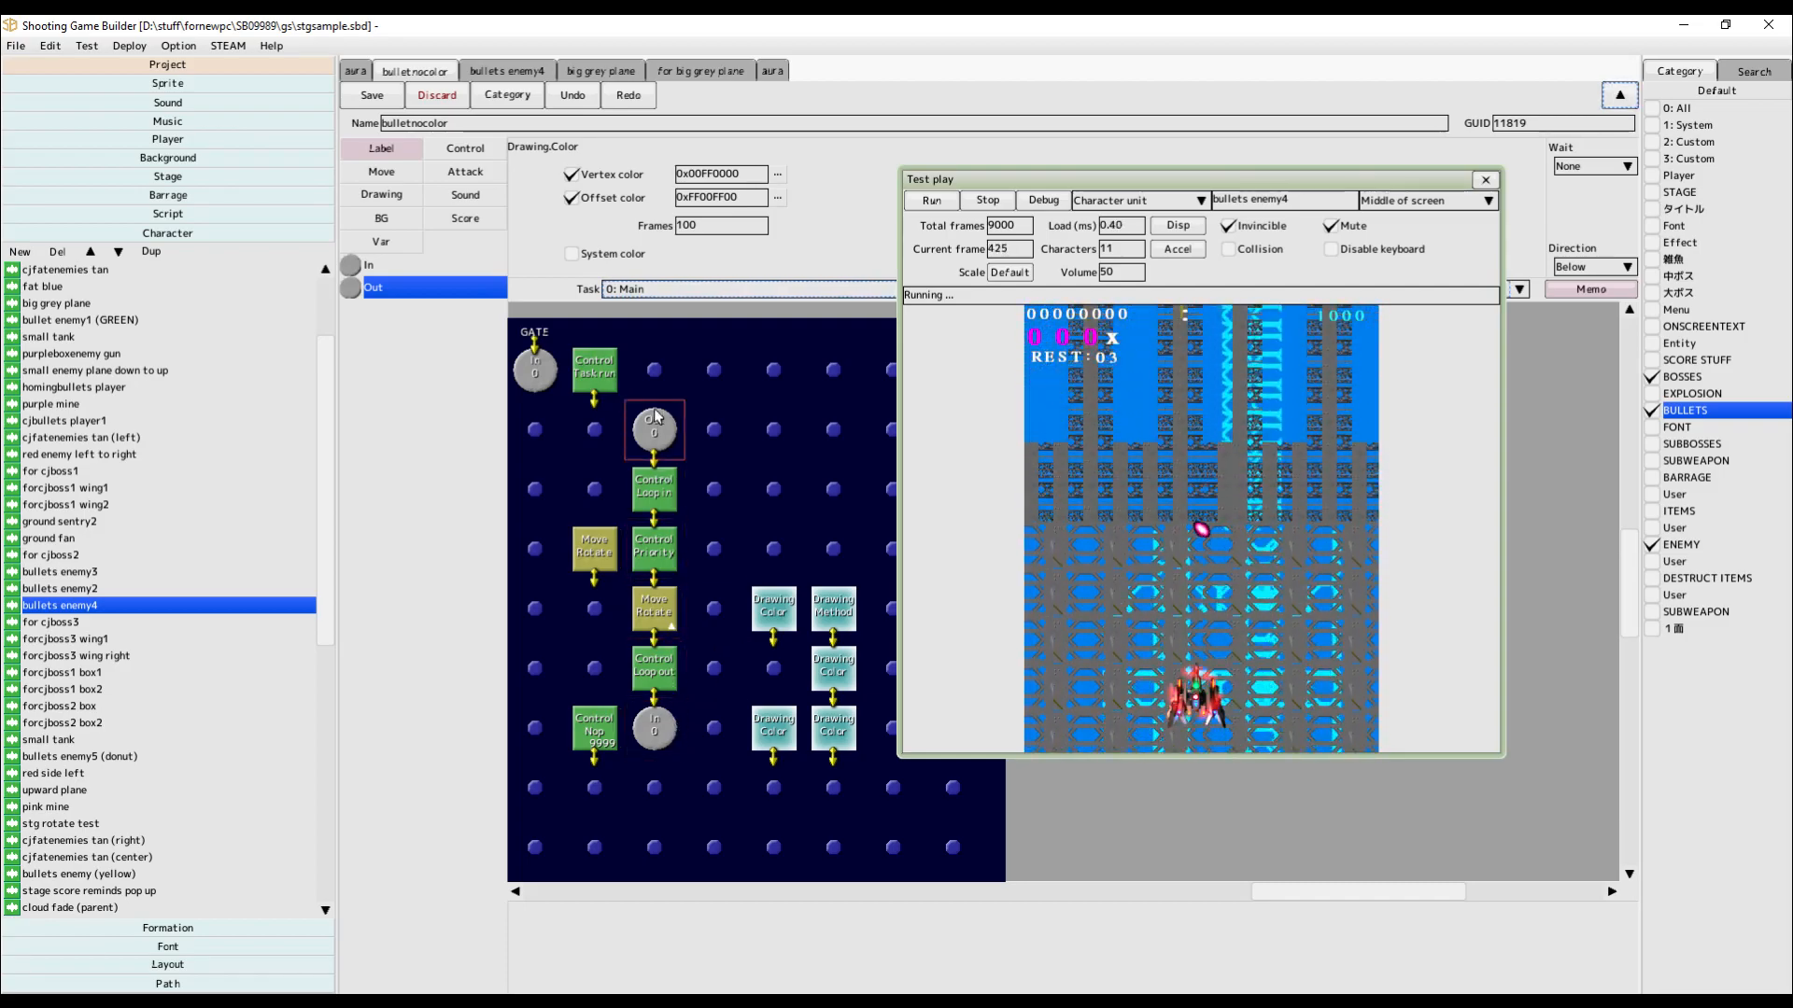
pyautogui.click(670, 733)
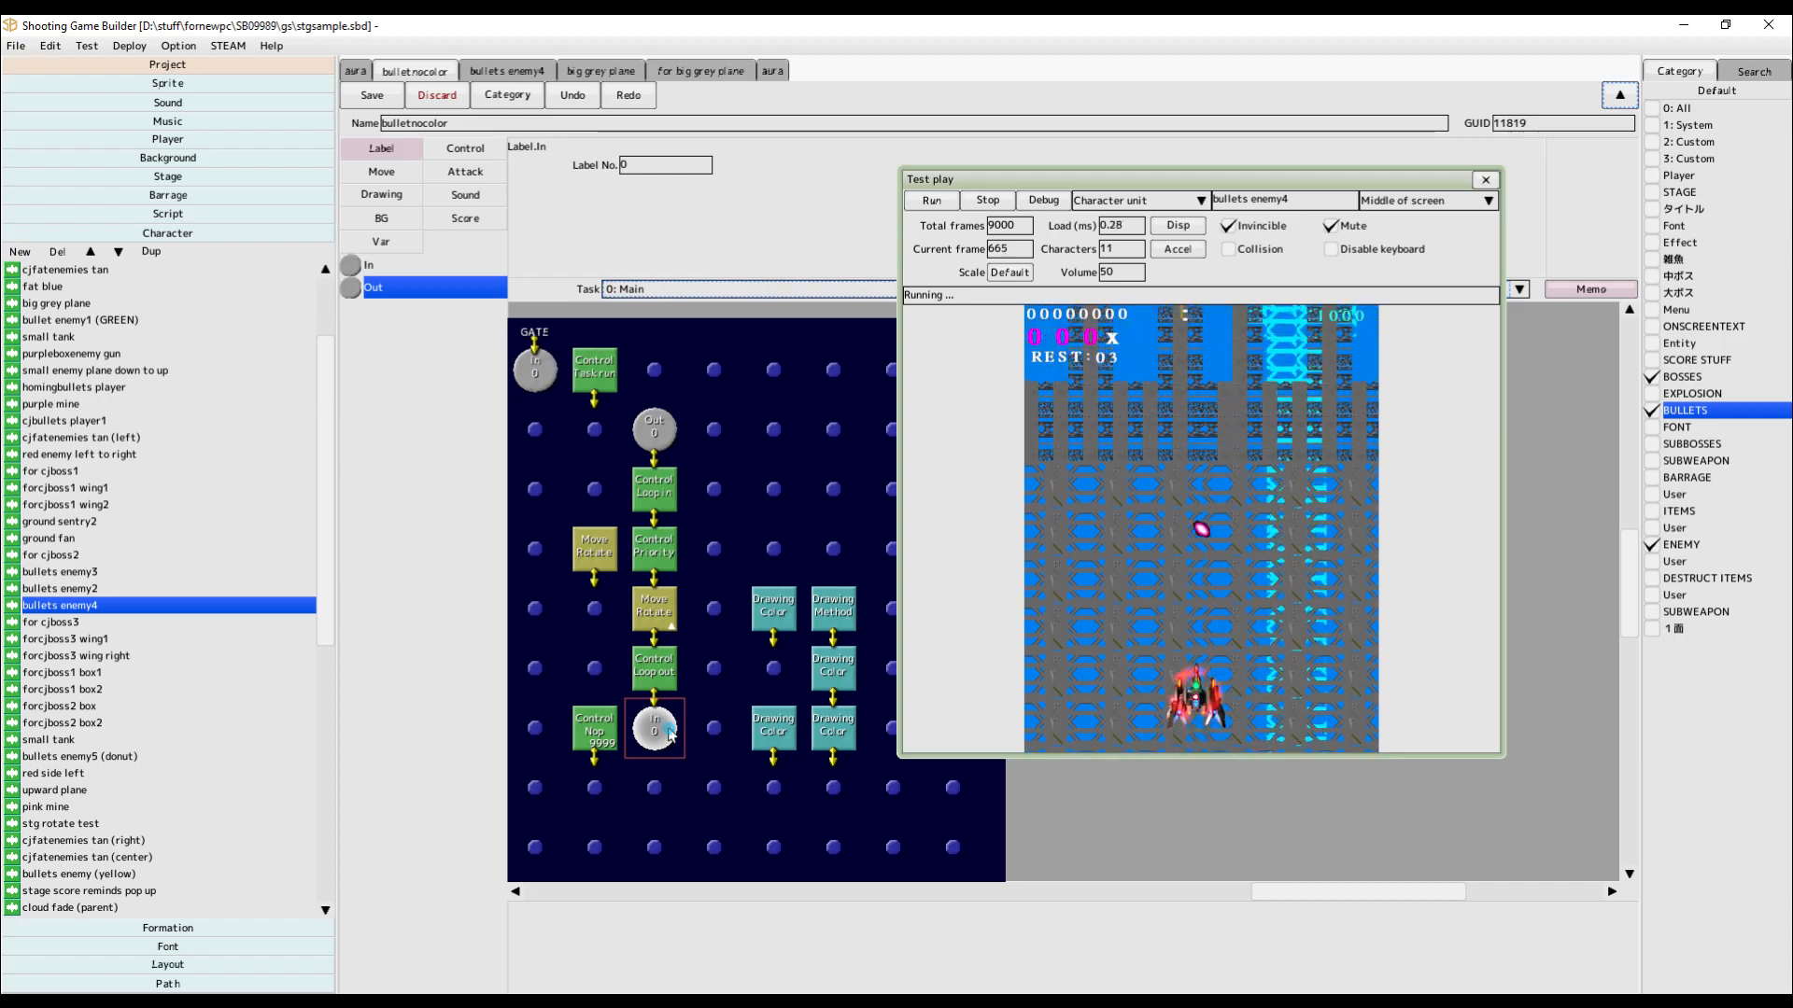
pyautogui.click(708, 170)
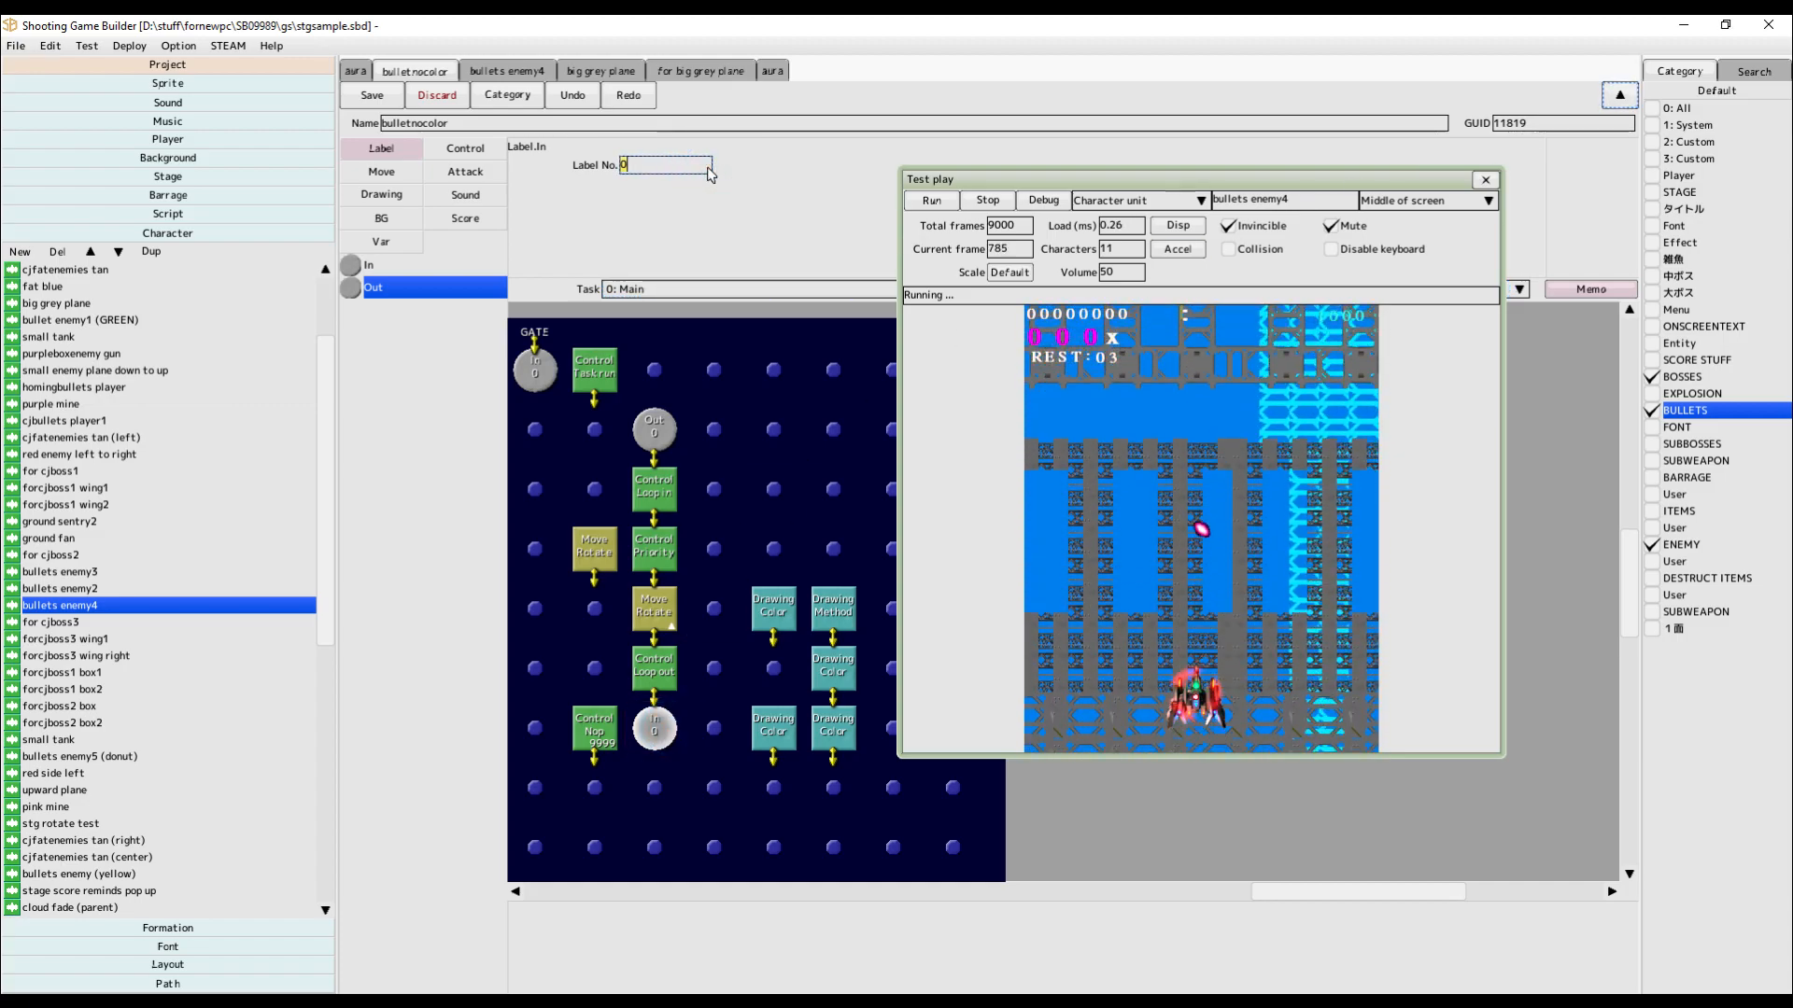
# Copy the Out label into the cell to its right and set the copy's Label No. to 1.
pyautogui.rightClick(641, 417)
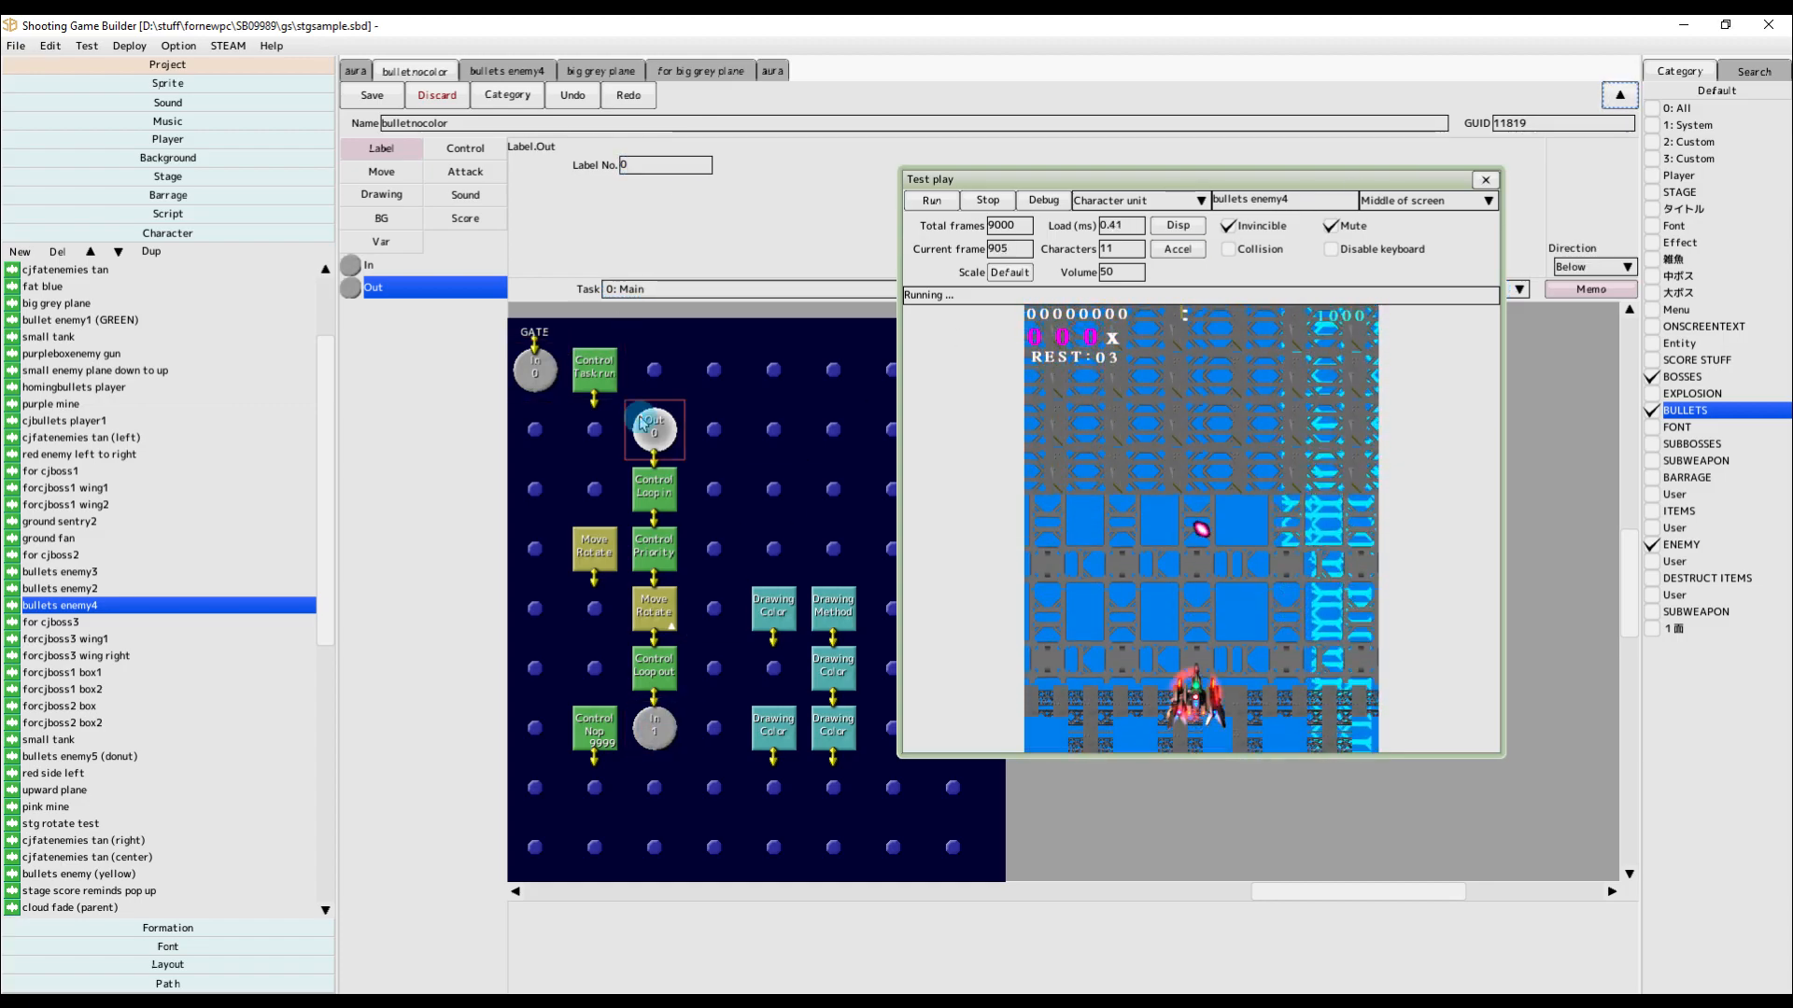
pyautogui.click(665, 429)
pyautogui.rightClick(715, 446)
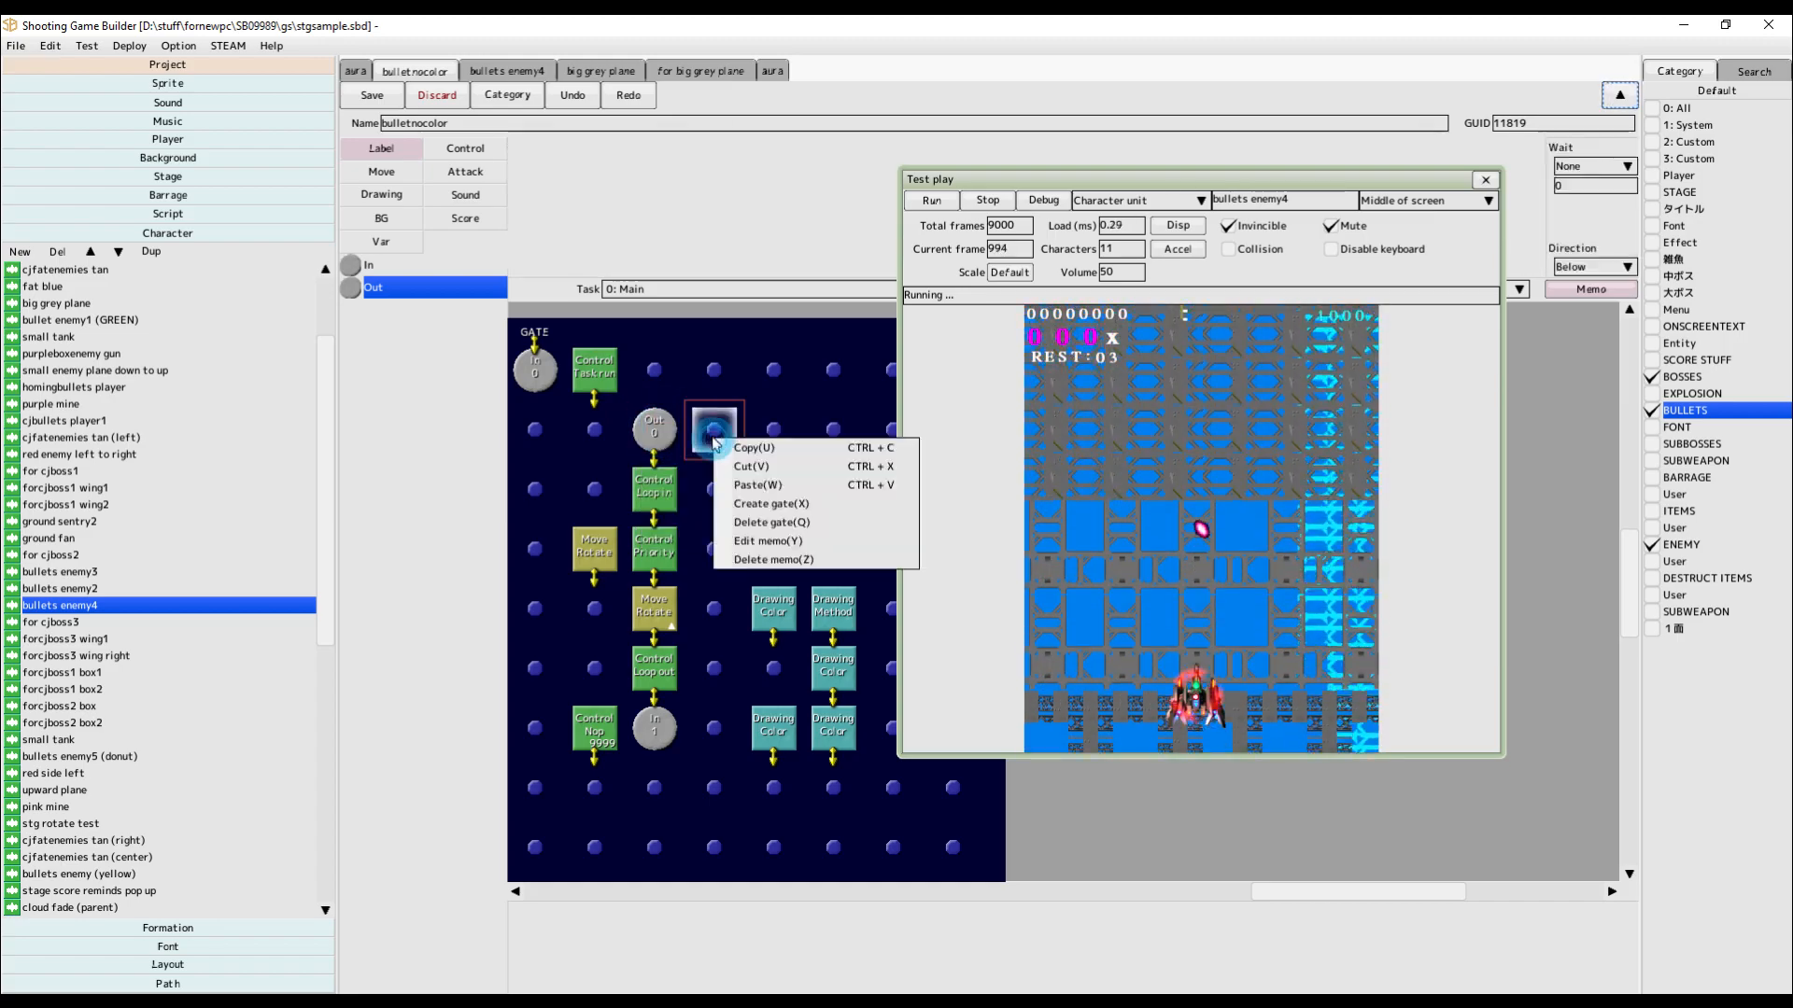
pyautogui.click(738, 485)
pyautogui.doubleClick(665, 164)
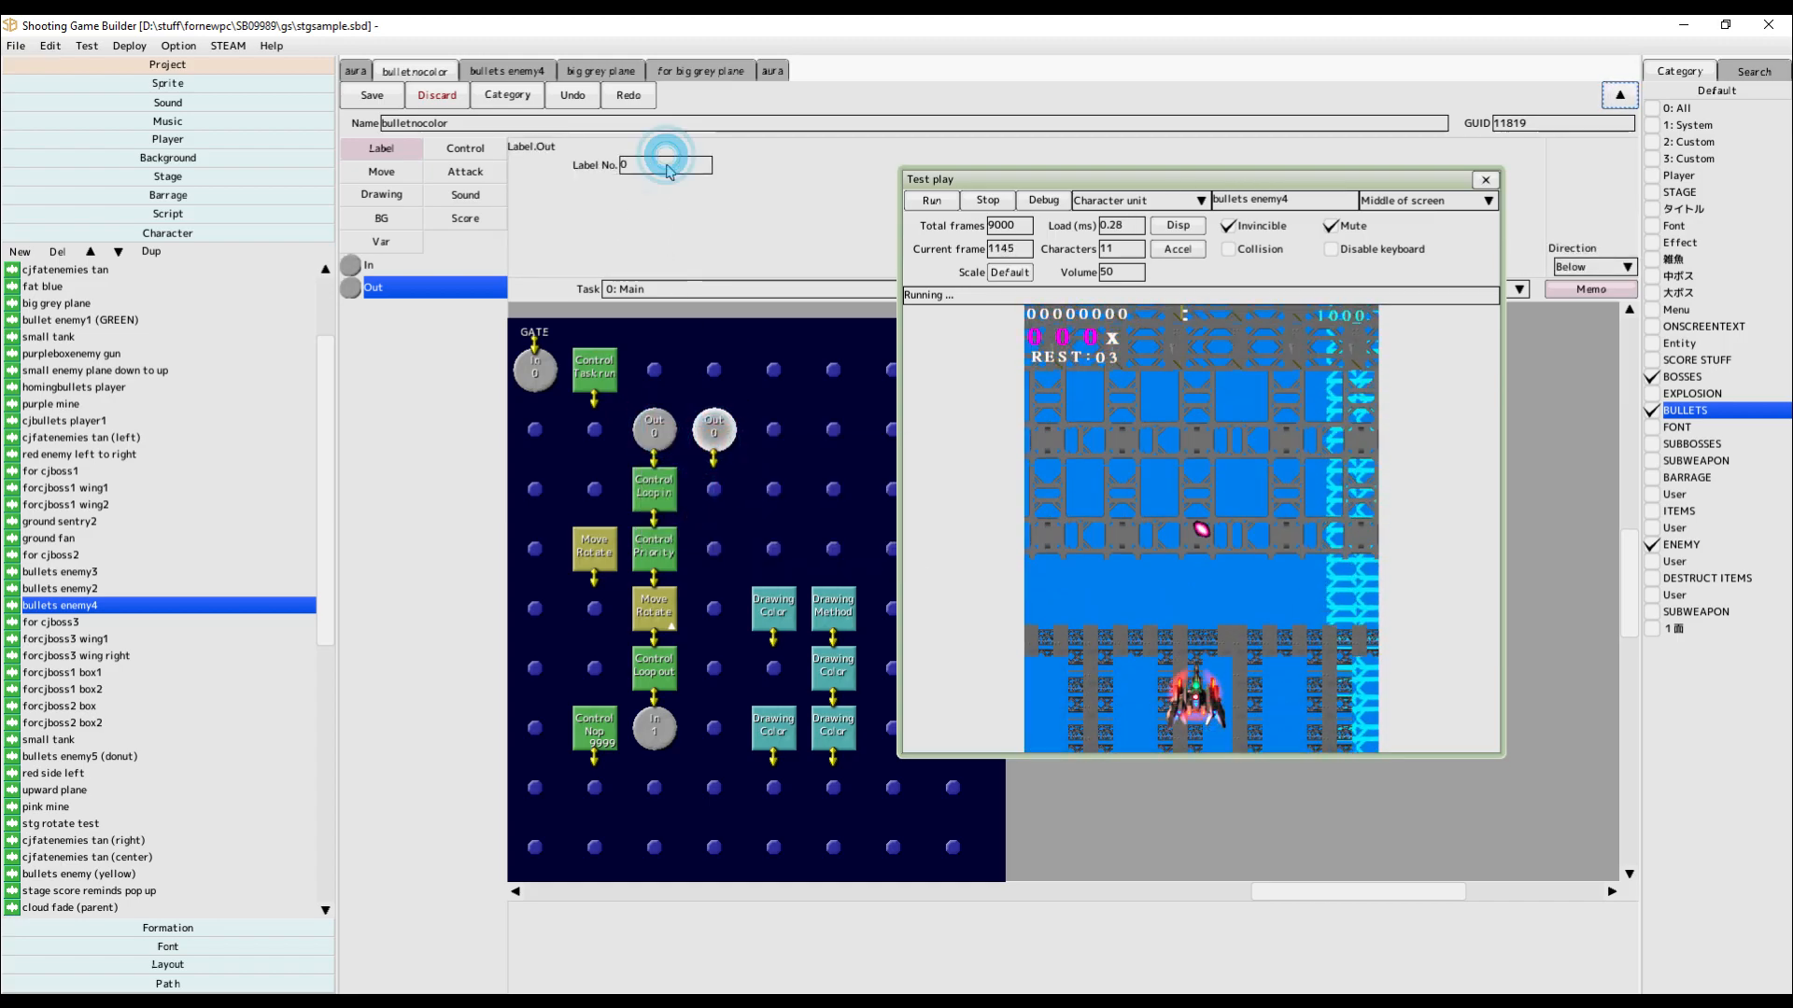
pyautogui.write('1')
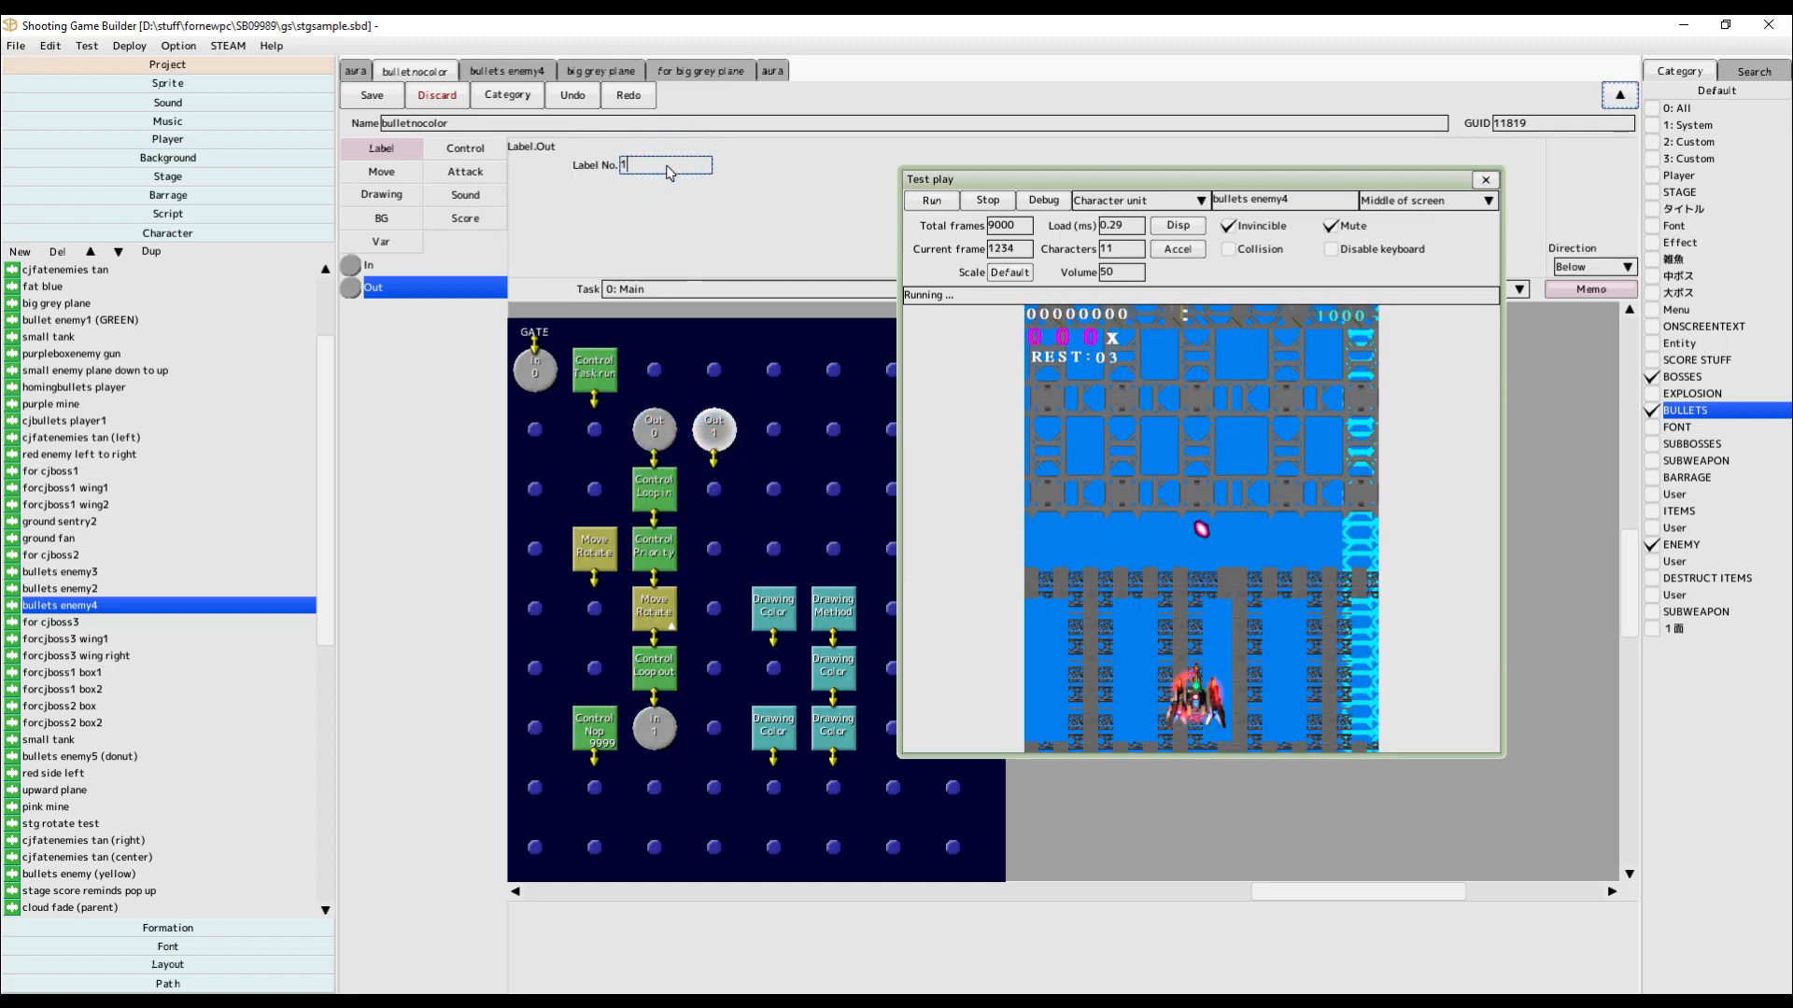
pyautogui.click(715, 498)
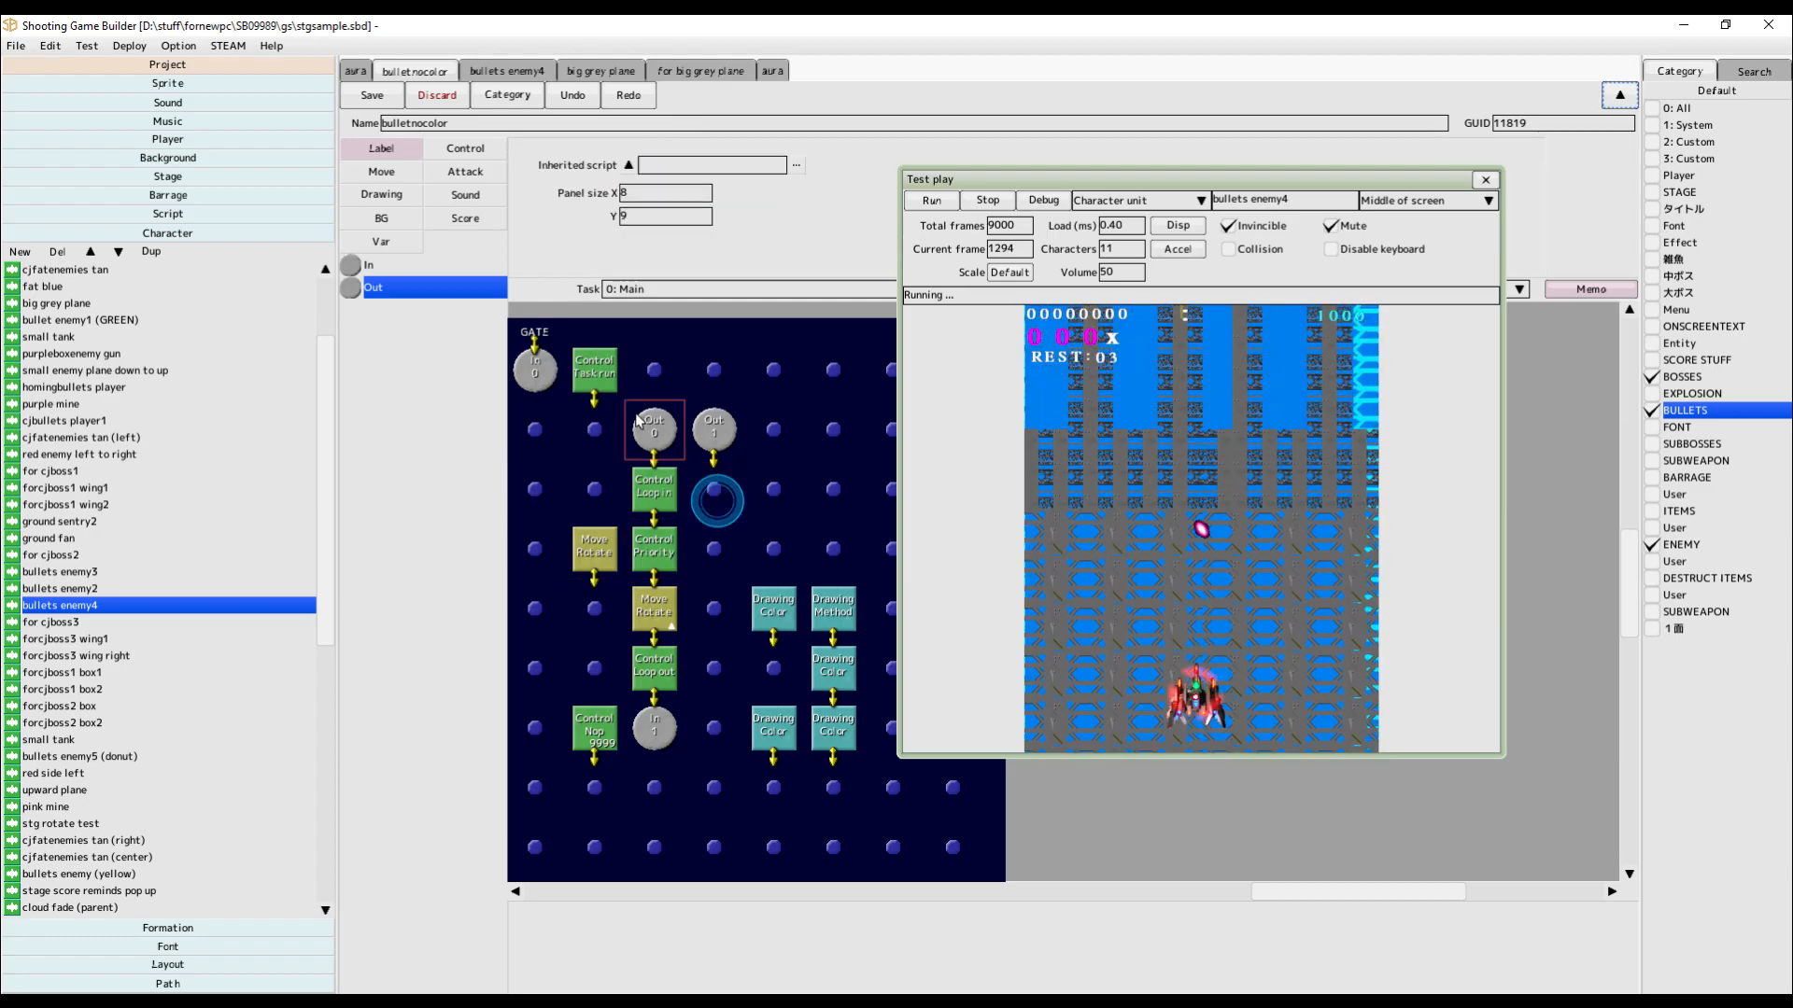
# Place the upper free Drawing Color panel directly beneath the Out 1 label.
pyautogui.click(654, 729)
pyautogui.click(709, 425)
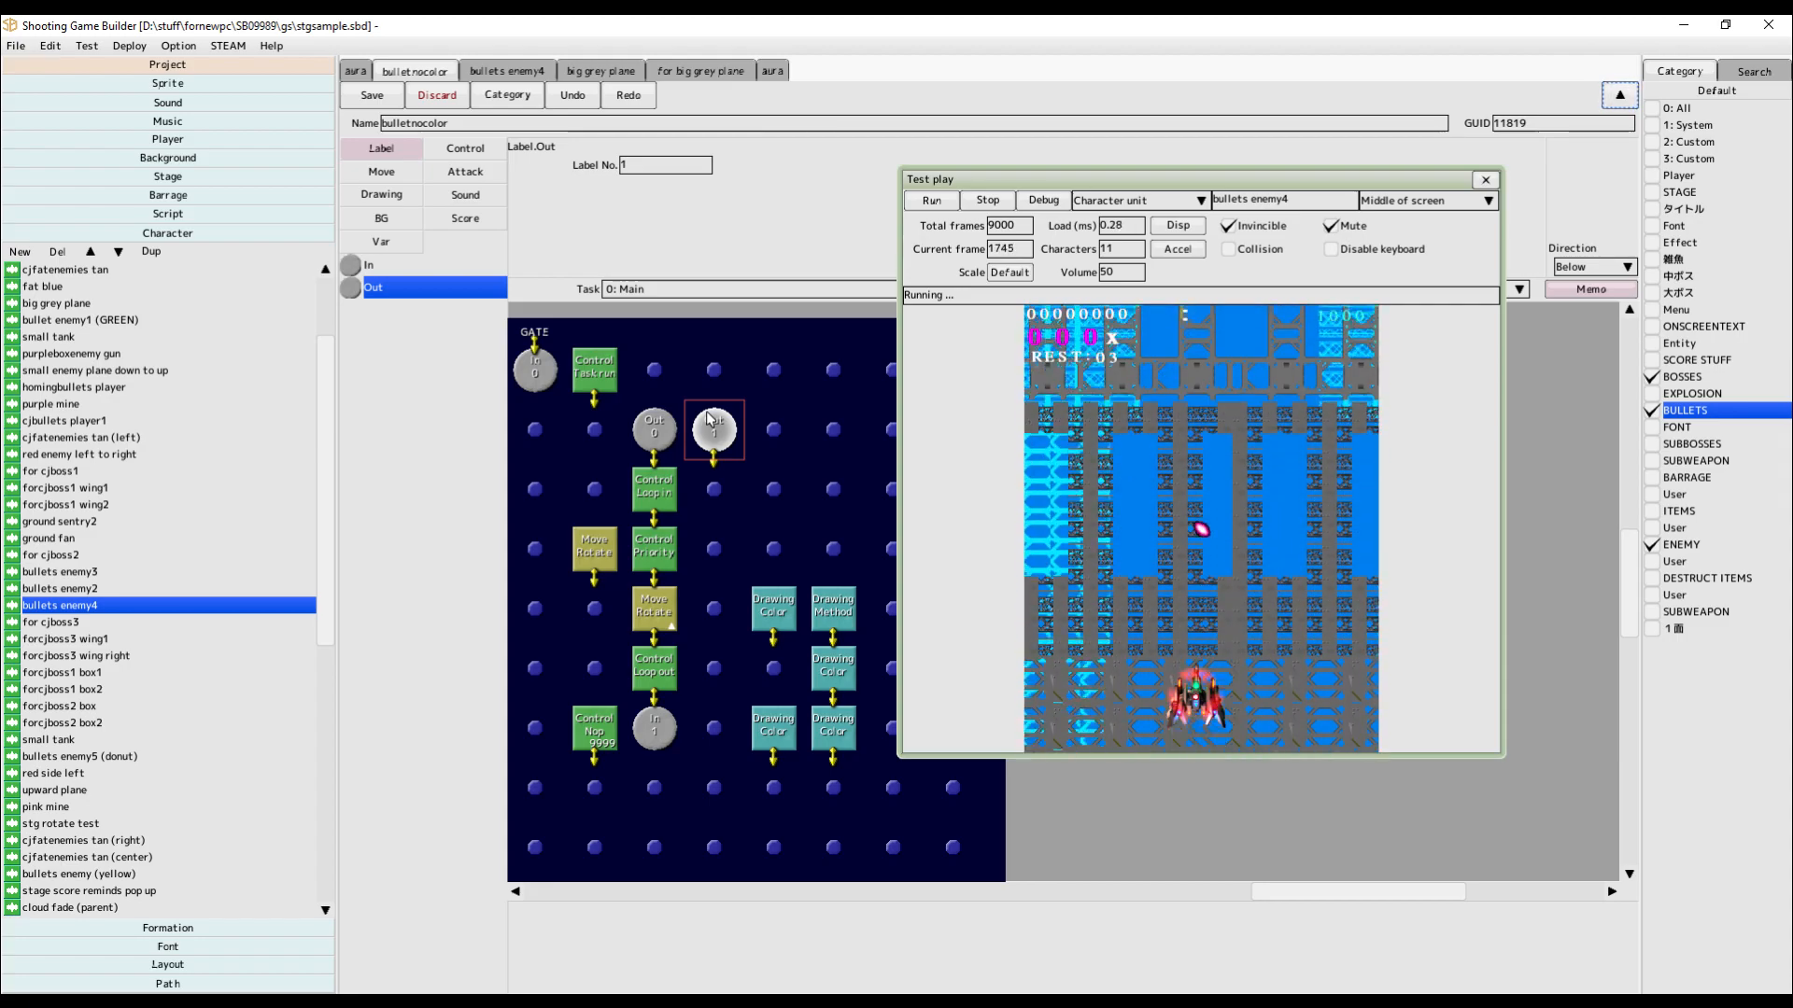
pyautogui.click(733, 509)
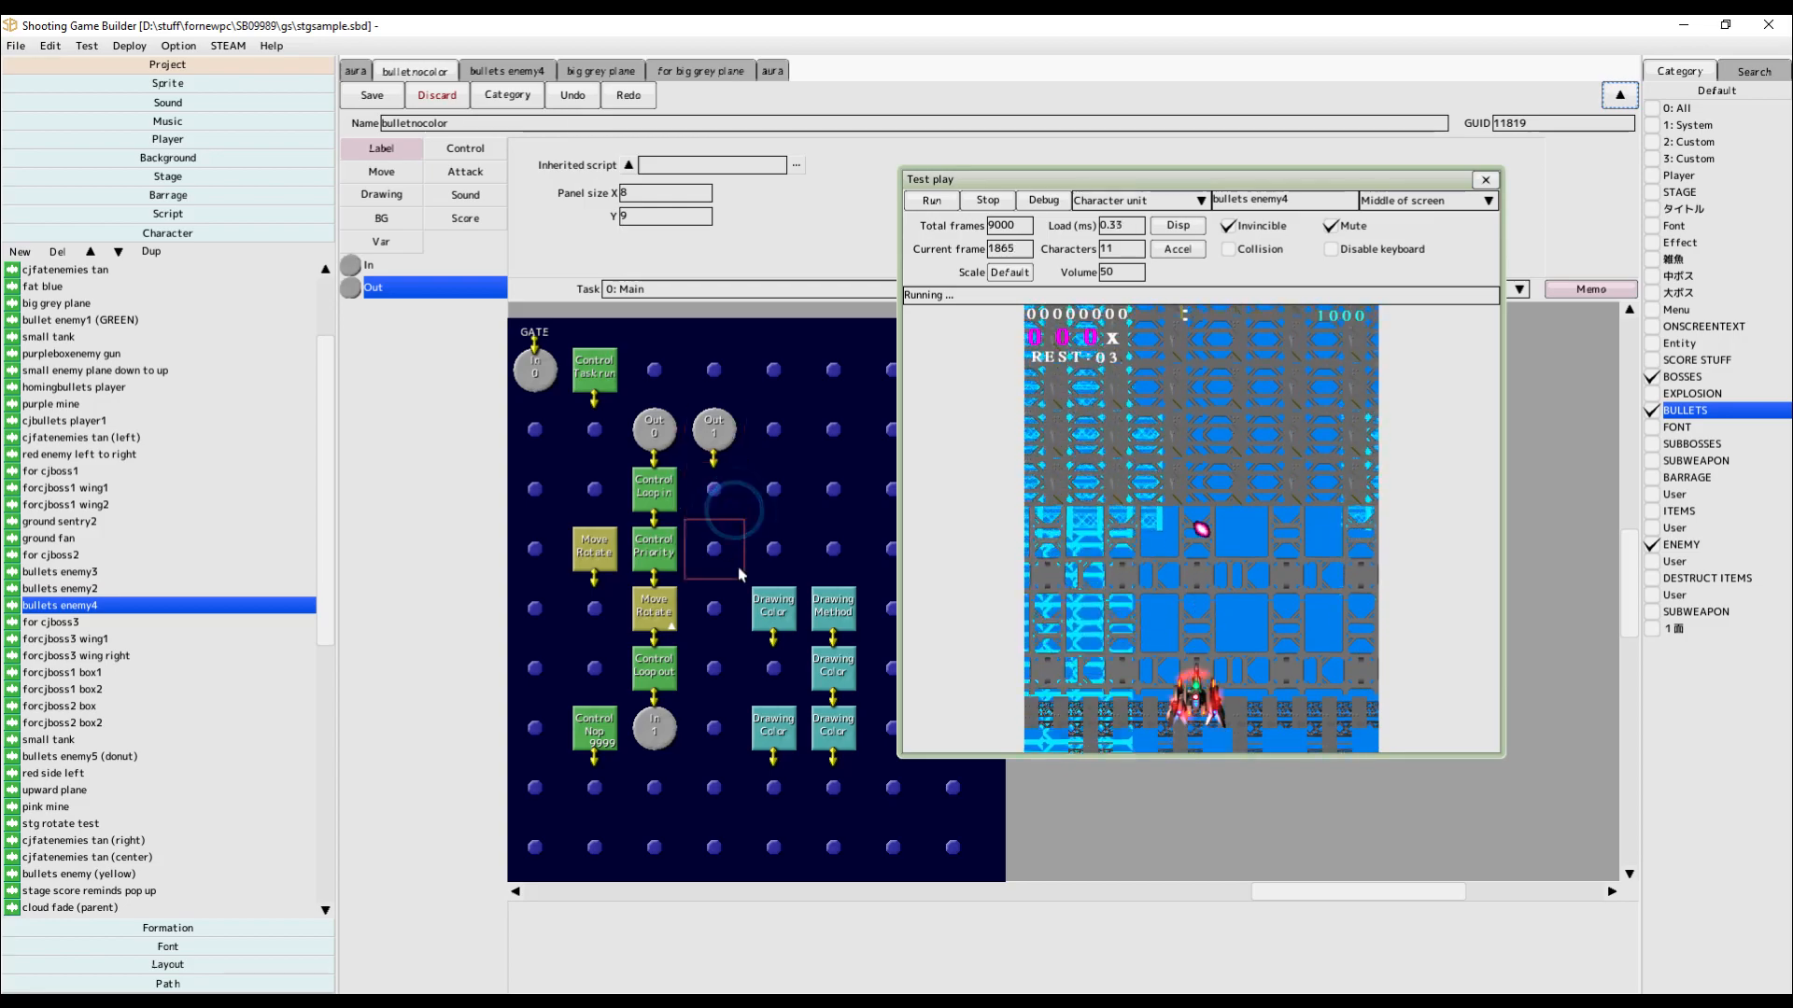
pyautogui.moveTo(787, 616); pyautogui.dragTo(727, 495)
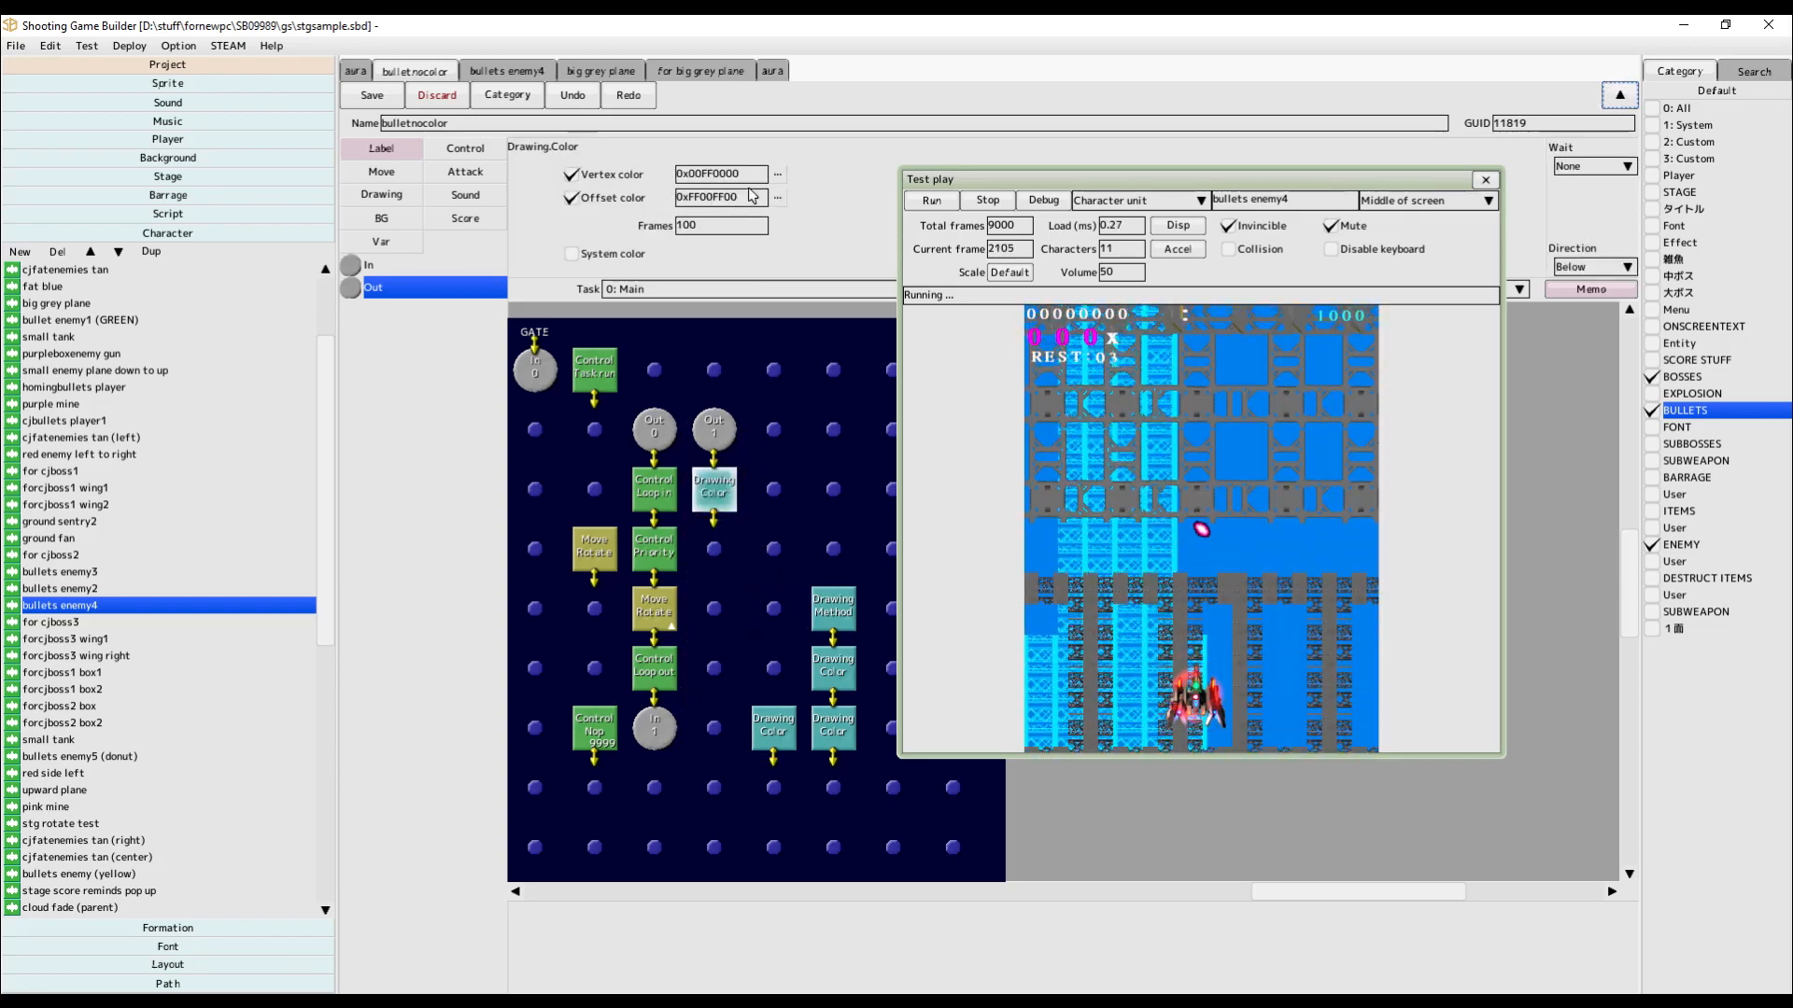
# Check the placed Drawing Color panel's vertex and offset colours and look through the remaining Drawing Color and Method panels.
pyautogui.click(778, 174)
pyautogui.click(892, 436)
pyautogui.click(777, 197)
pyautogui.click(925, 436)
pyautogui.click(794, 745)
pyautogui.click(833, 672)
pyautogui.click(836, 618)
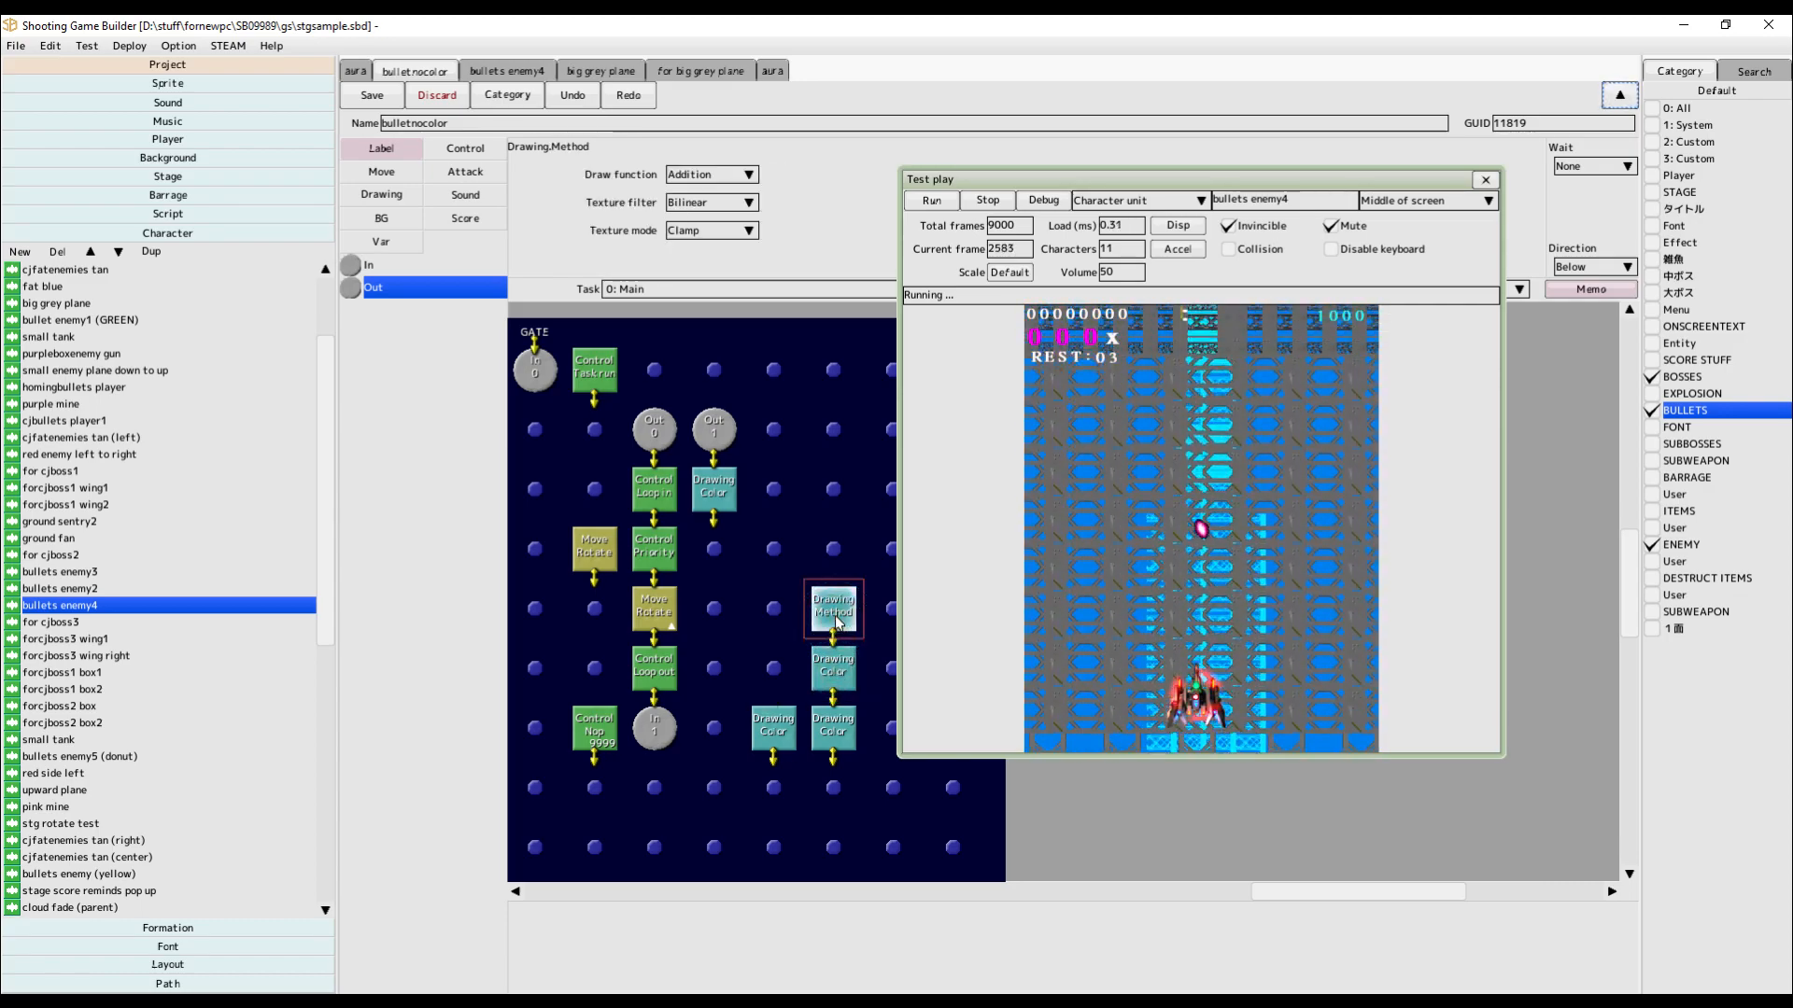
# Copy the In 1 label into the cell below the placed Drawing Color panel and run the test play.
pyautogui.click(654, 728)
pyautogui.rightClick(656, 721)
pyautogui.click(689, 746)
pyautogui.rightClick(717, 548)
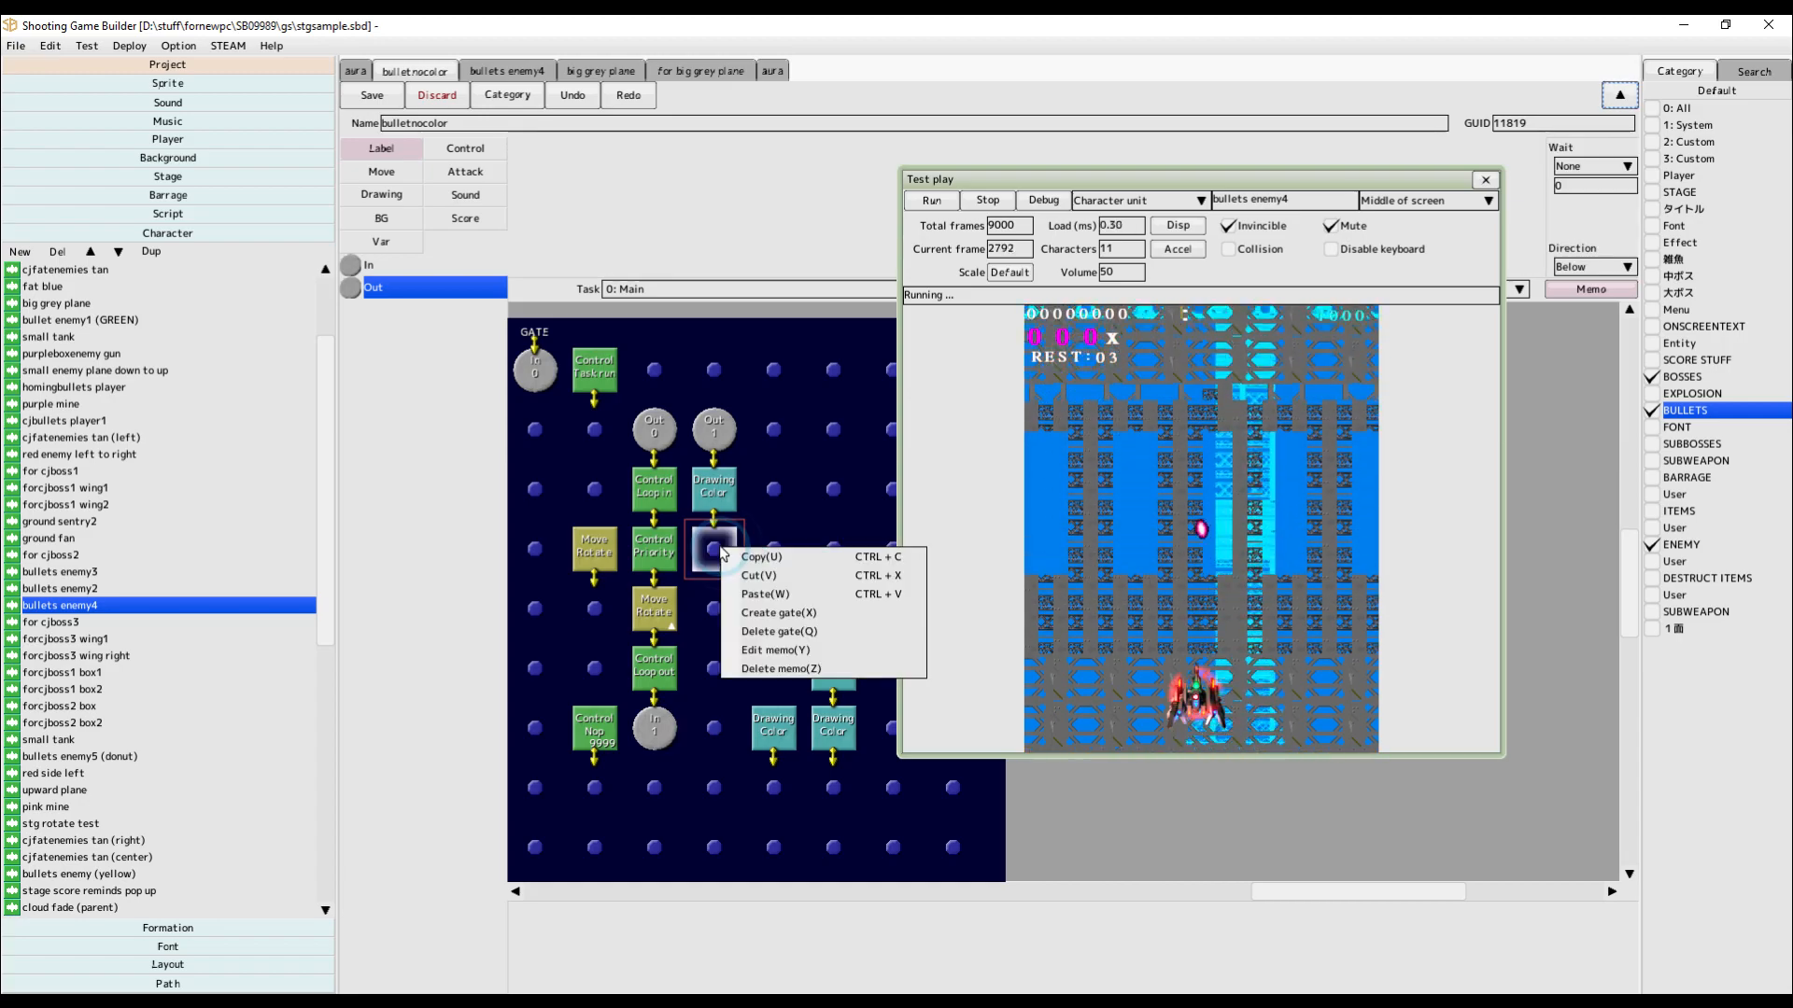
pyautogui.click(763, 595)
pyautogui.click(933, 200)
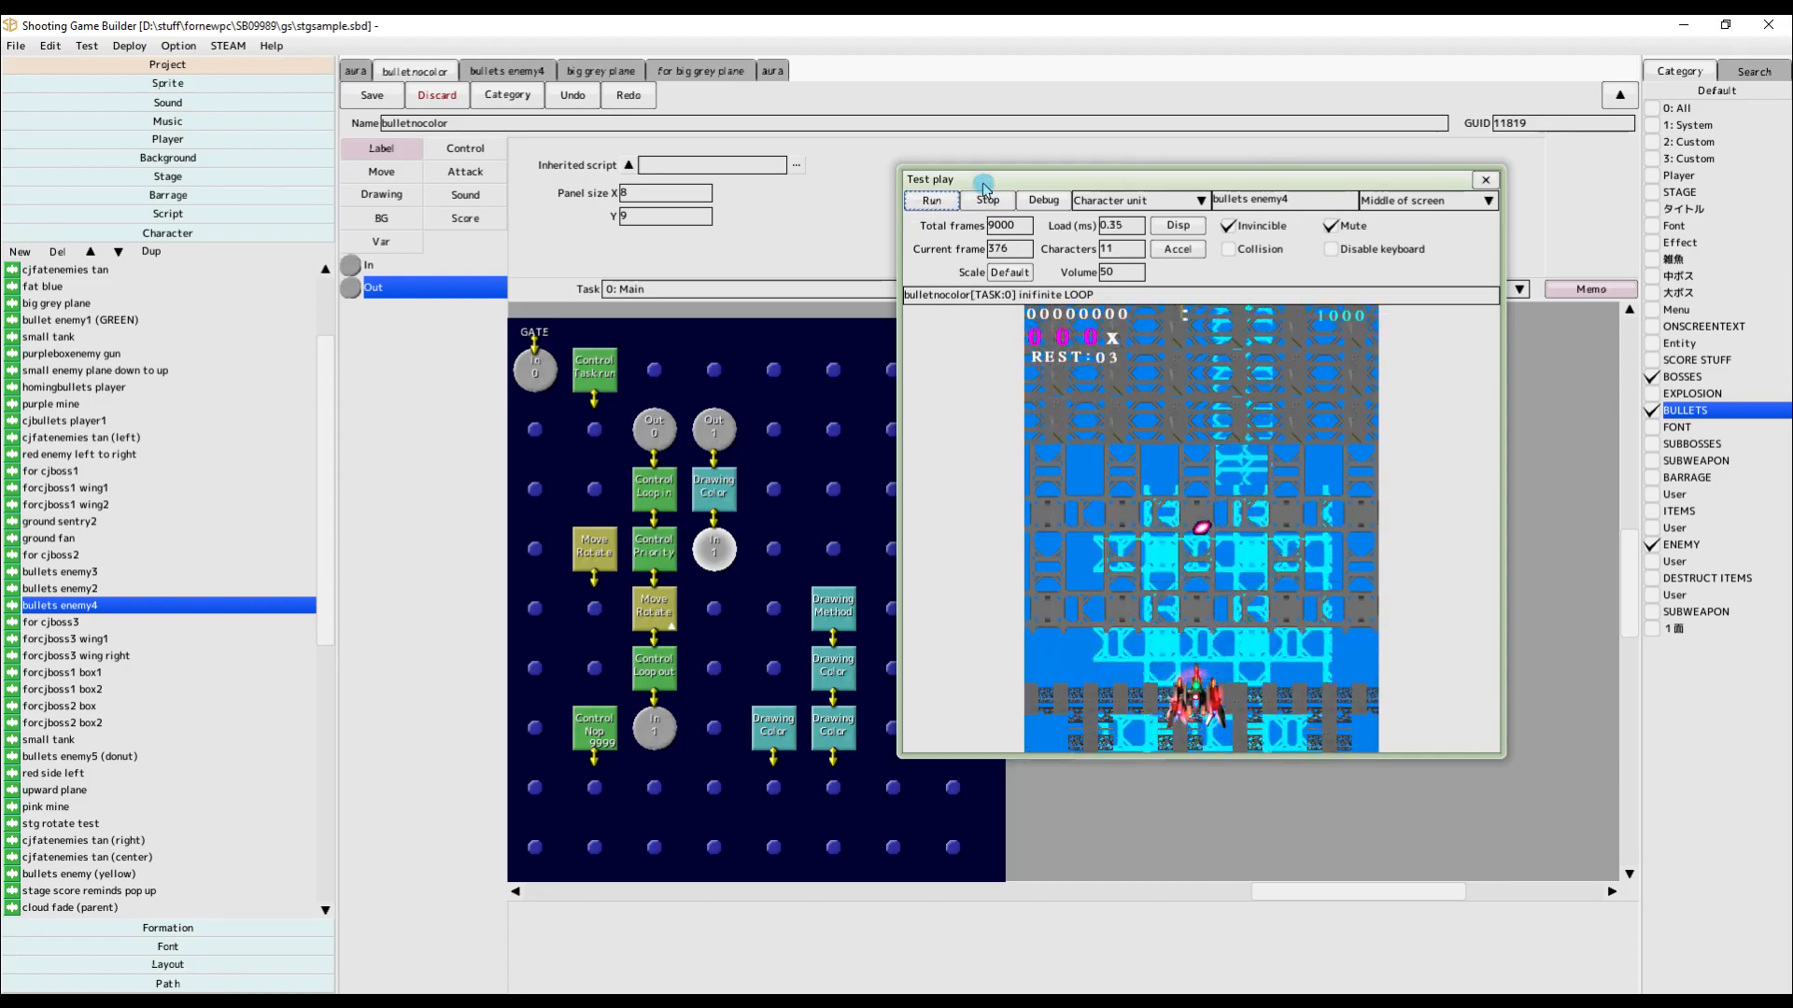
# Move the copied In 1 label one row down, insert the 9999-frame Nop panel above it, and run the test play.
pyautogui.click(719, 603)
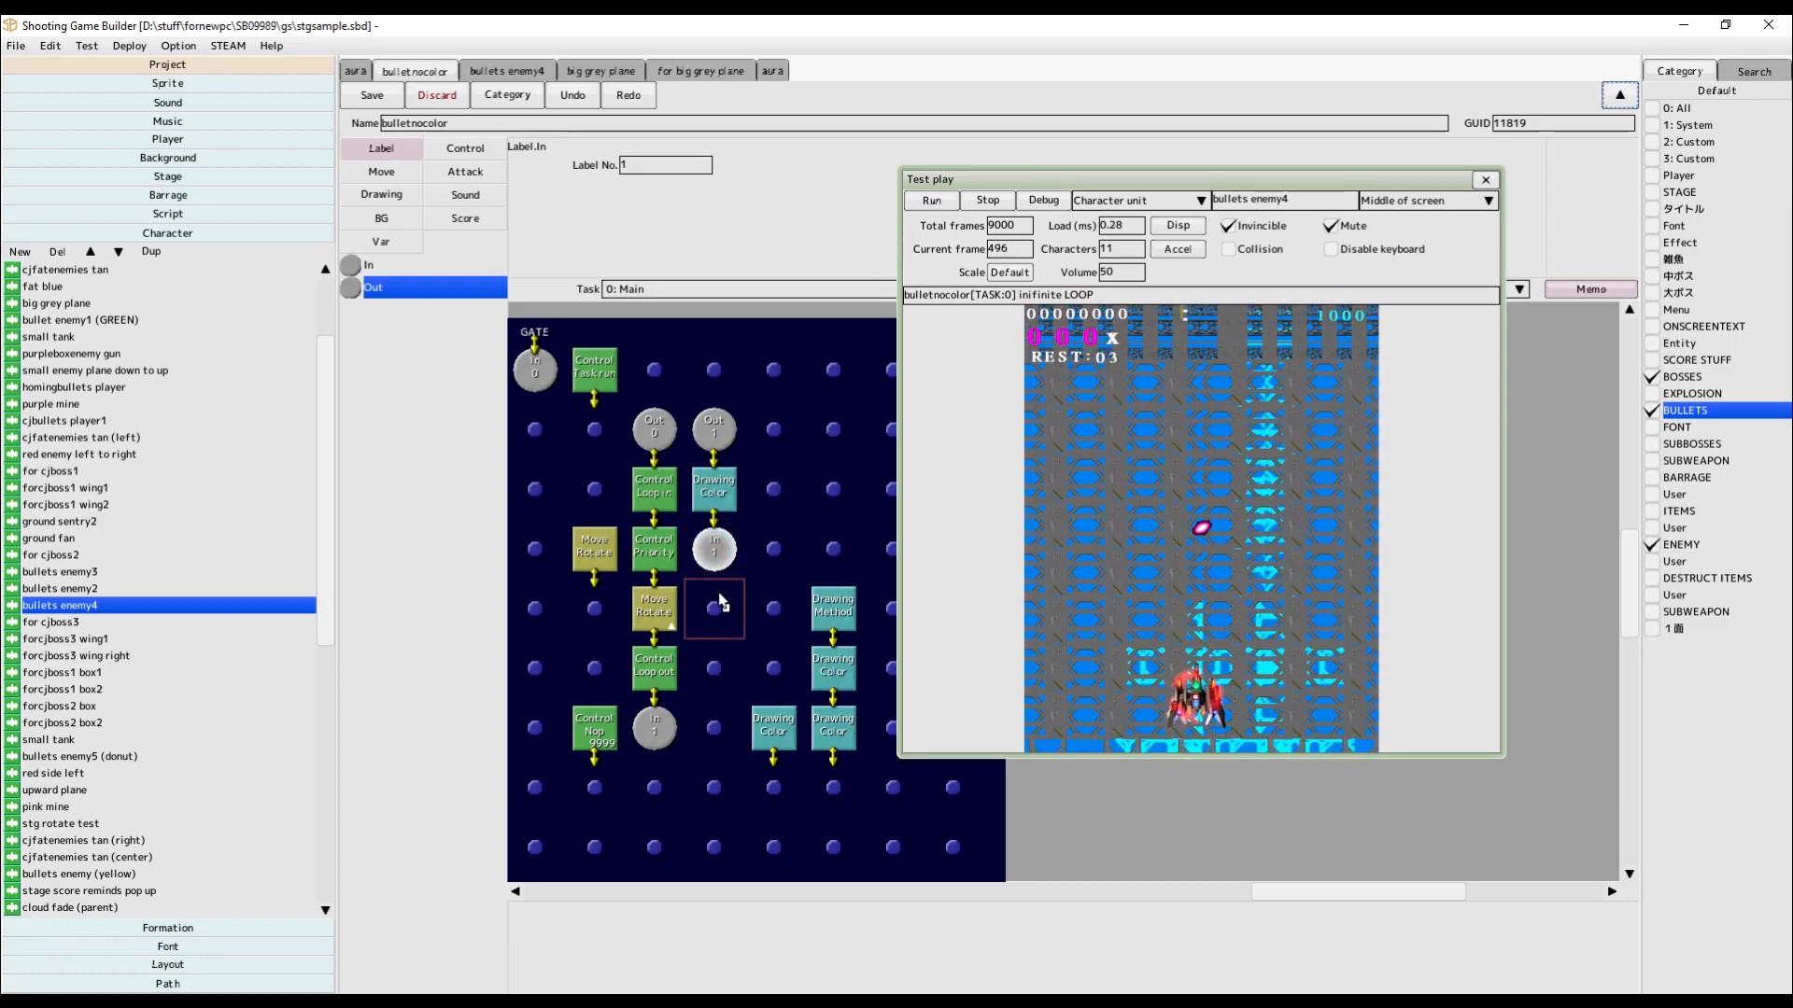
pyautogui.moveTo(719, 594); pyautogui.dragTo(719, 596)
pyautogui.moveTo(586, 731); pyautogui.dragTo(714, 551)
pyautogui.click(923, 200)
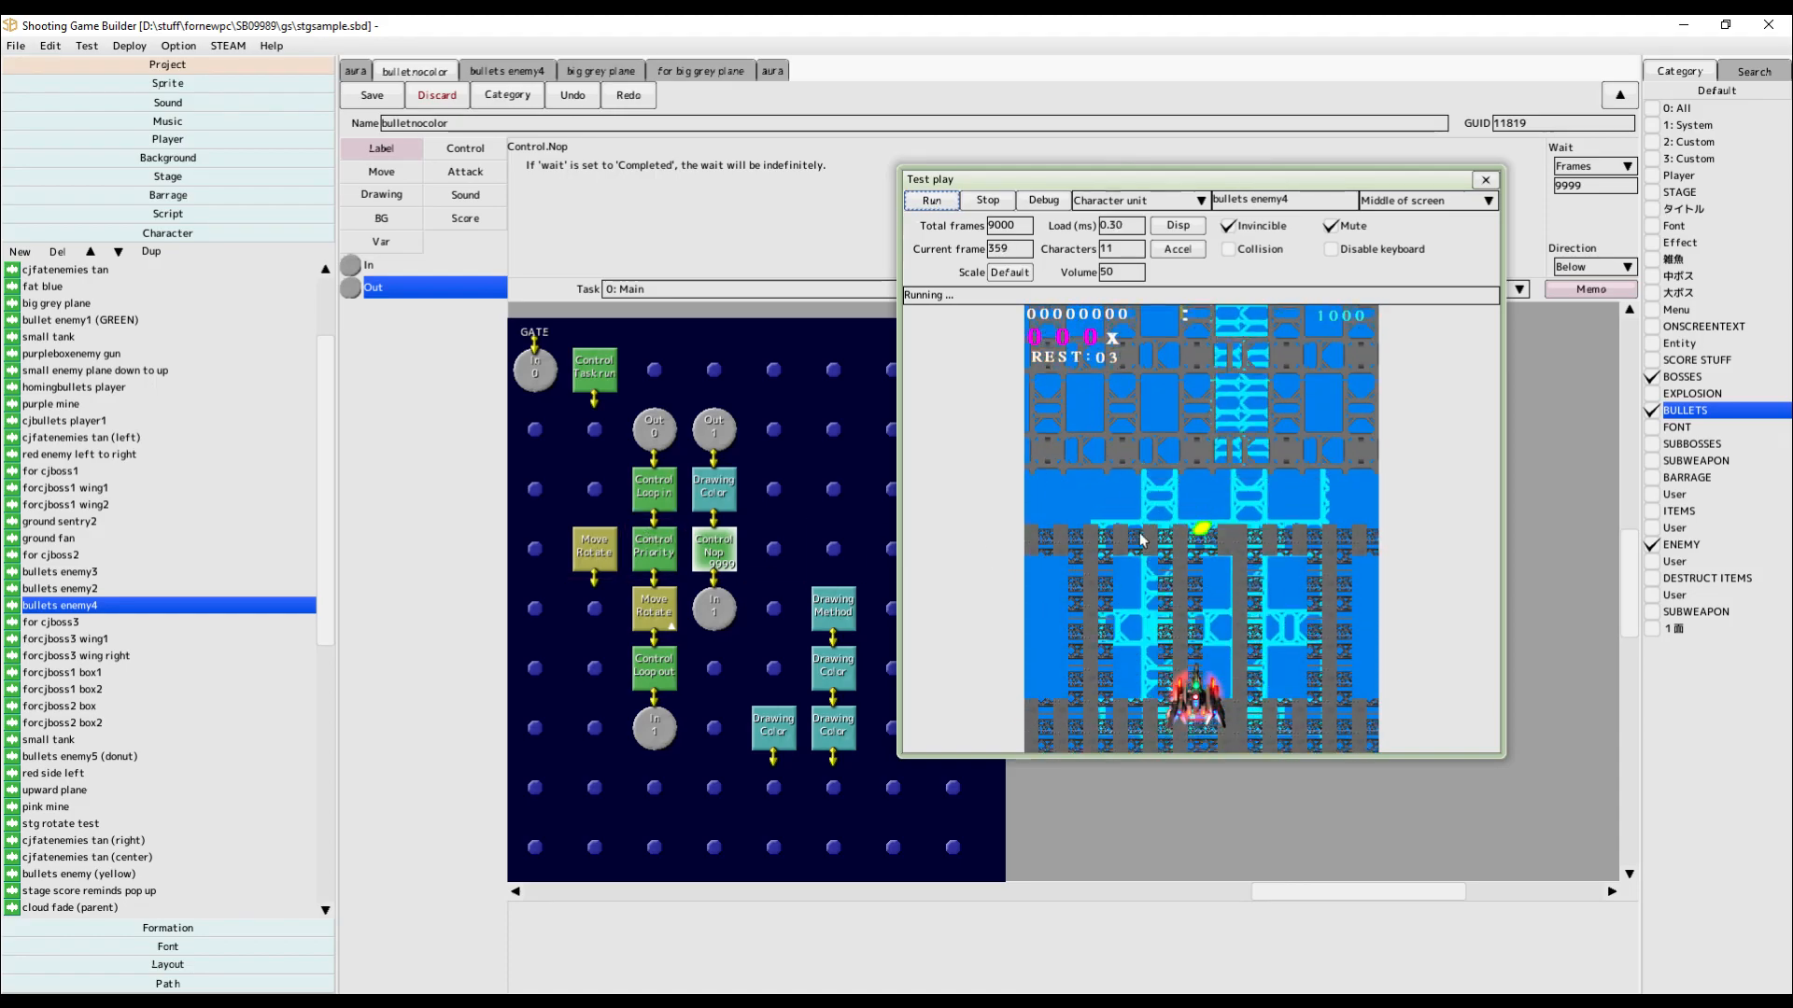
# Stop the test play, set the Nop panel's Wait to None, and run the test play with it.
pyautogui.click(990, 201)
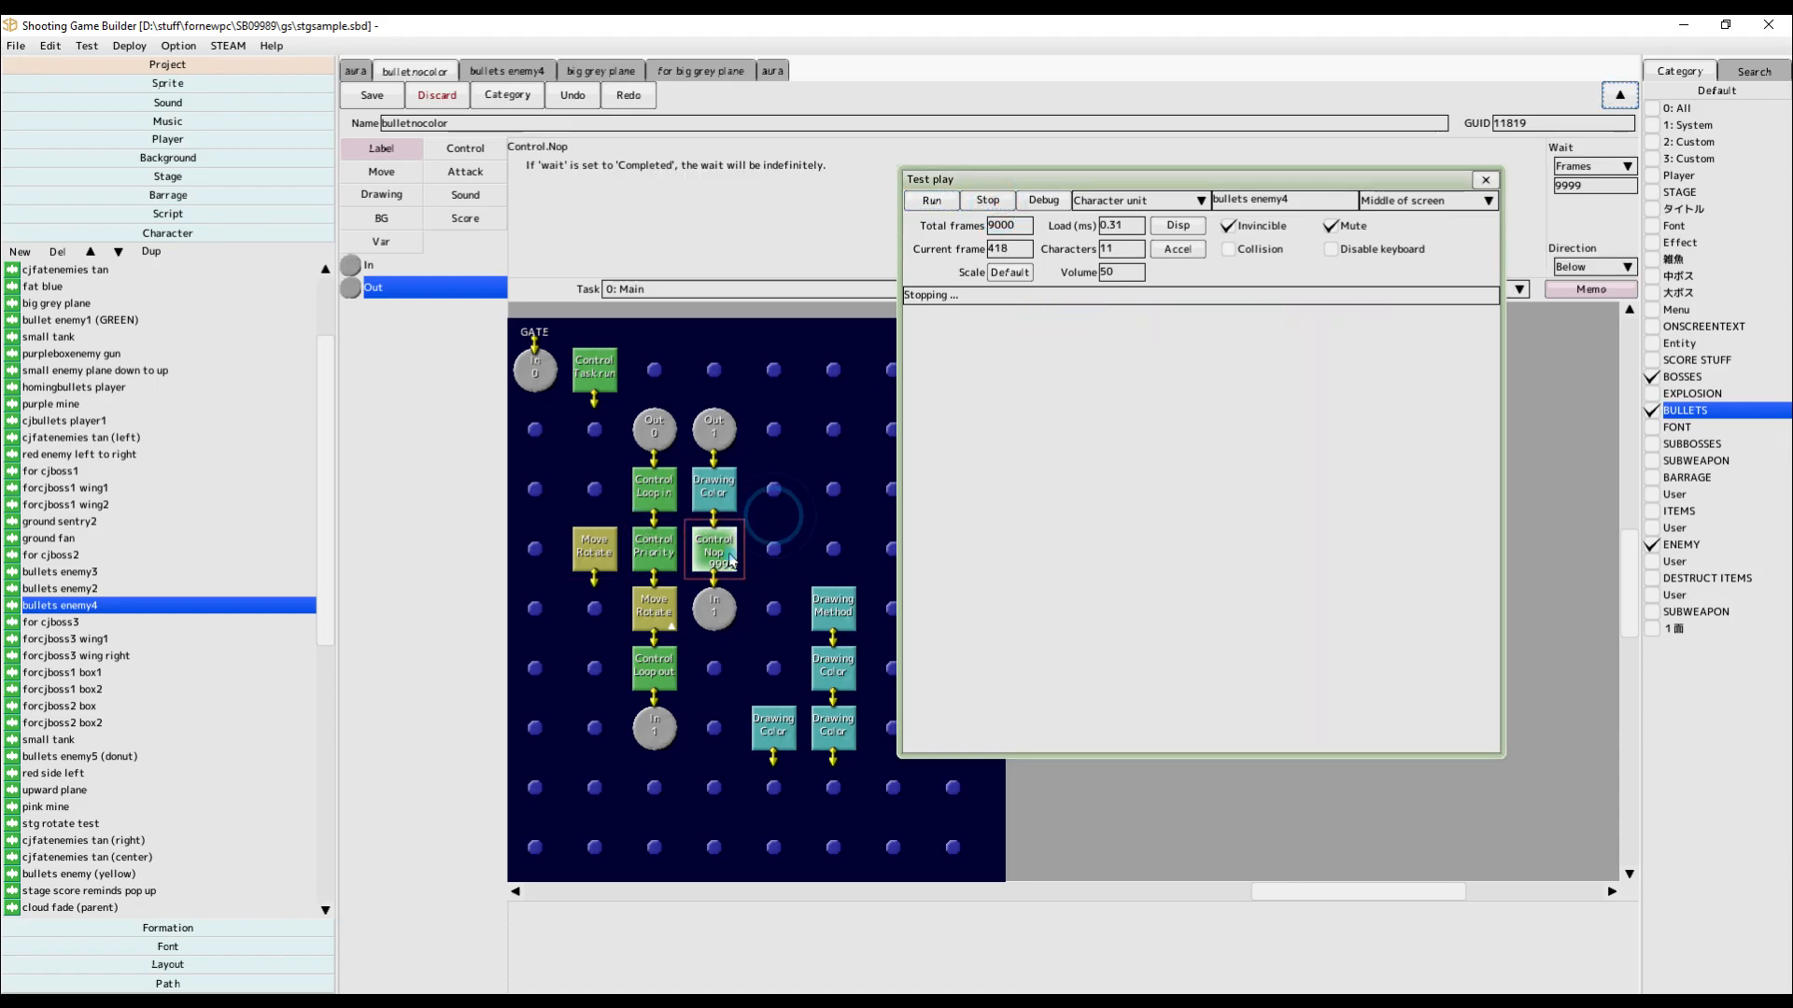
pyautogui.click(1578, 167)
pyautogui.click(1569, 185)
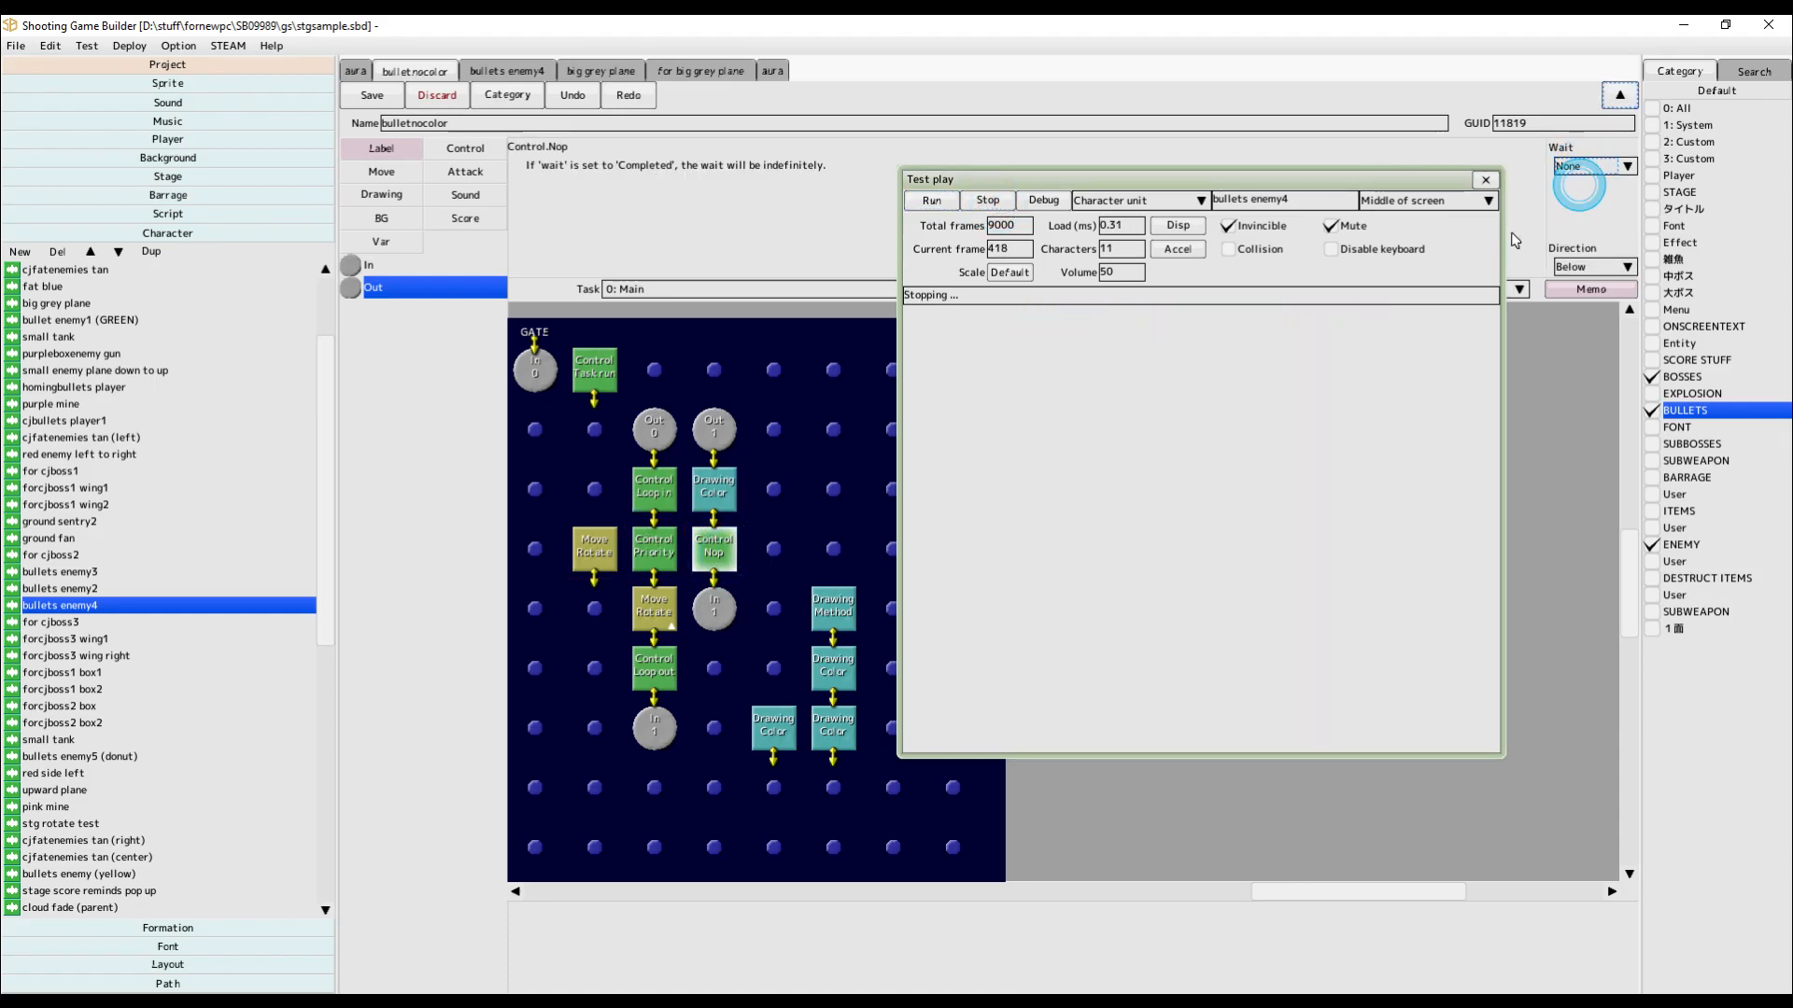
pyautogui.click(934, 201)
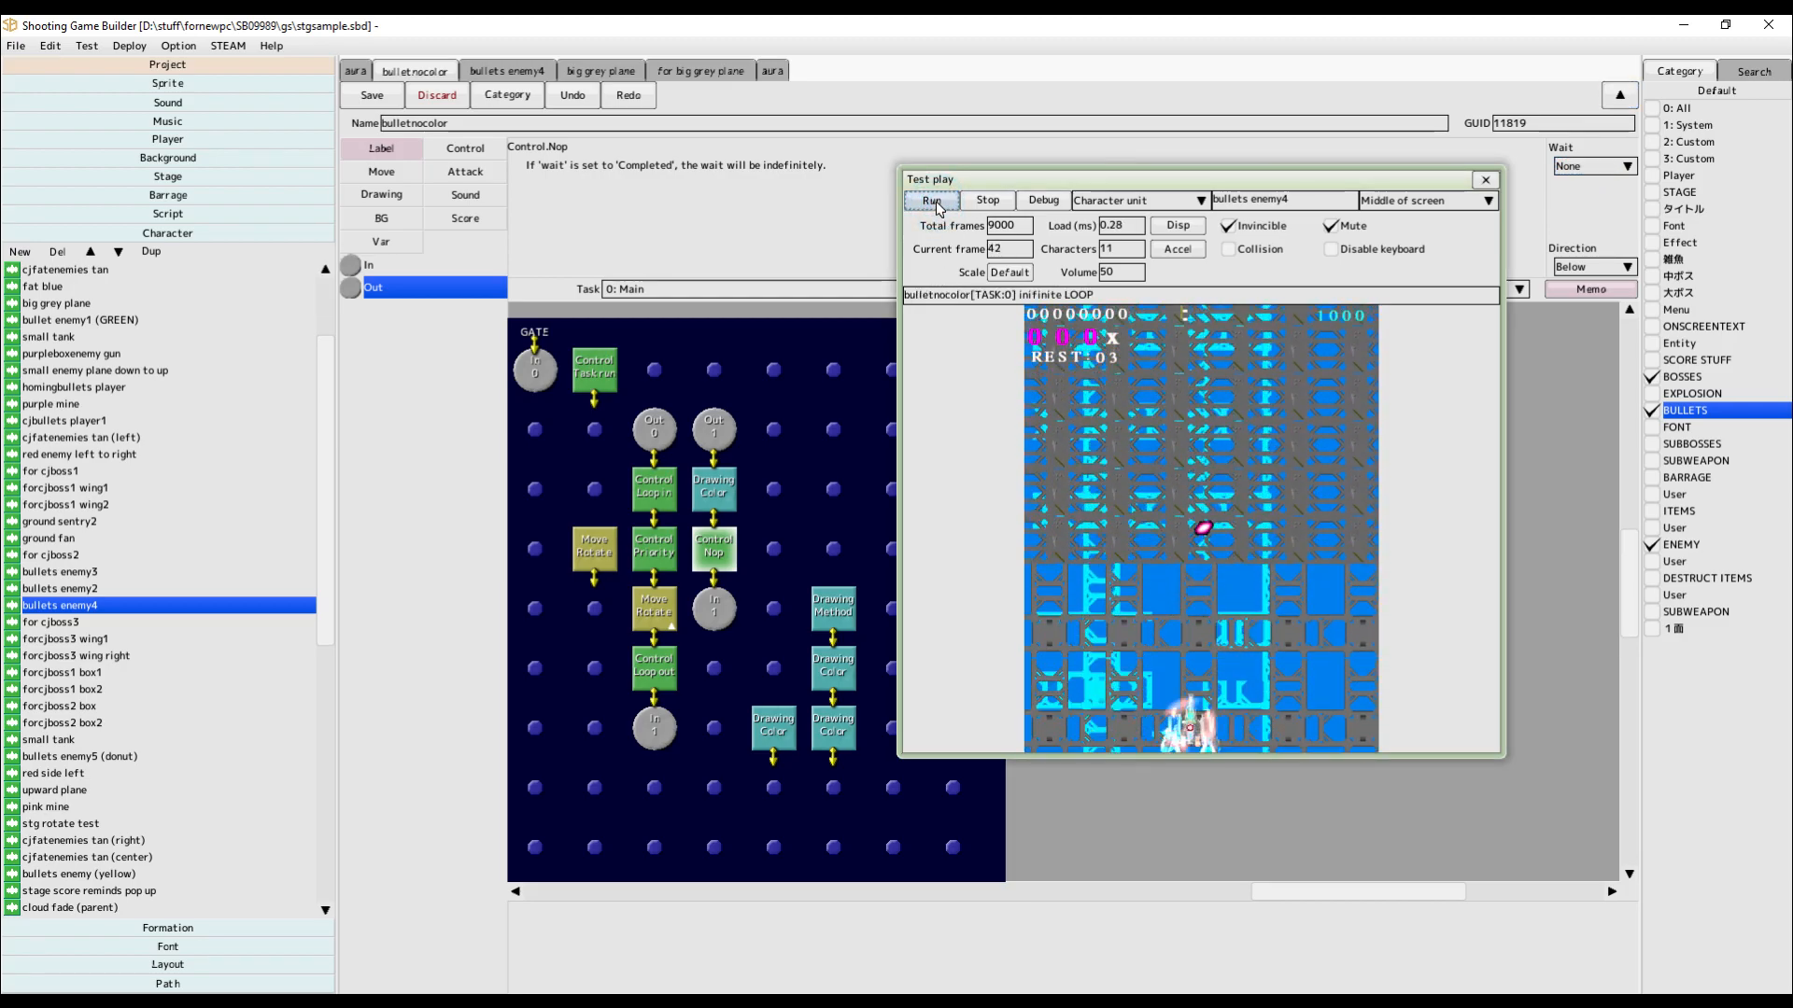
# Set the Nop panel's Wait to Completed and rerun the test play.
pyautogui.click(1588, 166)
pyautogui.click(1584, 205)
pyautogui.click(933, 200)
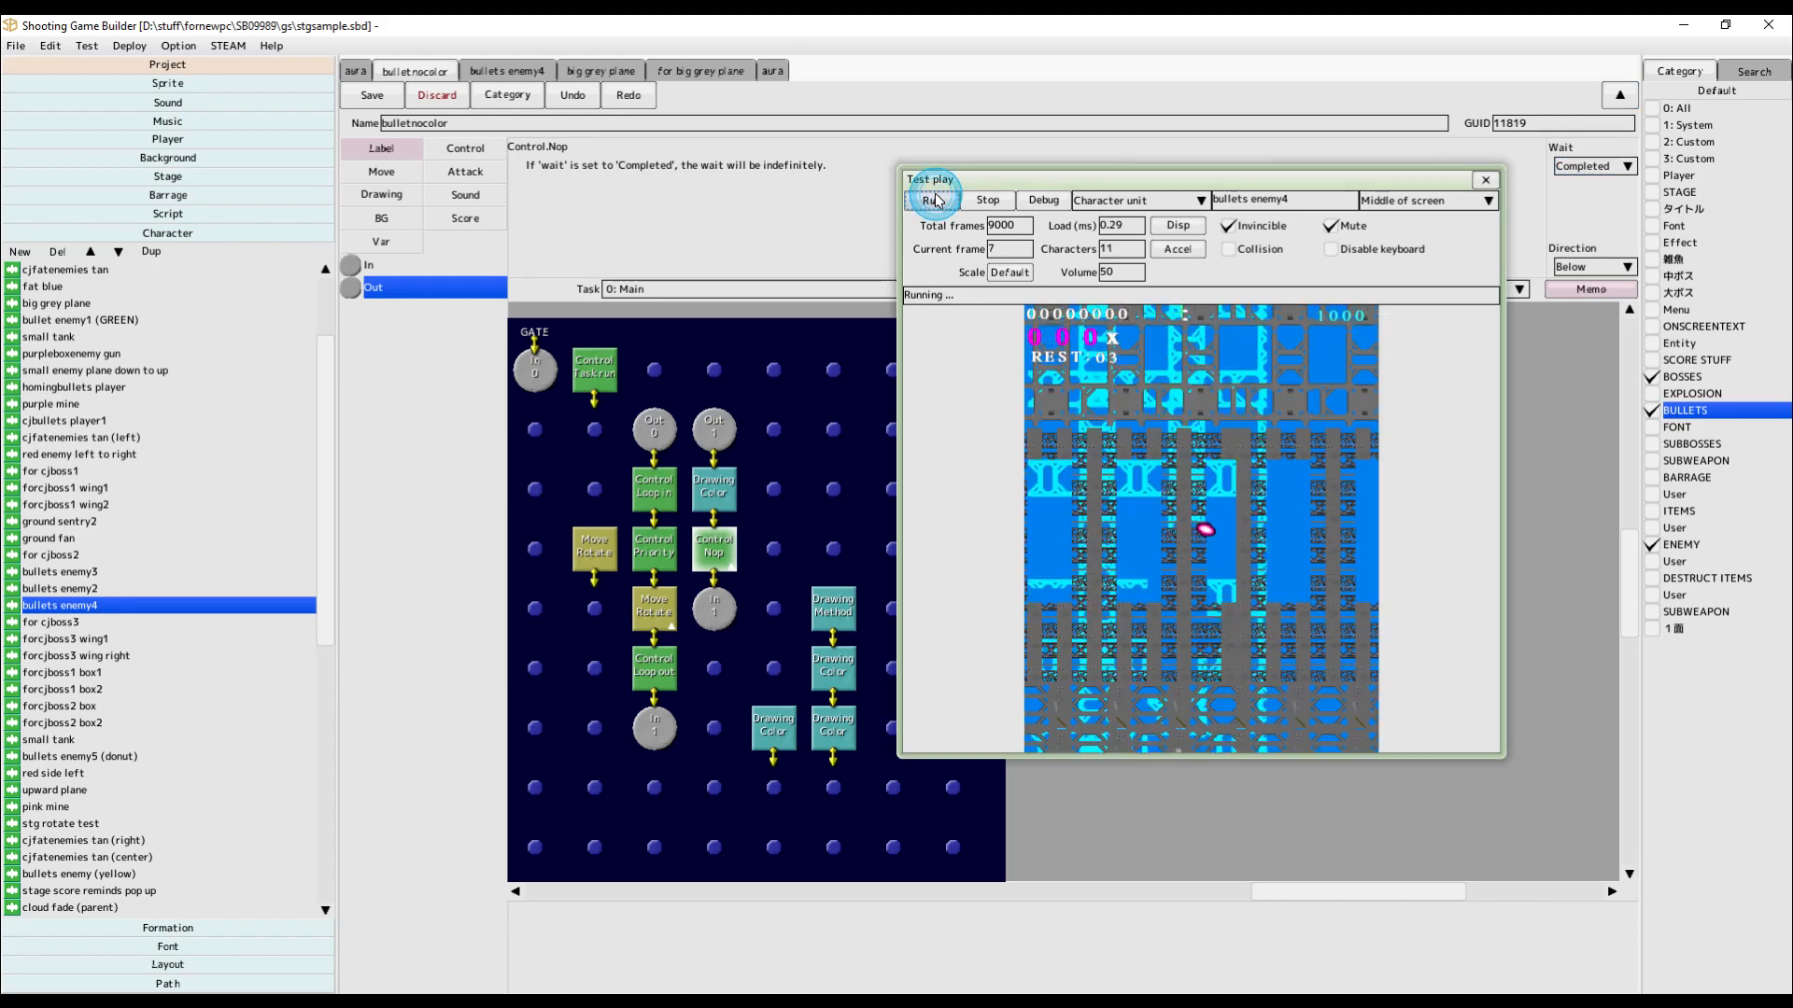
# Set the Nop panel's Wait to Frames with 9999, then check the active Rotate panel and the In 1 label beside it.
pyautogui.click(1604, 166)
pyautogui.click(1587, 221)
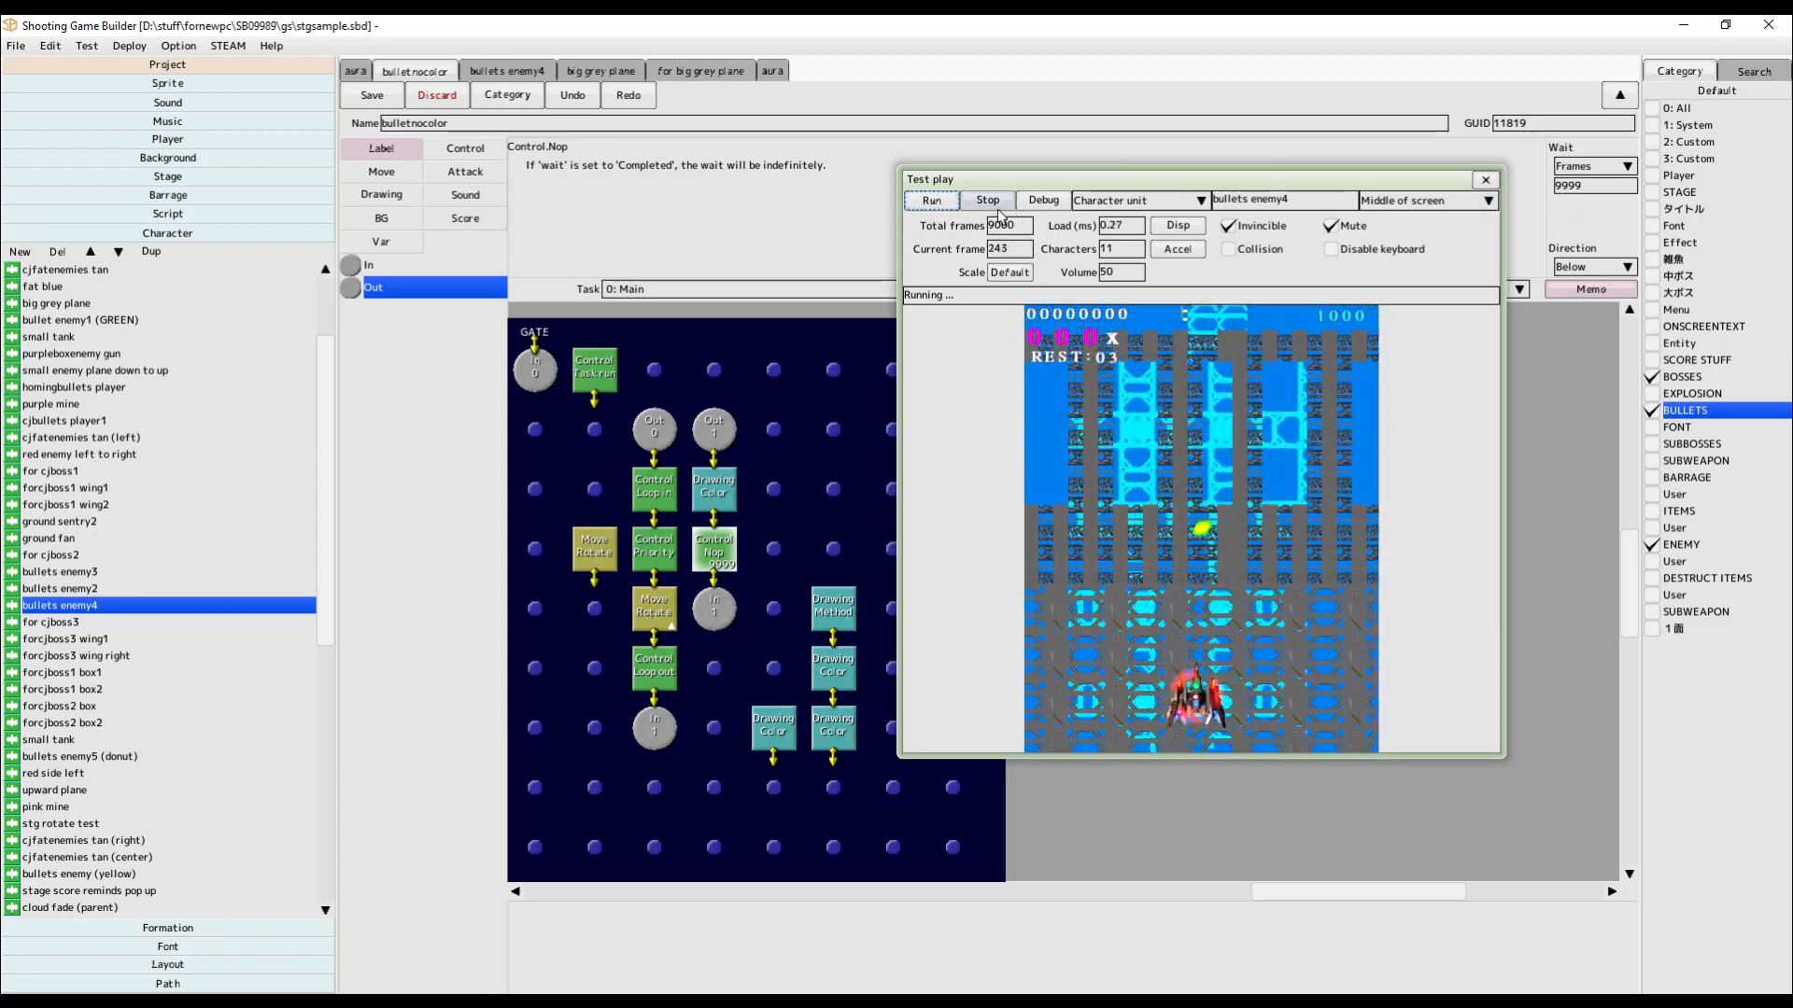
pyautogui.click(674, 607)
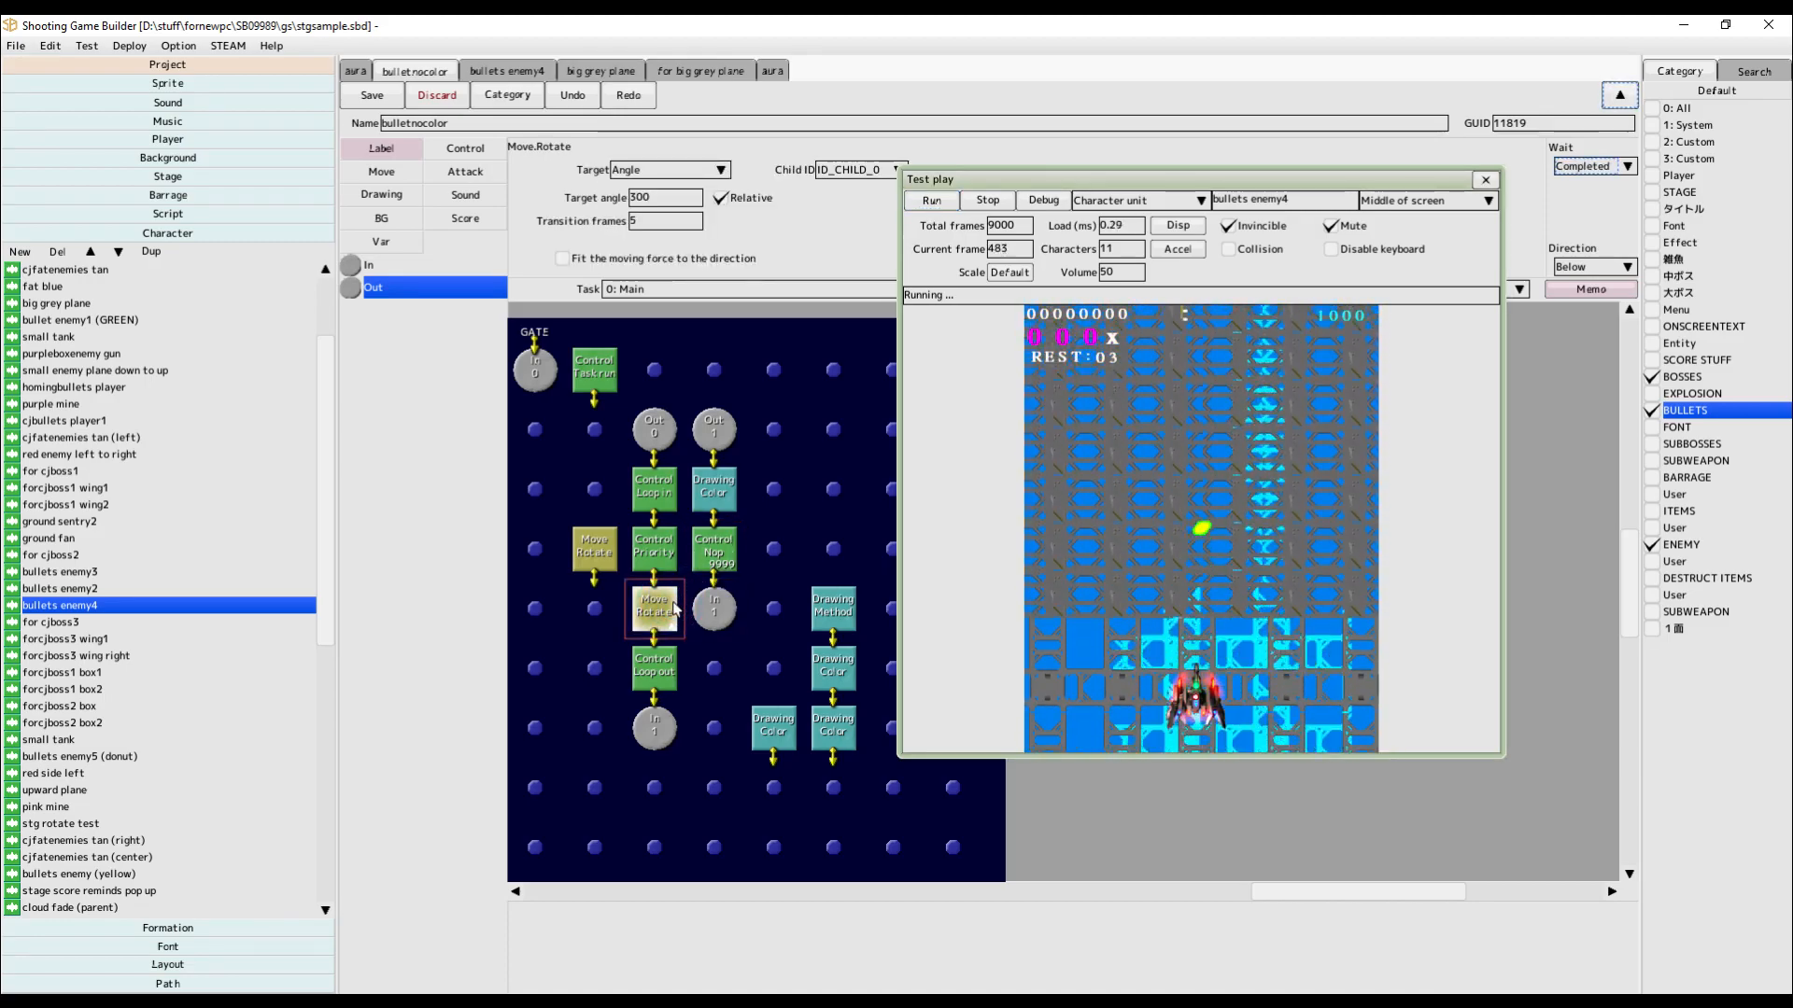
pyautogui.click(714, 612)
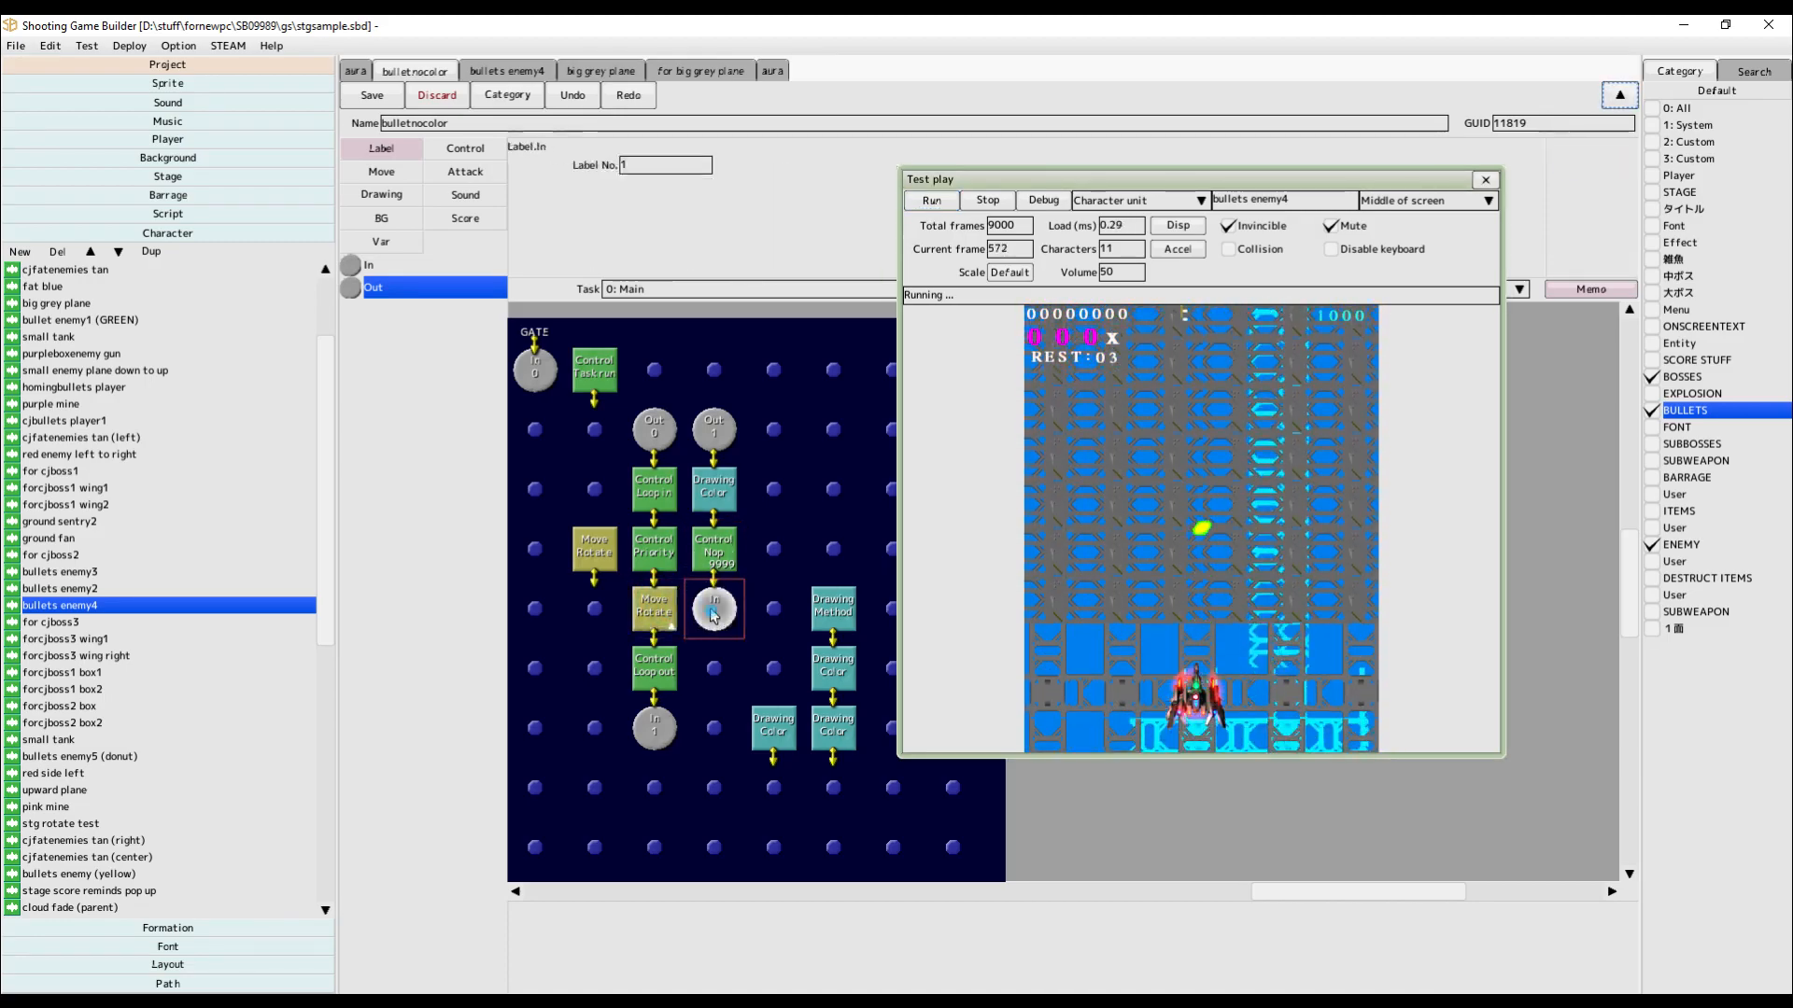
# Set the label number of the In label beneath the 9999-frame Nop panel to 0.
pyautogui.click(742, 457)
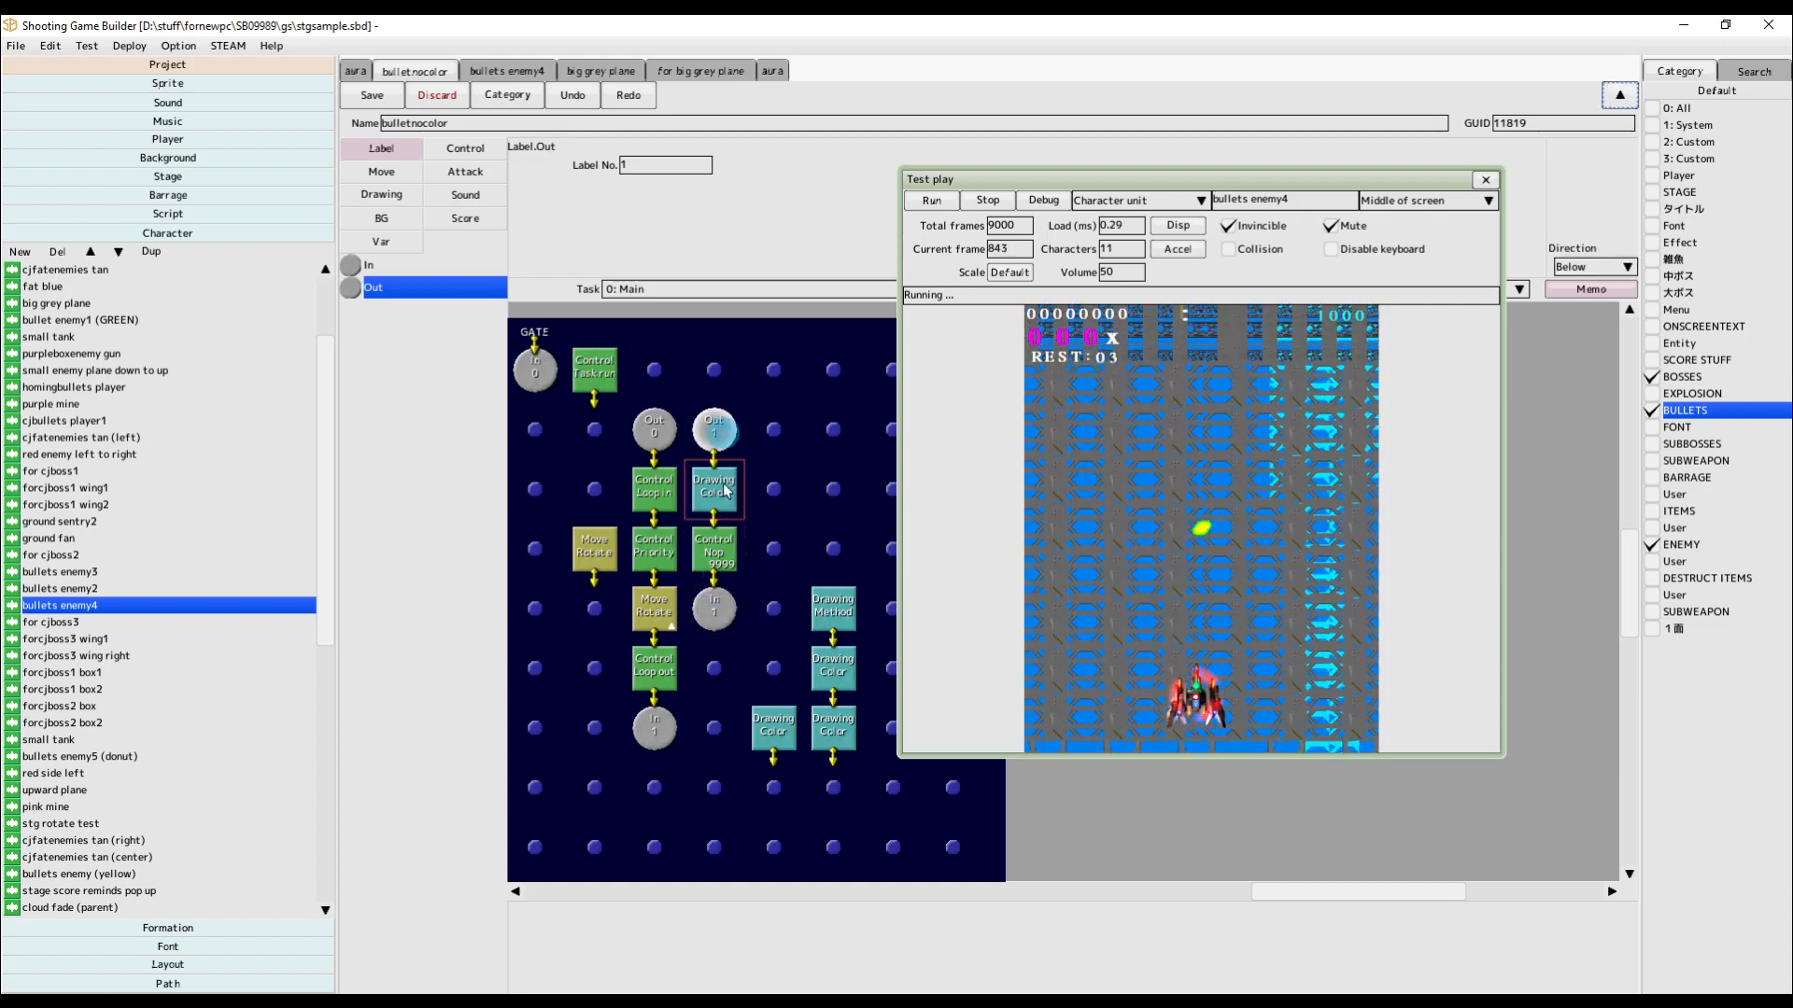
pyautogui.click(727, 612)
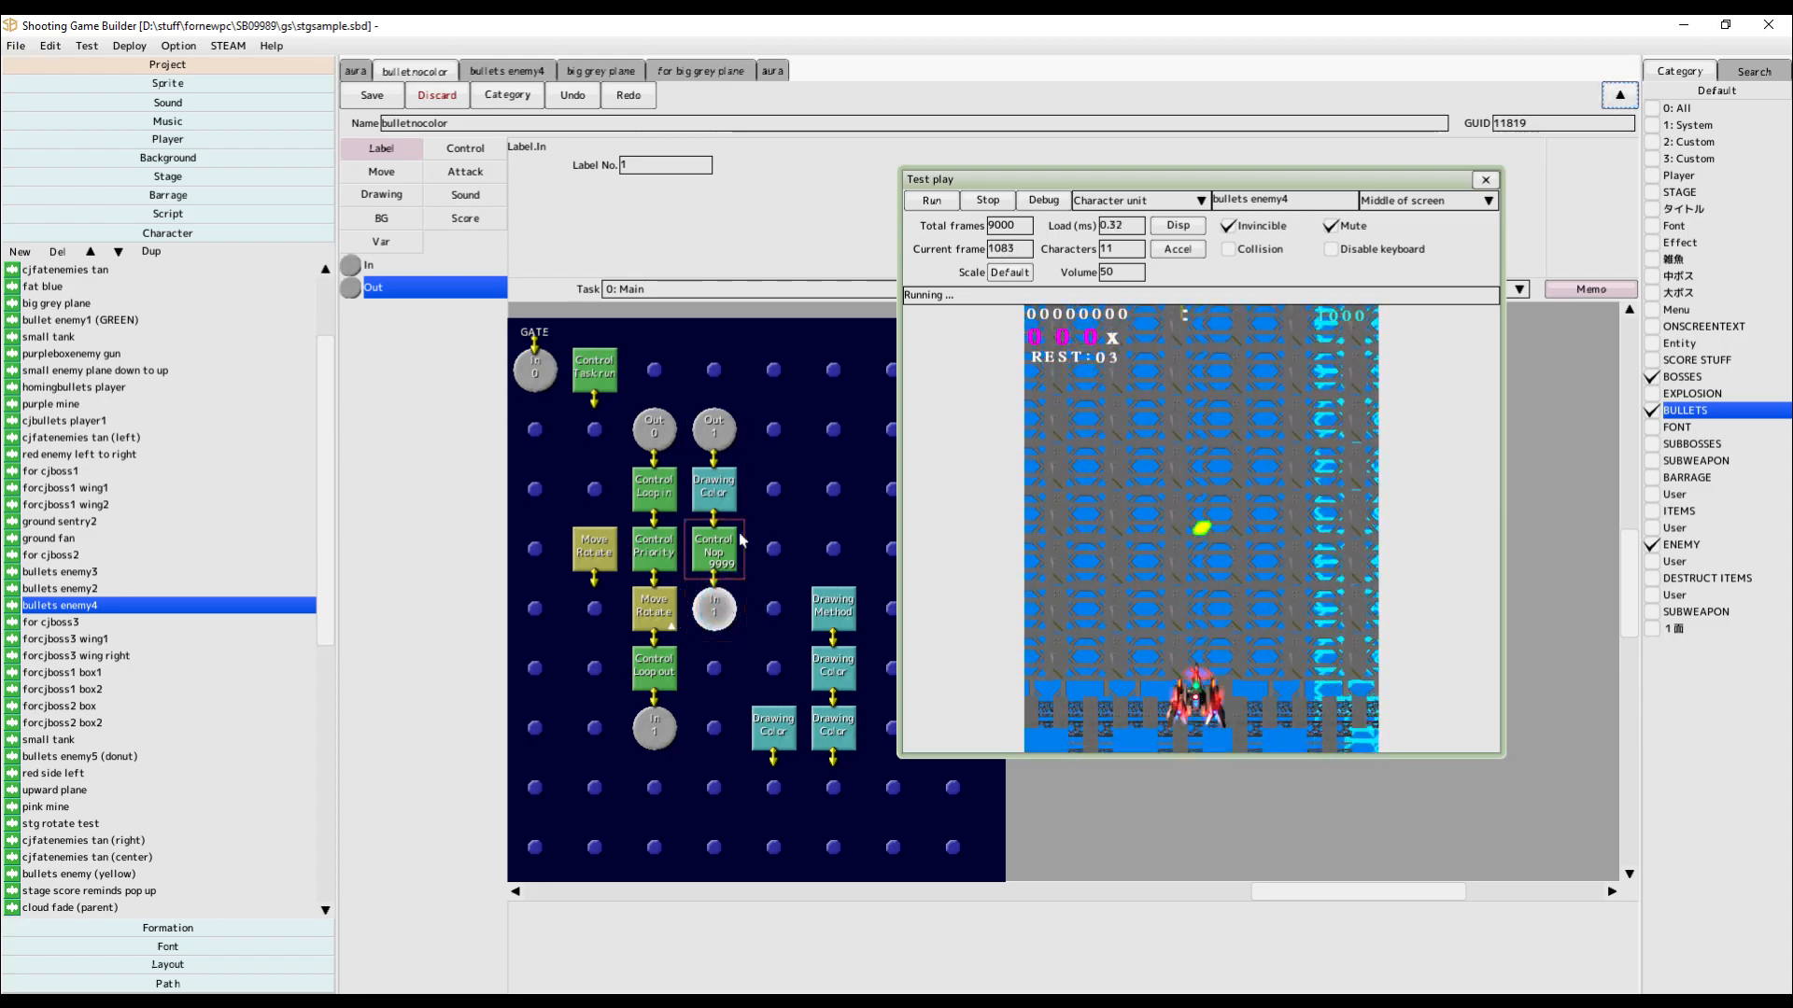
pyautogui.click(674, 166)
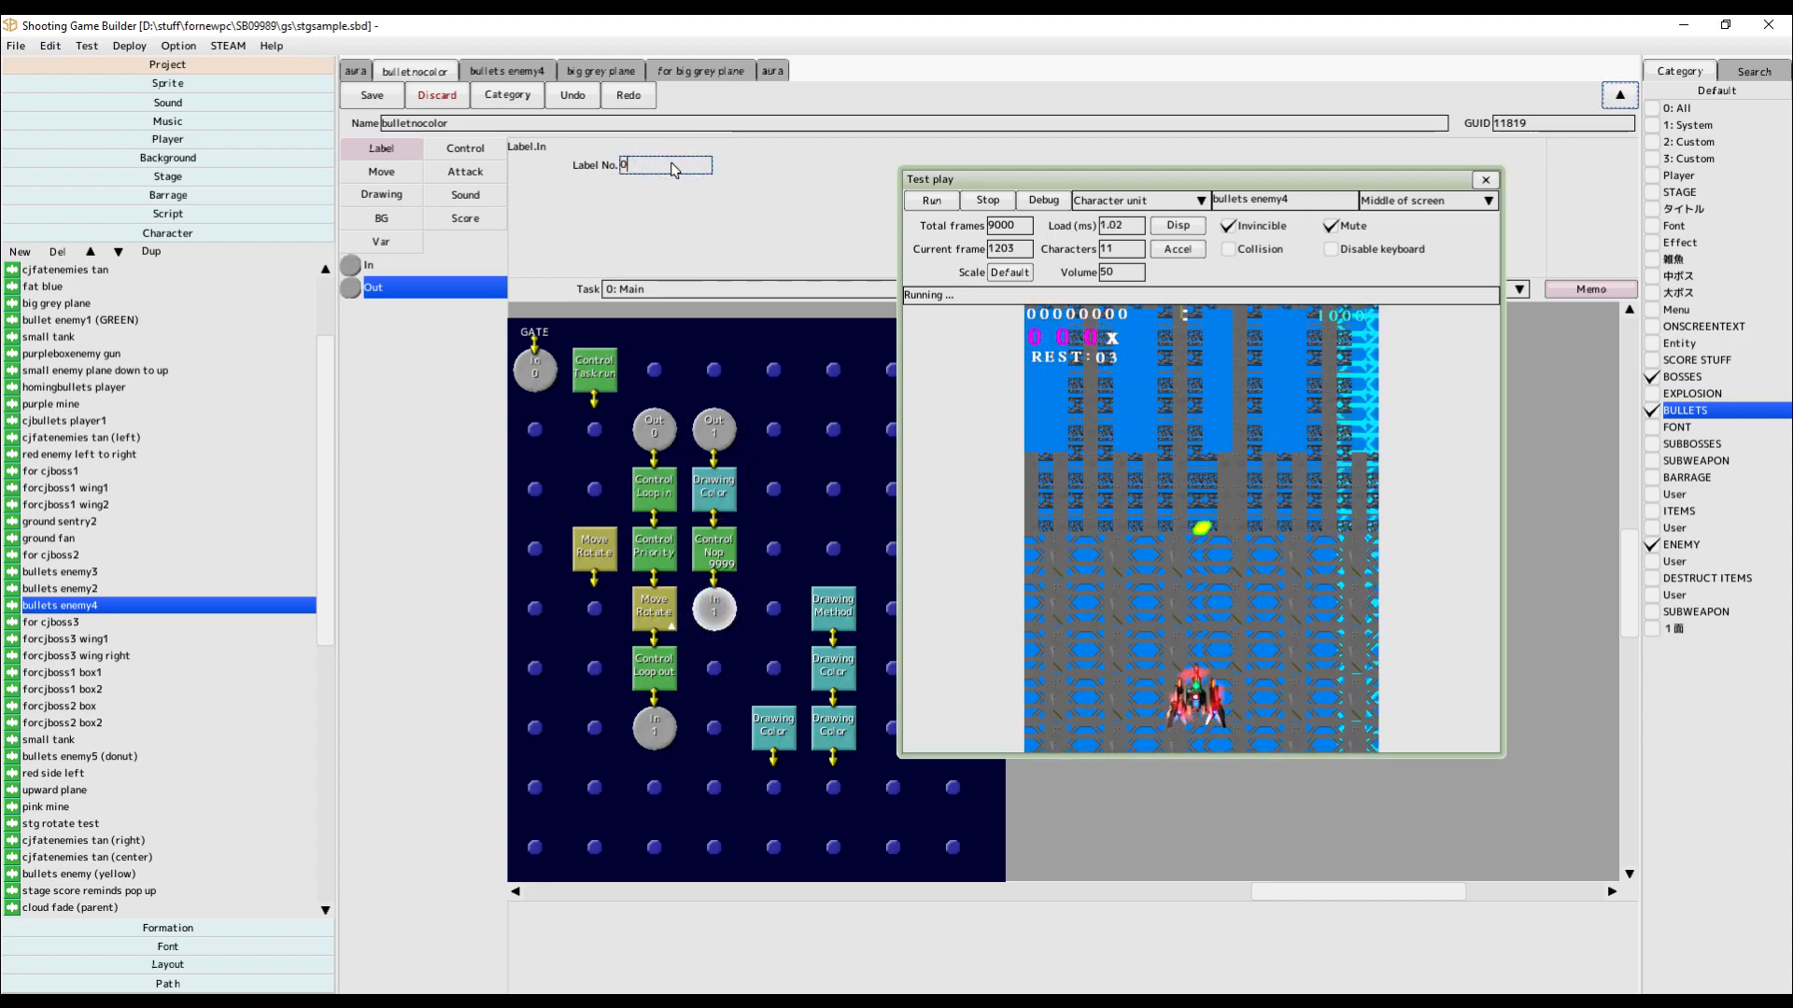
pyautogui.click(732, 564)
pyautogui.click(721, 612)
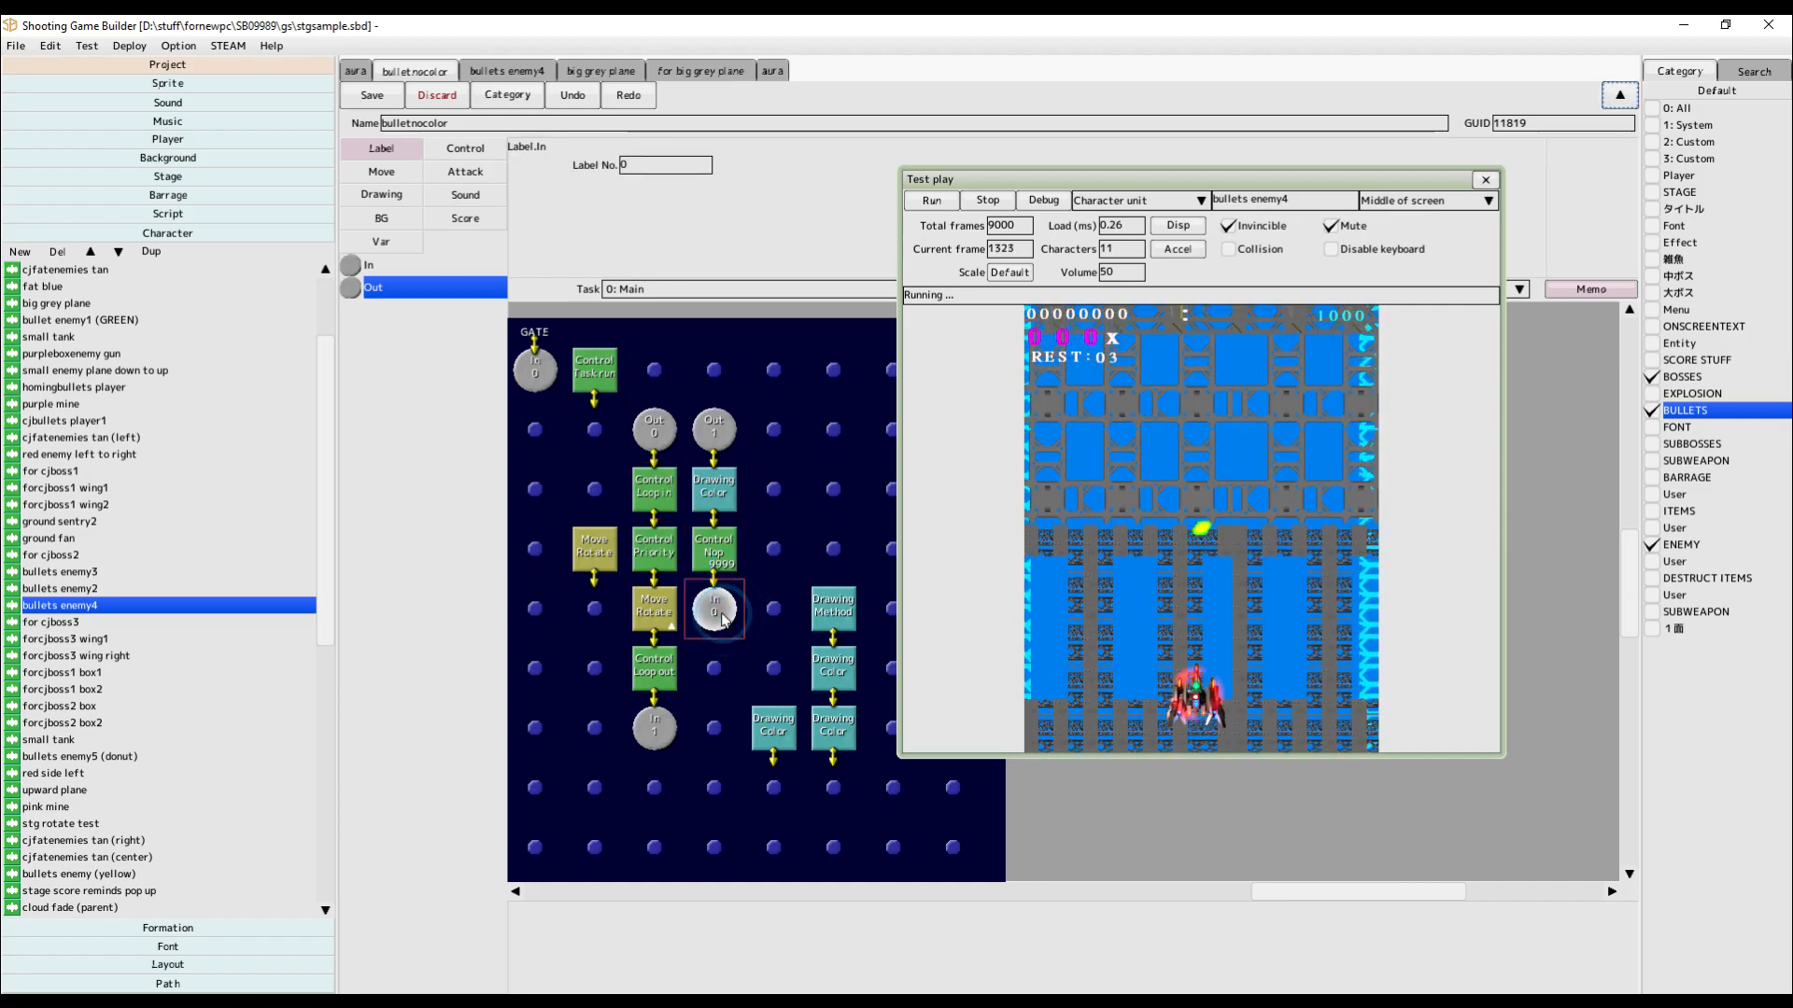
# Check the numbers of both Out labels and their matching In labels, and rerun the test play.
pyautogui.click(653, 434)
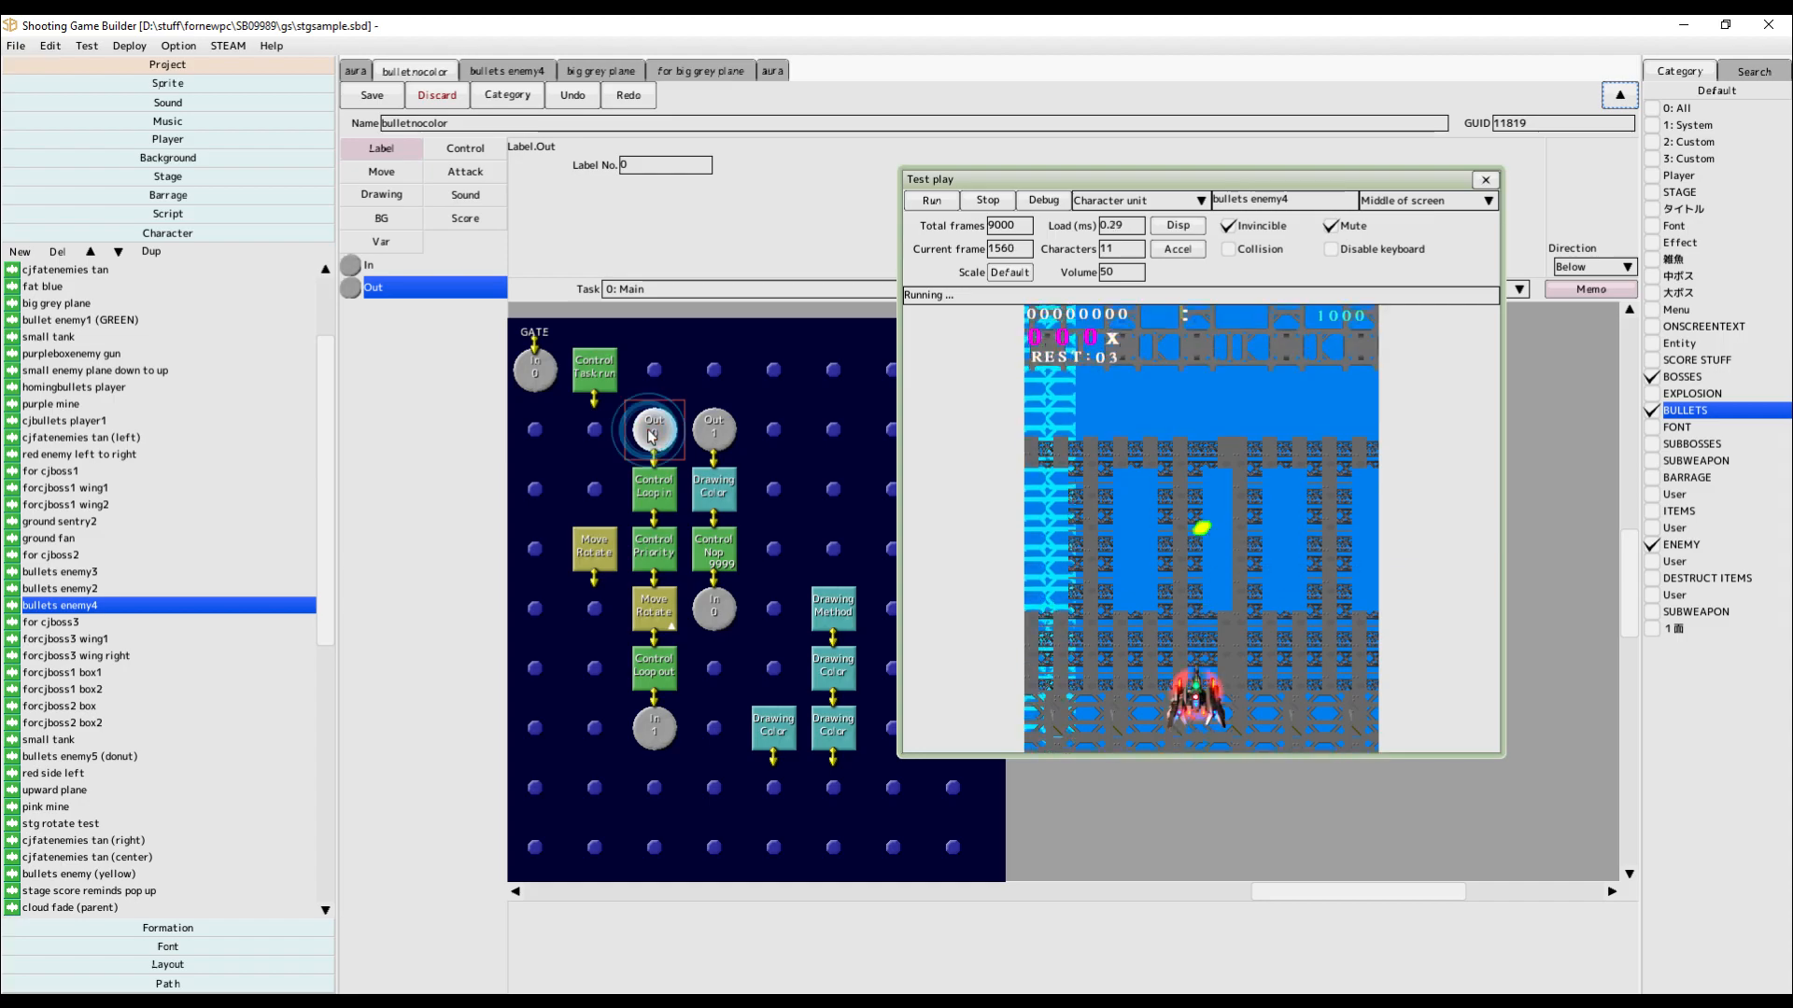
pyautogui.click(656, 729)
pyautogui.click(716, 431)
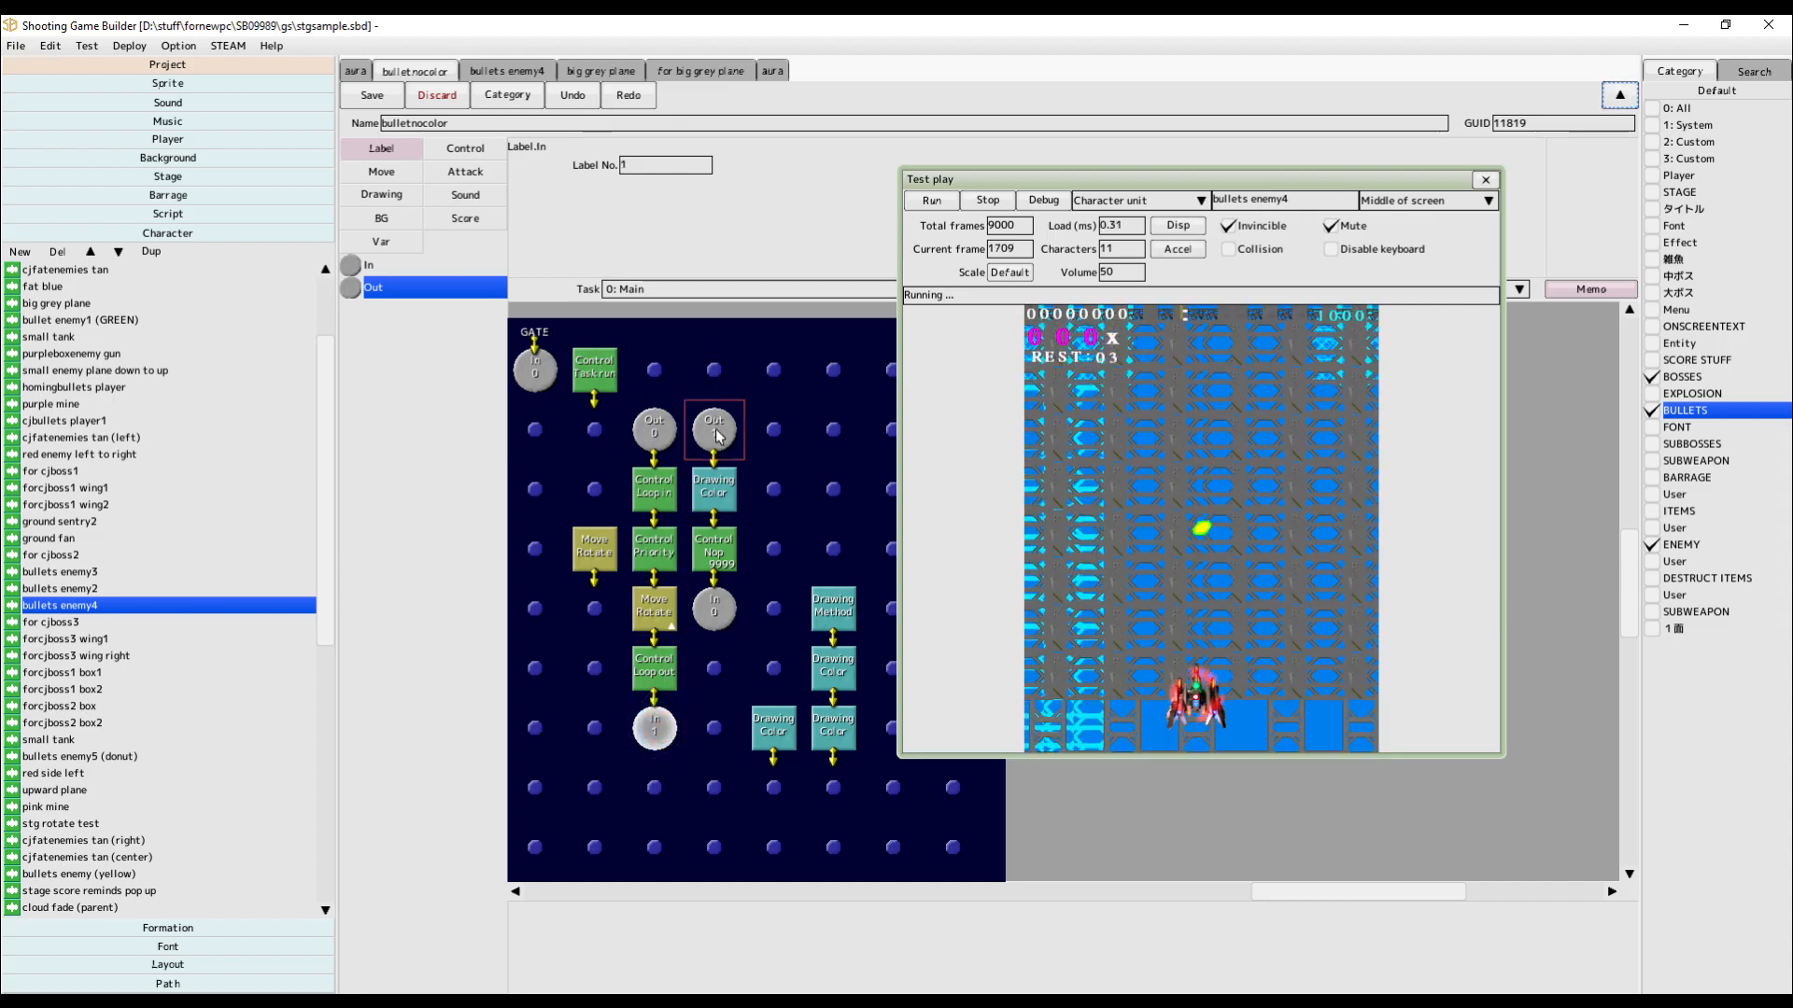
pyautogui.click(721, 616)
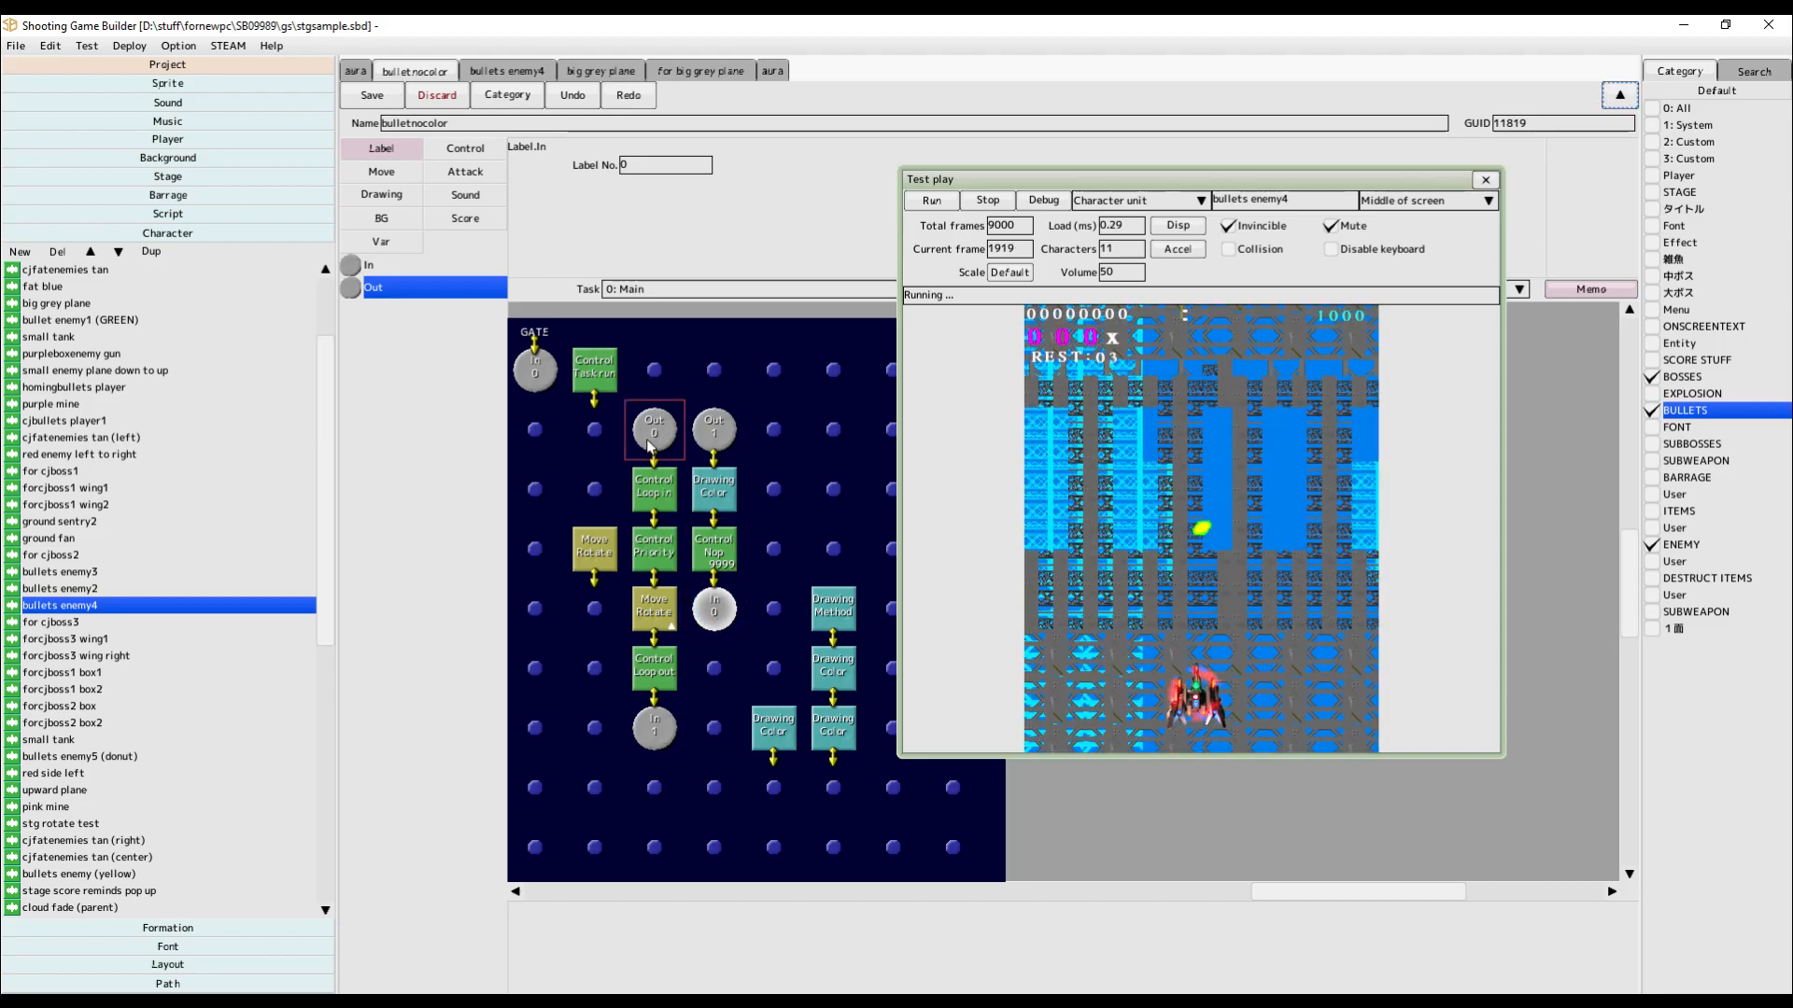
pyautogui.click(921, 205)
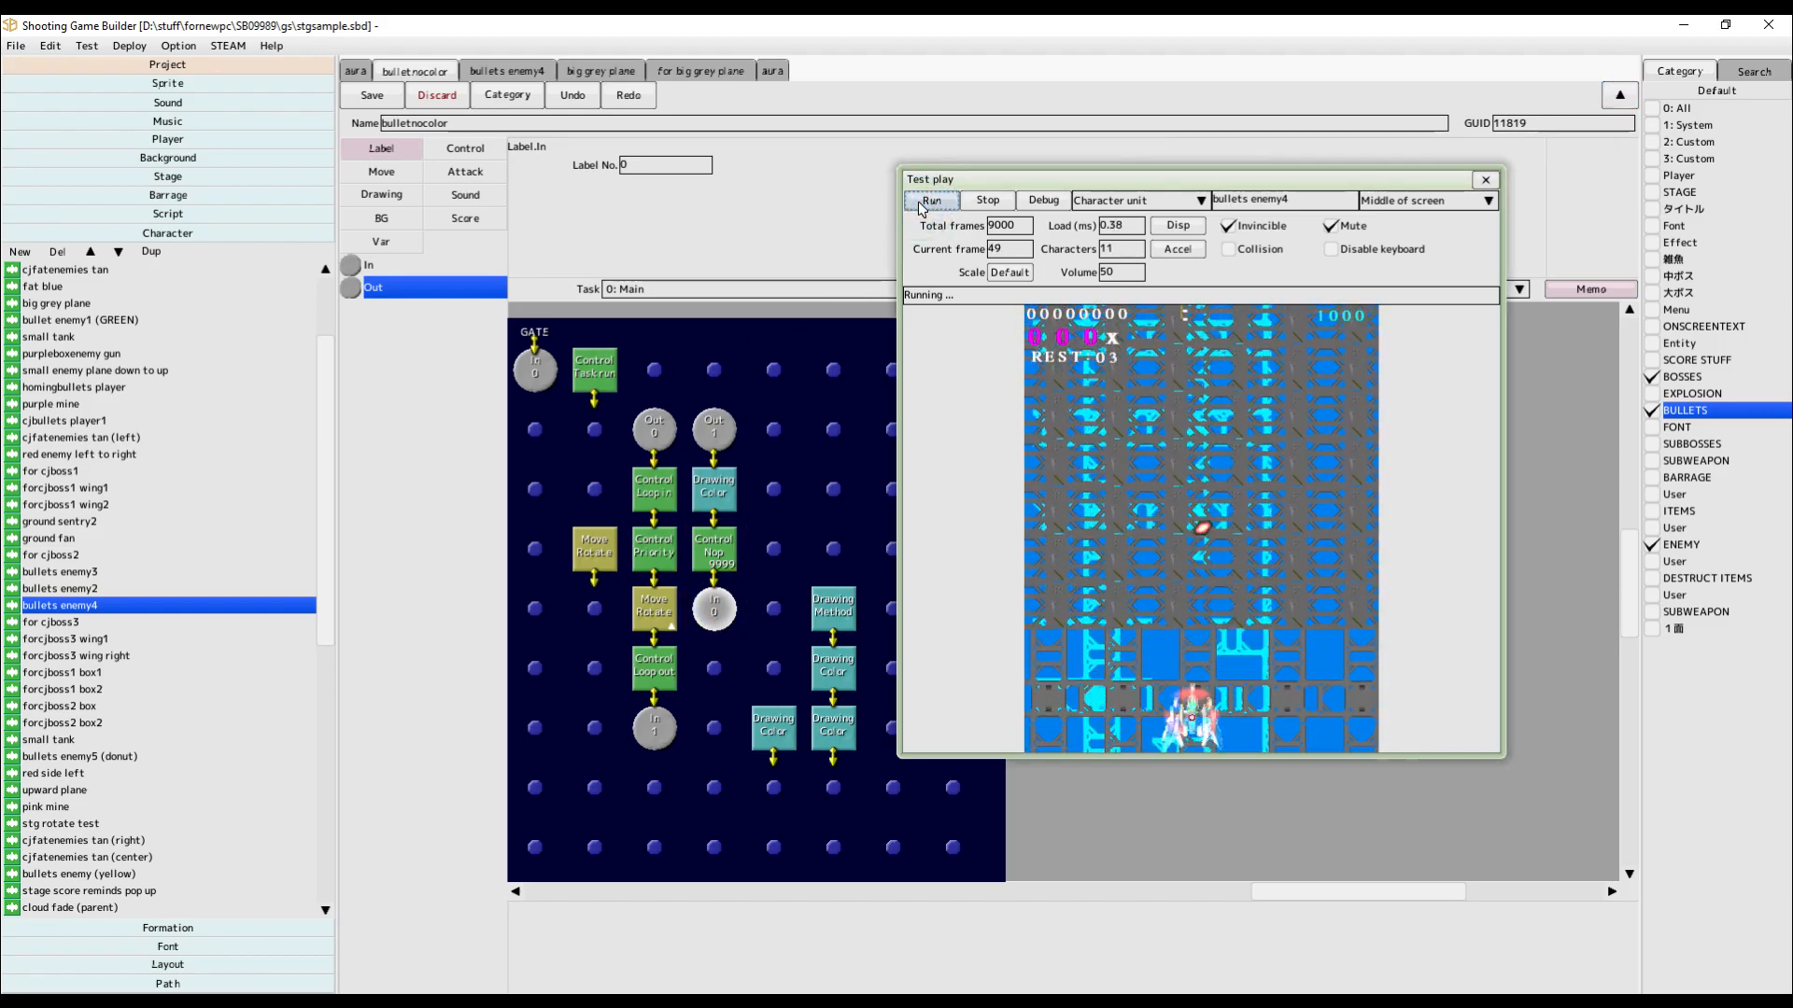
# Check the In label at the gate and run the test play again.
pyautogui.click(730, 448)
pyautogui.moveTo(564, 436); pyautogui.dragTo(585, 445)
pyautogui.click(562, 395)
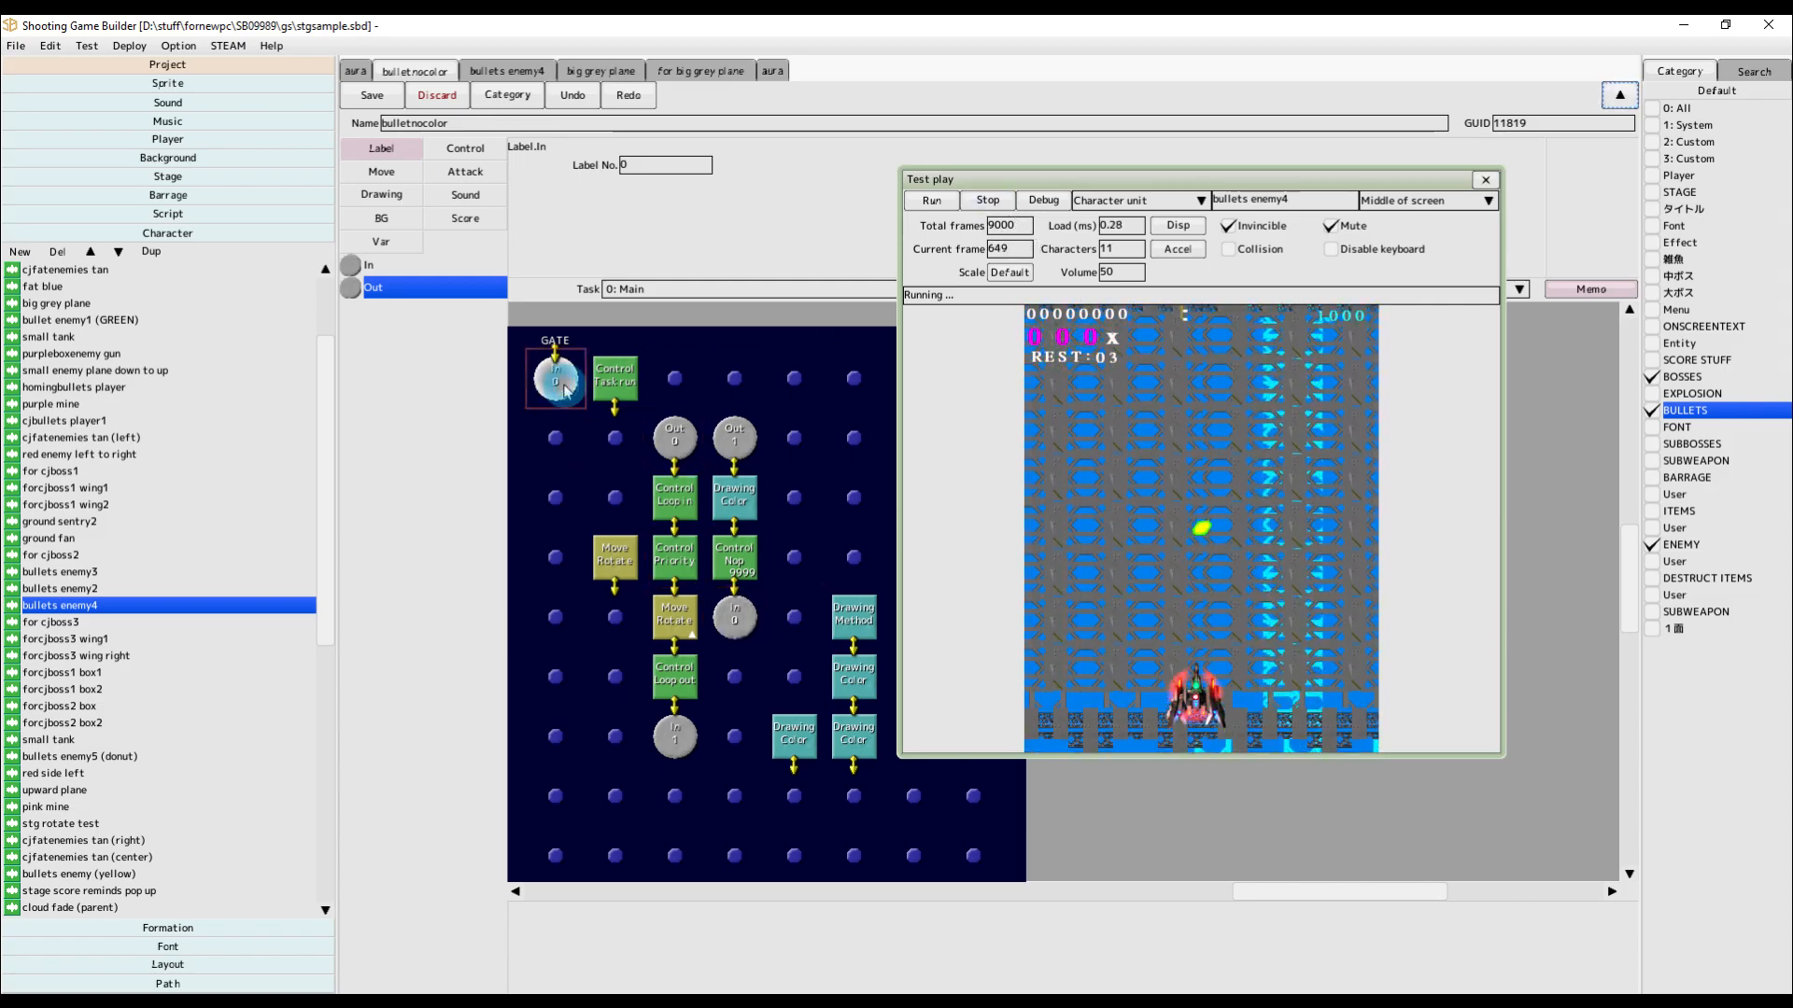
pyautogui.click(934, 202)
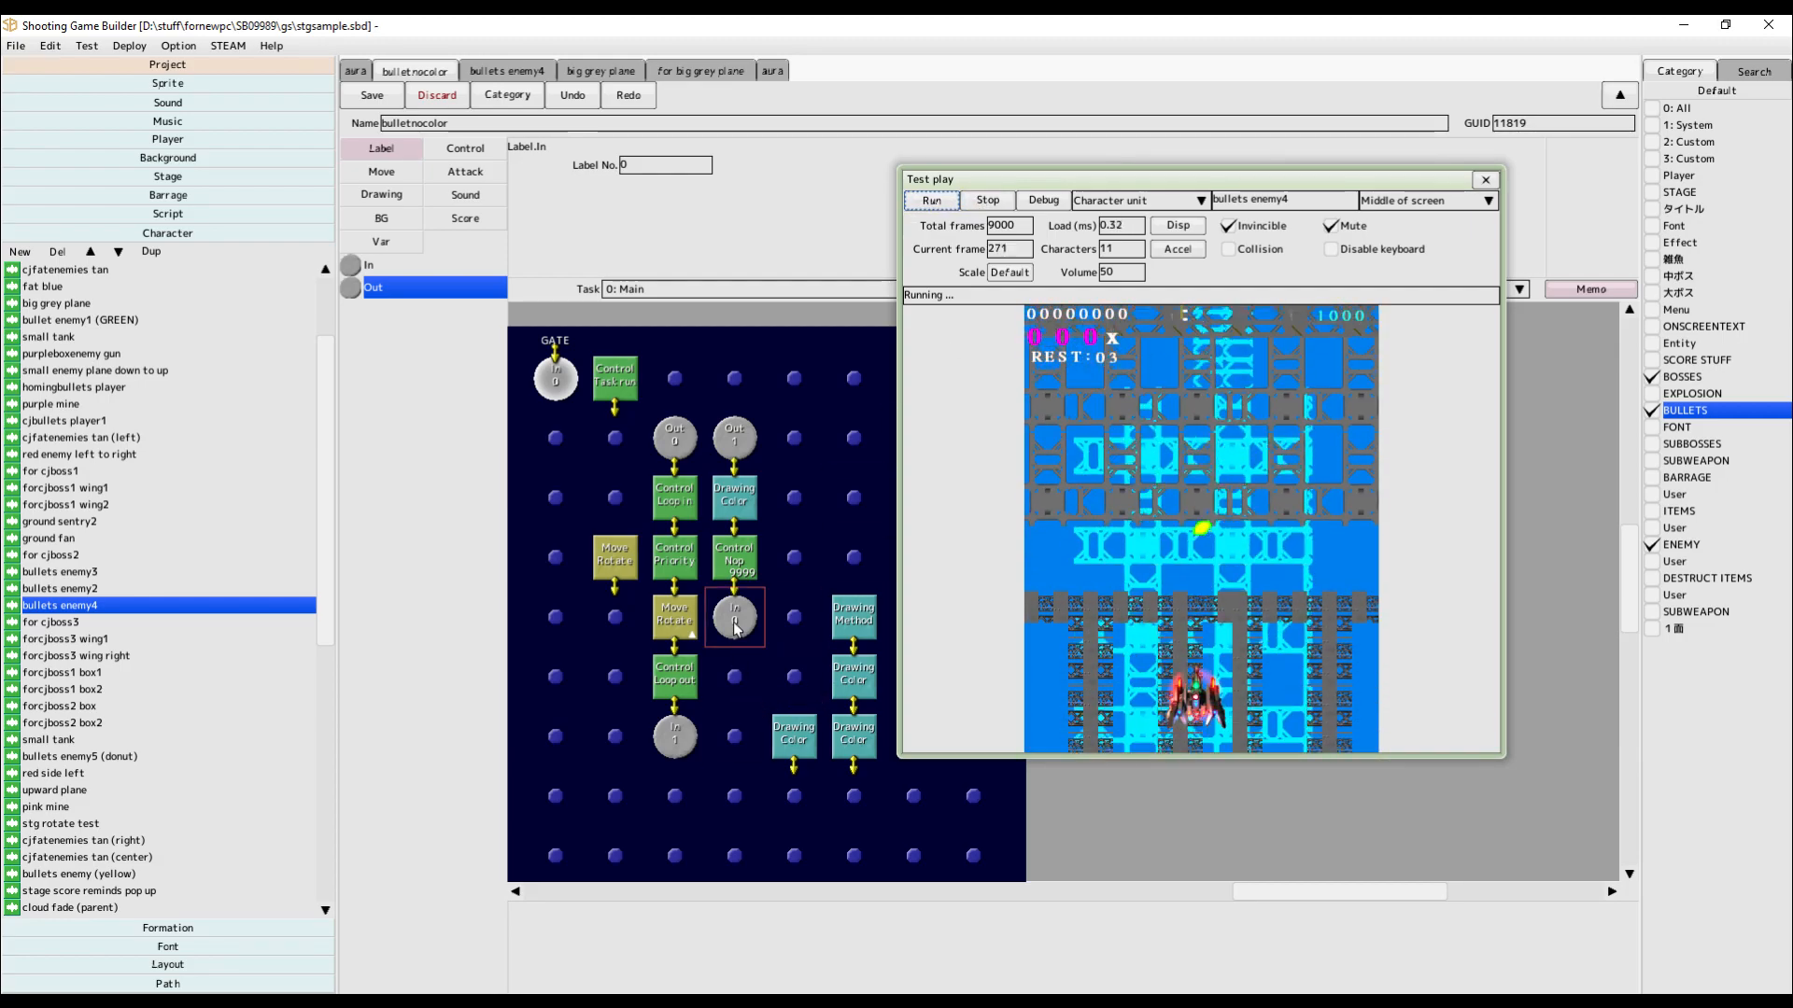
# Move the In 0 label one row down, paste a copy of the active Rotate panel beneath the Nop panel, and rerun the test play.
pyautogui.moveTo(737, 631); pyautogui.dragTo(745, 665)
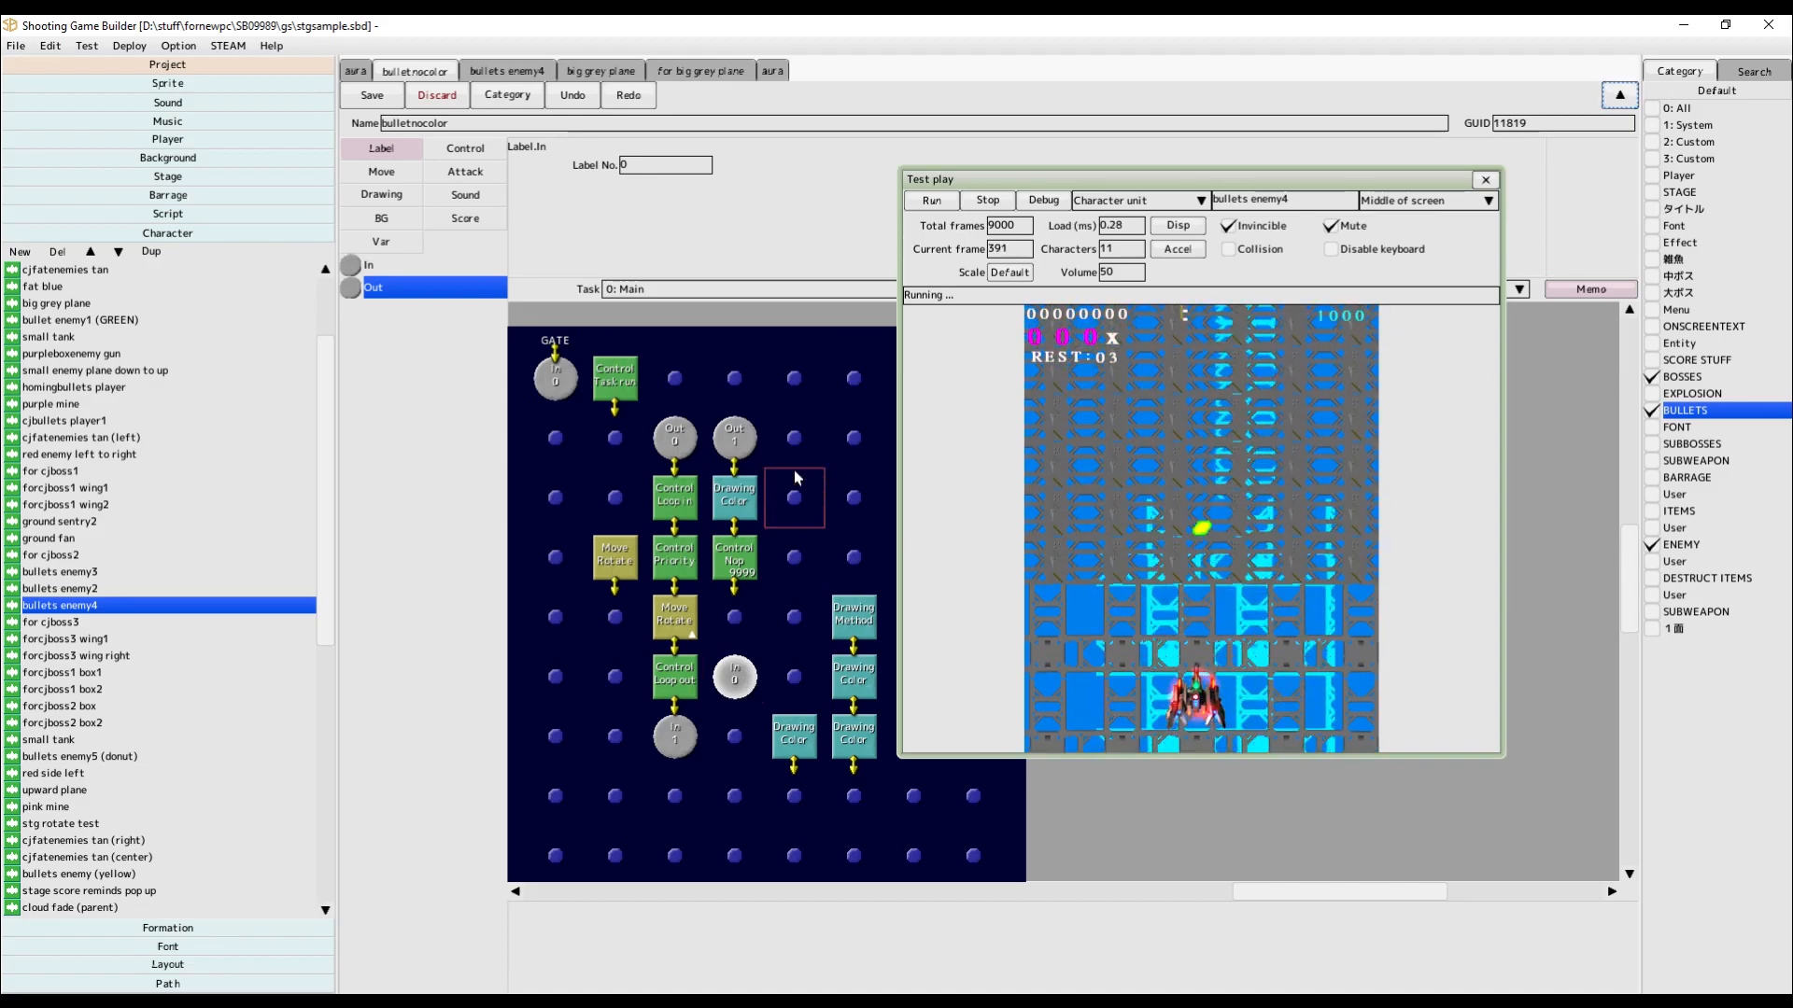
pyautogui.click(682, 630)
pyautogui.rightClick(682, 625)
pyautogui.click(726, 639)
pyautogui.click(727, 616)
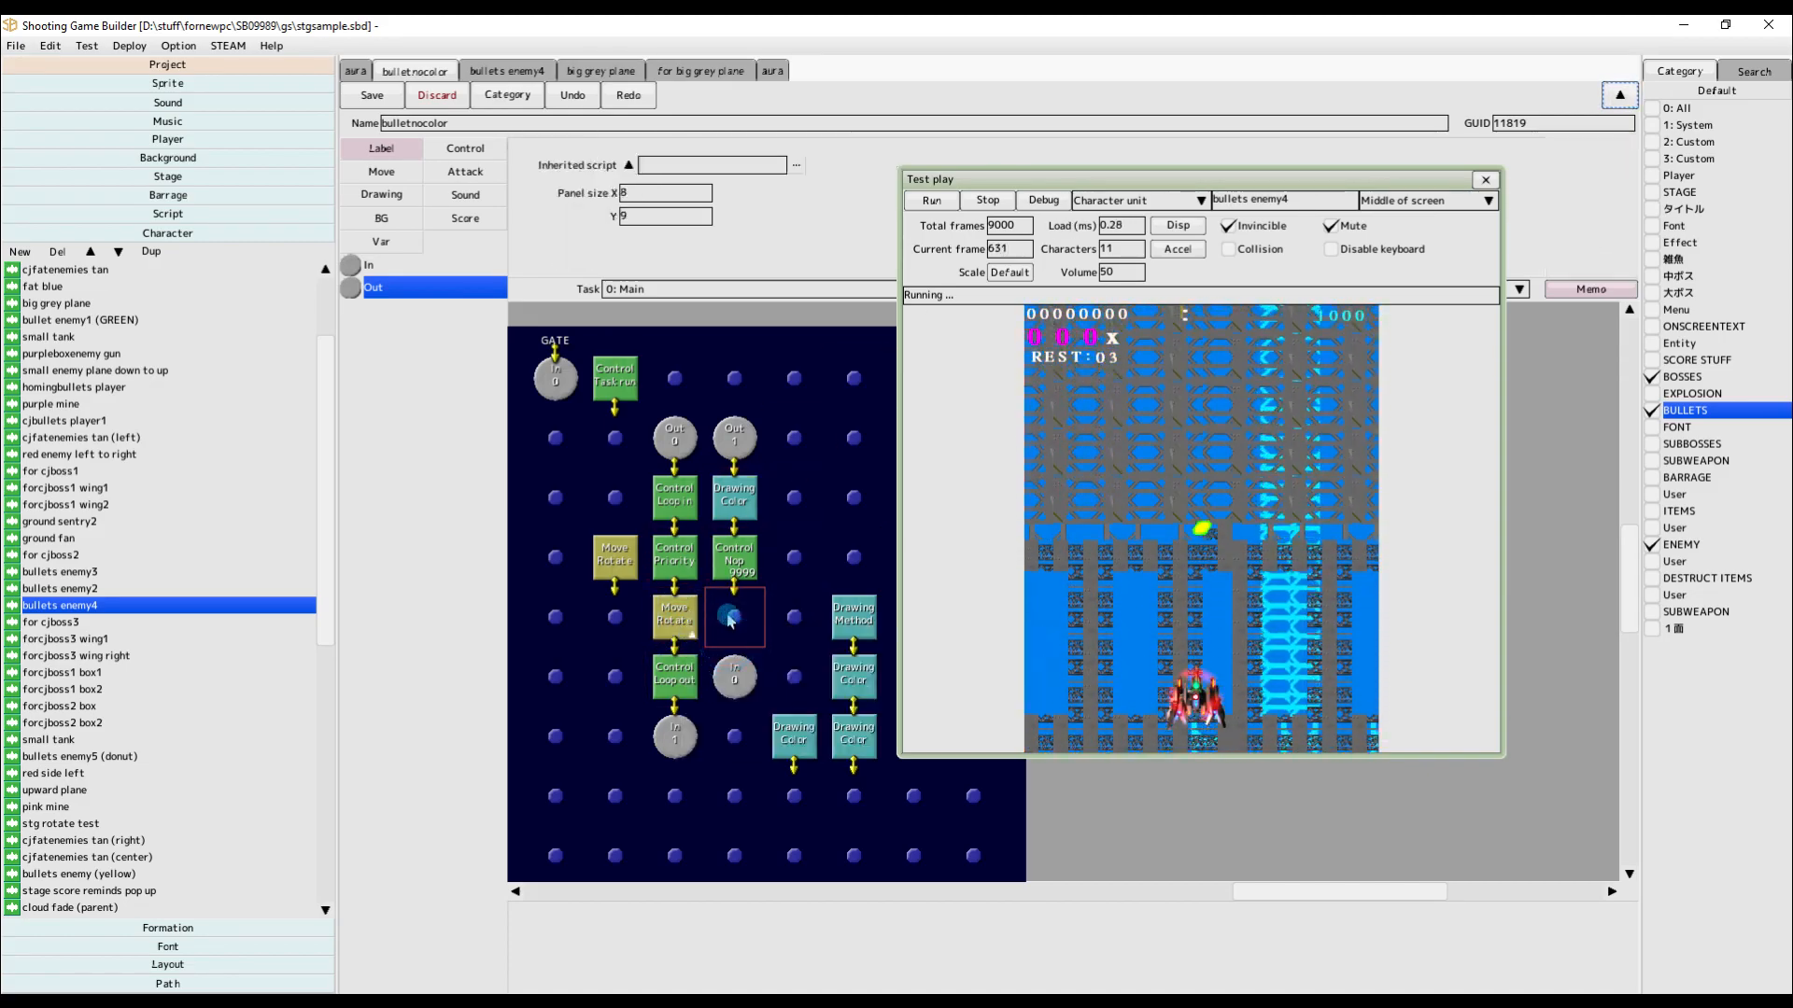
pyautogui.rightClick(731, 620)
pyautogui.click(772, 663)
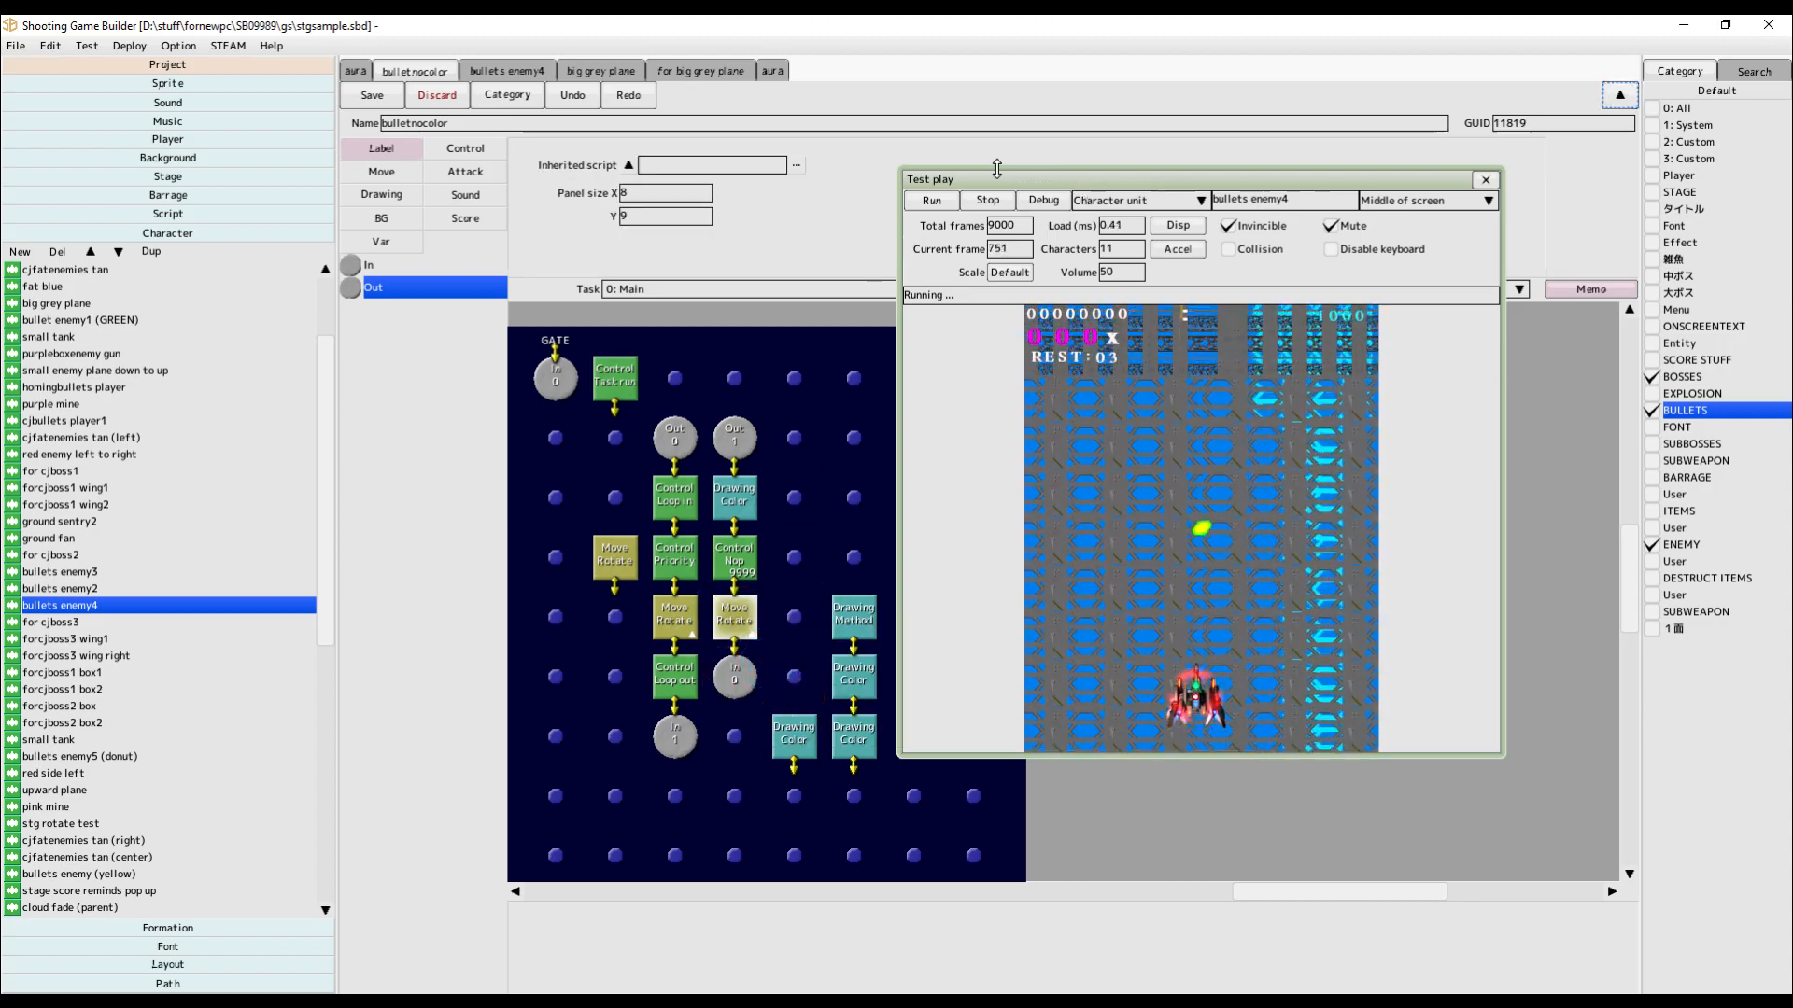
pyautogui.click(943, 206)
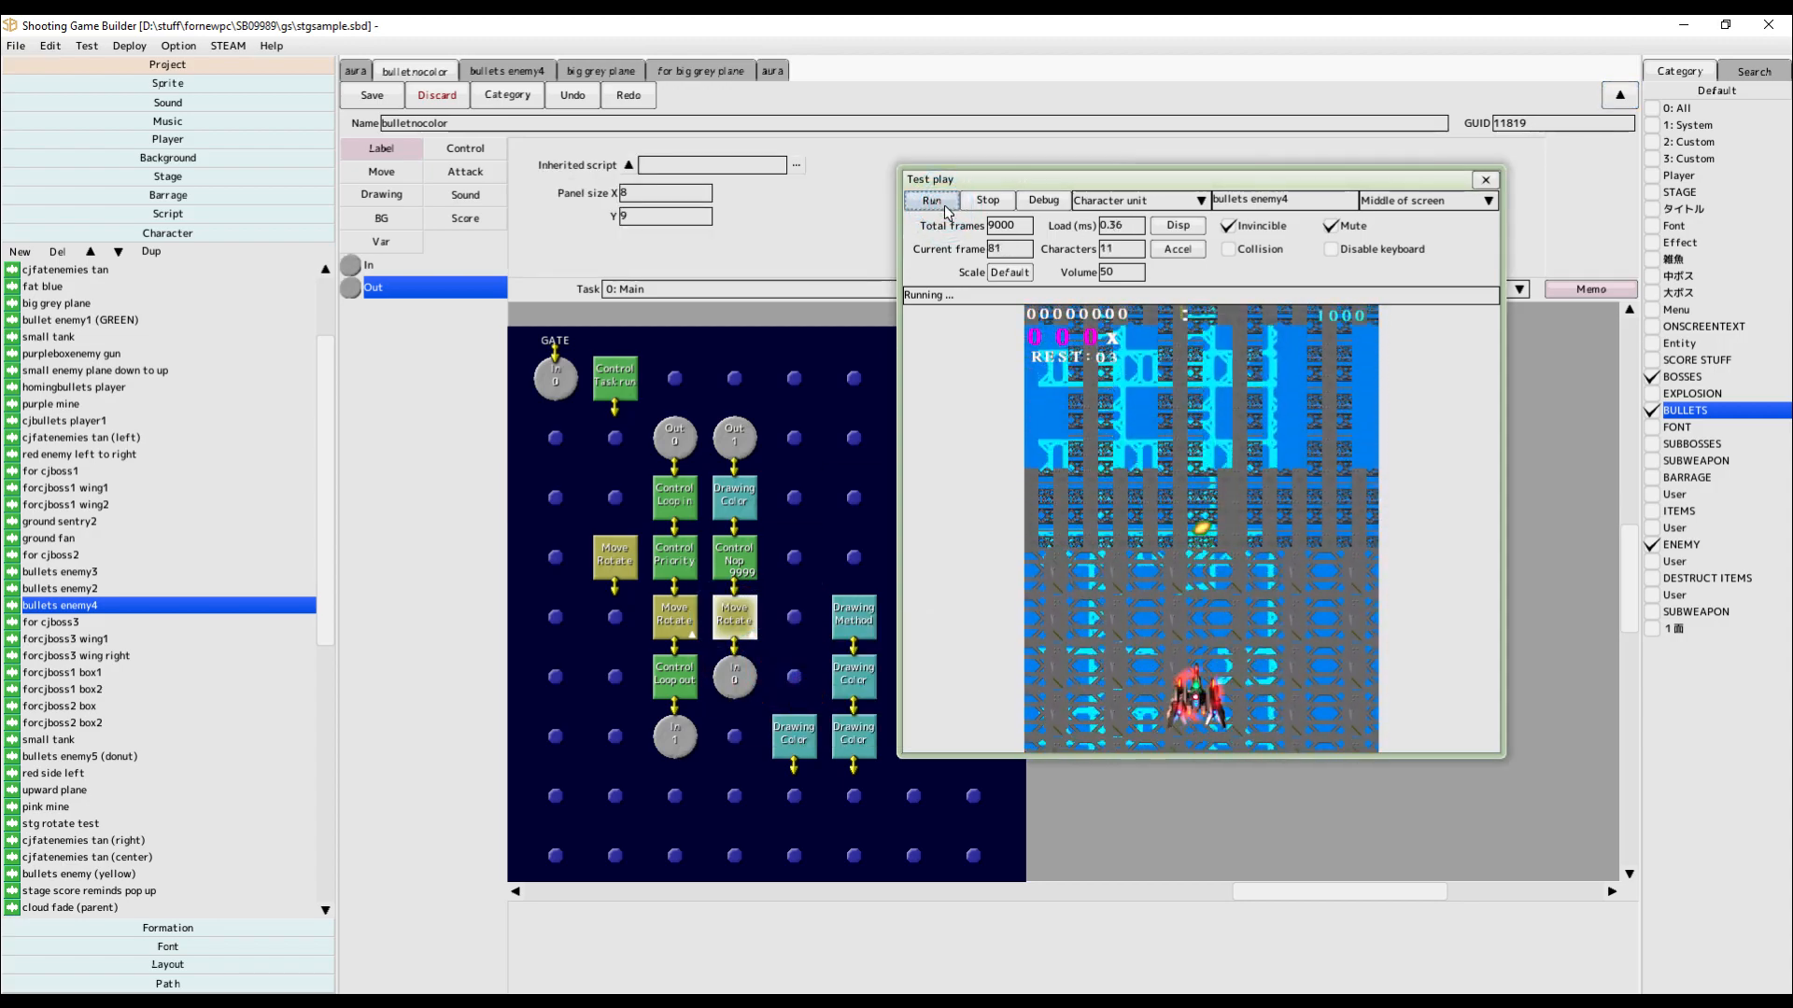
# Stop the test play and move the copied Rotate panel out of the Out 1 column to the spot beside the Nop panel.
pyautogui.click(986, 201)
pyautogui.click(747, 627)
pyautogui.moveTo(747, 616); pyautogui.dragTo(805, 558)
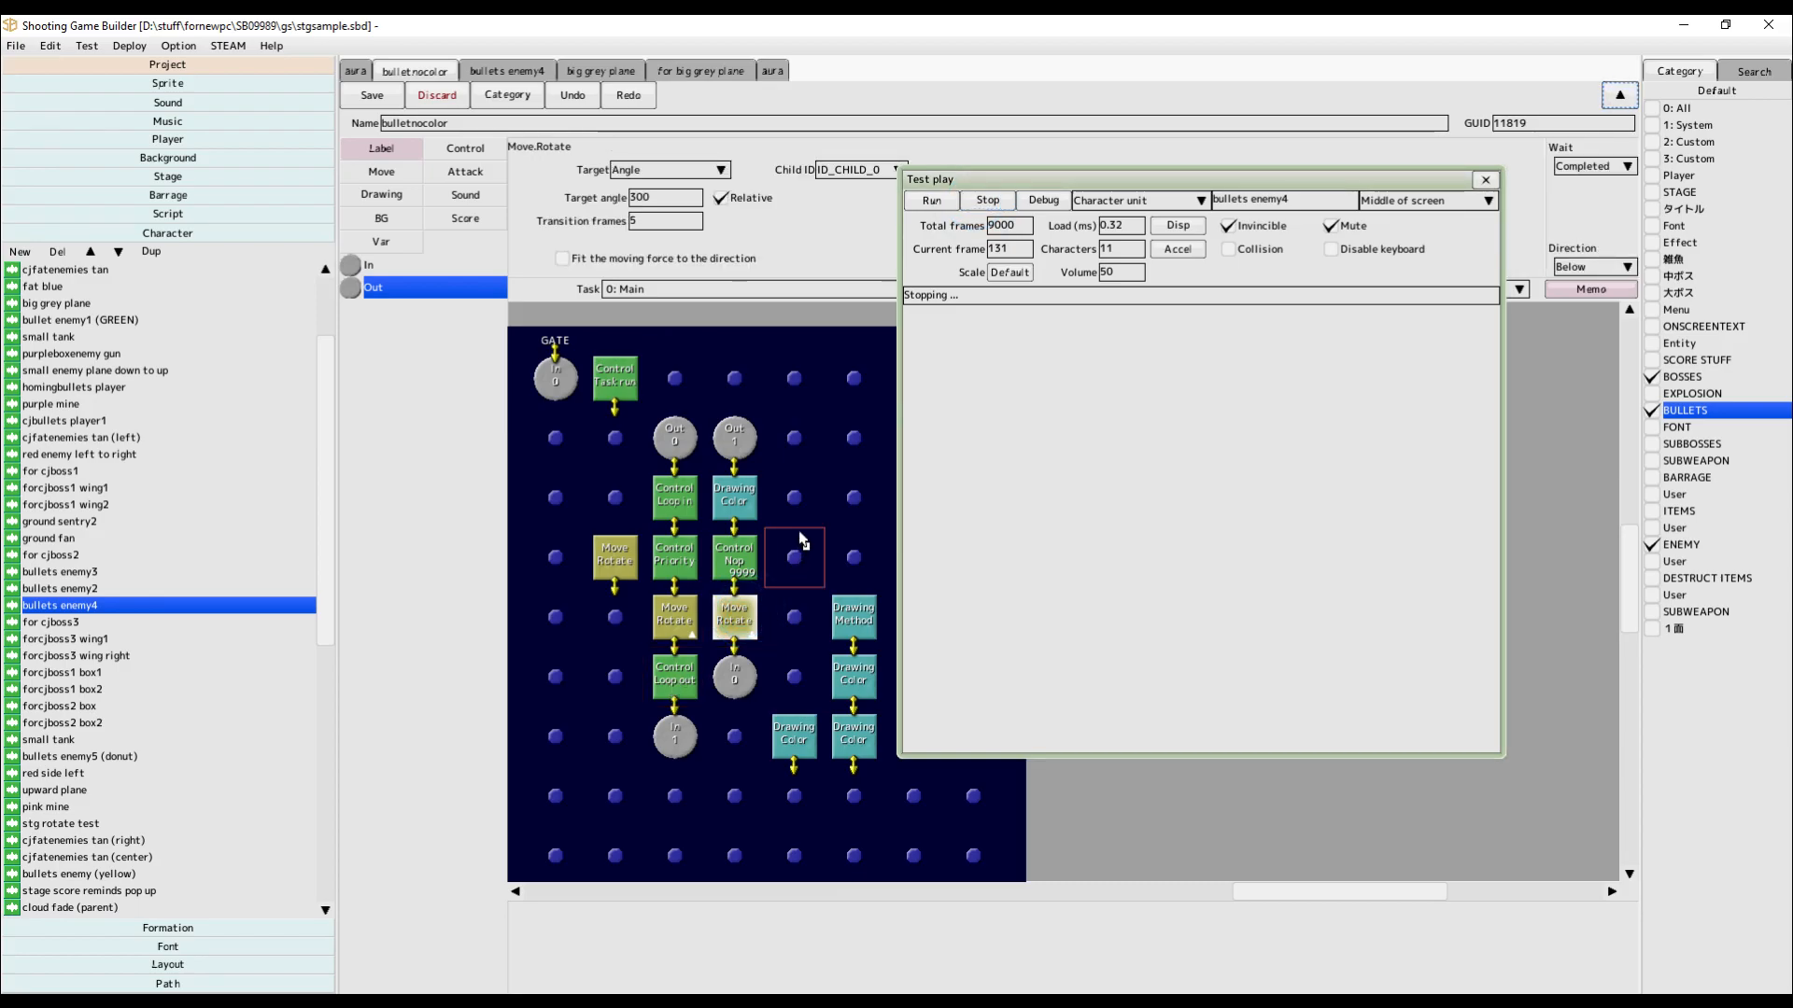
# Replace the Color panel under Out 1 with the spare 3-frame Color panel, park the old one beside it, and run the test play.
pyautogui.click(734, 684)
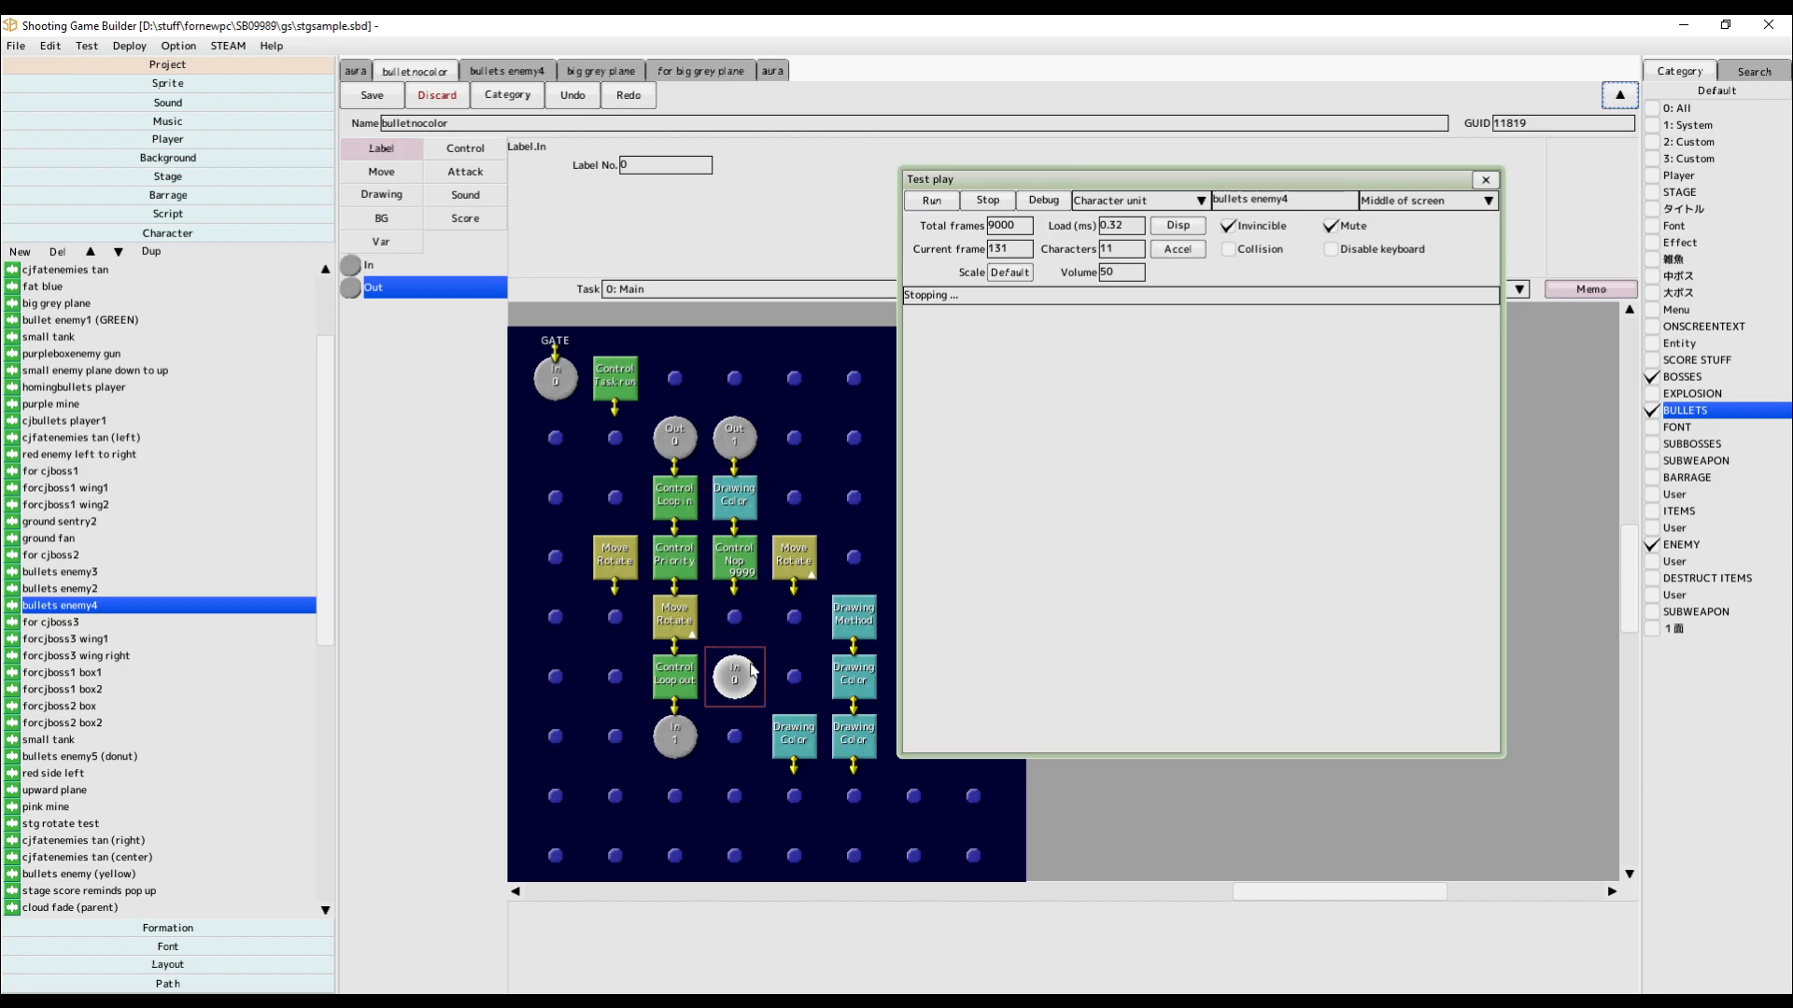
pyautogui.click(677, 434)
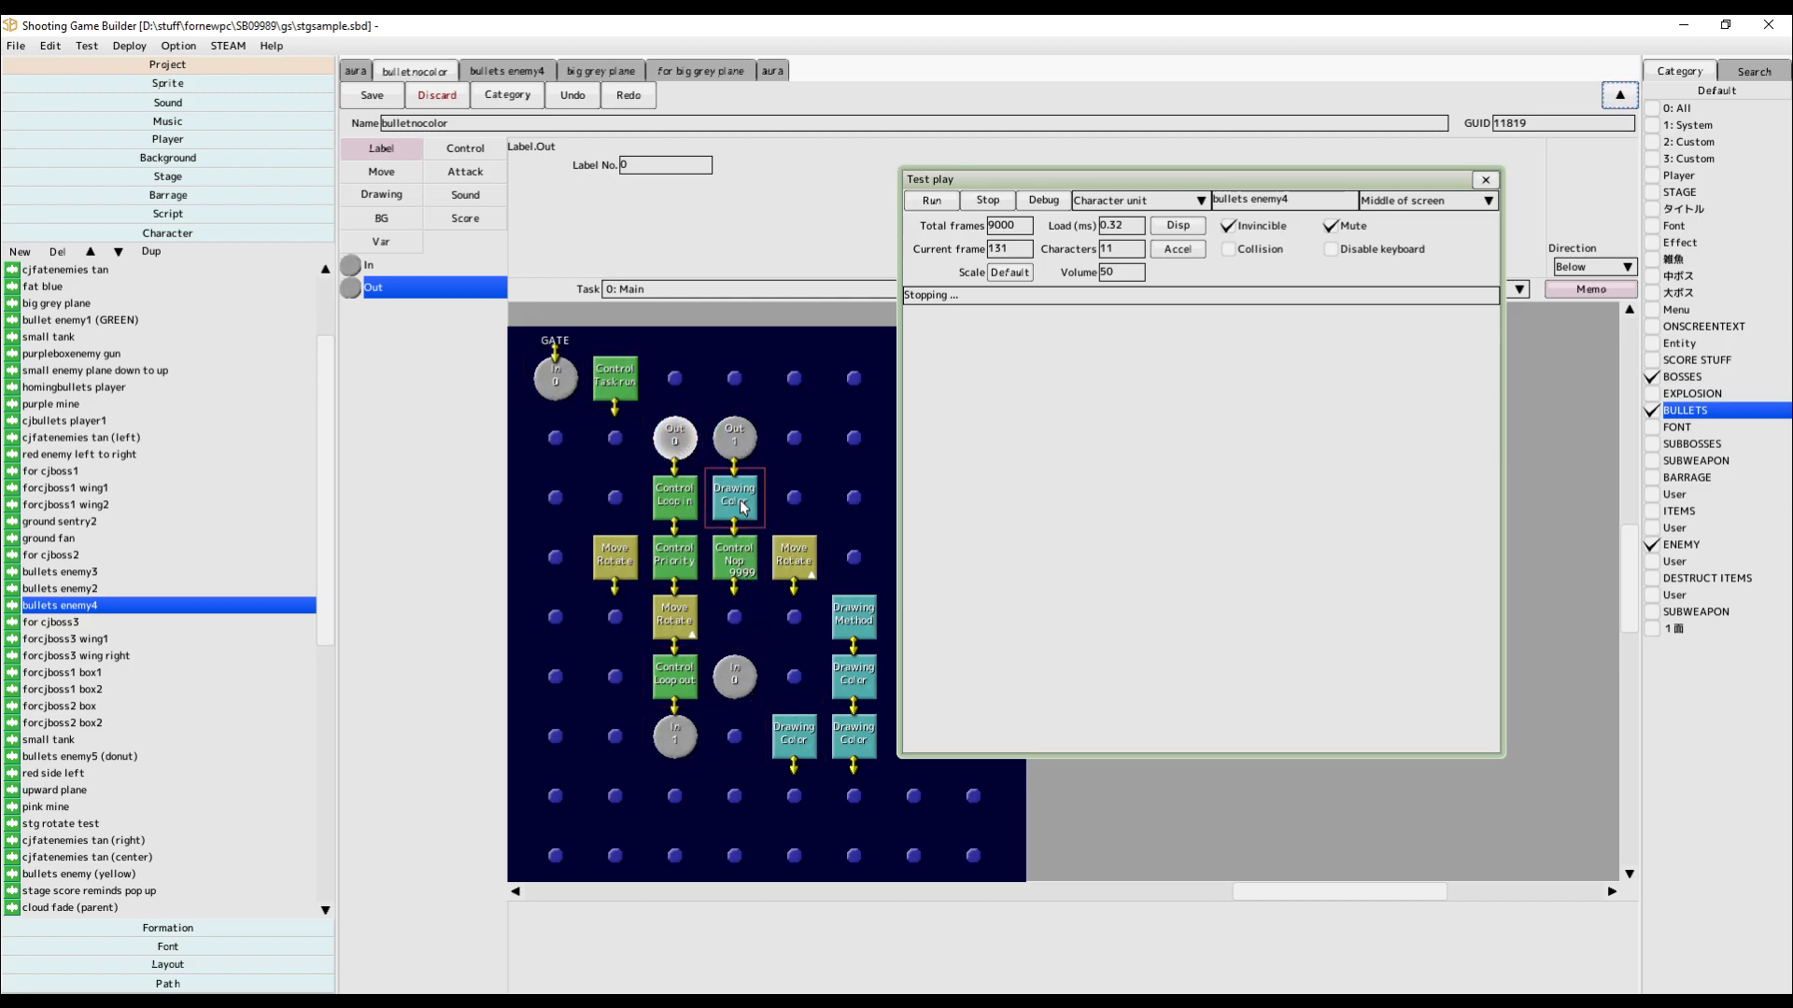
pyautogui.click(843, 679)
pyautogui.click(734, 495)
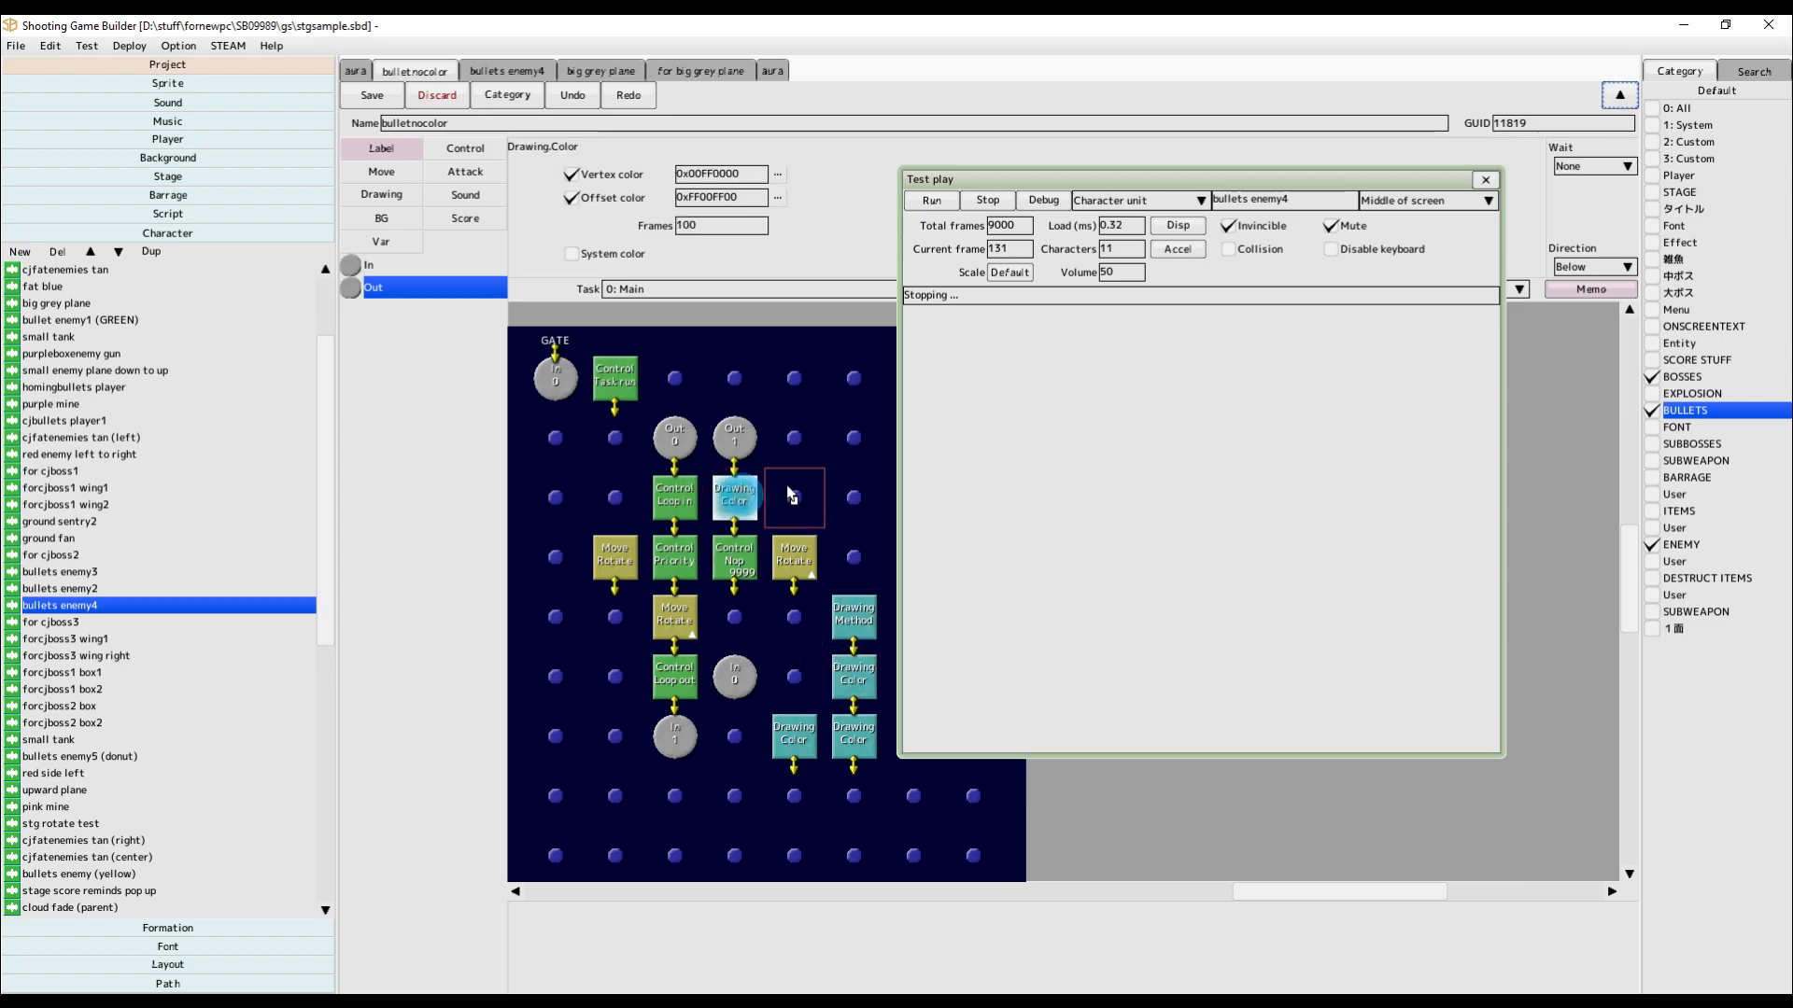
pyautogui.moveTo(799, 471)
pyautogui.mouseDown()
pyautogui.moveTo(762, 465)
pyautogui.moveTo(799, 466)
pyautogui.moveTo(805, 497)
pyautogui.mouseUp()
pyautogui.moveTo(854, 706)
pyautogui.mouseDown()
pyautogui.moveTo(800, 499)
pyautogui.moveTo(734, 497)
pyautogui.mouseUp()
pyautogui.click(931, 203)
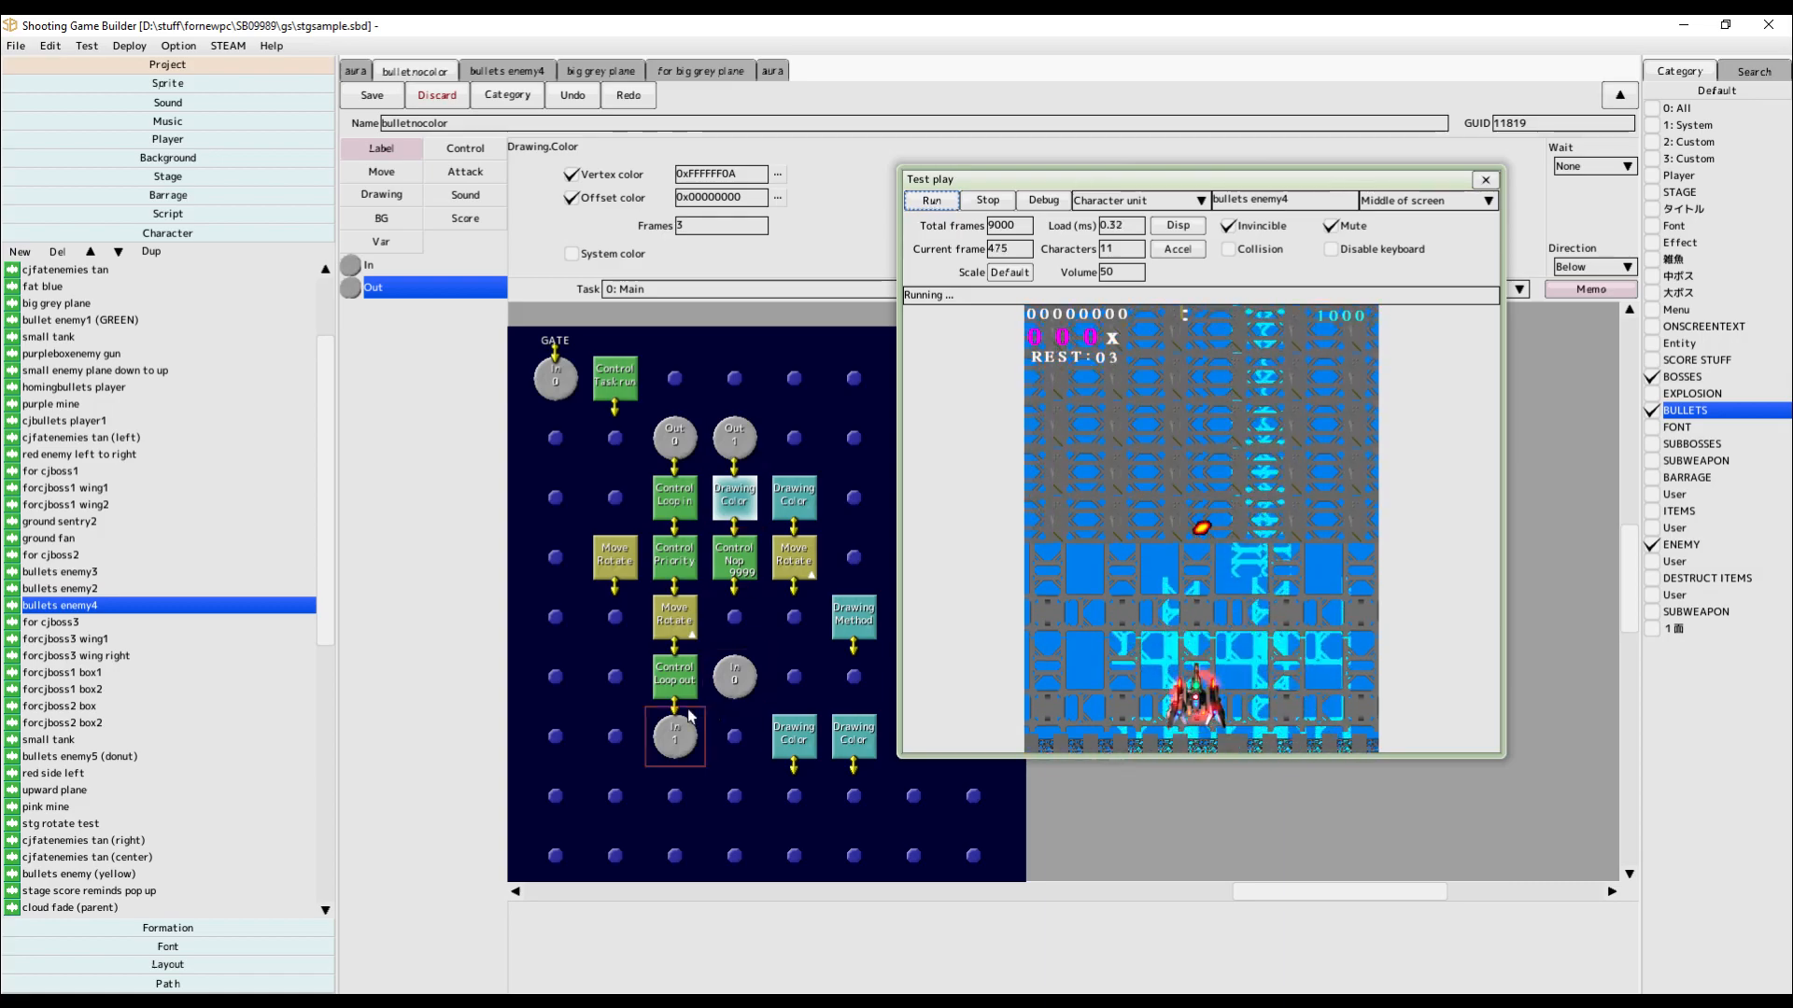
# Move the 9999-frame Nop panel out of the column to the spot beside Out 1 and rerun the test play.
pyautogui.click(734, 558)
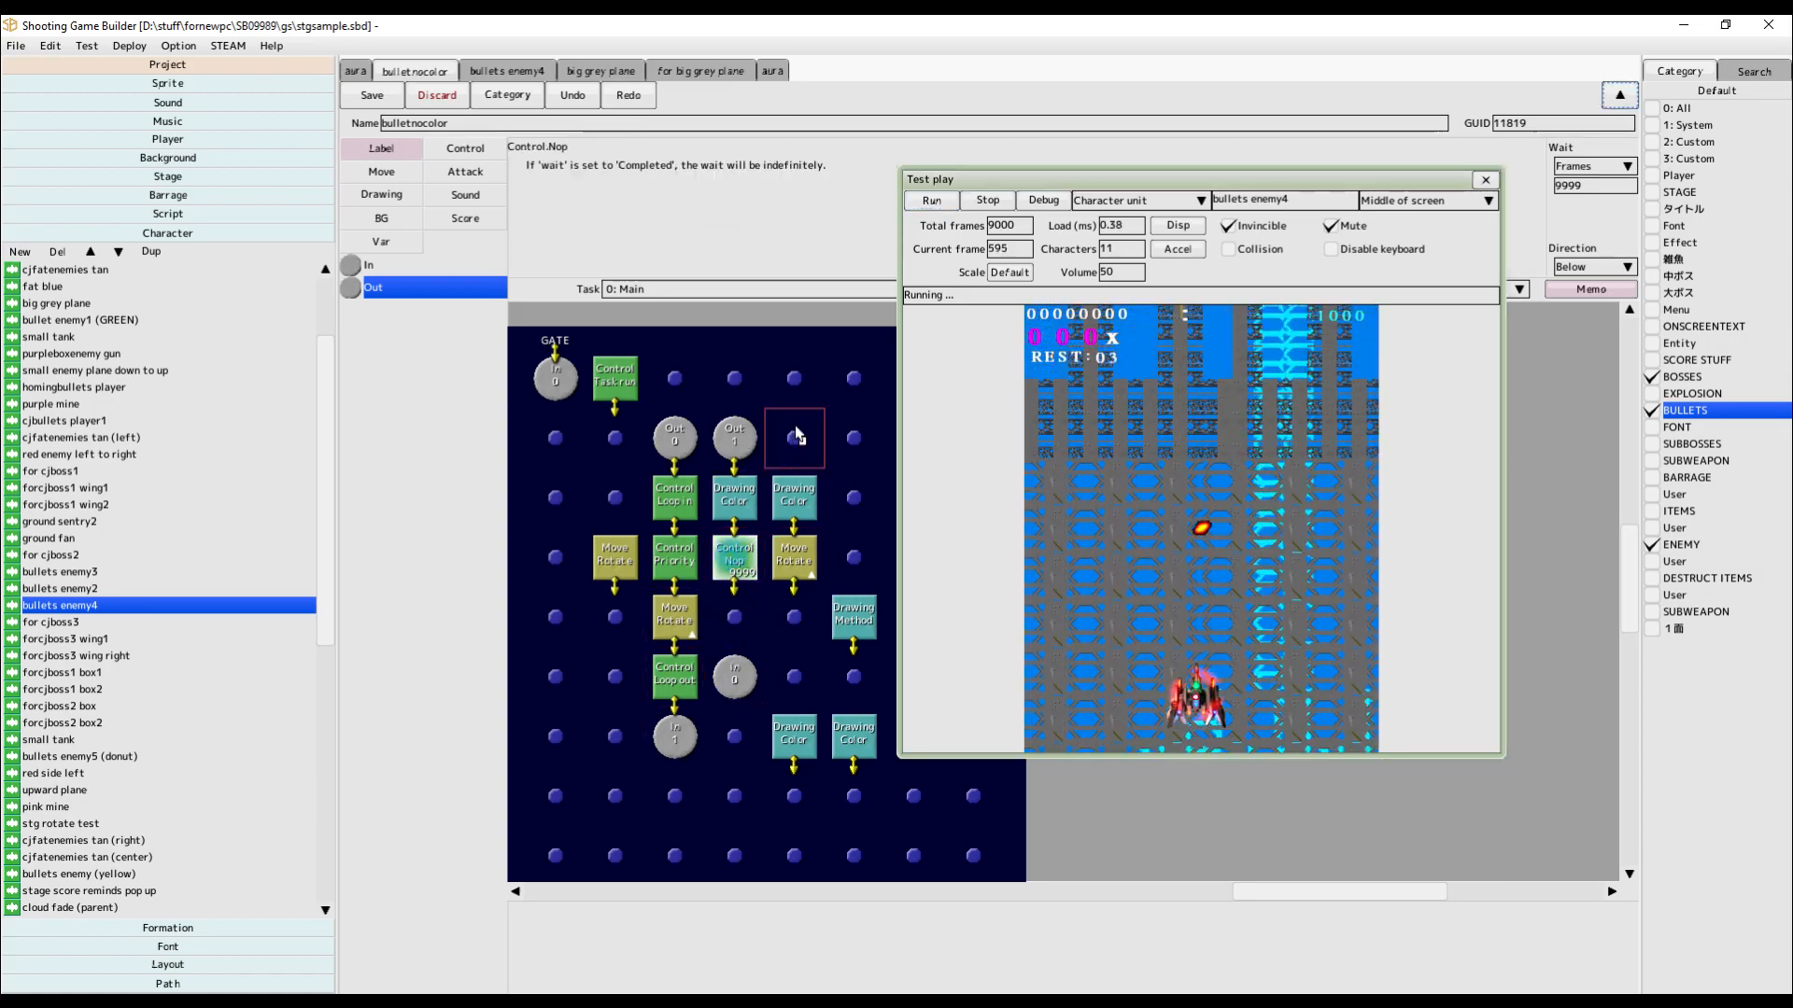
pyautogui.moveTo(796, 441); pyautogui.dragTo(794, 439)
pyautogui.click(941, 201)
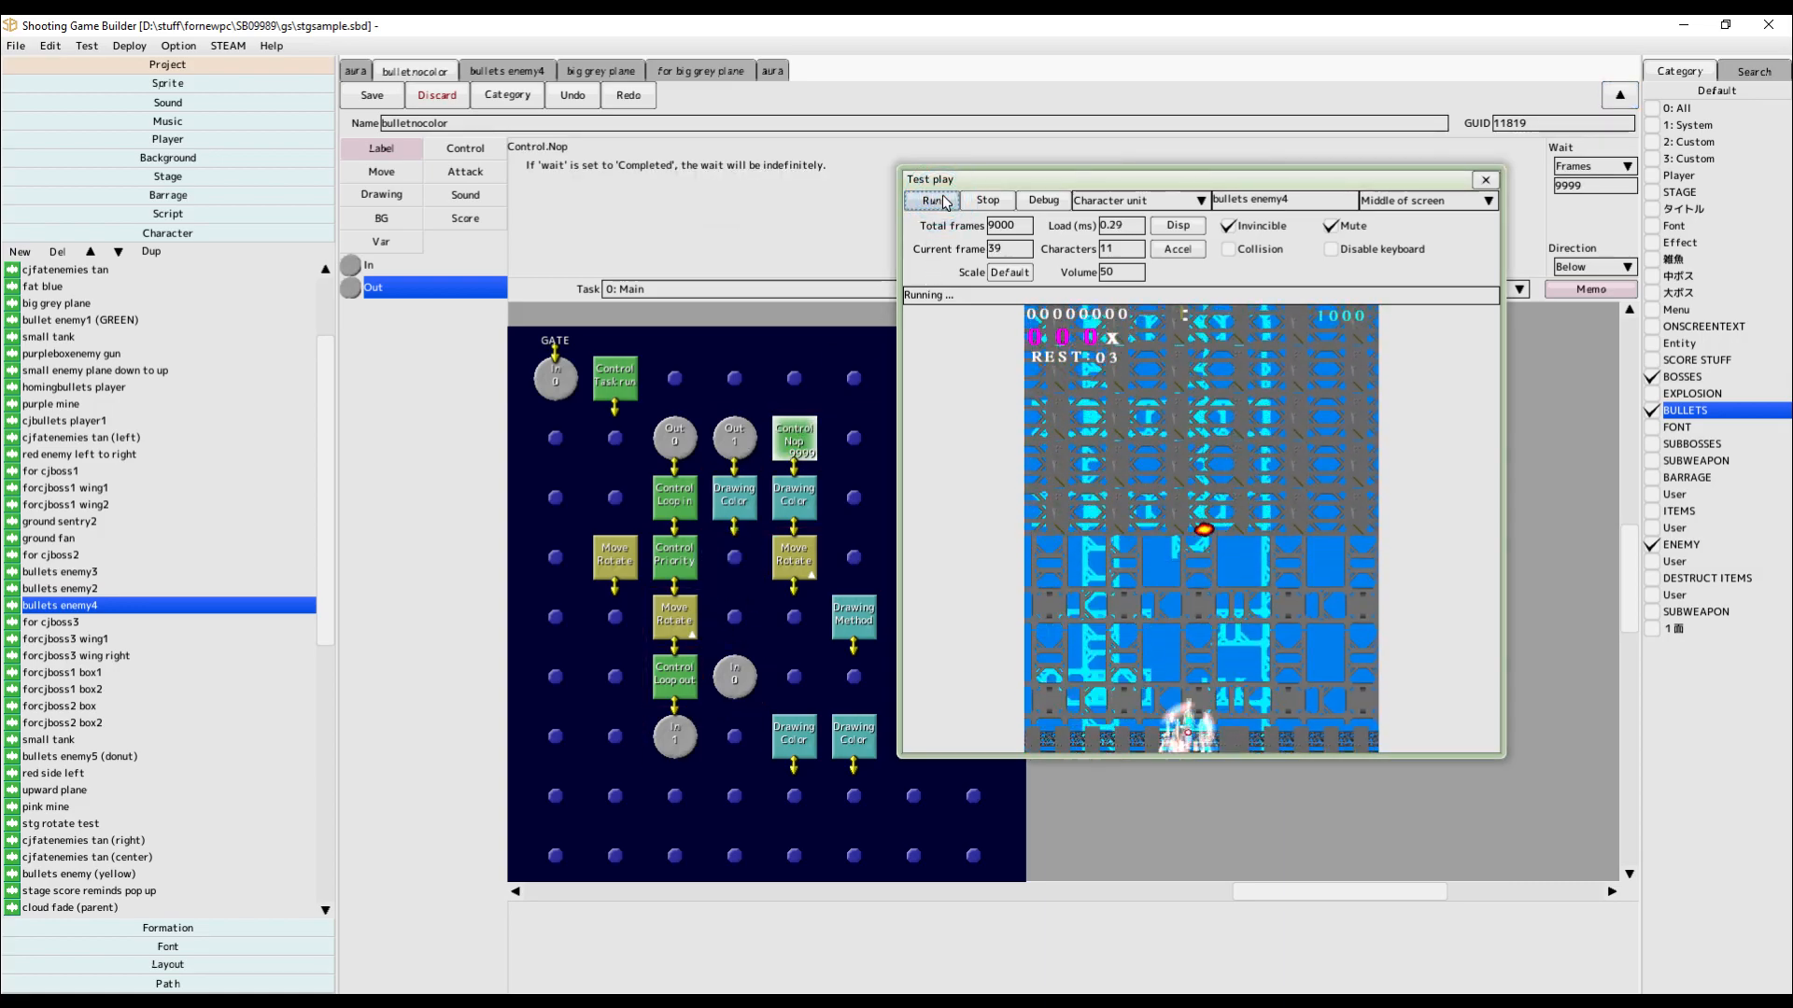
# Move the In 0 label up directly beneath the Color panel and rerun the test play.
pyautogui.click(734, 676)
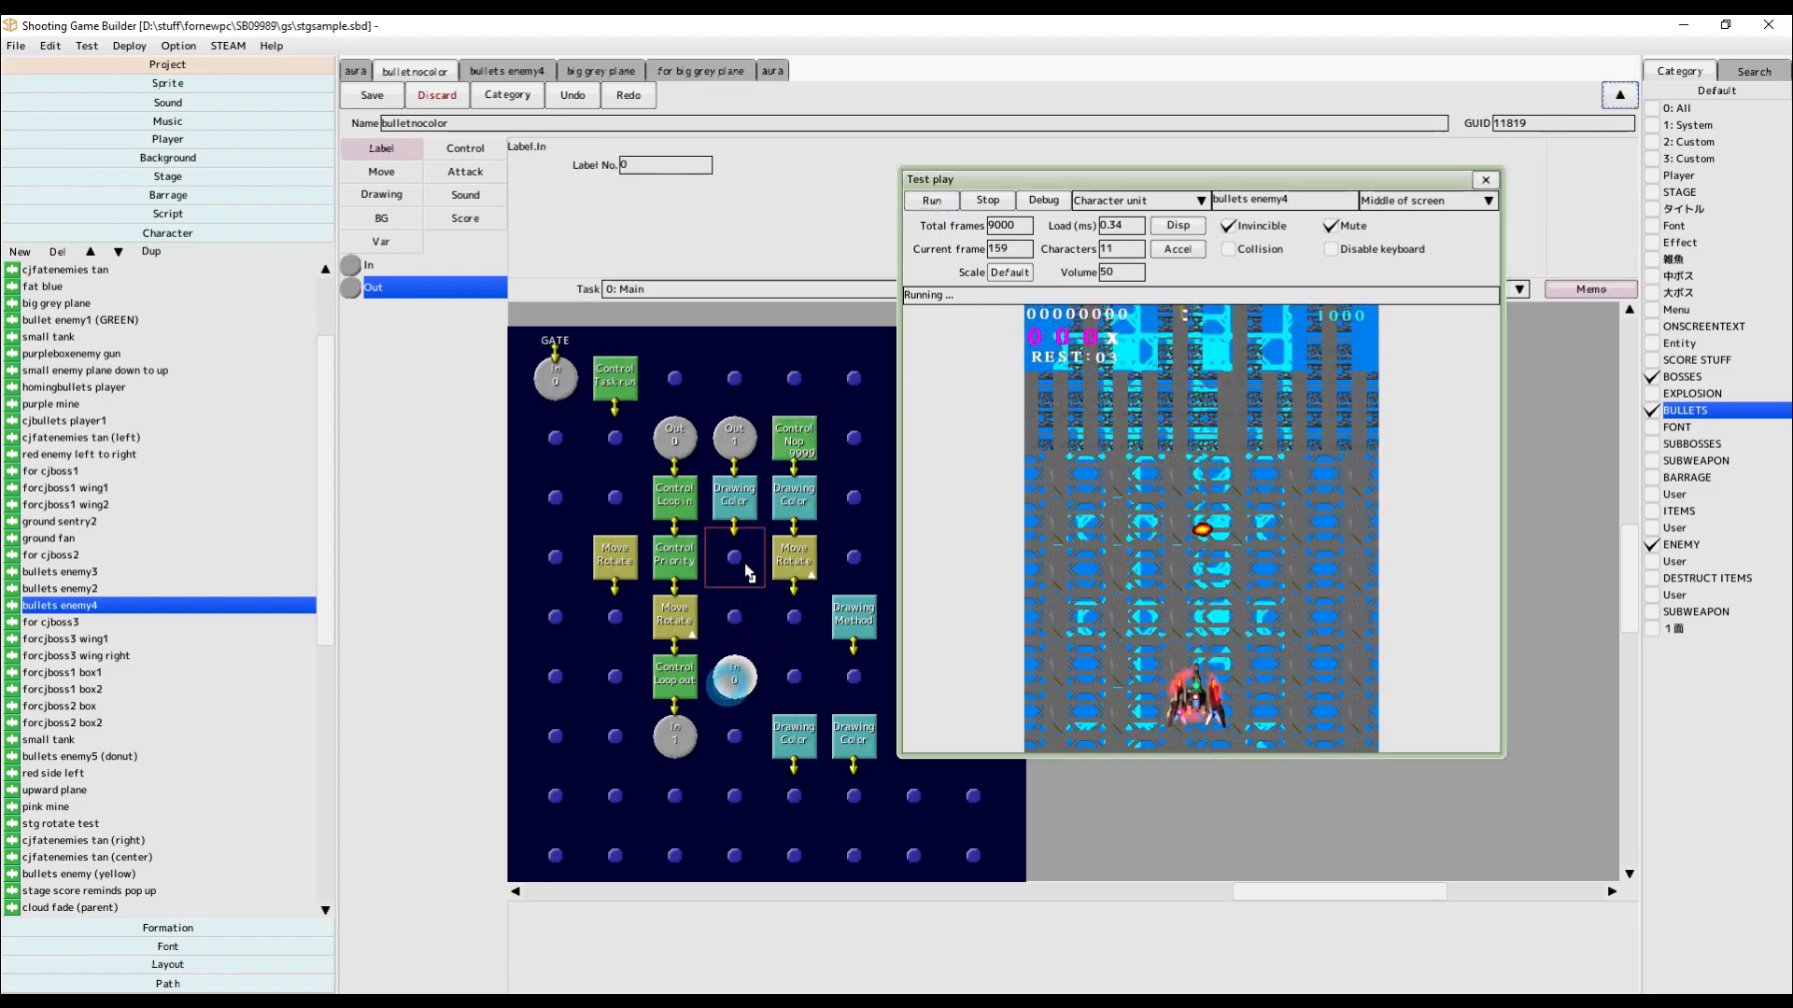
pyautogui.moveTo(747, 573); pyautogui.dragTo(745, 570)
pyautogui.click(947, 203)
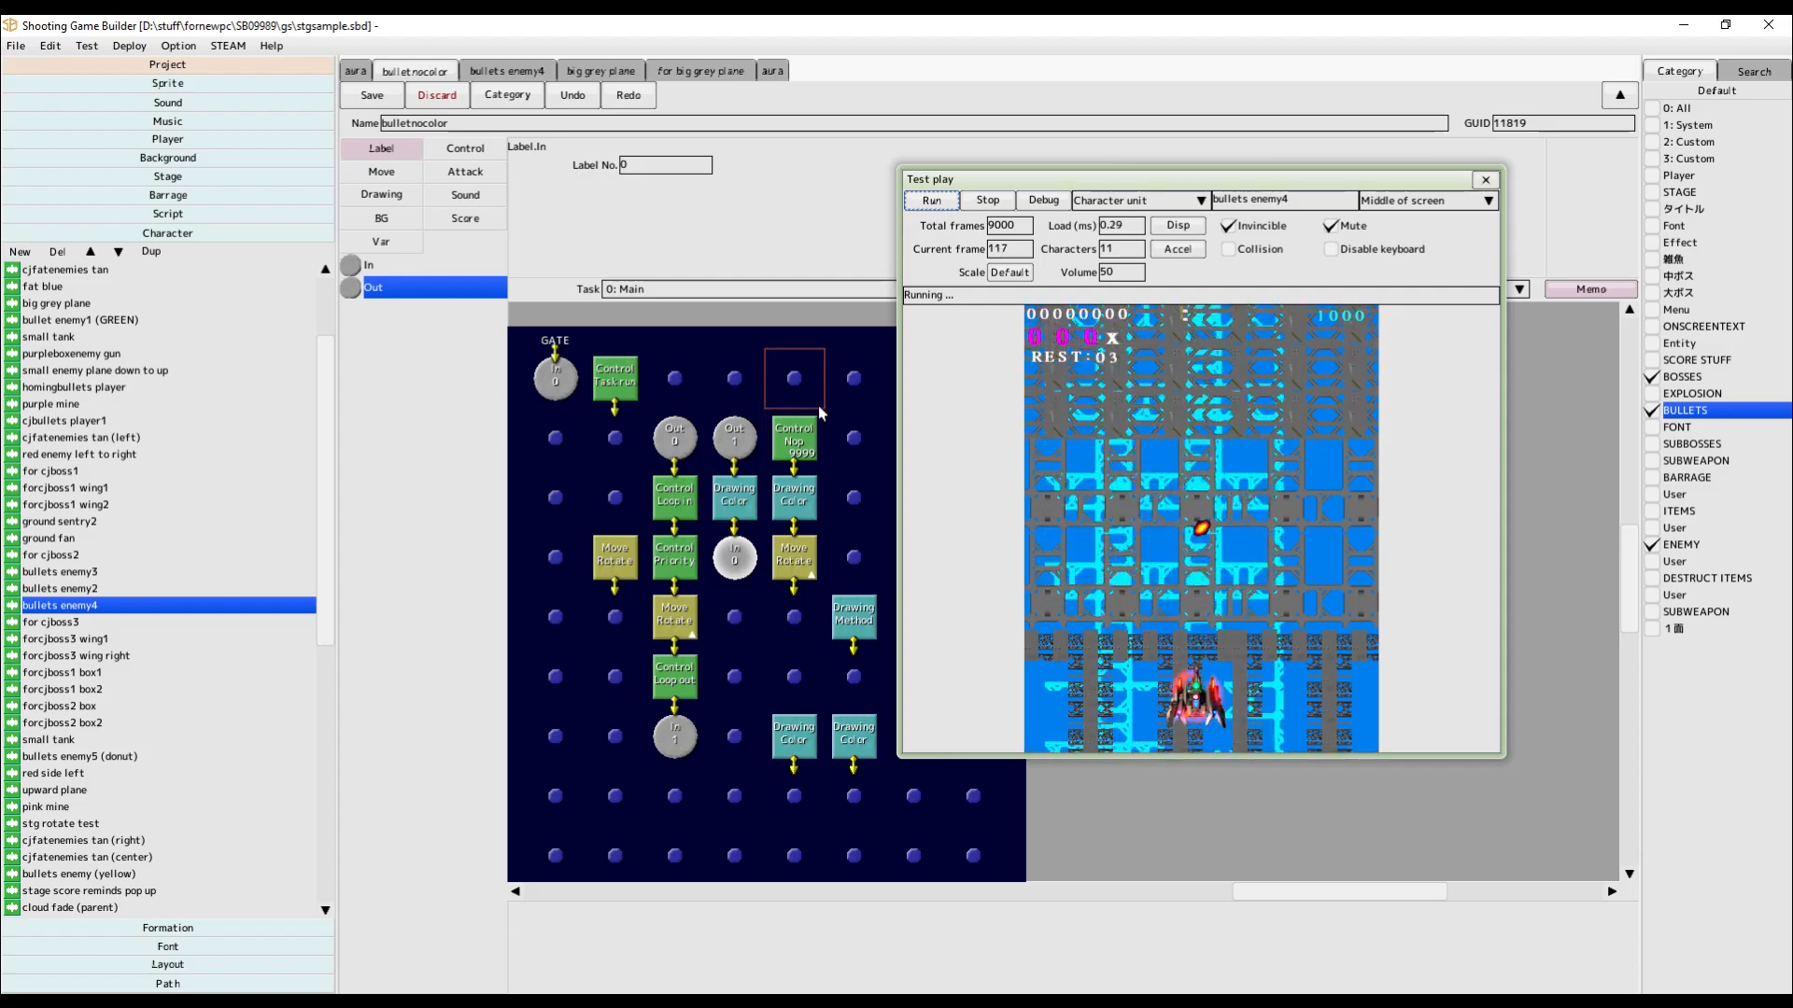
# Shift the In 0 label one row down, insert the parked 100-frame Color panel above it, and rerun the test play.
pyautogui.click(794, 438)
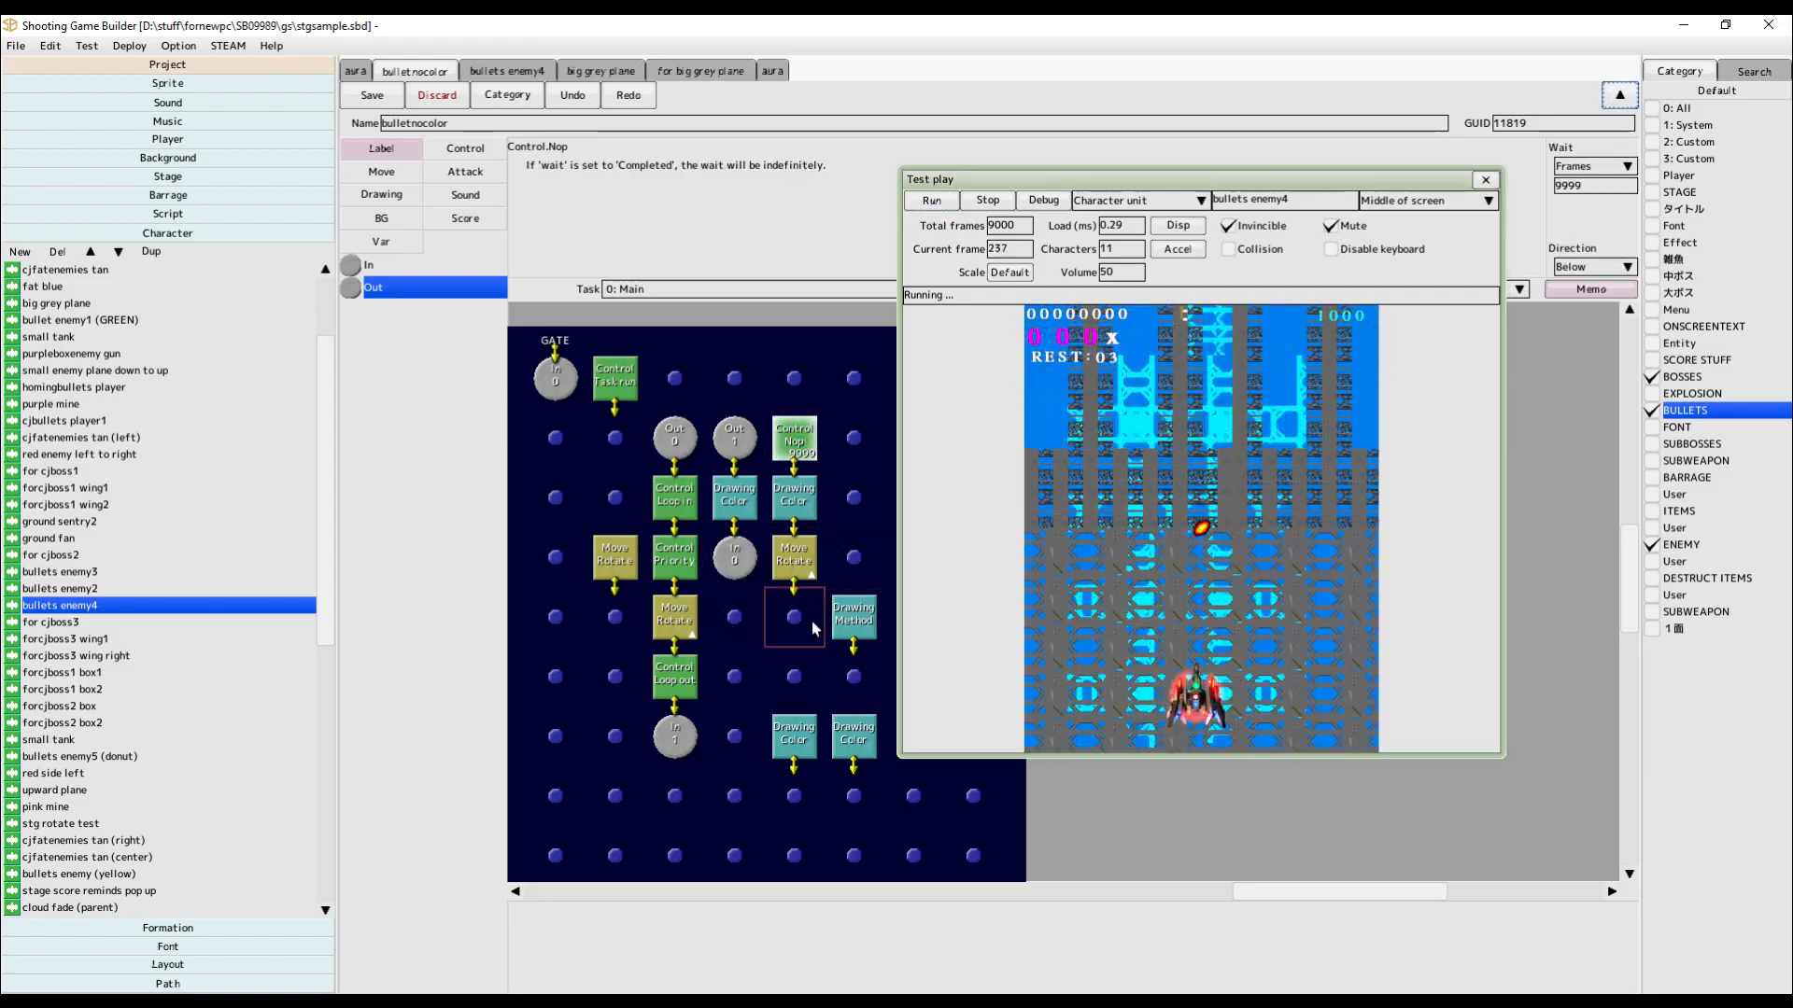
pyautogui.moveTo(747, 561); pyautogui.dragTo(735, 617)
pyautogui.moveTo(793, 504); pyautogui.dragTo(734, 560)
pyautogui.click(930, 202)
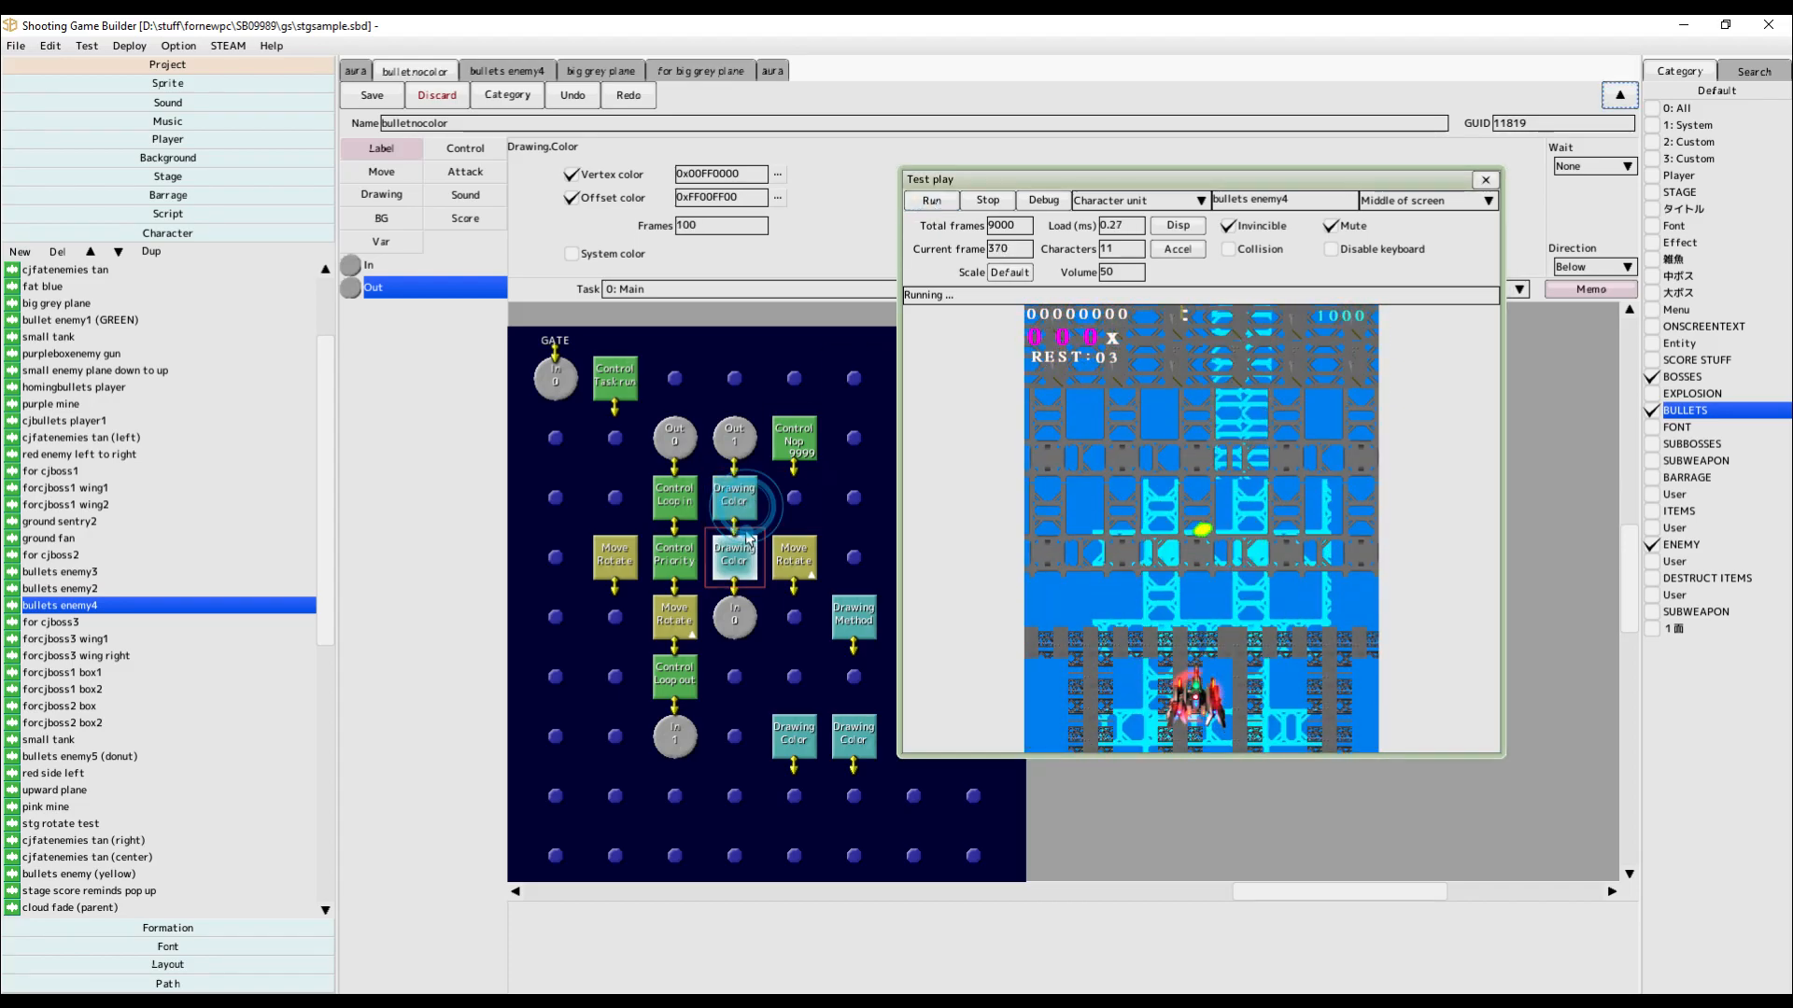
# Shift the In 0 label down again, insert the spare 1-frame Color panel as third in the column, and rerun the test play.
pyautogui.click(738, 617)
pyautogui.moveTo(743, 654); pyautogui.dragTo(744, 665)
pyautogui.moveTo(794, 733); pyautogui.dragTo(750, 636)
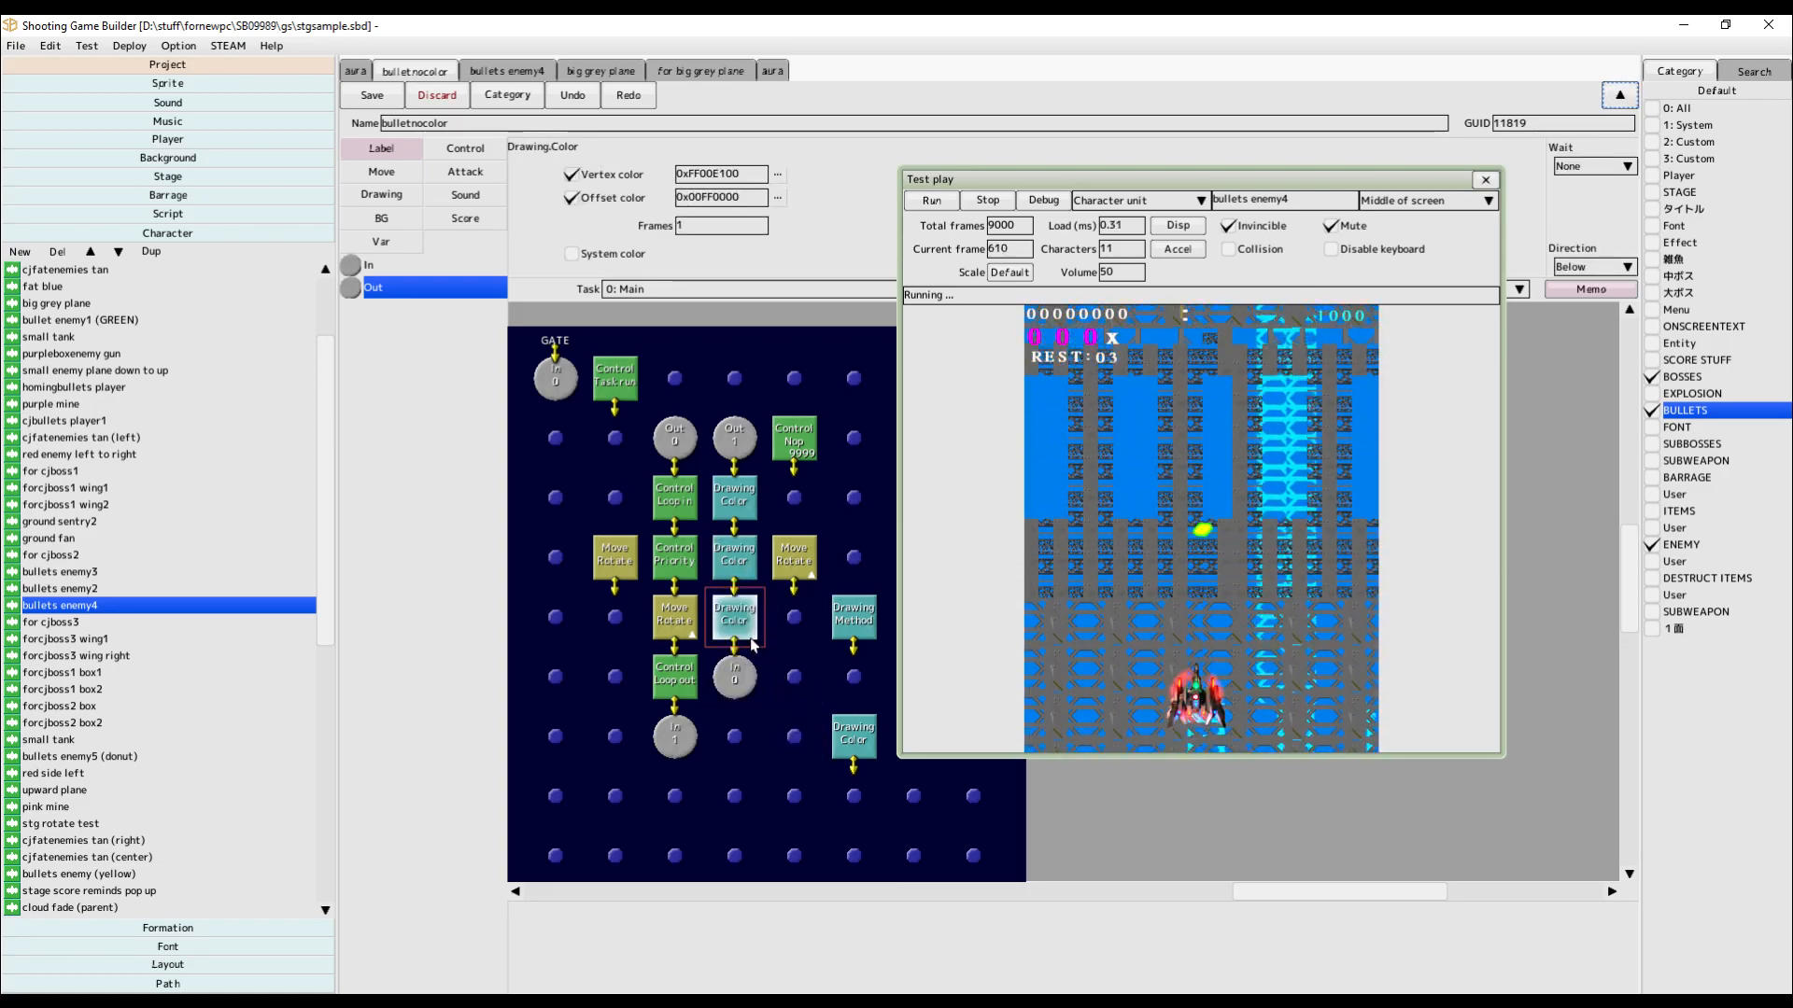
pyautogui.click(934, 201)
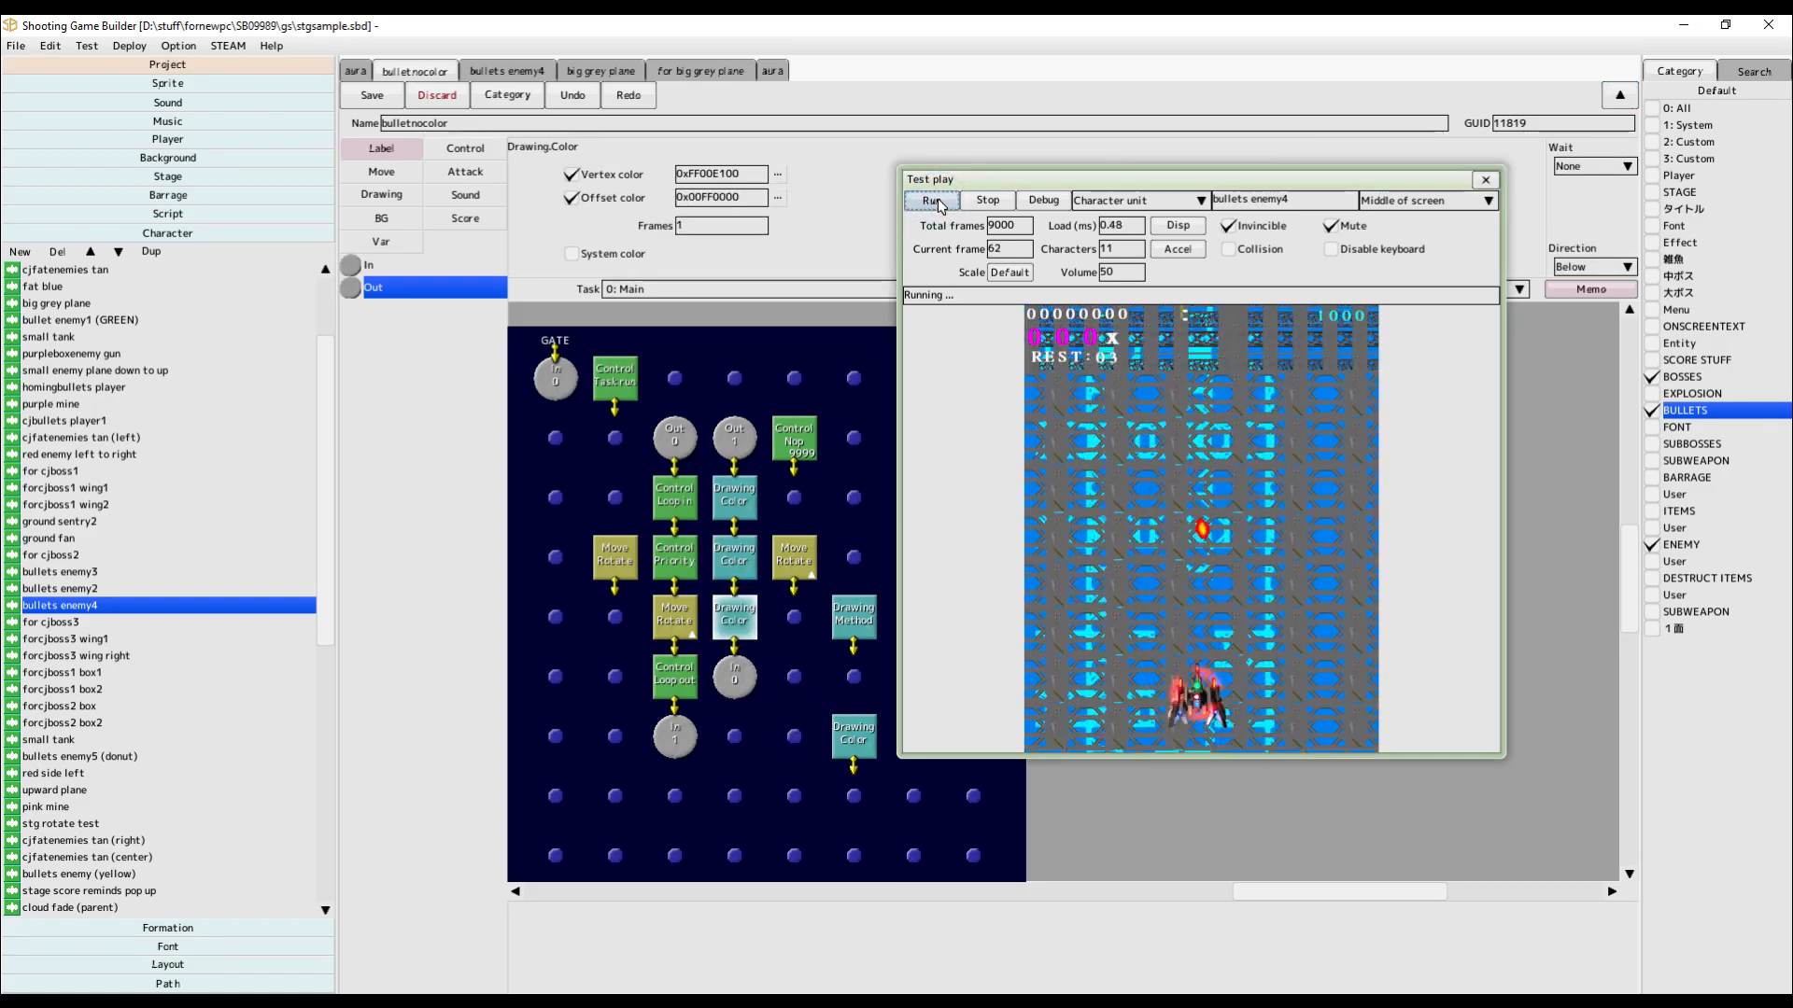
# Set the third Color panel's Frames to 50 and rerun the test play.
pyautogui.click(737, 615)
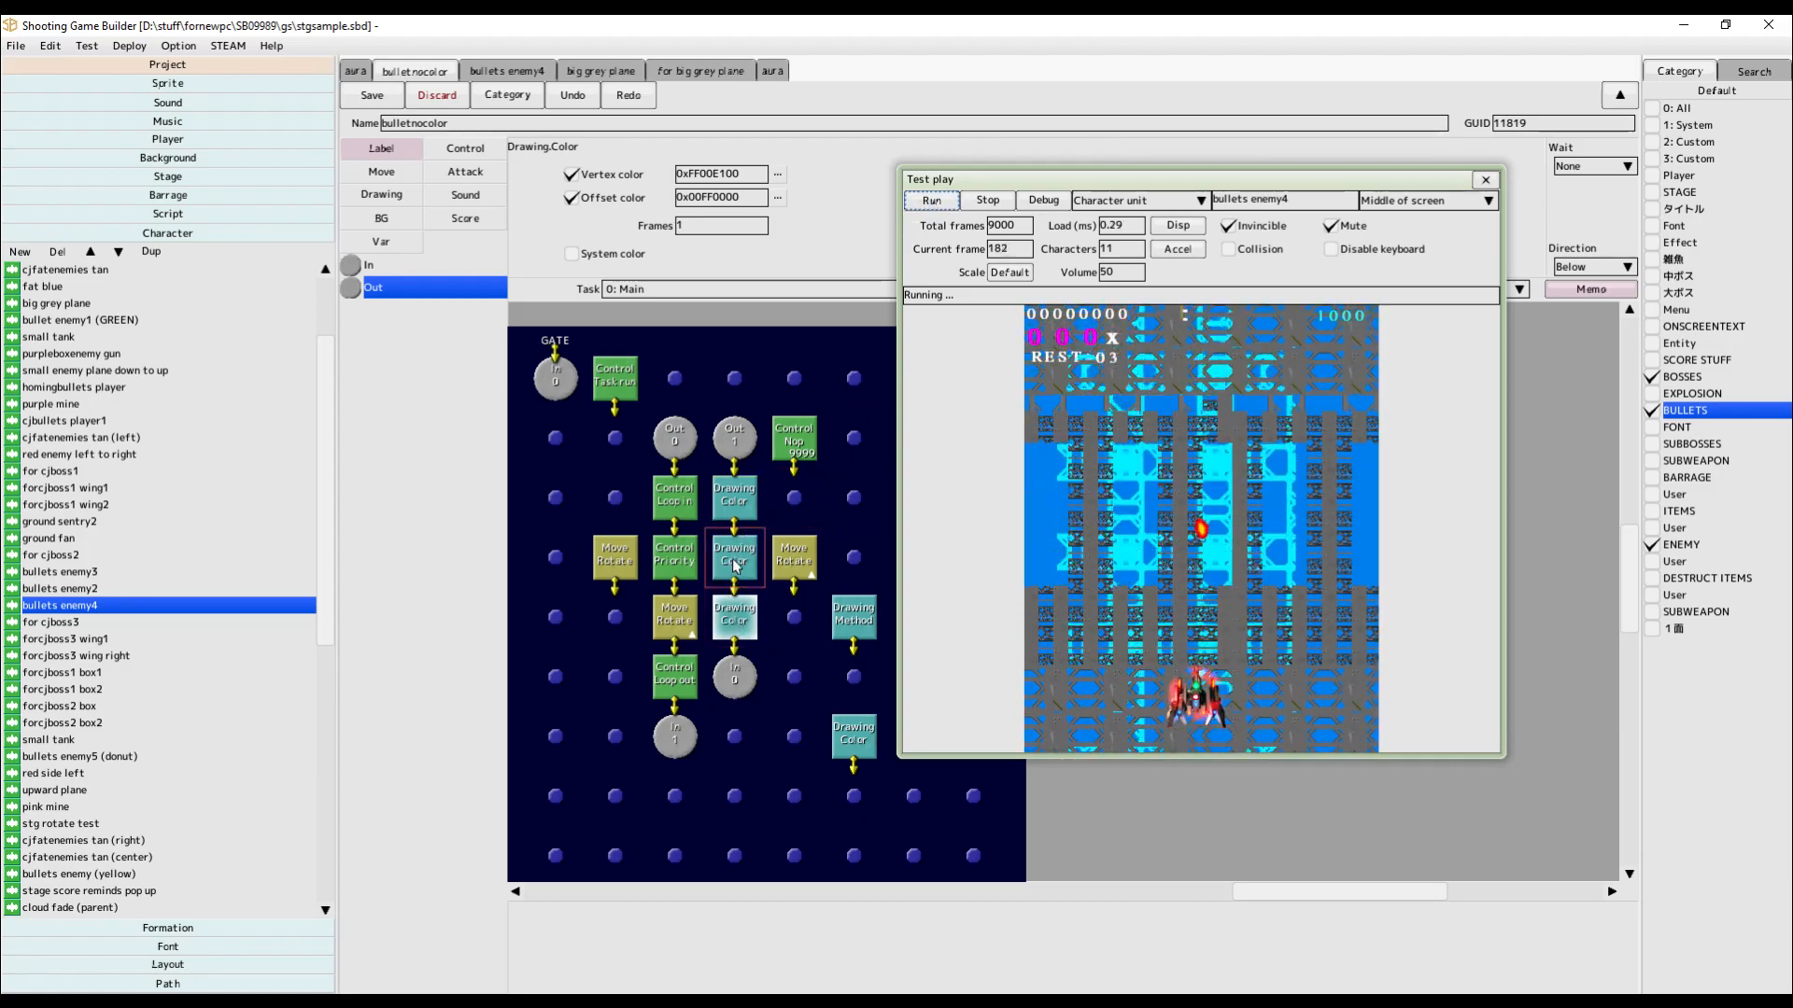
pyautogui.click(738, 607)
pyautogui.click(725, 231)
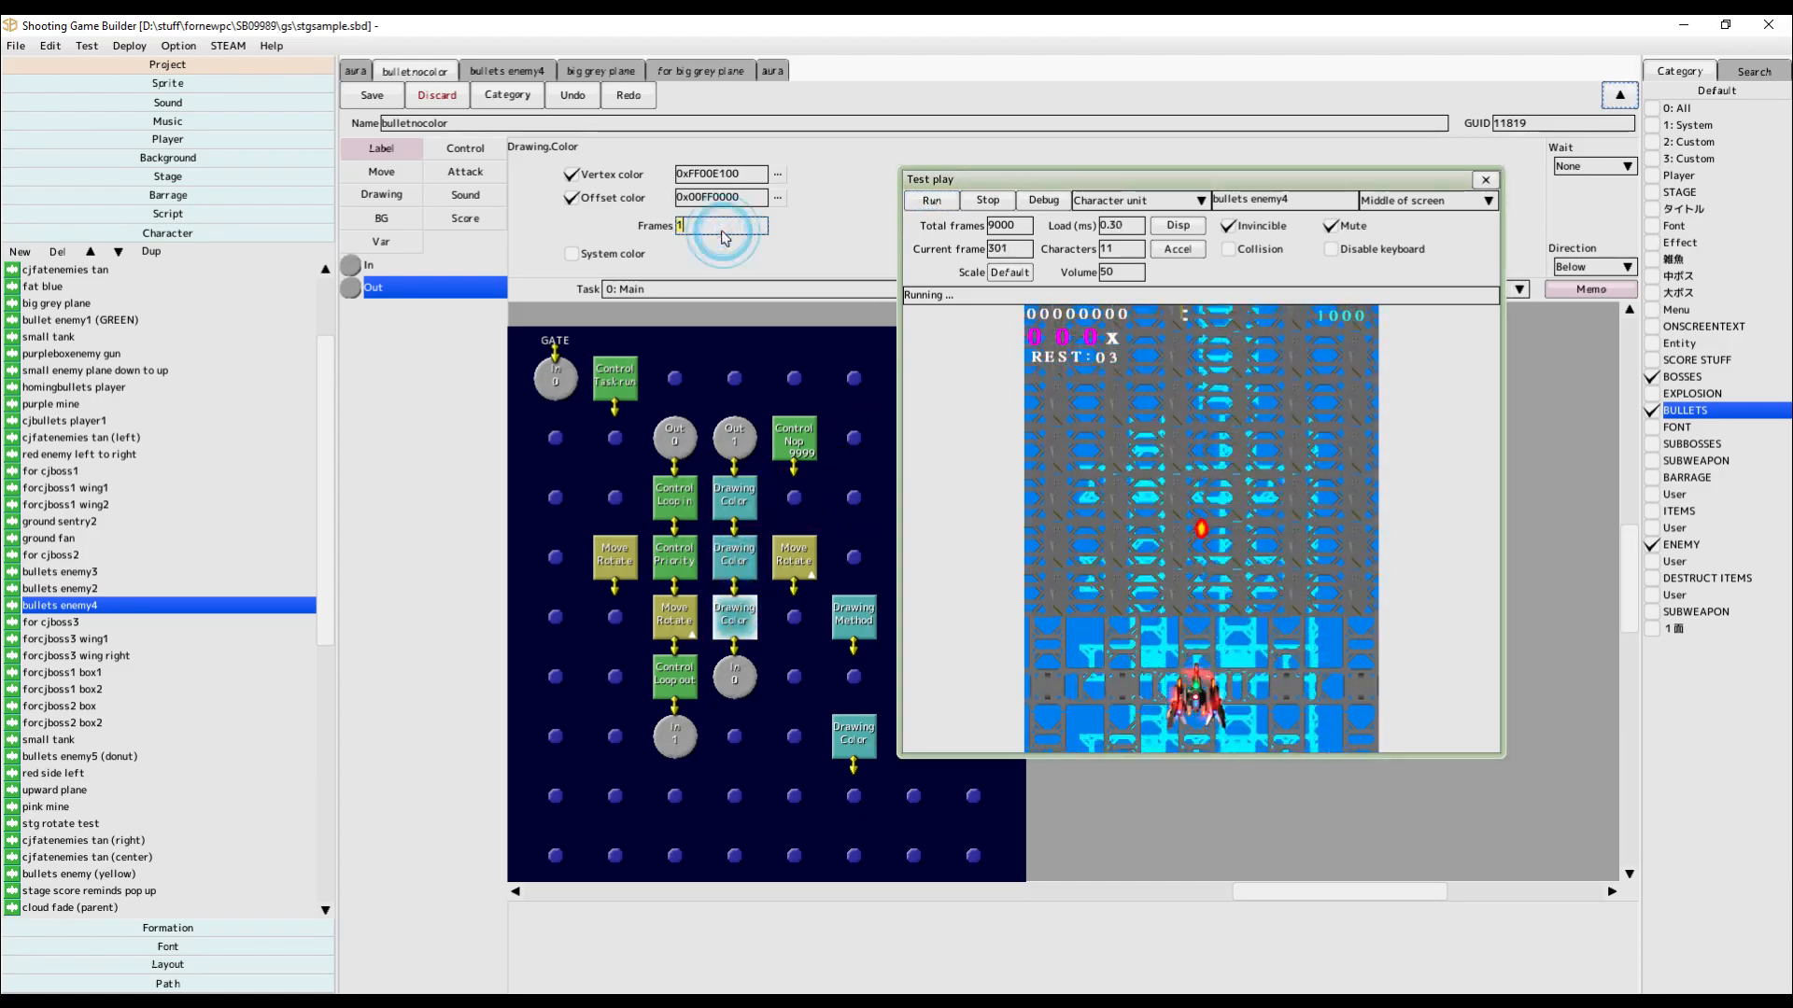
pyautogui.write('0')
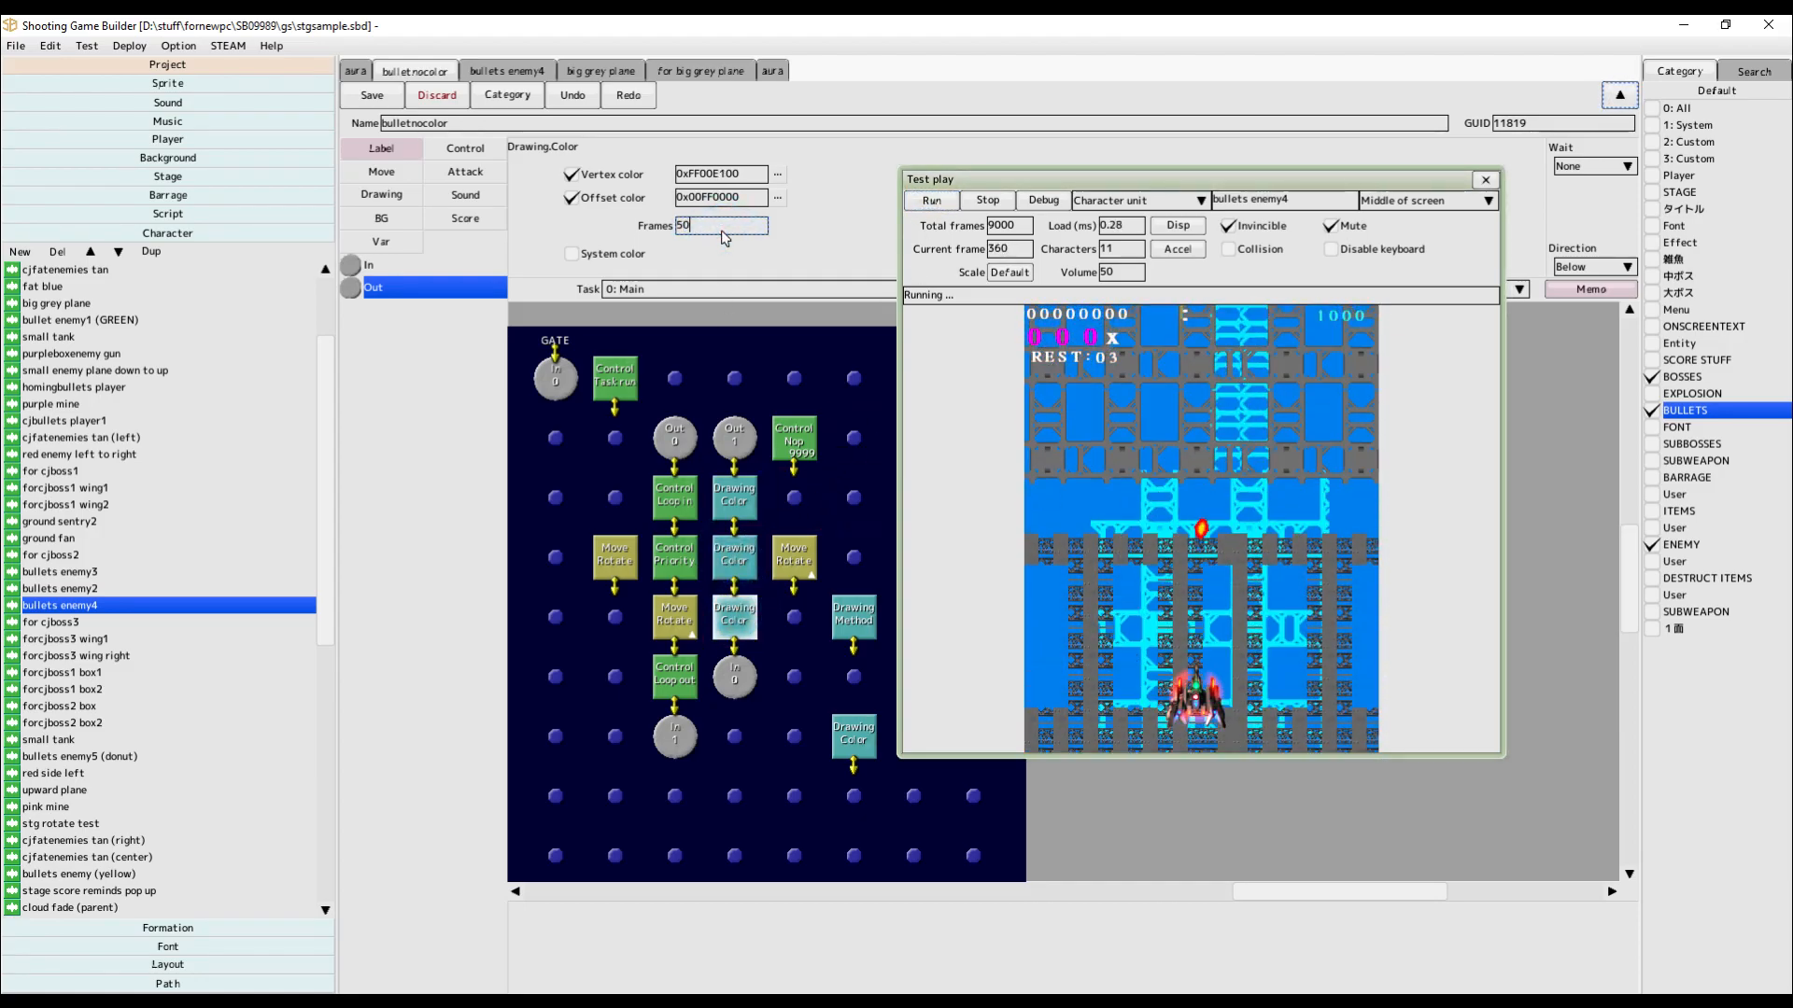
pyautogui.click(937, 198)
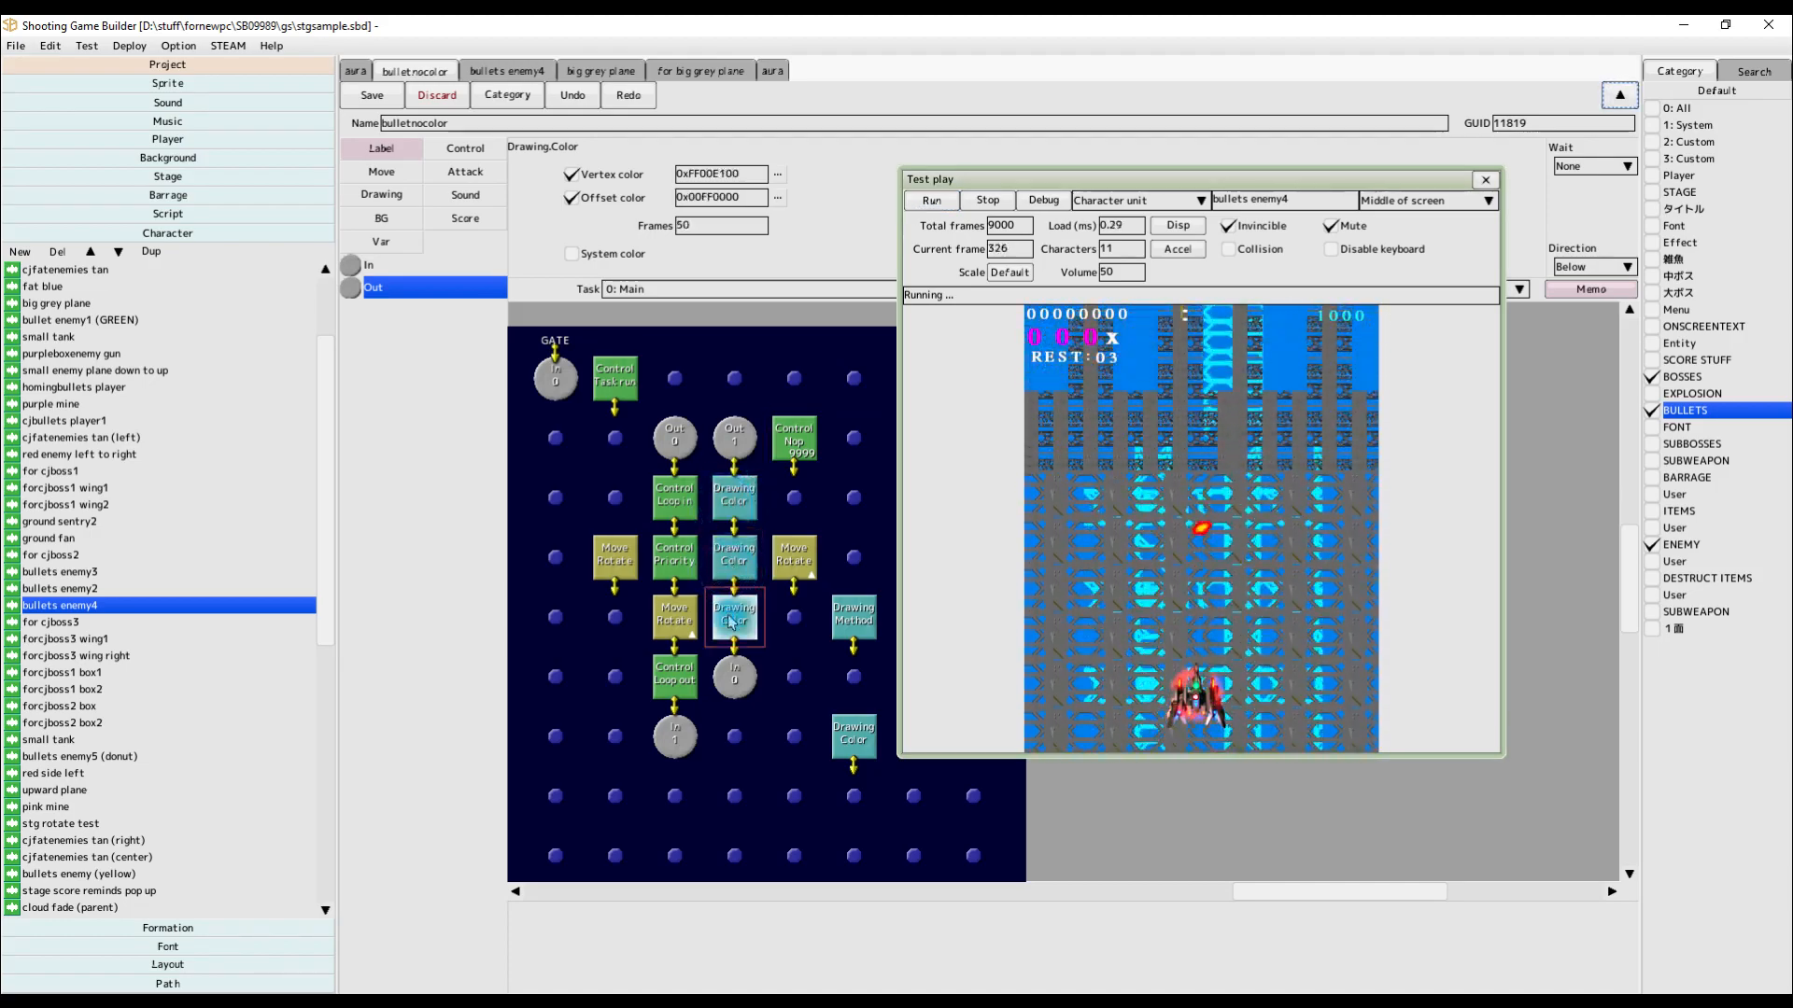
# Move the In 0 label one row down, insert the last spare Color panel above it as the fourth, and rerun the test play.
pyautogui.moveTo(771, 647); pyautogui.dragTo(732, 655)
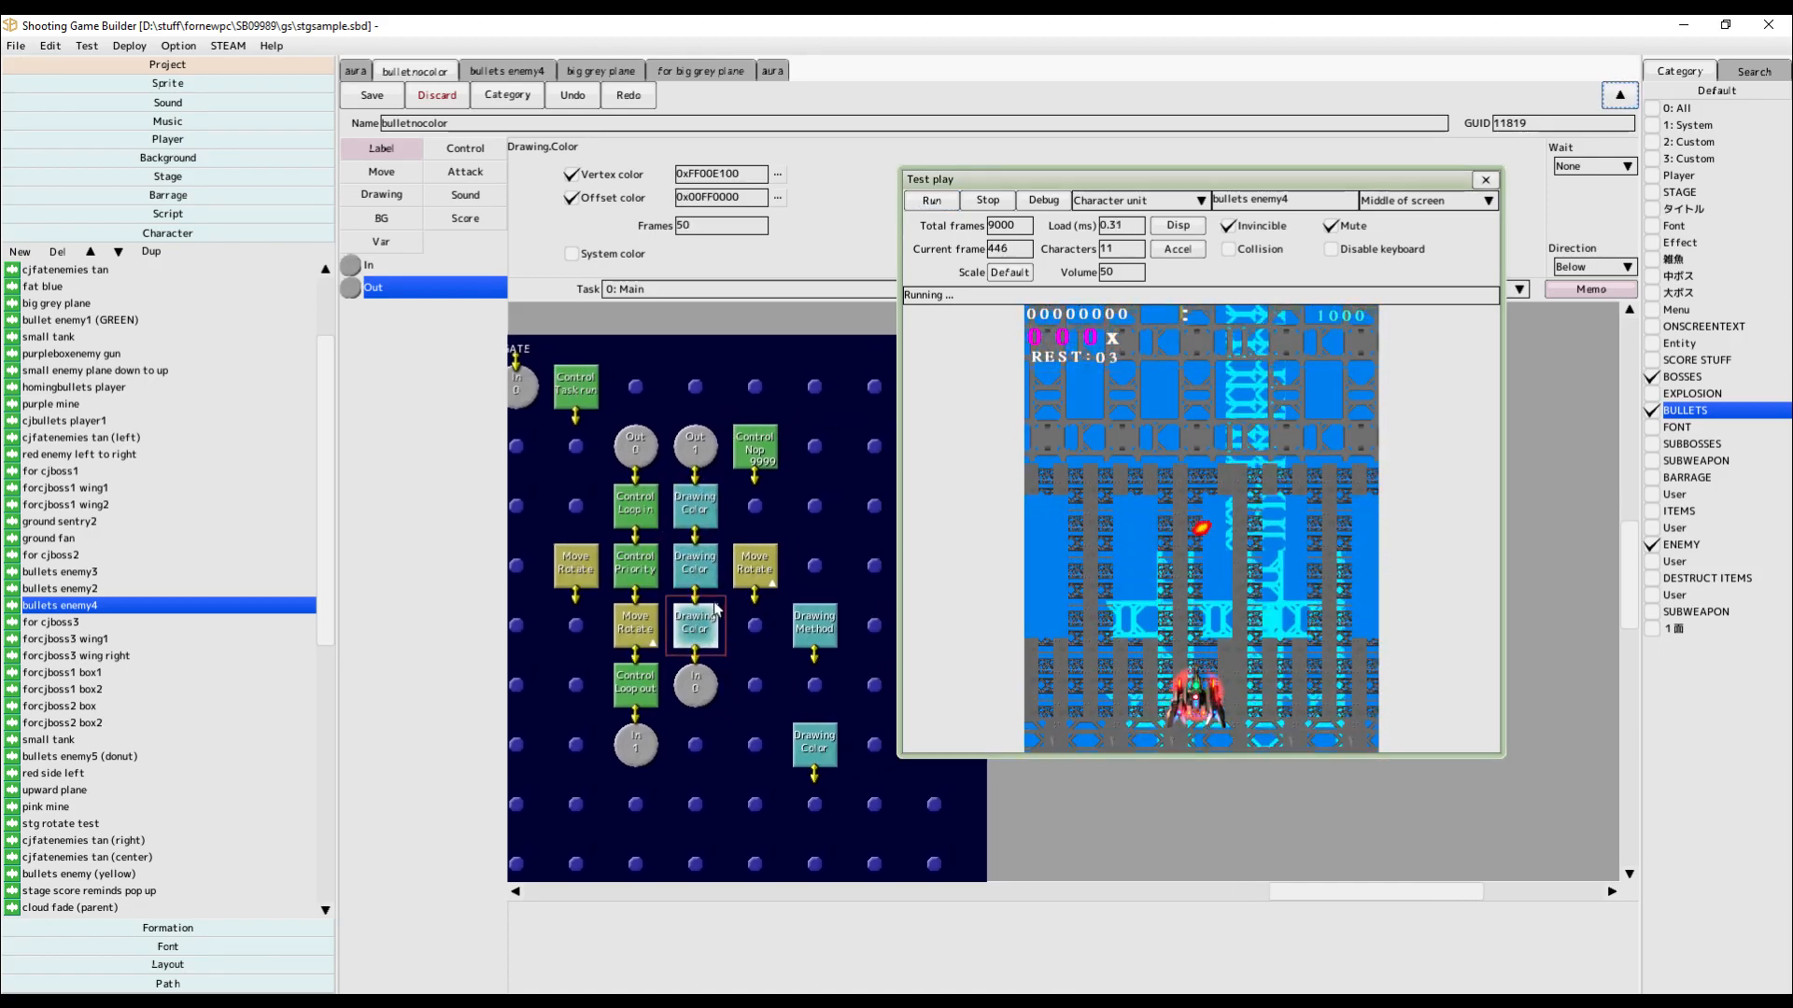
pyautogui.click(698, 507)
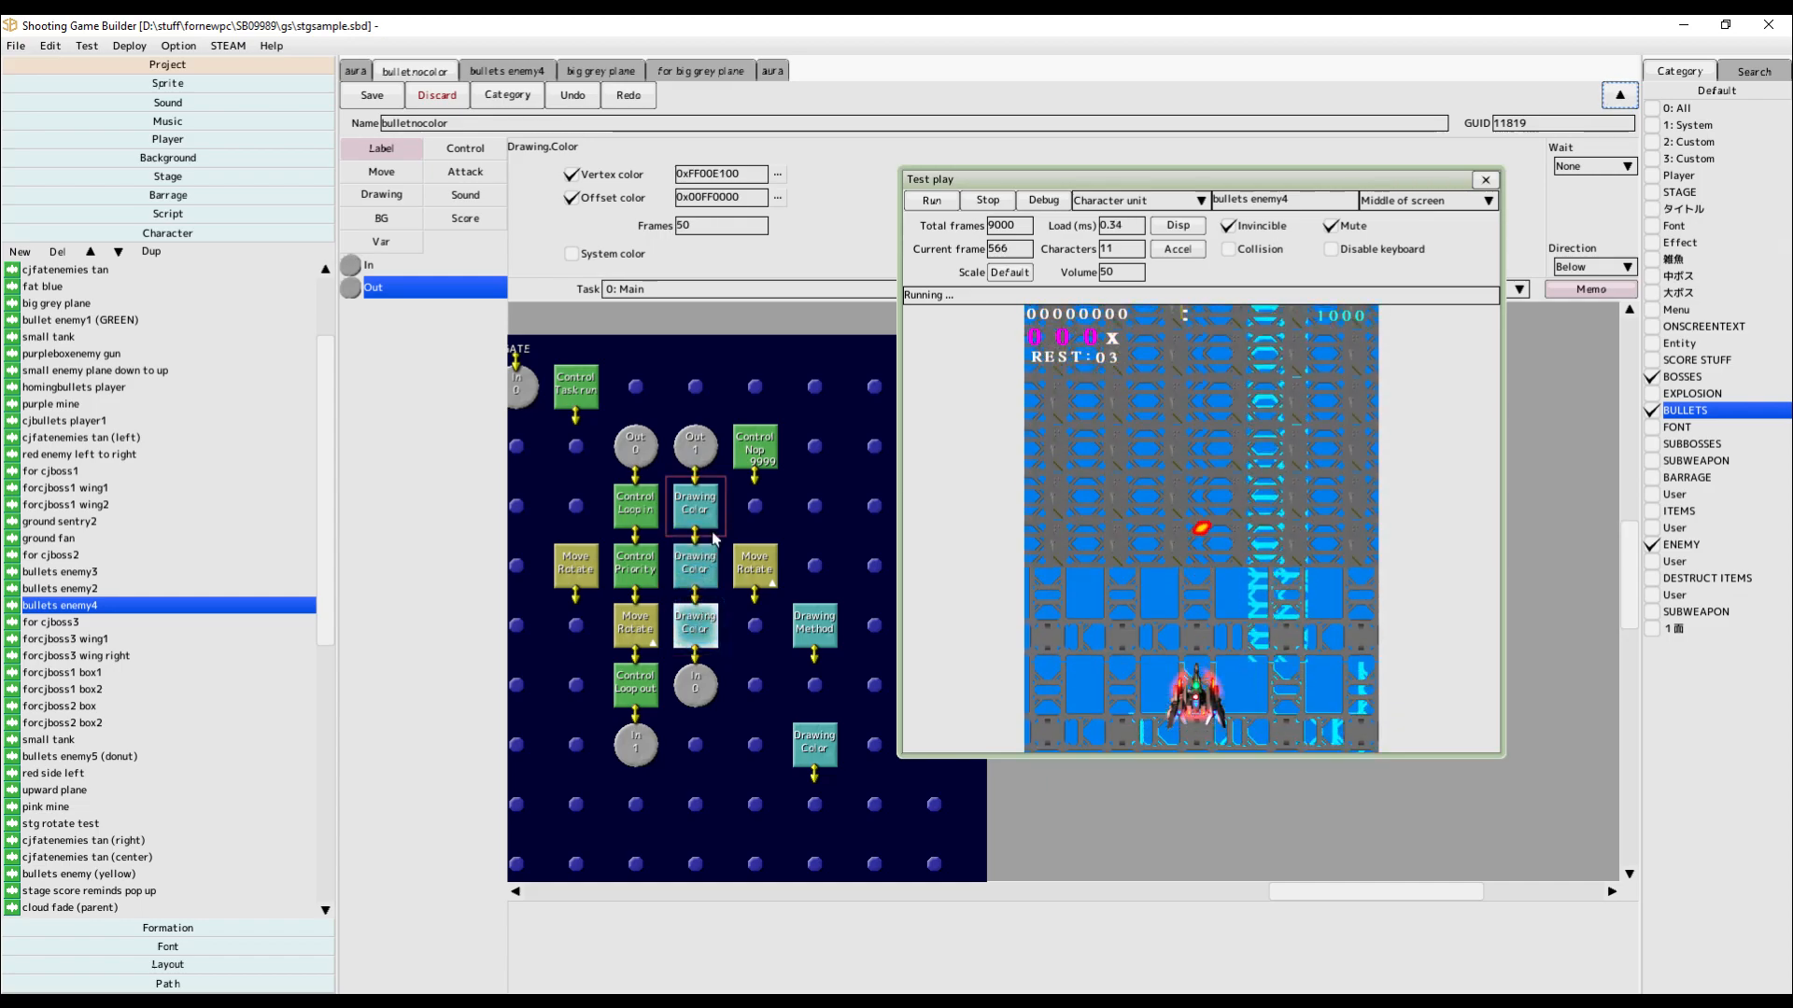
pyautogui.click(814, 745)
pyautogui.moveTo(697, 693); pyautogui.dragTo(700, 746)
pyautogui.moveTo(819, 749); pyautogui.dragTo(719, 693)
pyautogui.click(932, 202)
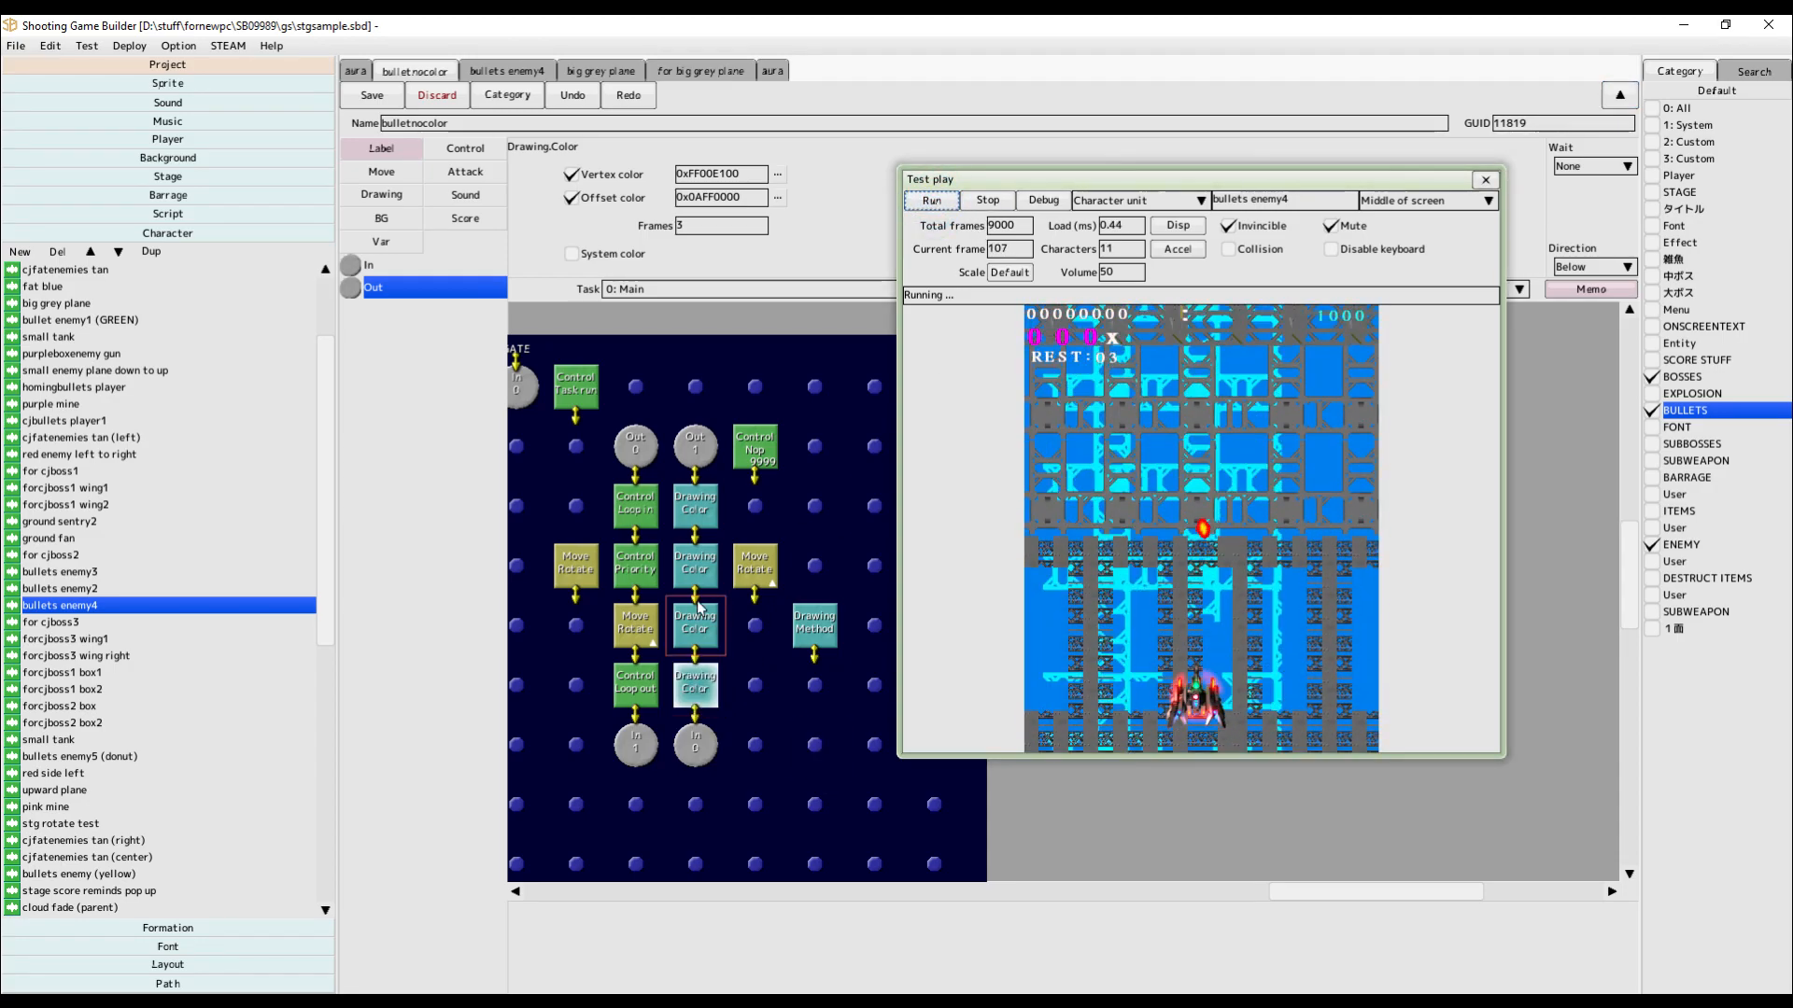
# Set the fourth Color panel's Frames to 50.
pyautogui.click(728, 227)
pyautogui.write('50')
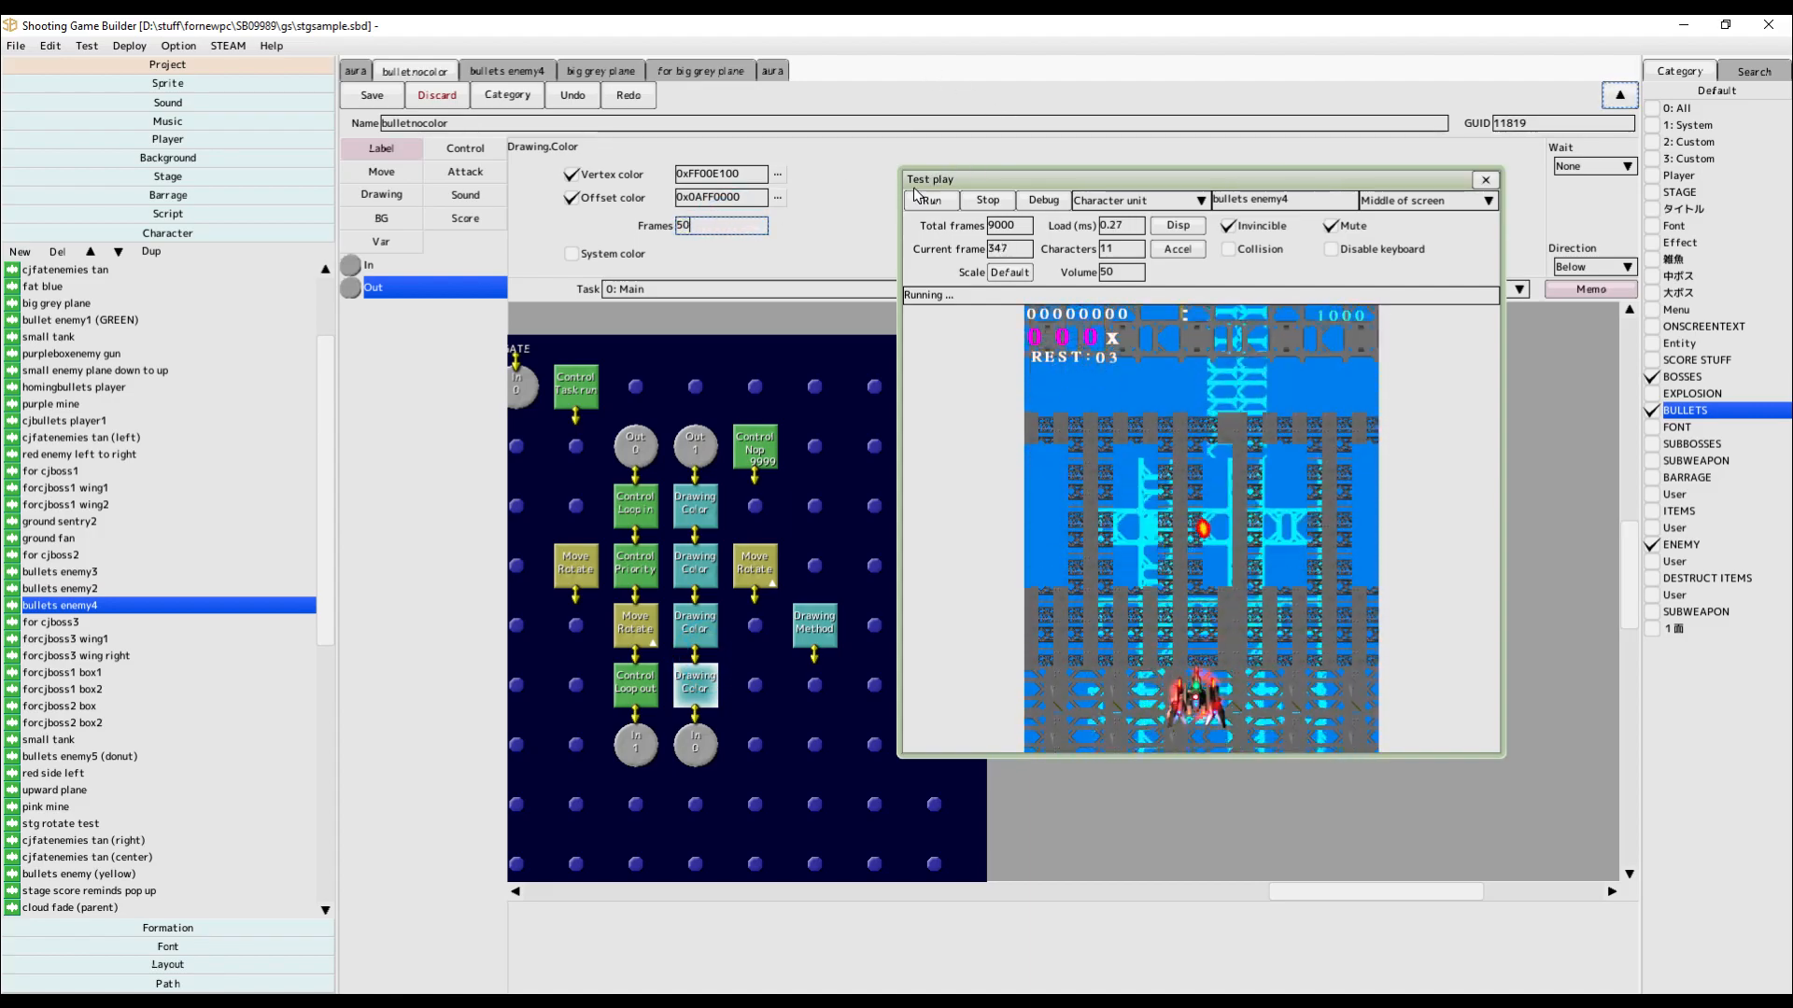
# Take the fourth Color panel out of the chain, move the In 0 label up into its place, and rerun the test play.
pyautogui.click(930, 201)
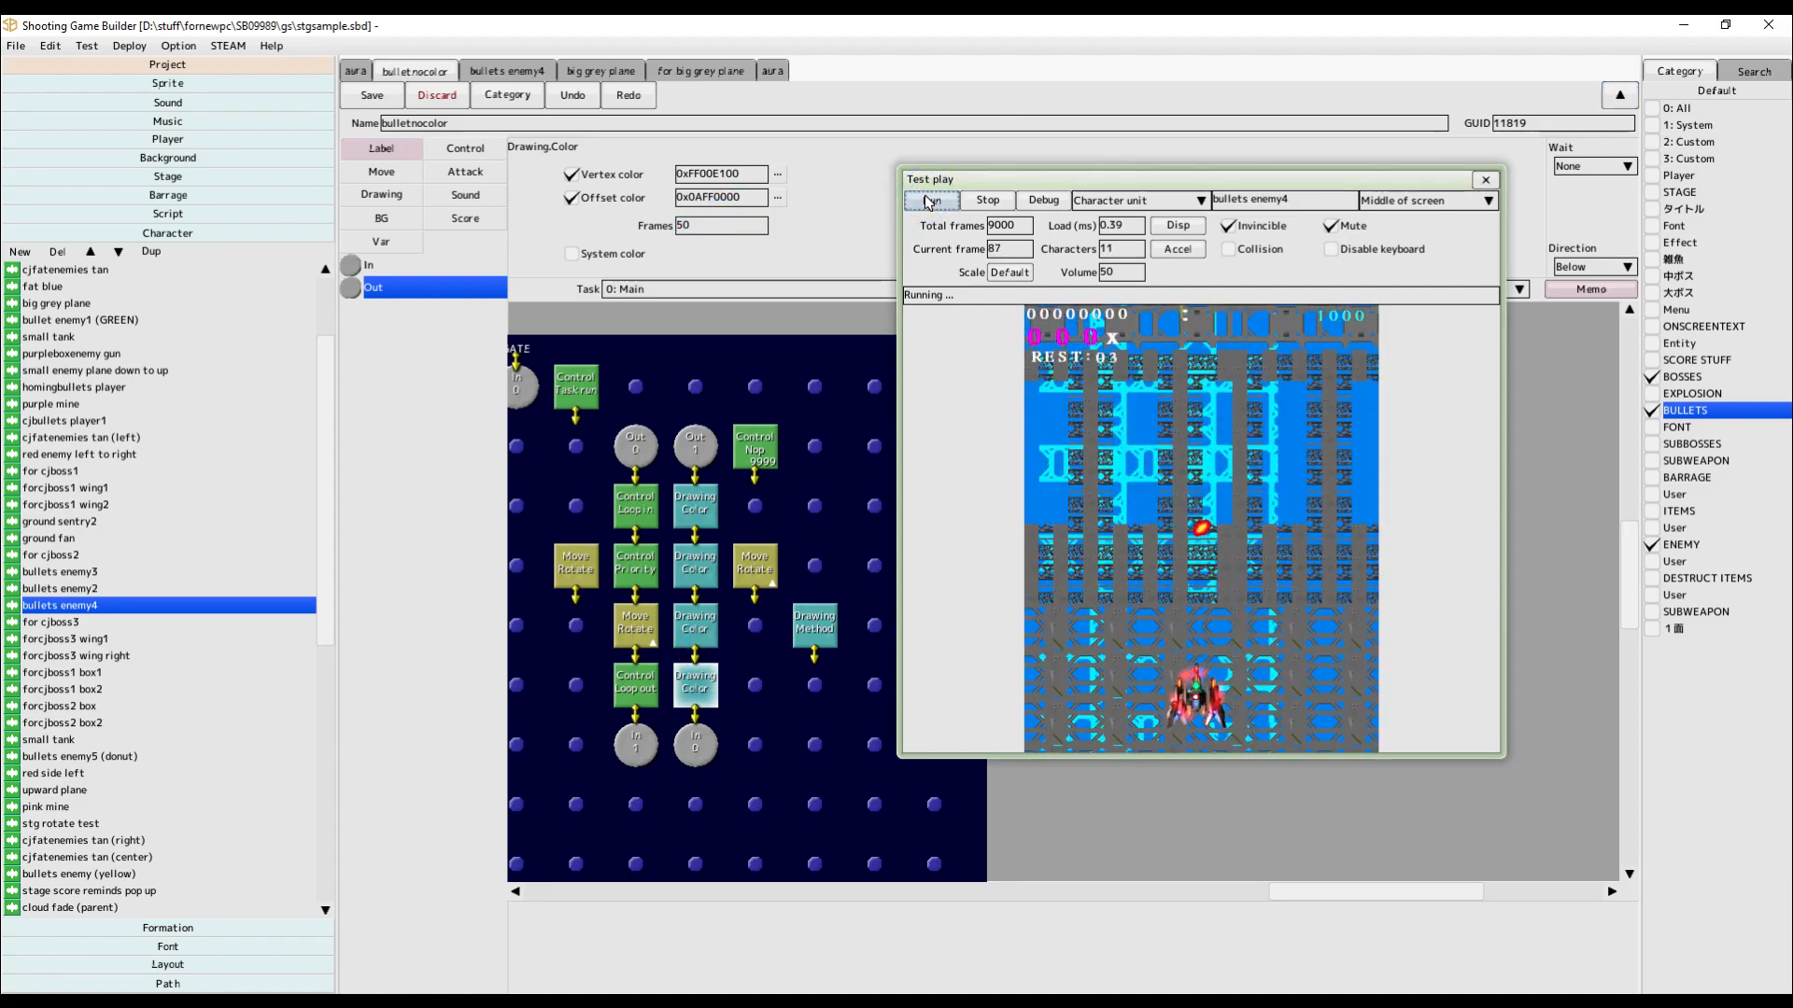
pyautogui.moveTo(695, 691)
pyautogui.mouseDown()
pyautogui.moveTo(755, 691)
pyautogui.moveTo(716, 738)
pyautogui.moveTo(716, 686)
pyautogui.mouseUp()
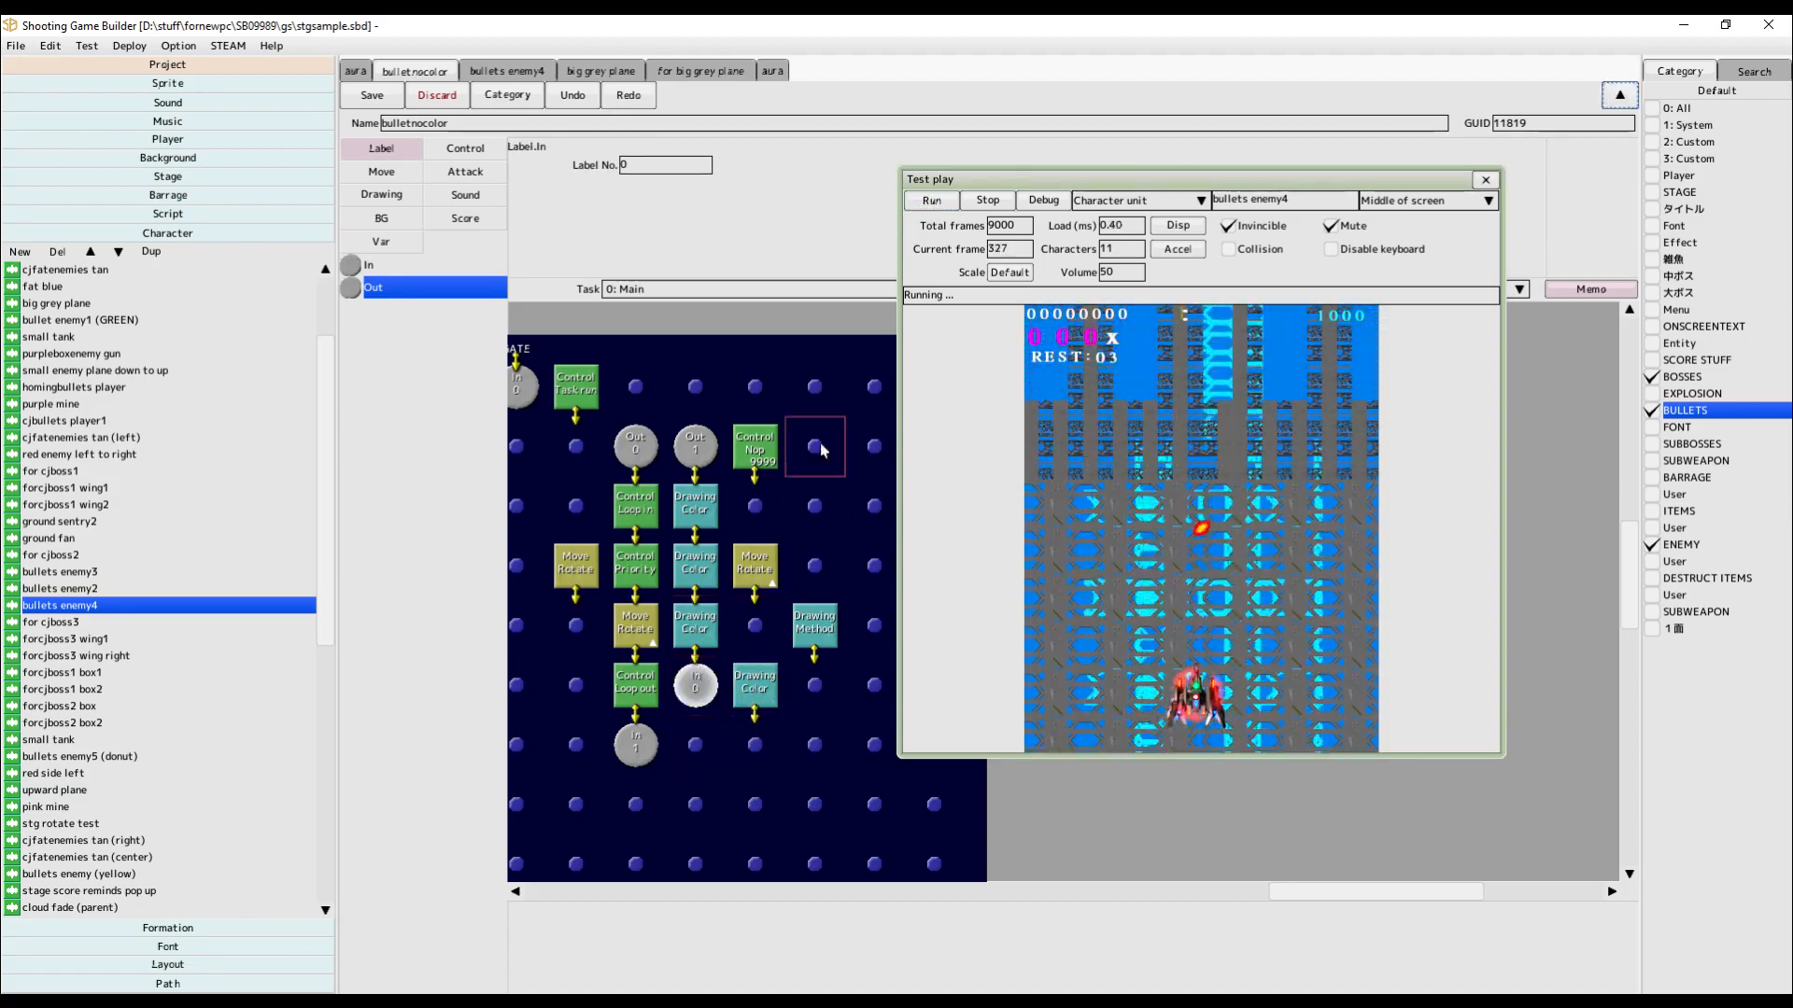
pyautogui.click(959, 206)
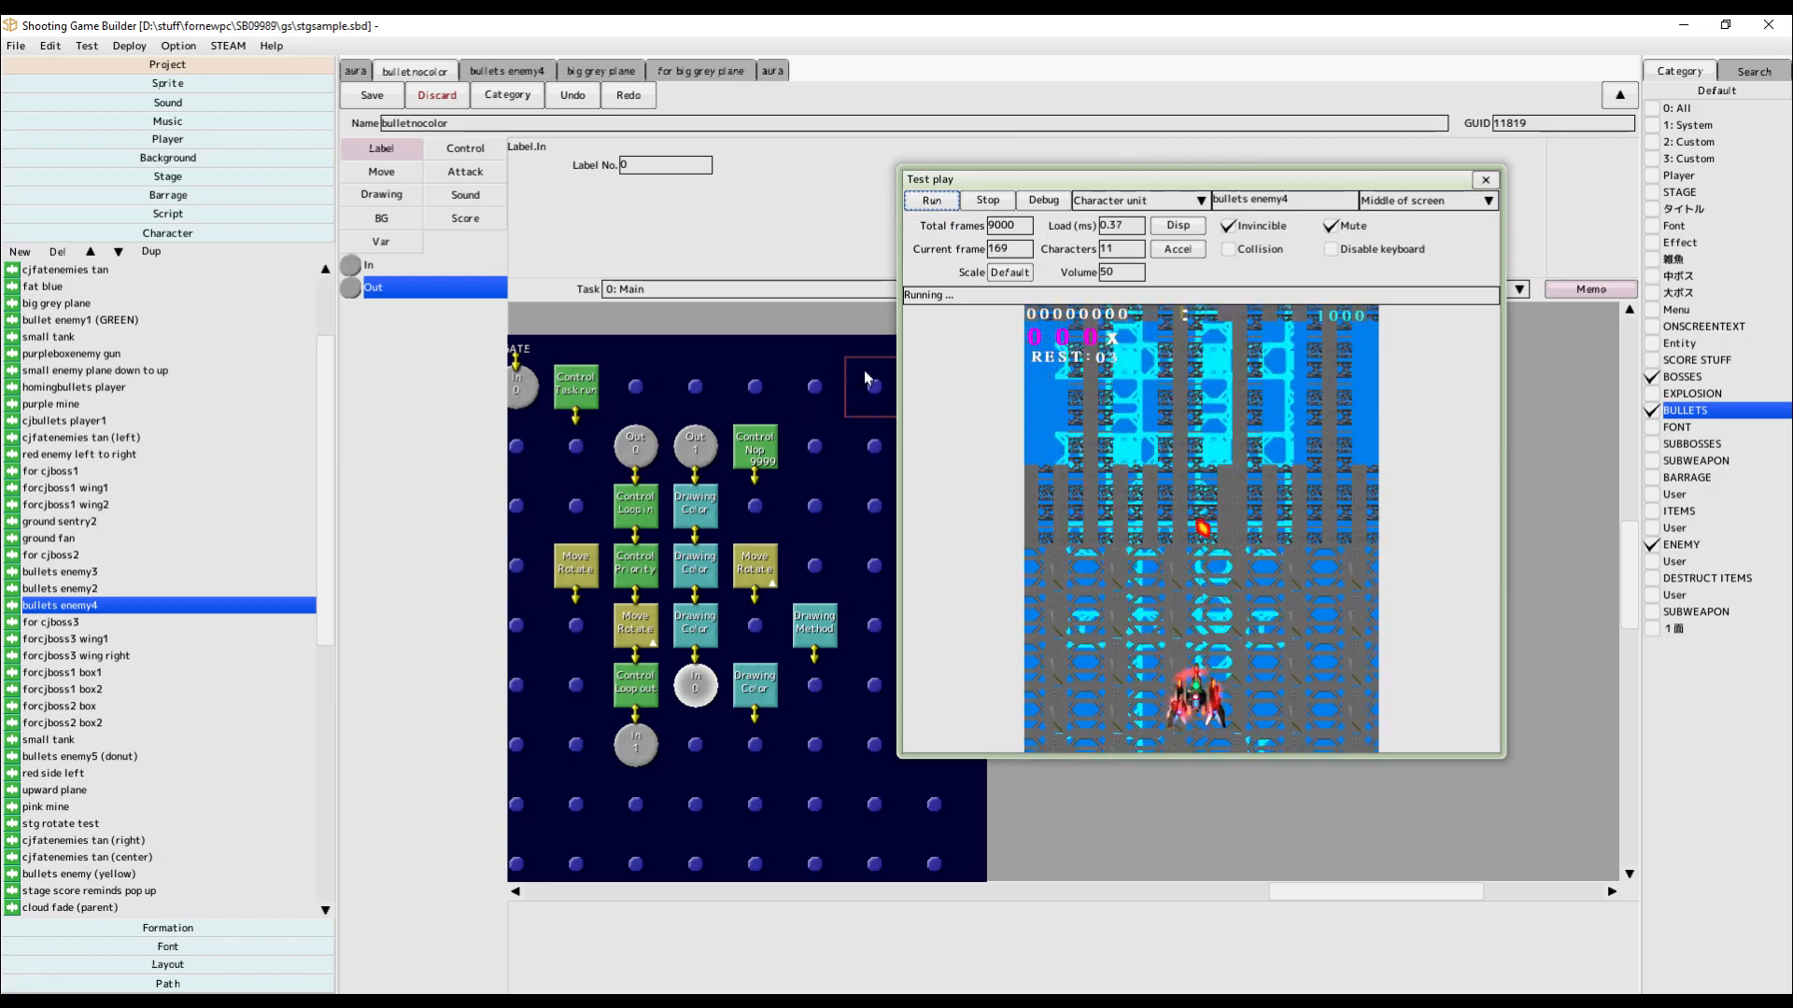
pyautogui.click(990, 204)
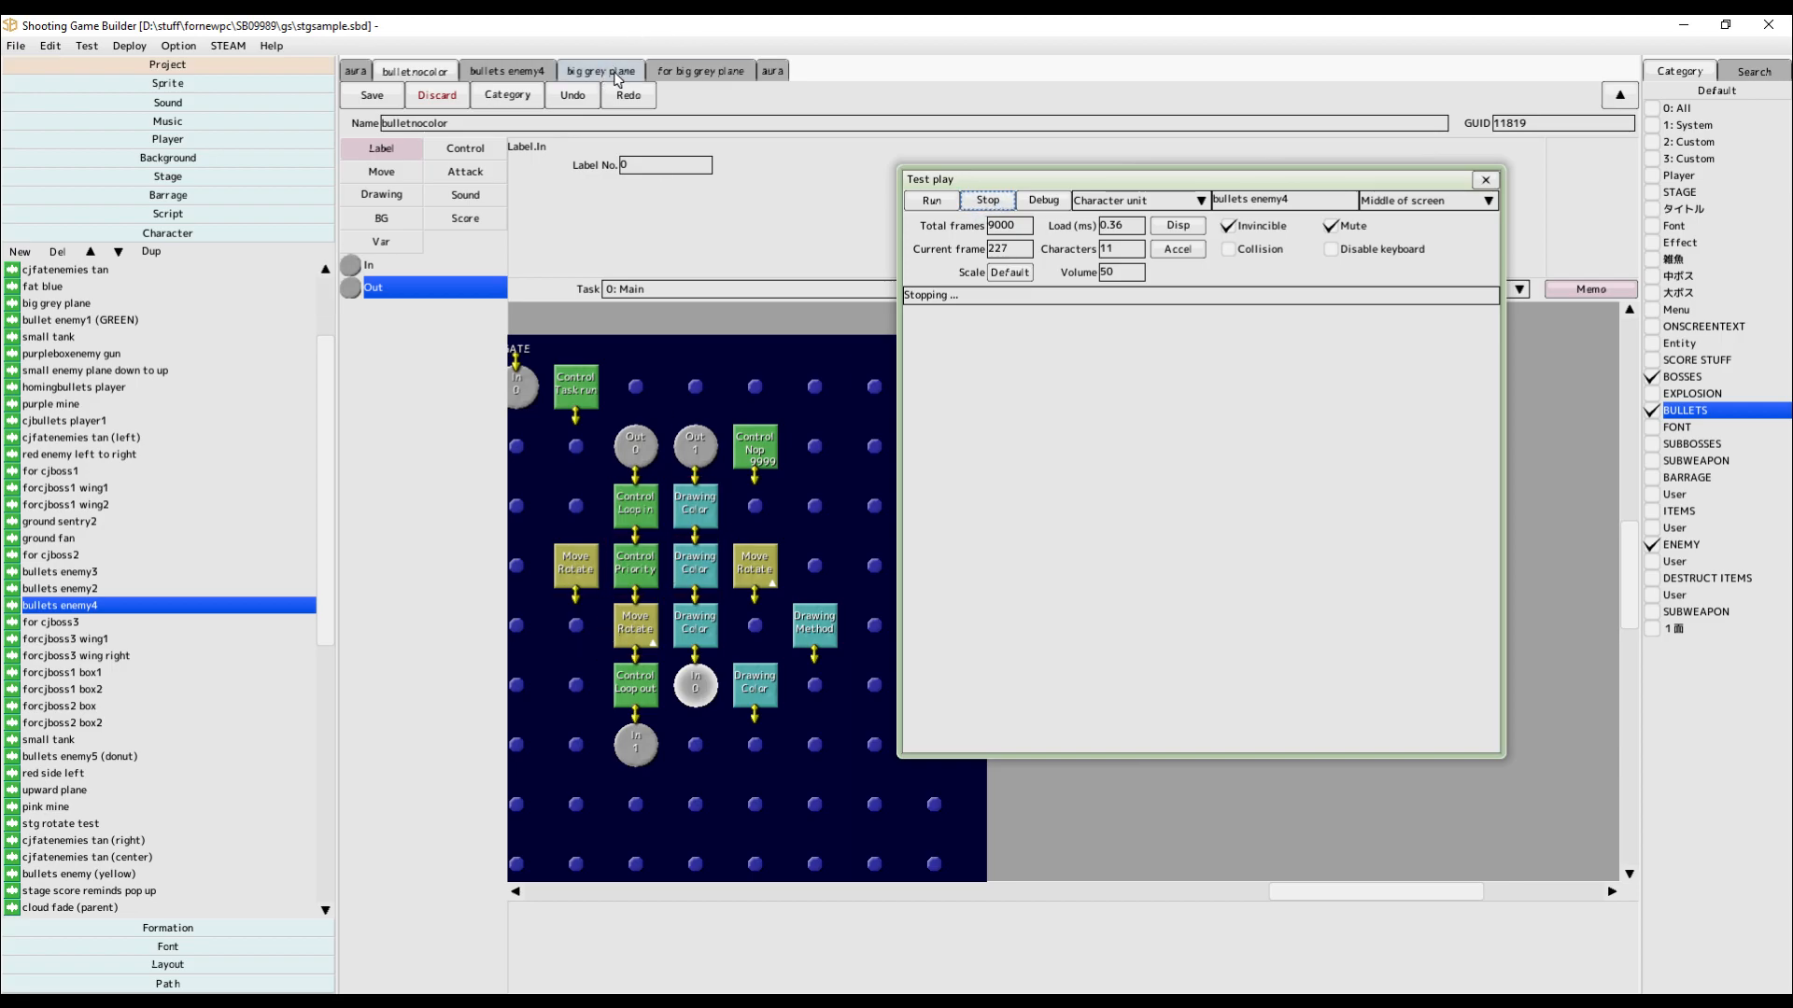
# Open the aura character's aura script, move the test play window clear of its panels, and run the bullets enemy4 test play.
pyautogui.click(775, 72)
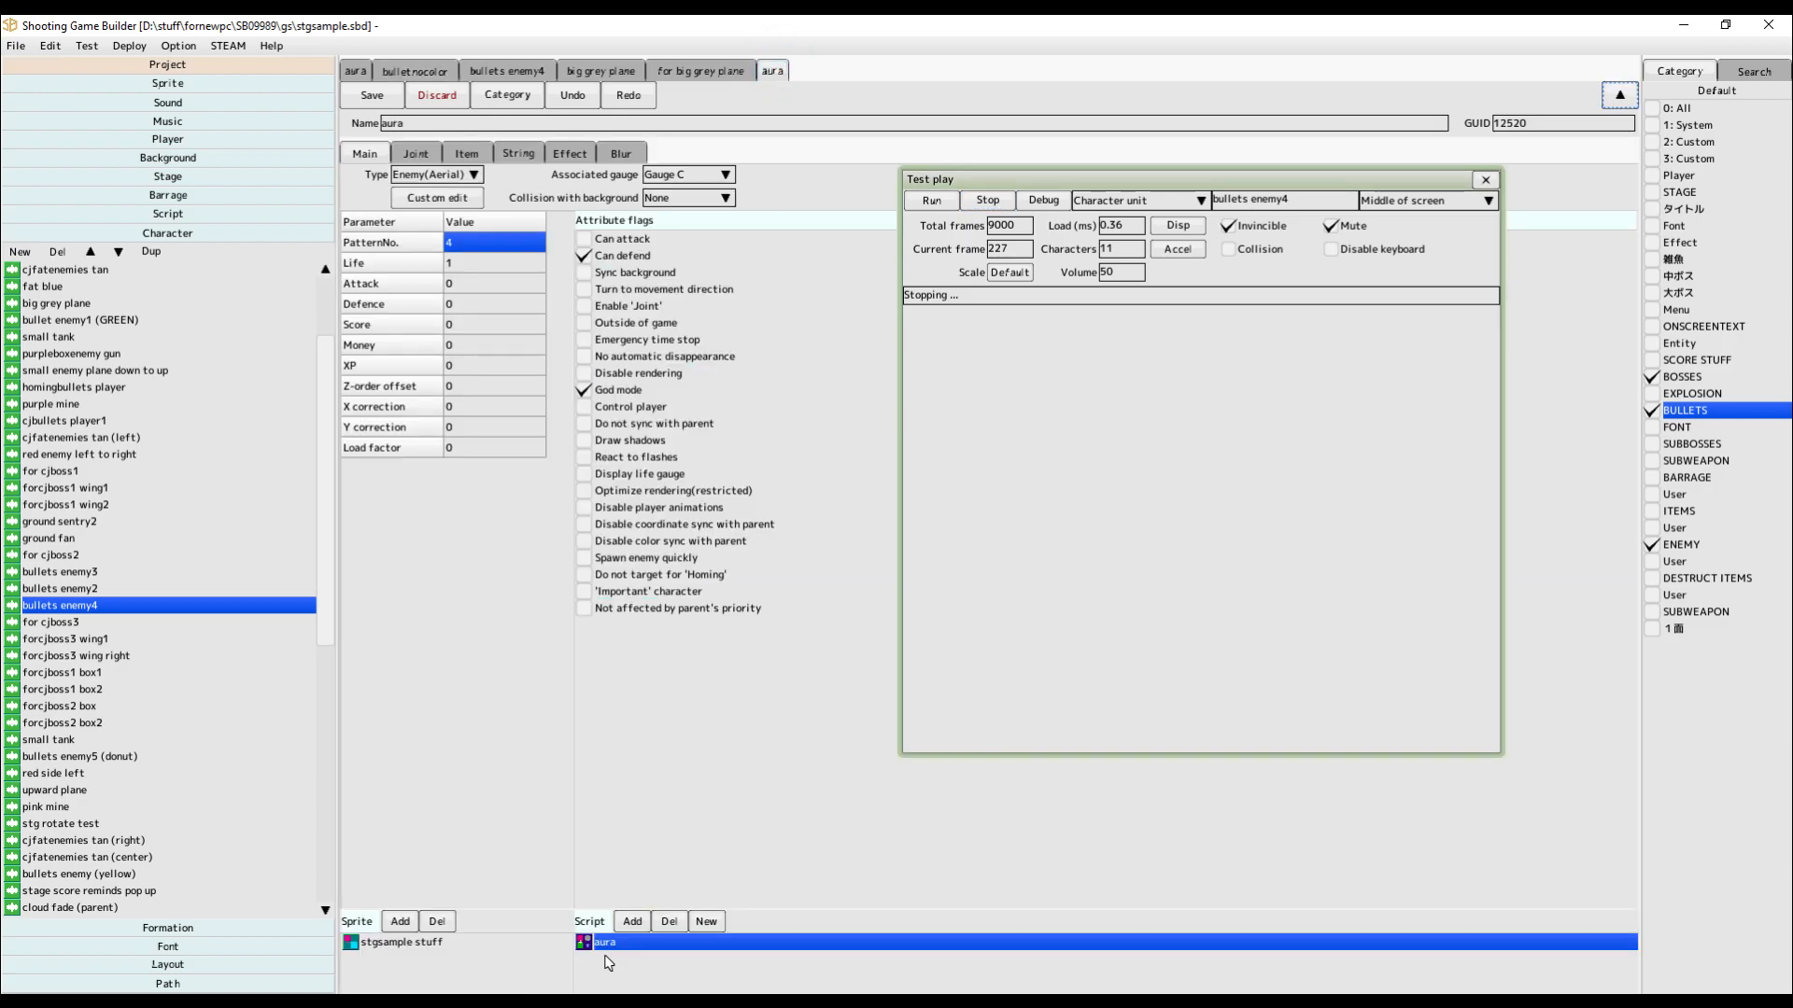
pyautogui.doubleClick(609, 943)
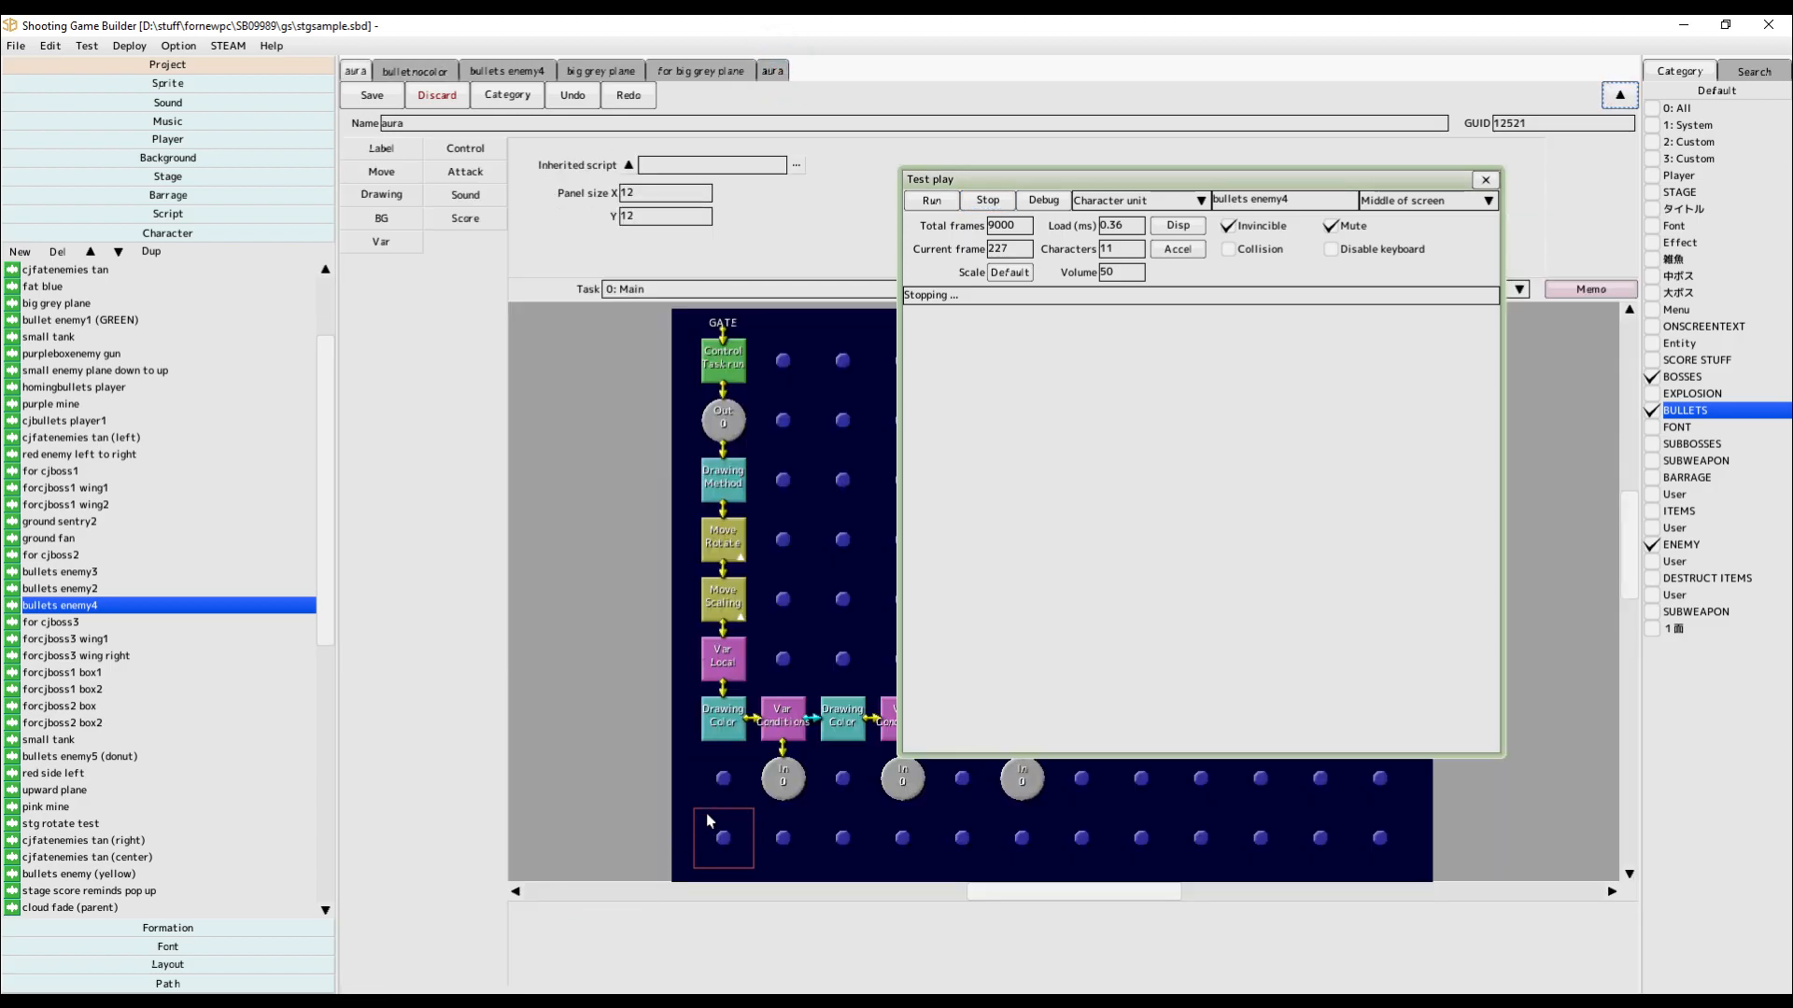
pyautogui.moveTo(720, 832); pyautogui.dragTo(592, 800)
pyautogui.moveTo(983, 187); pyautogui.dragTo(1219, 198)
pyautogui.moveTo(787, 478); pyautogui.dragTo(784, 497)
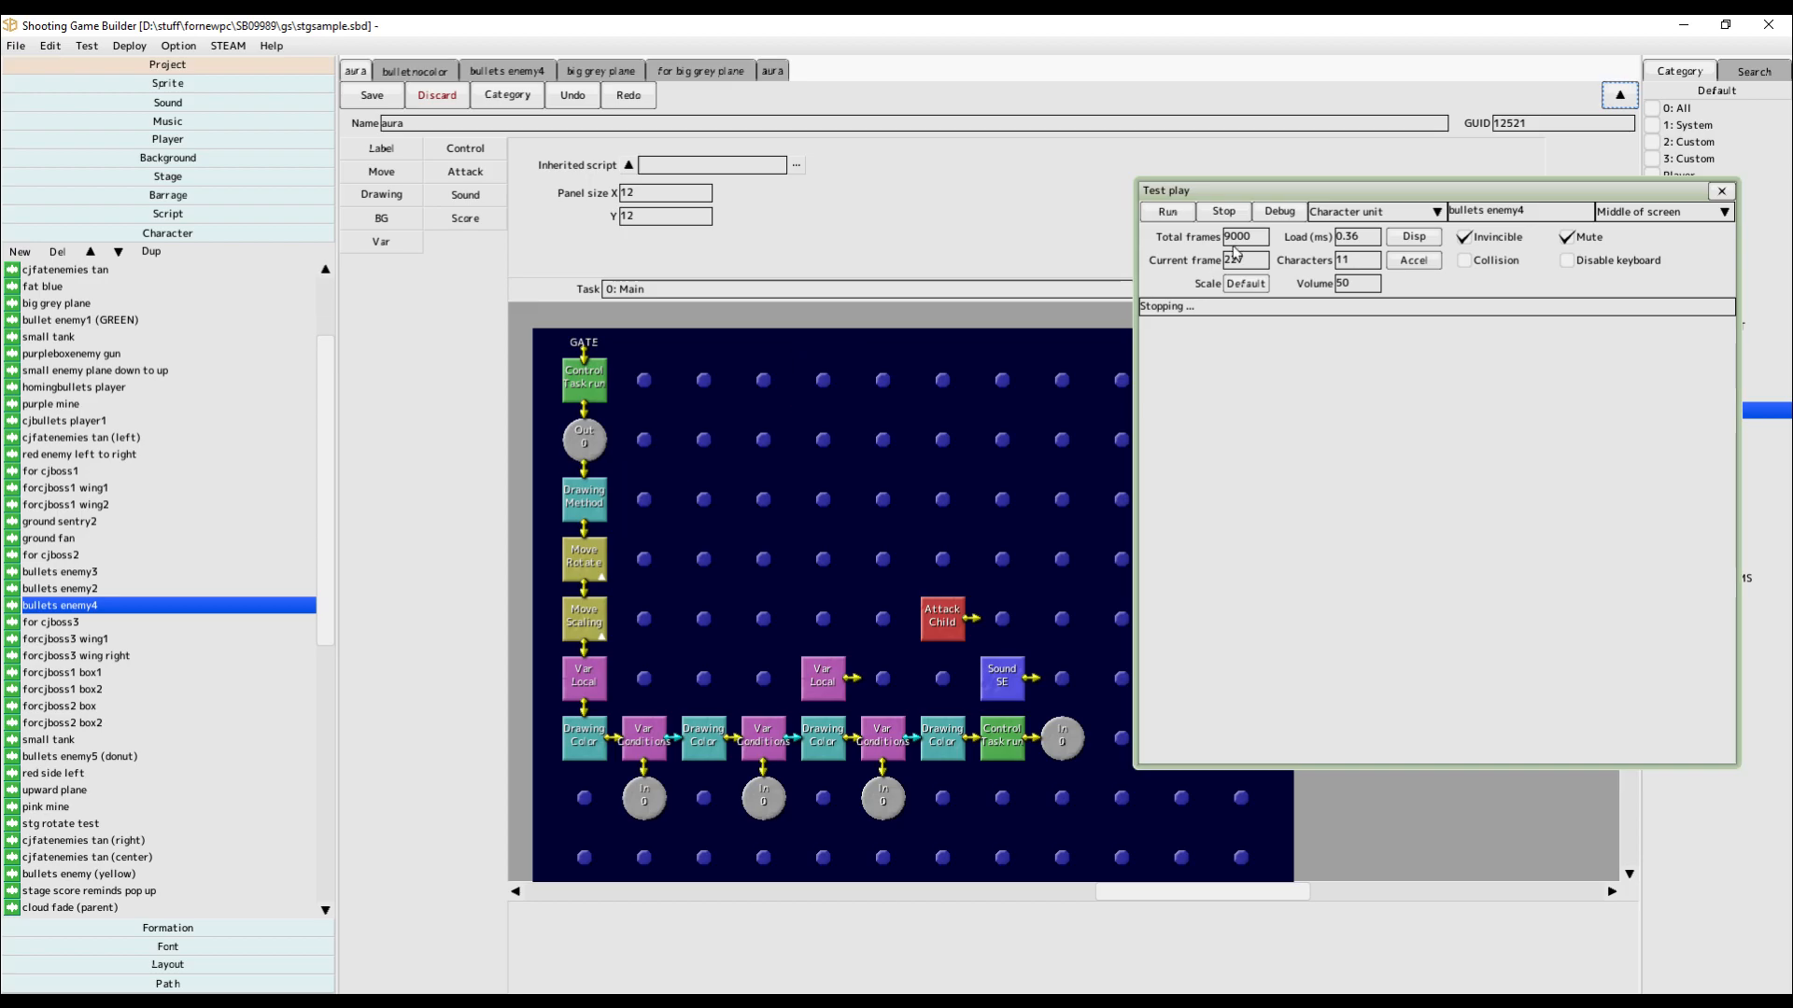
pyautogui.click(1168, 218)
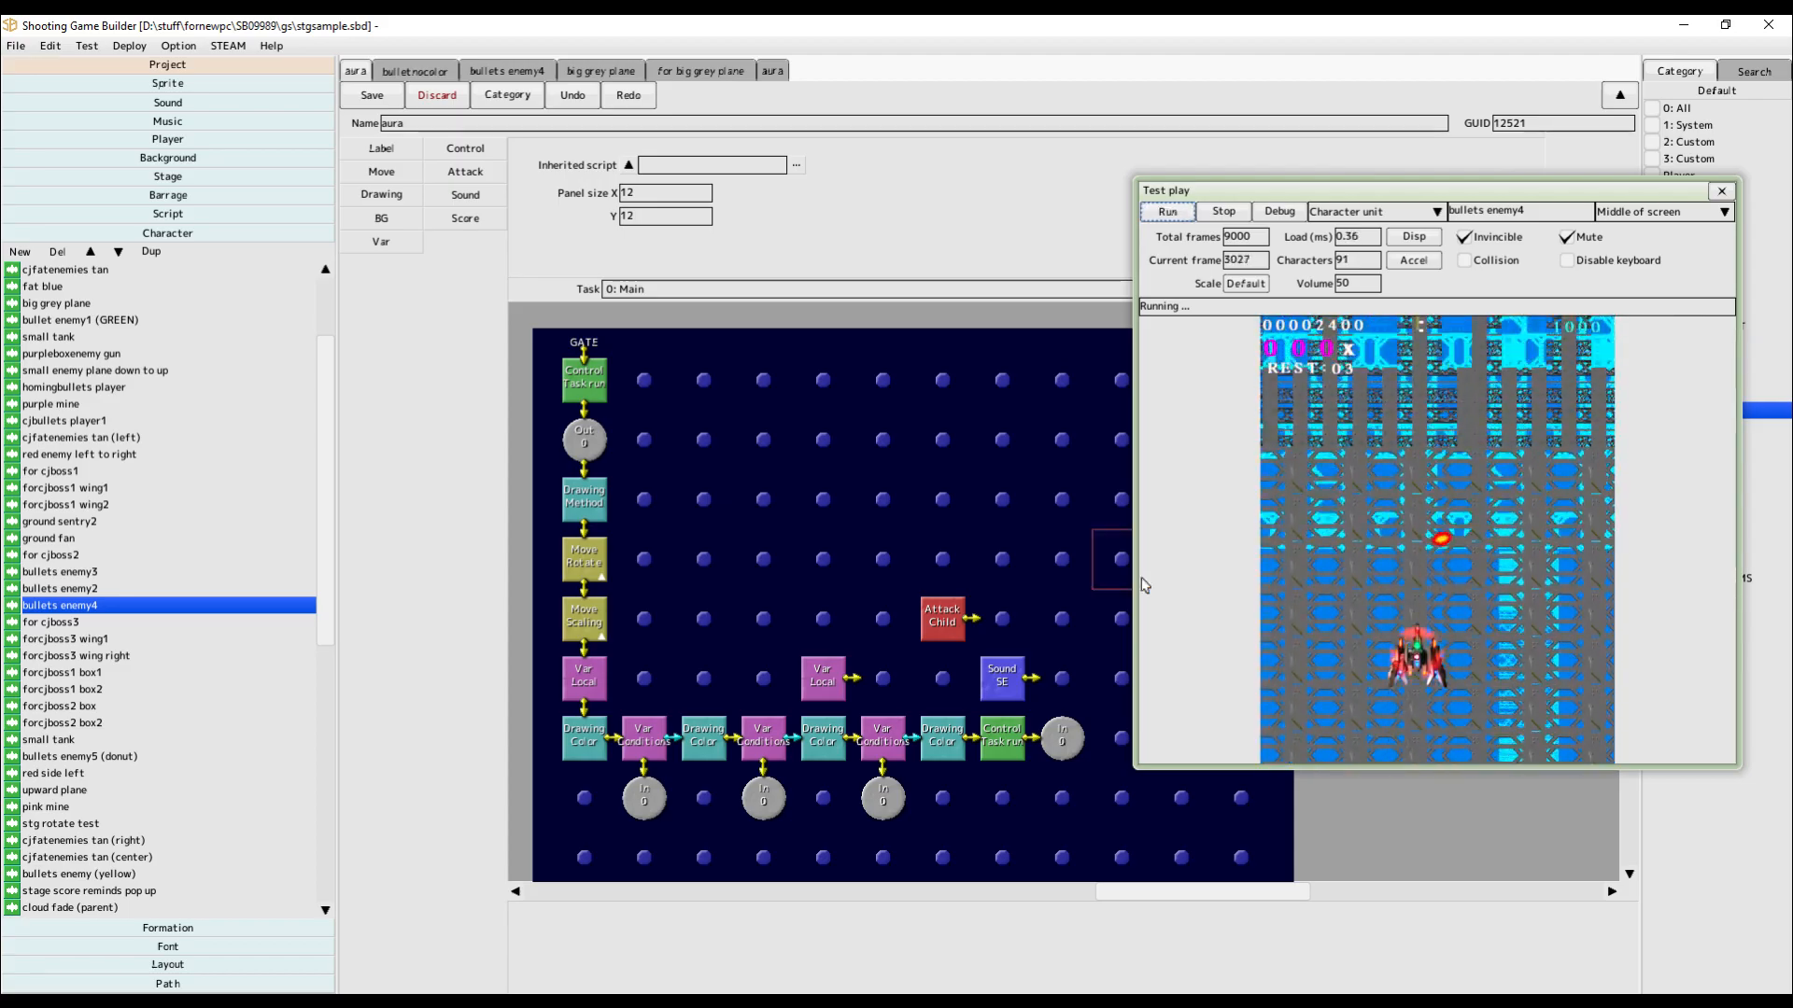
# Examine the settings of the Var Local panel and the row of Color, Conditions and Task run panels in the aura script's Main task.
pyautogui.click(602, 676)
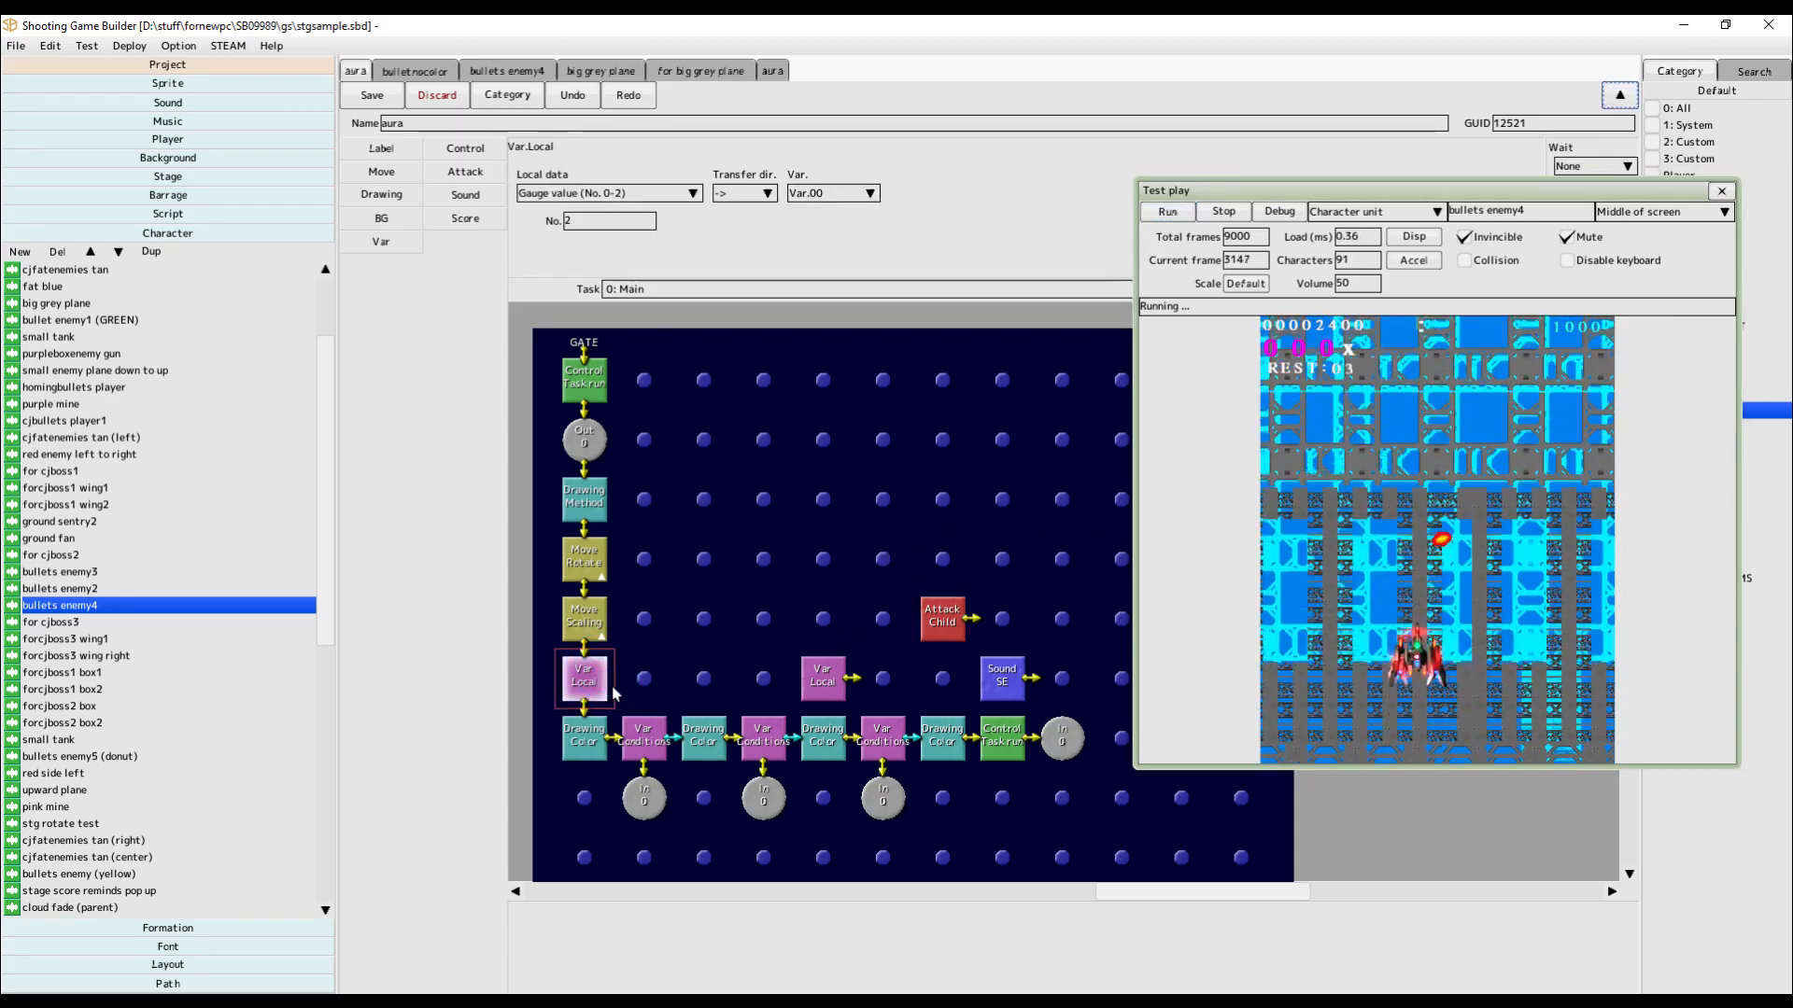
pyautogui.click(584, 735)
pyautogui.click(645, 738)
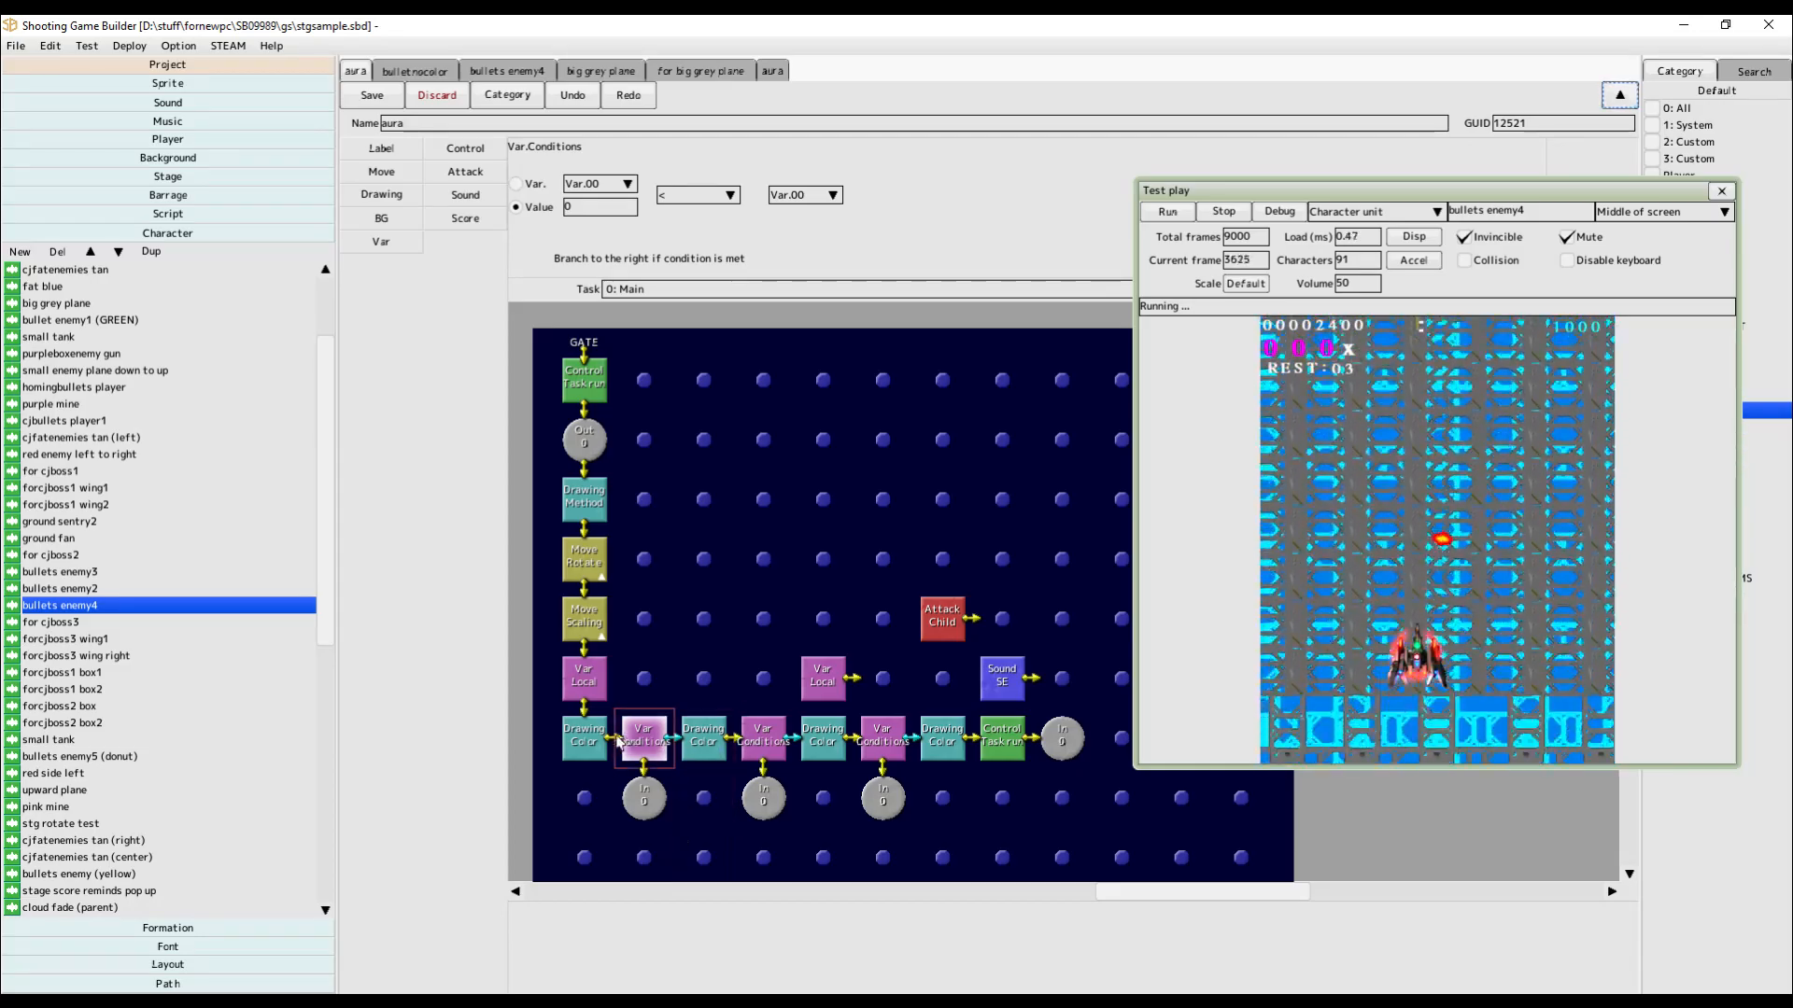
pyautogui.click(709, 746)
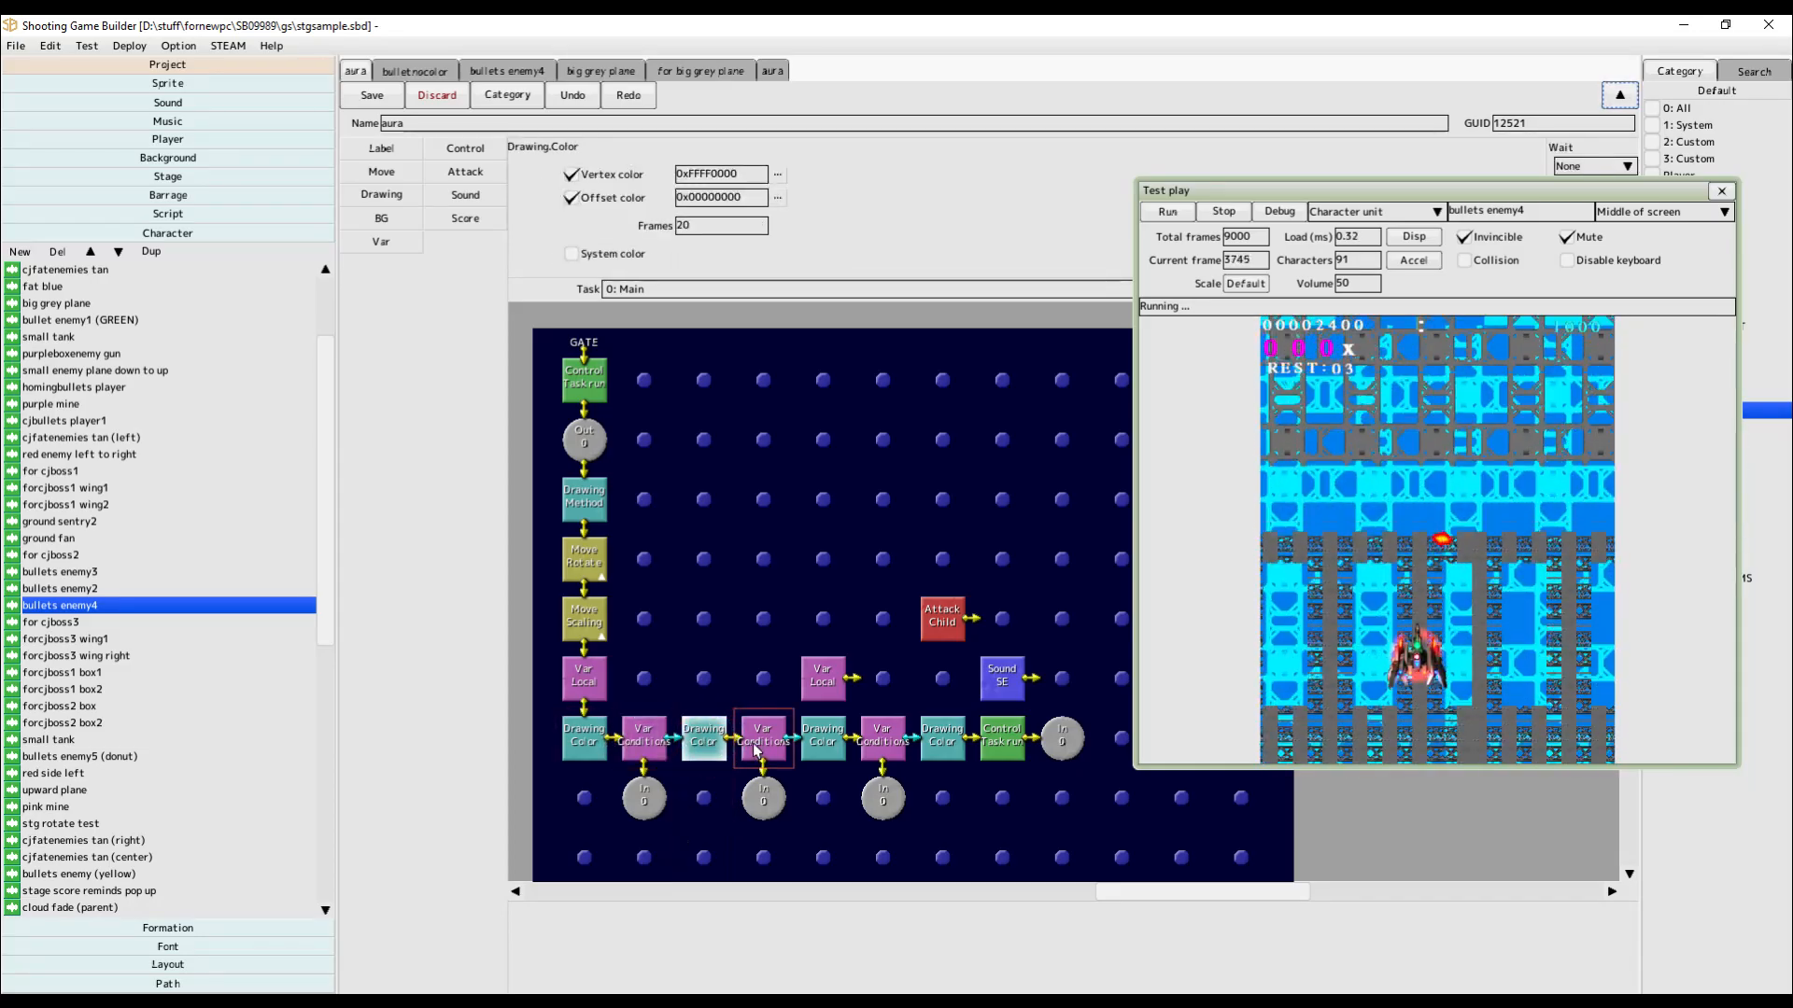
pyautogui.click(584, 742)
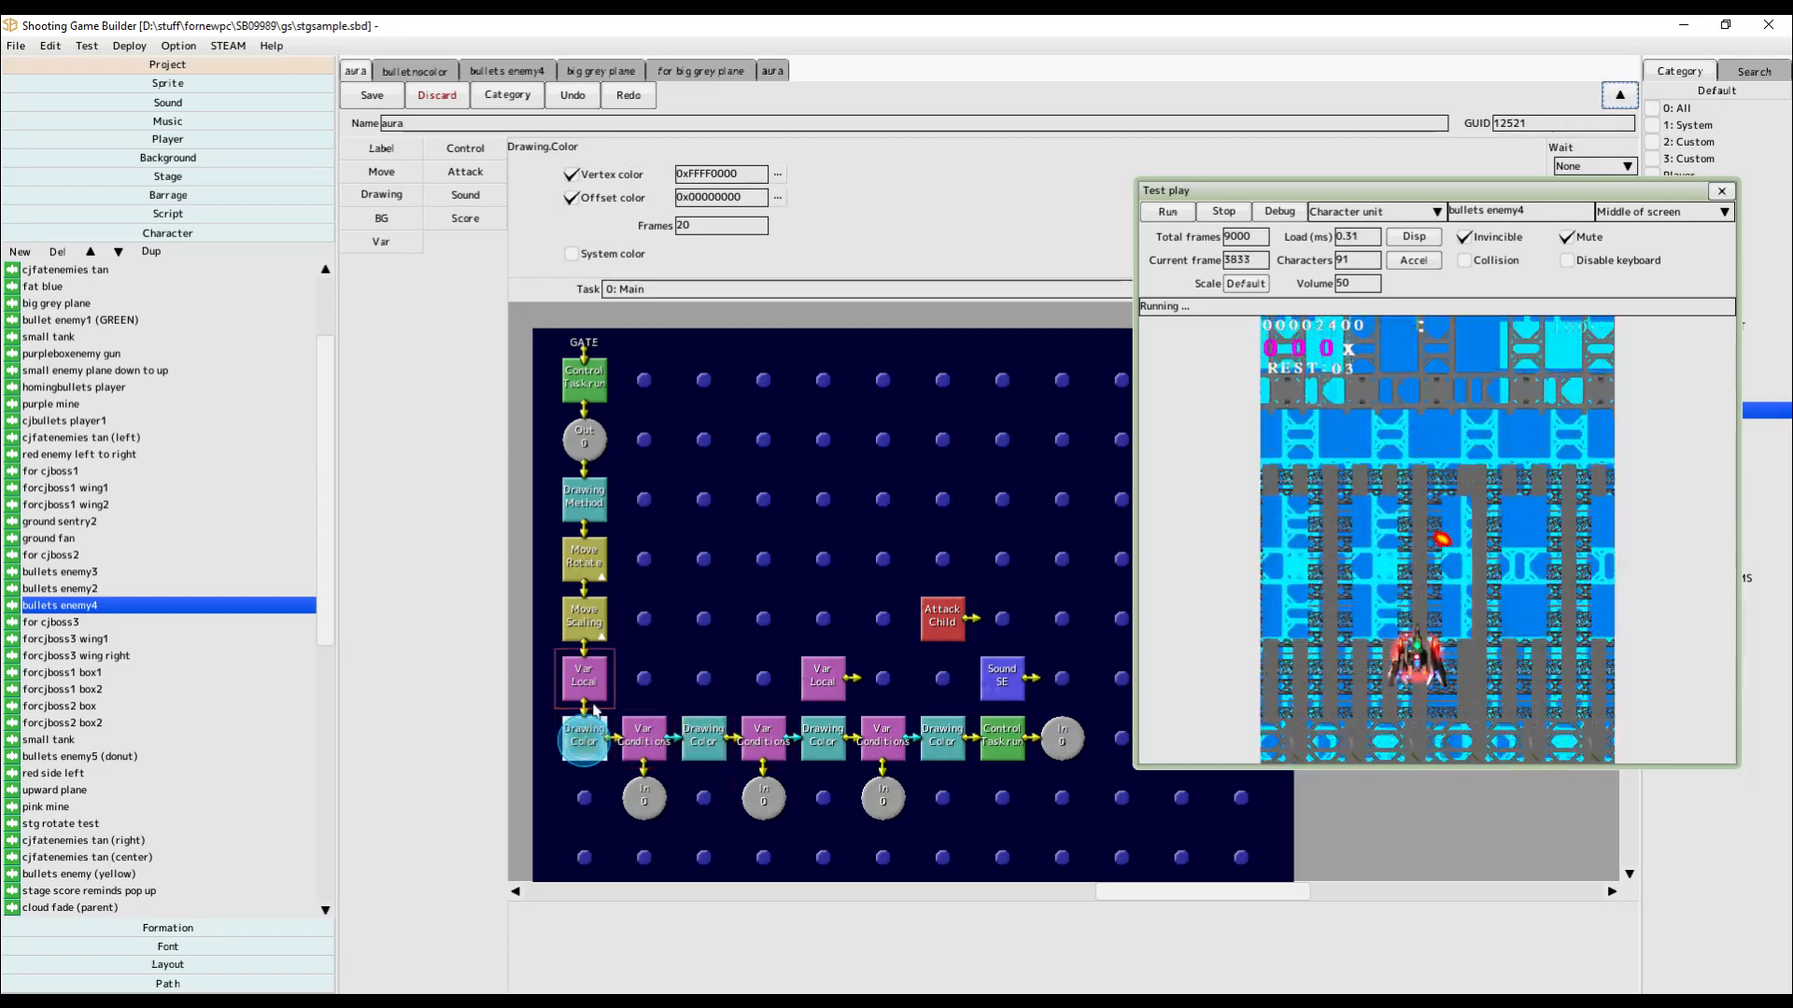
pyautogui.click(643, 740)
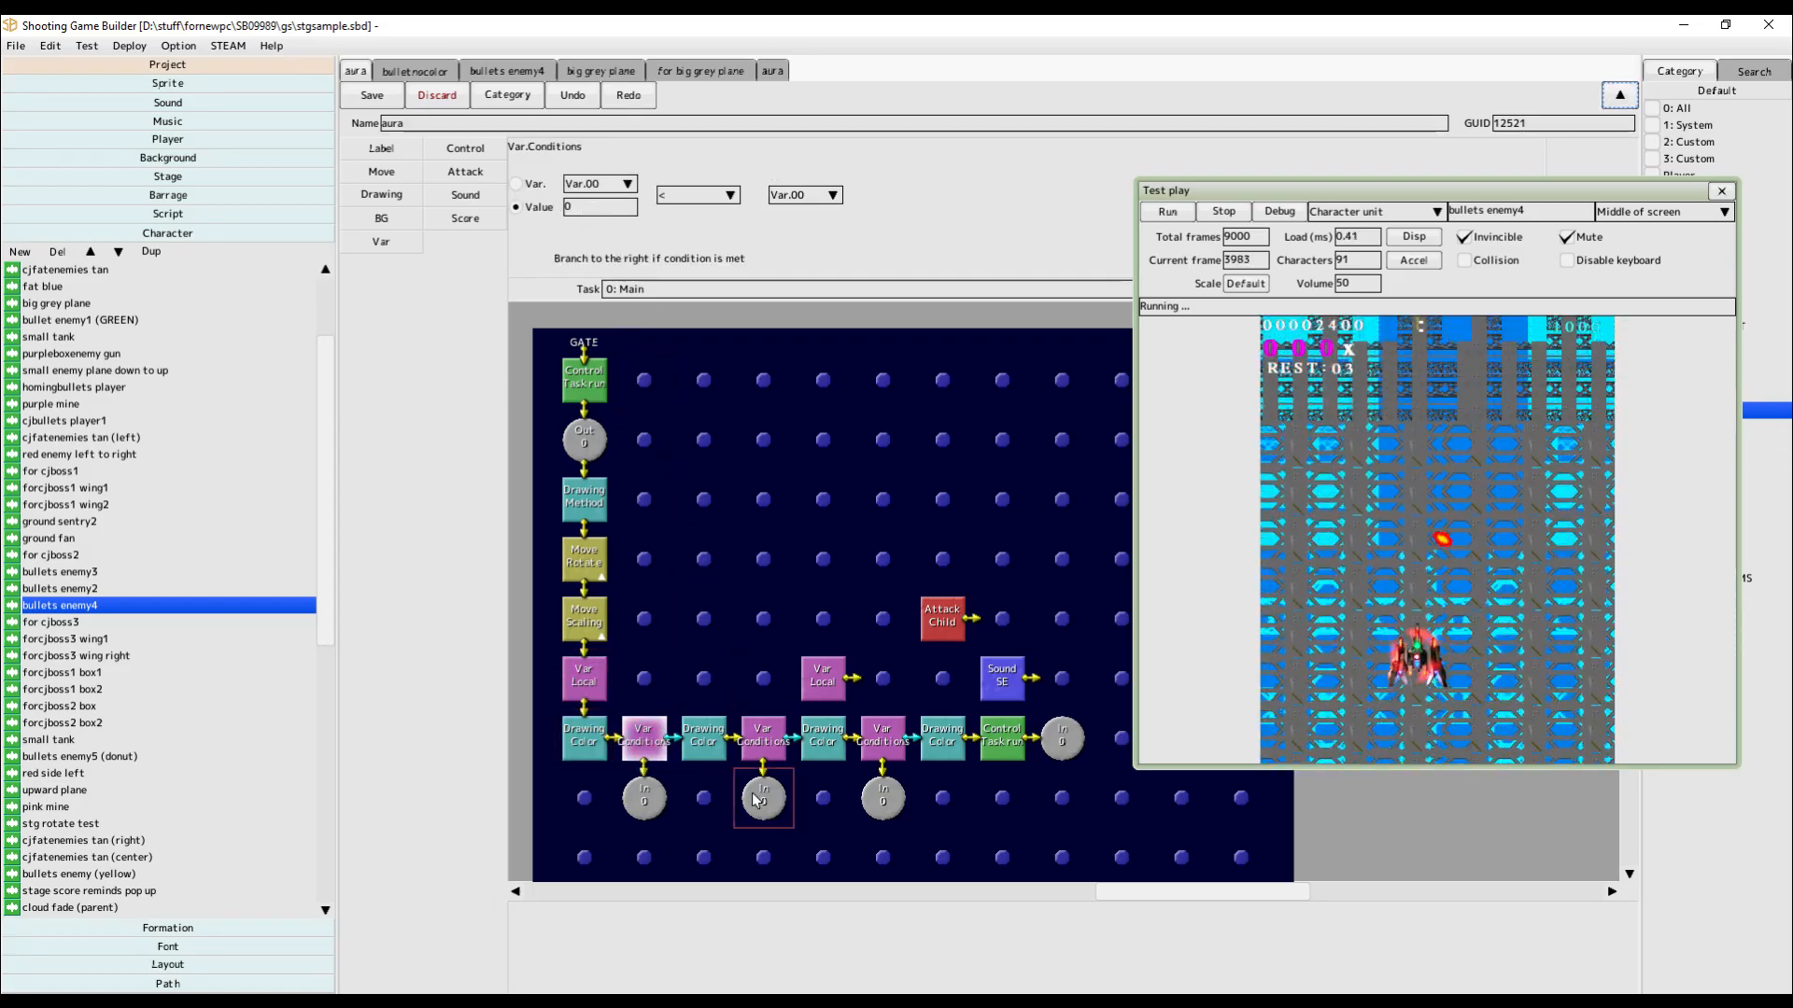
pyautogui.click(703, 742)
pyautogui.click(764, 751)
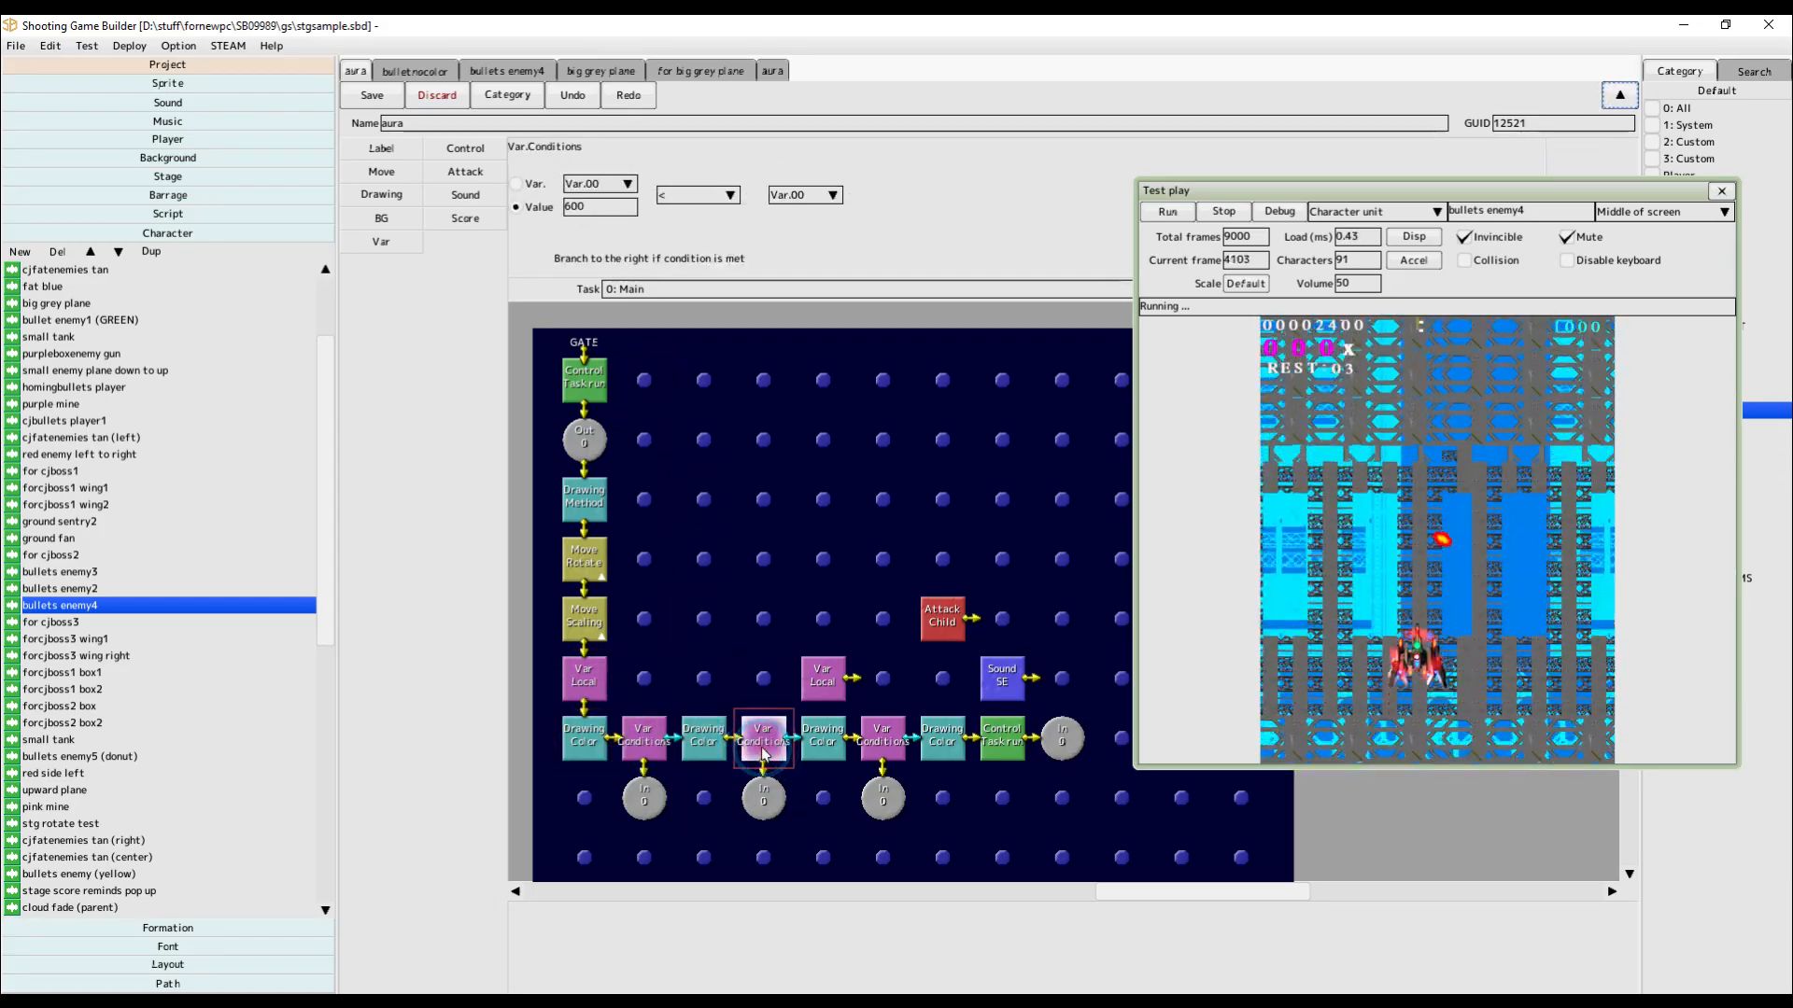
pyautogui.click(822, 742)
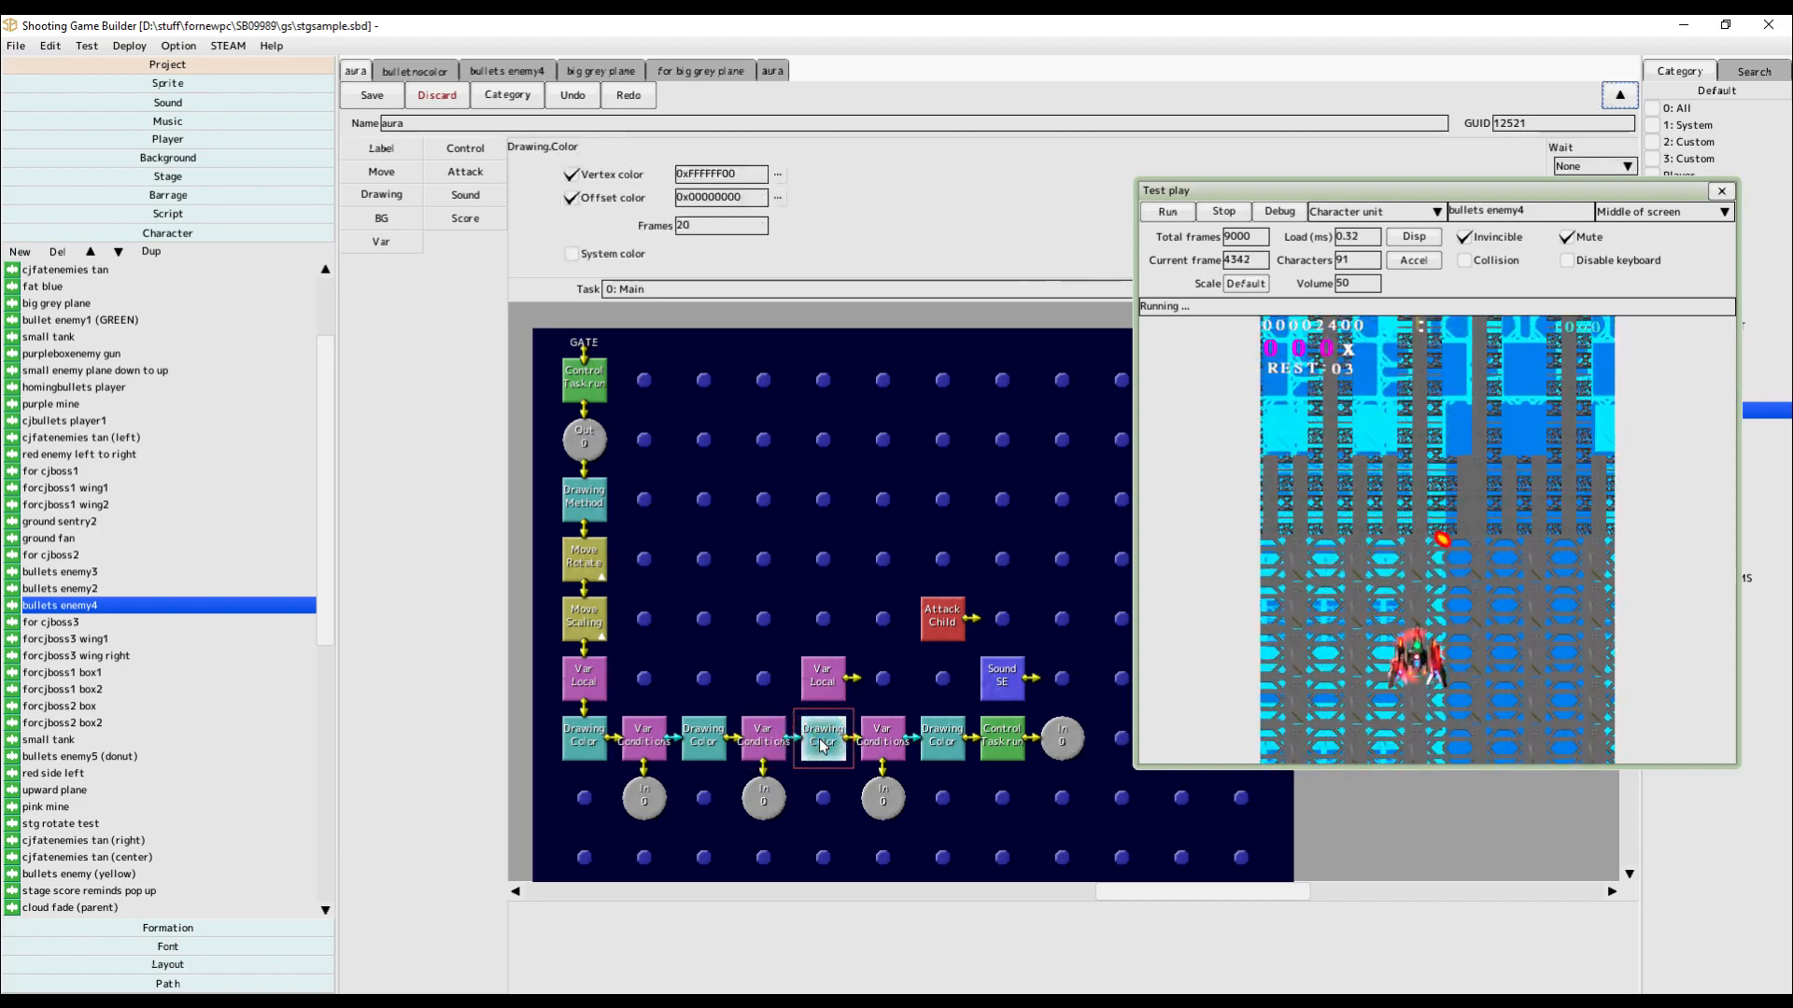
pyautogui.click(882, 742)
pyautogui.click(939, 747)
pyautogui.click(1002, 740)
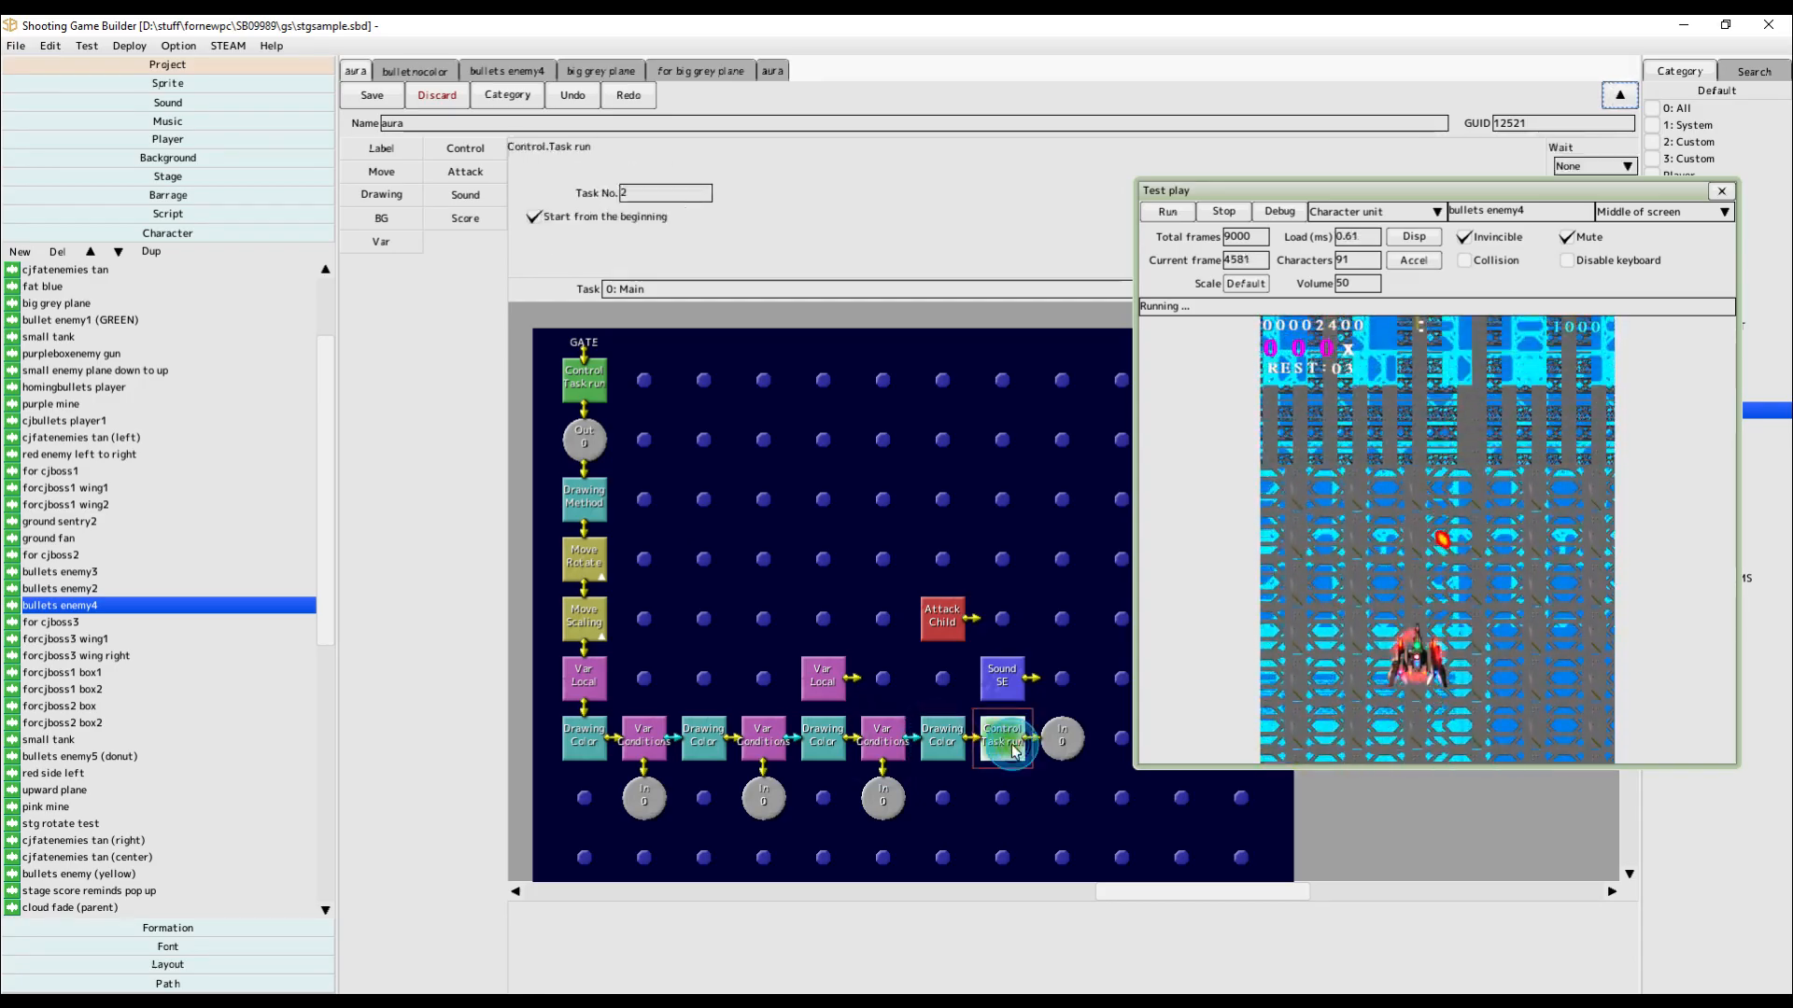
# Inspect the Attack Shot and Nop panels in the aura script's 2: User 2 task, and return to the 0: Main task.
pyautogui.click(668, 290)
pyautogui.click(653, 338)
pyautogui.click(823, 615)
pyautogui.click(822, 685)
pyautogui.click(829, 618)
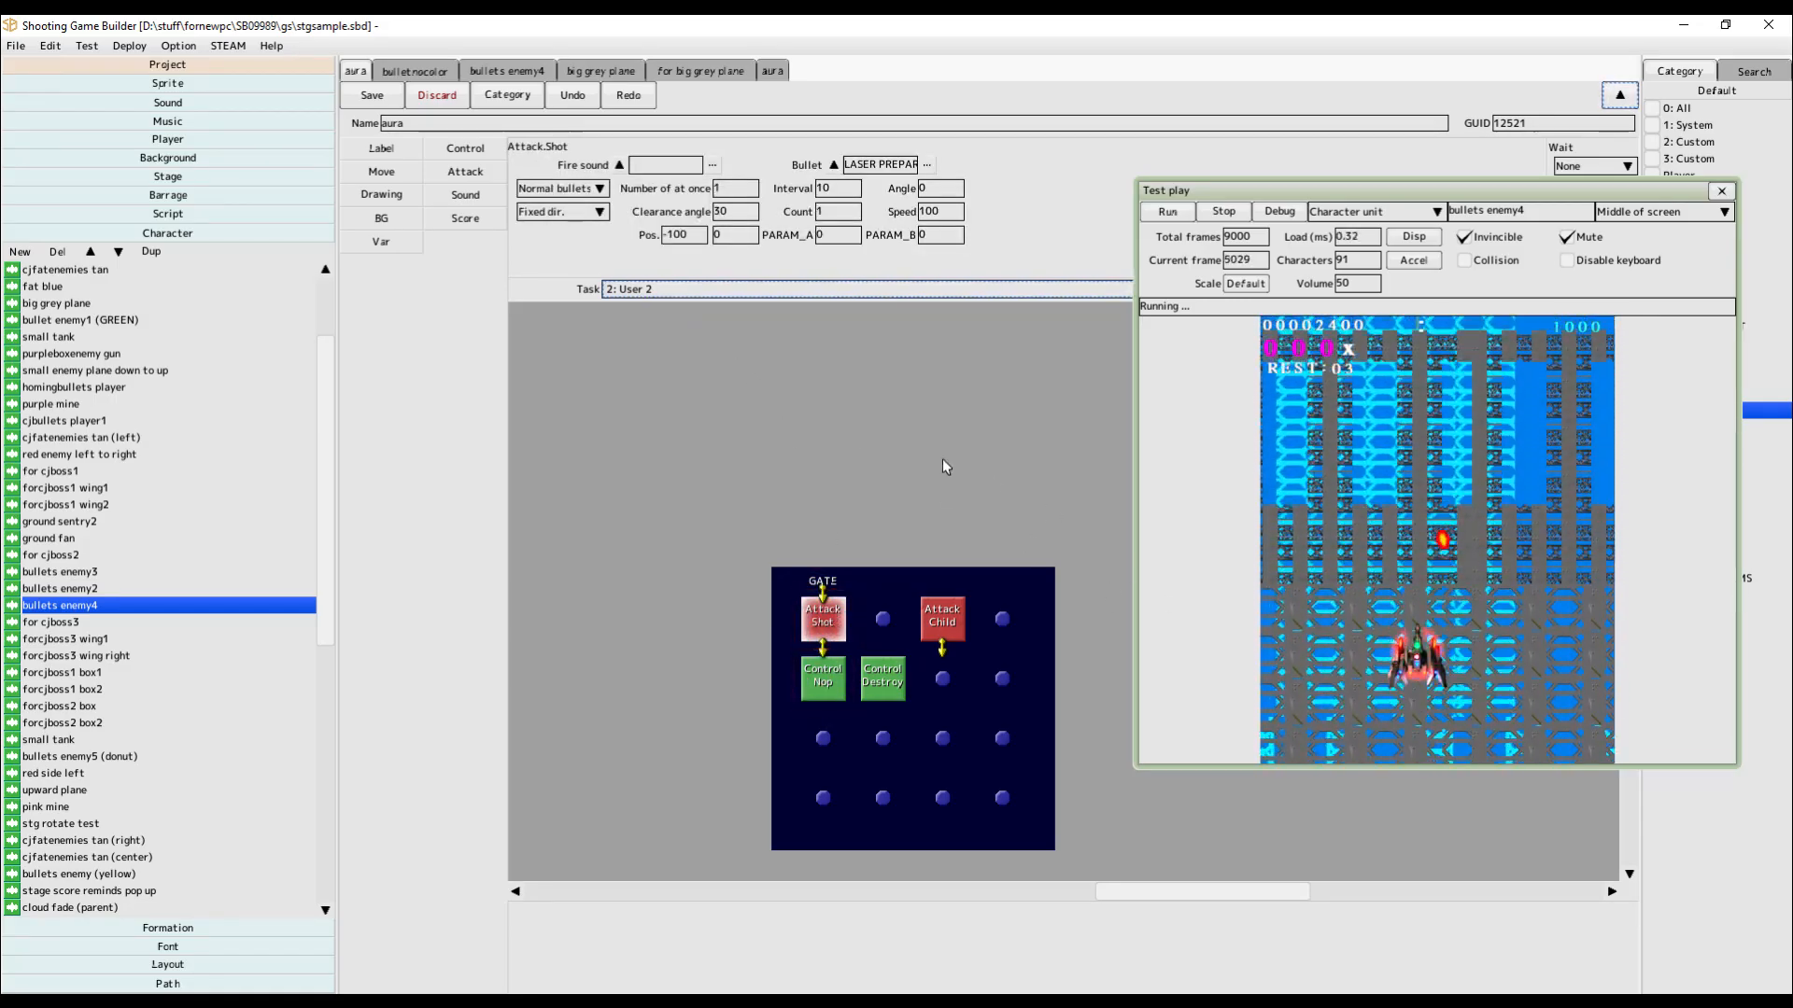
pyautogui.click(691, 289)
pyautogui.click(669, 310)
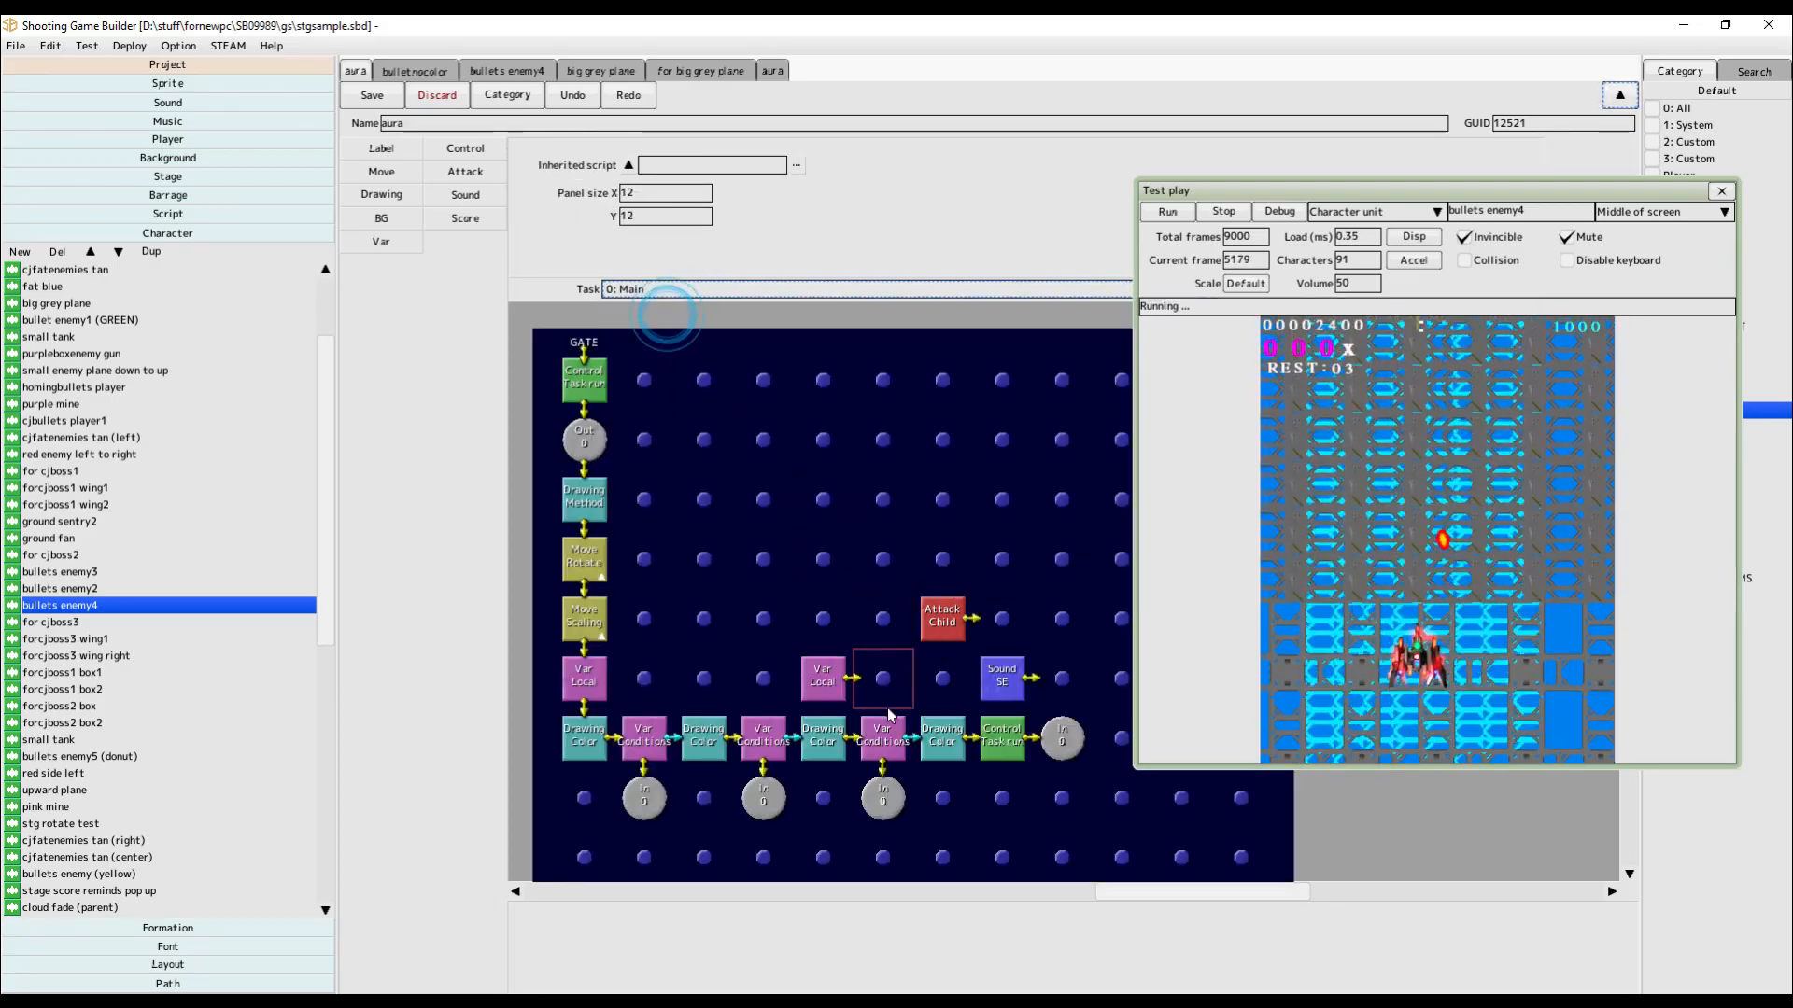
# Review the first two Conditions panels and the In 0 labels beneath them in the Main task, and stop the test play.
pyautogui.click(643, 740)
pyautogui.click(645, 798)
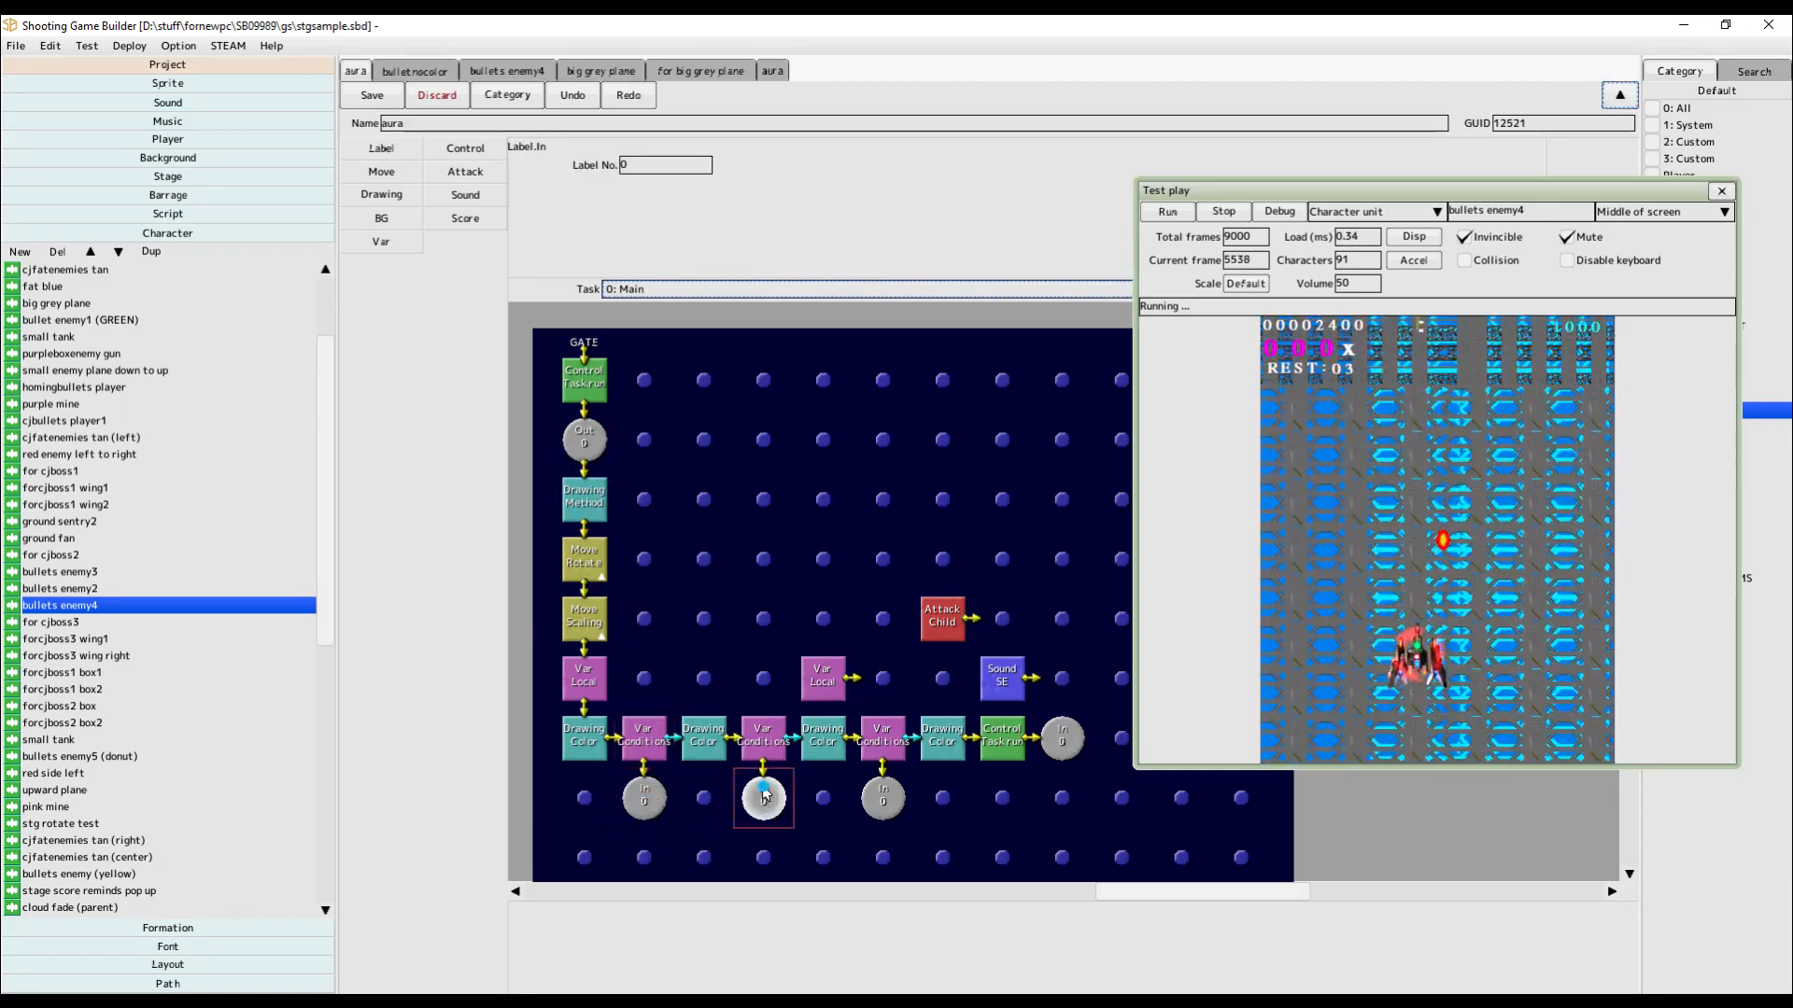
pyautogui.click(644, 738)
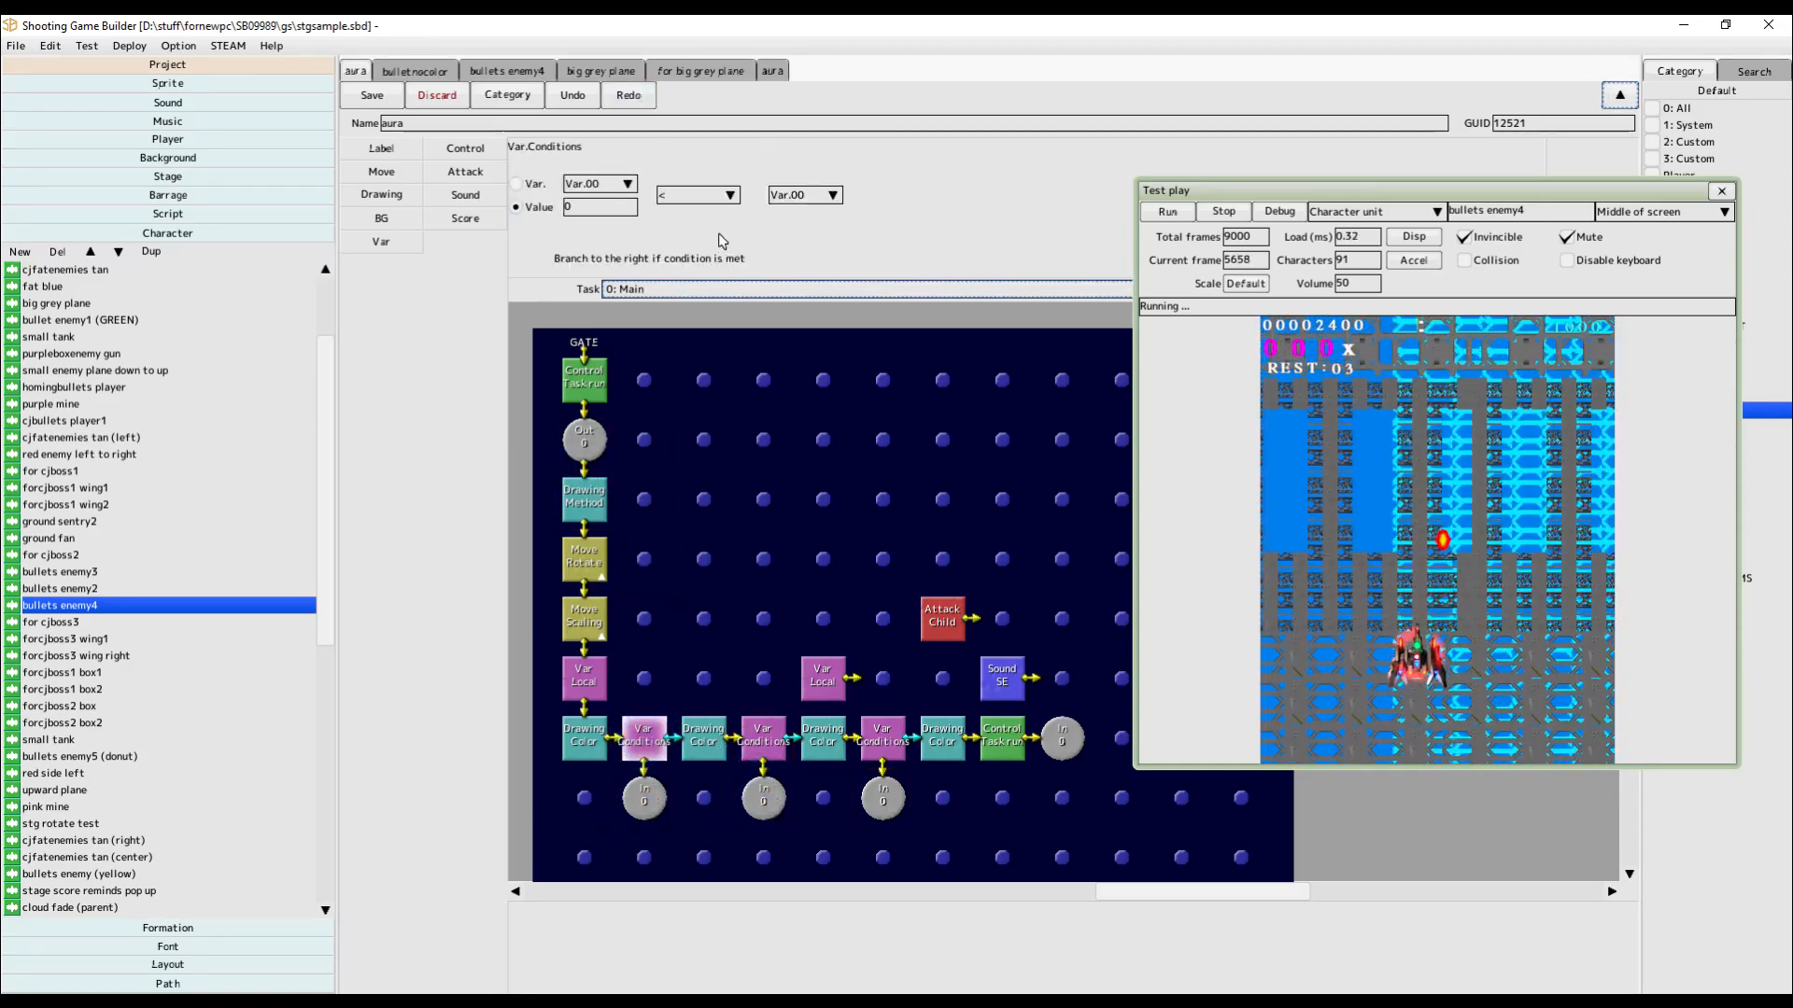
pyautogui.click(763, 738)
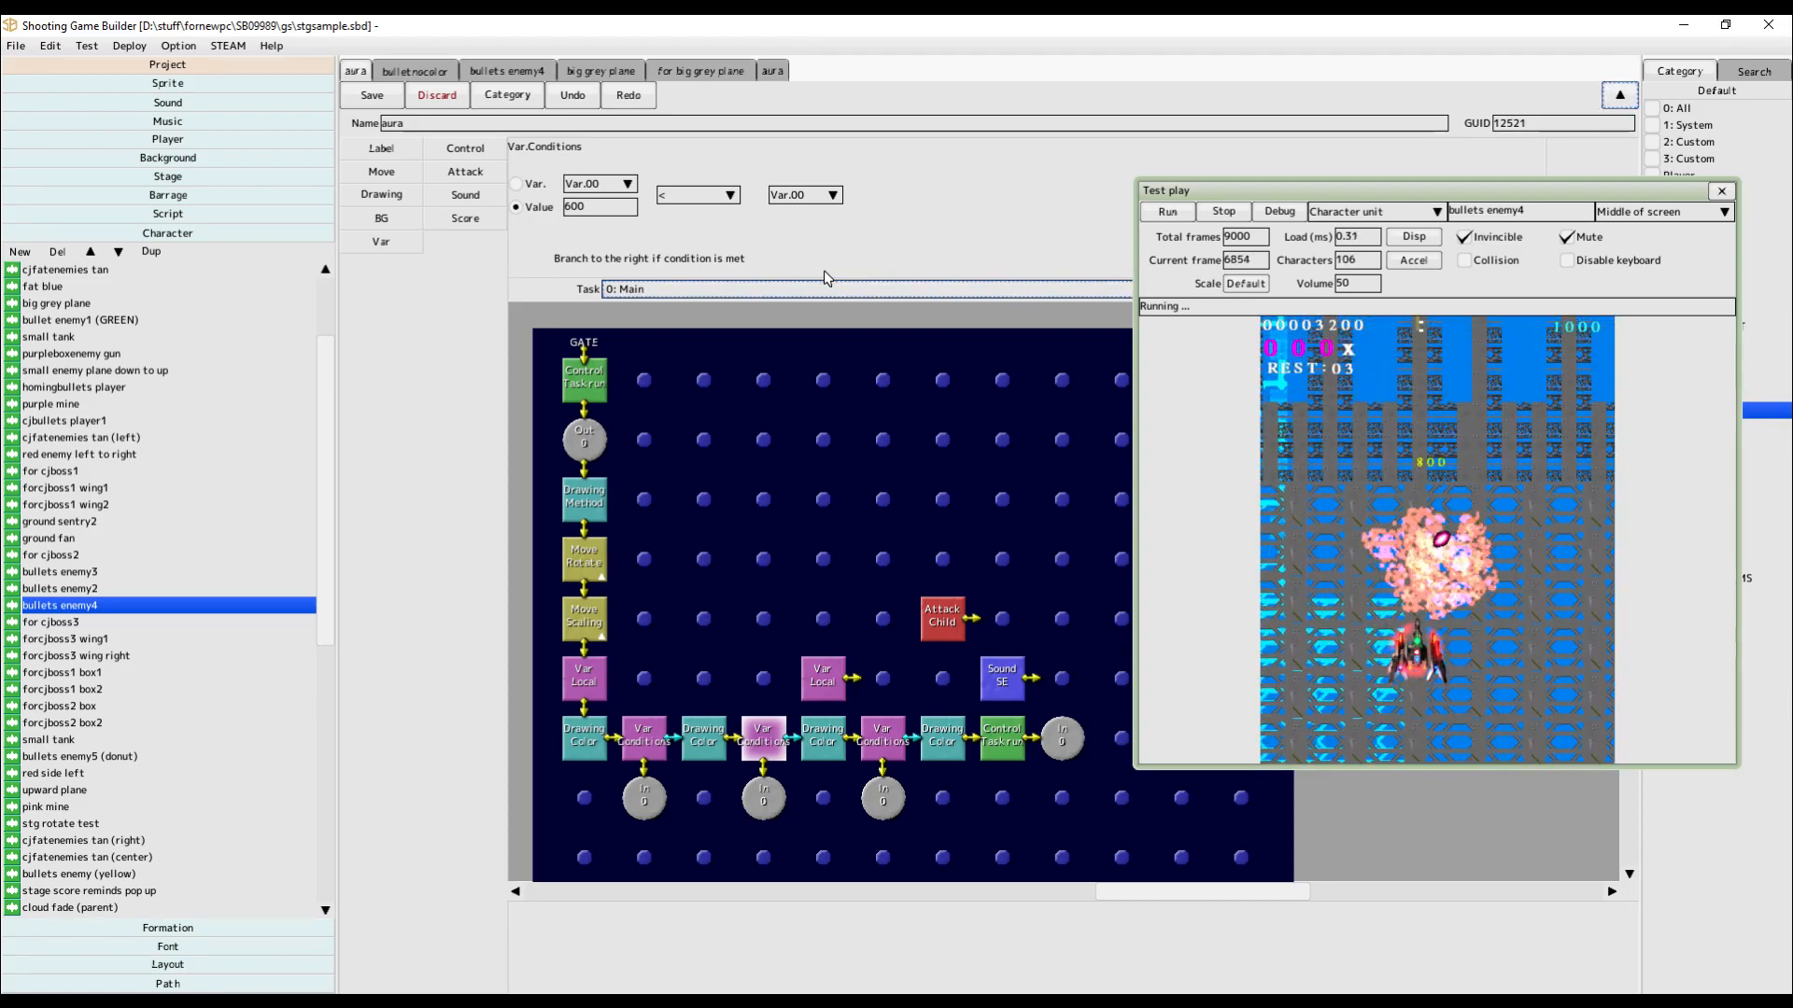
pyautogui.click(1223, 211)
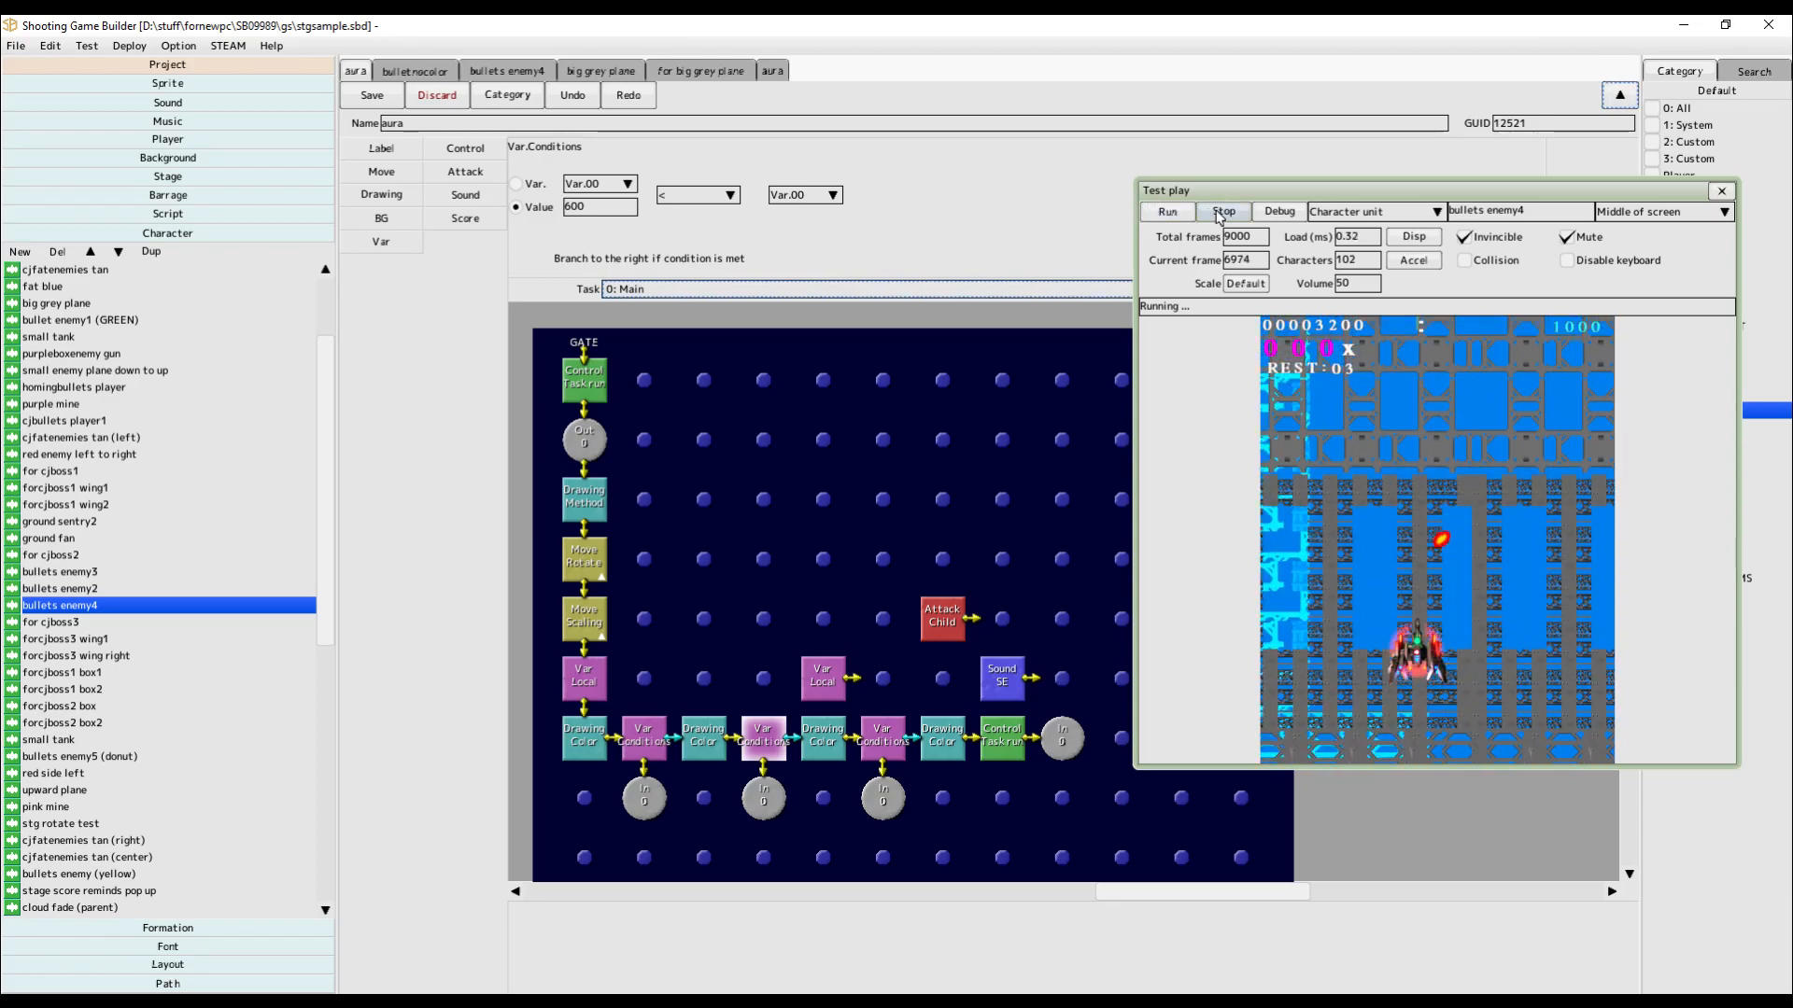
# Return to the big grey plane character's settings and reposition the test play window over the empty editor area.
pyautogui.click(601, 71)
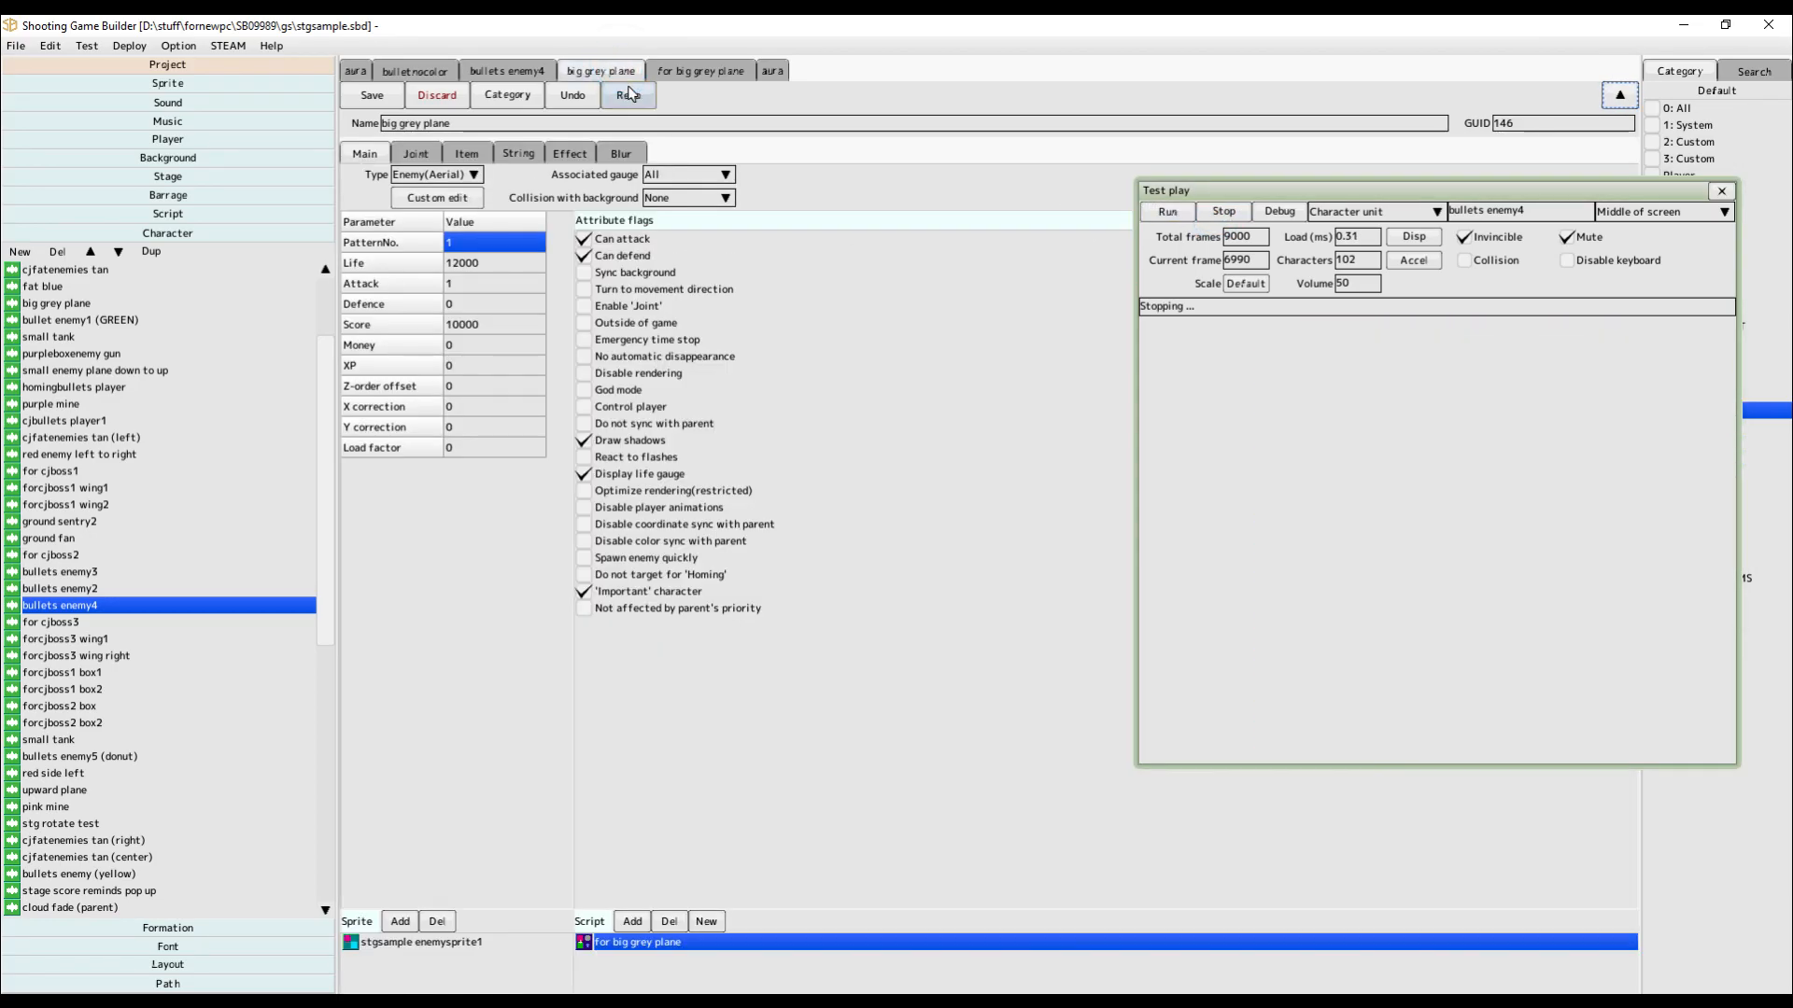
pyautogui.click(682, 73)
pyautogui.click(609, 71)
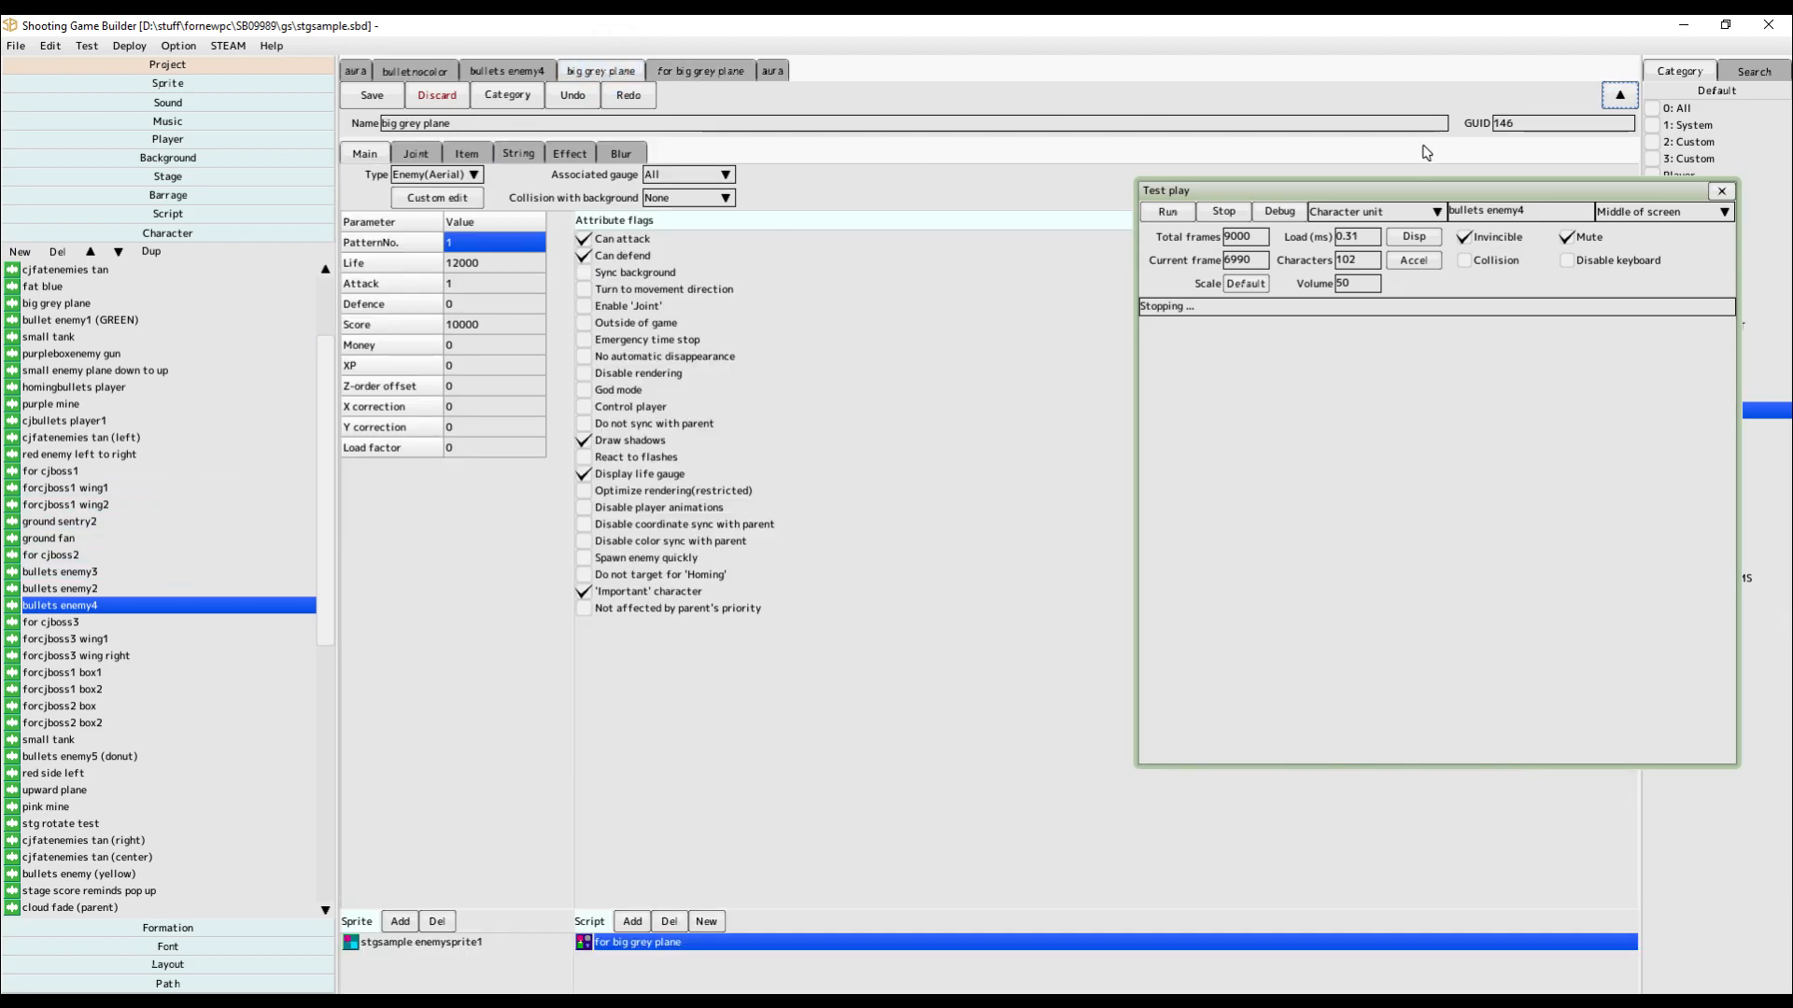
pyautogui.moveTo(1406, 192); pyautogui.dragTo(1201, 170)
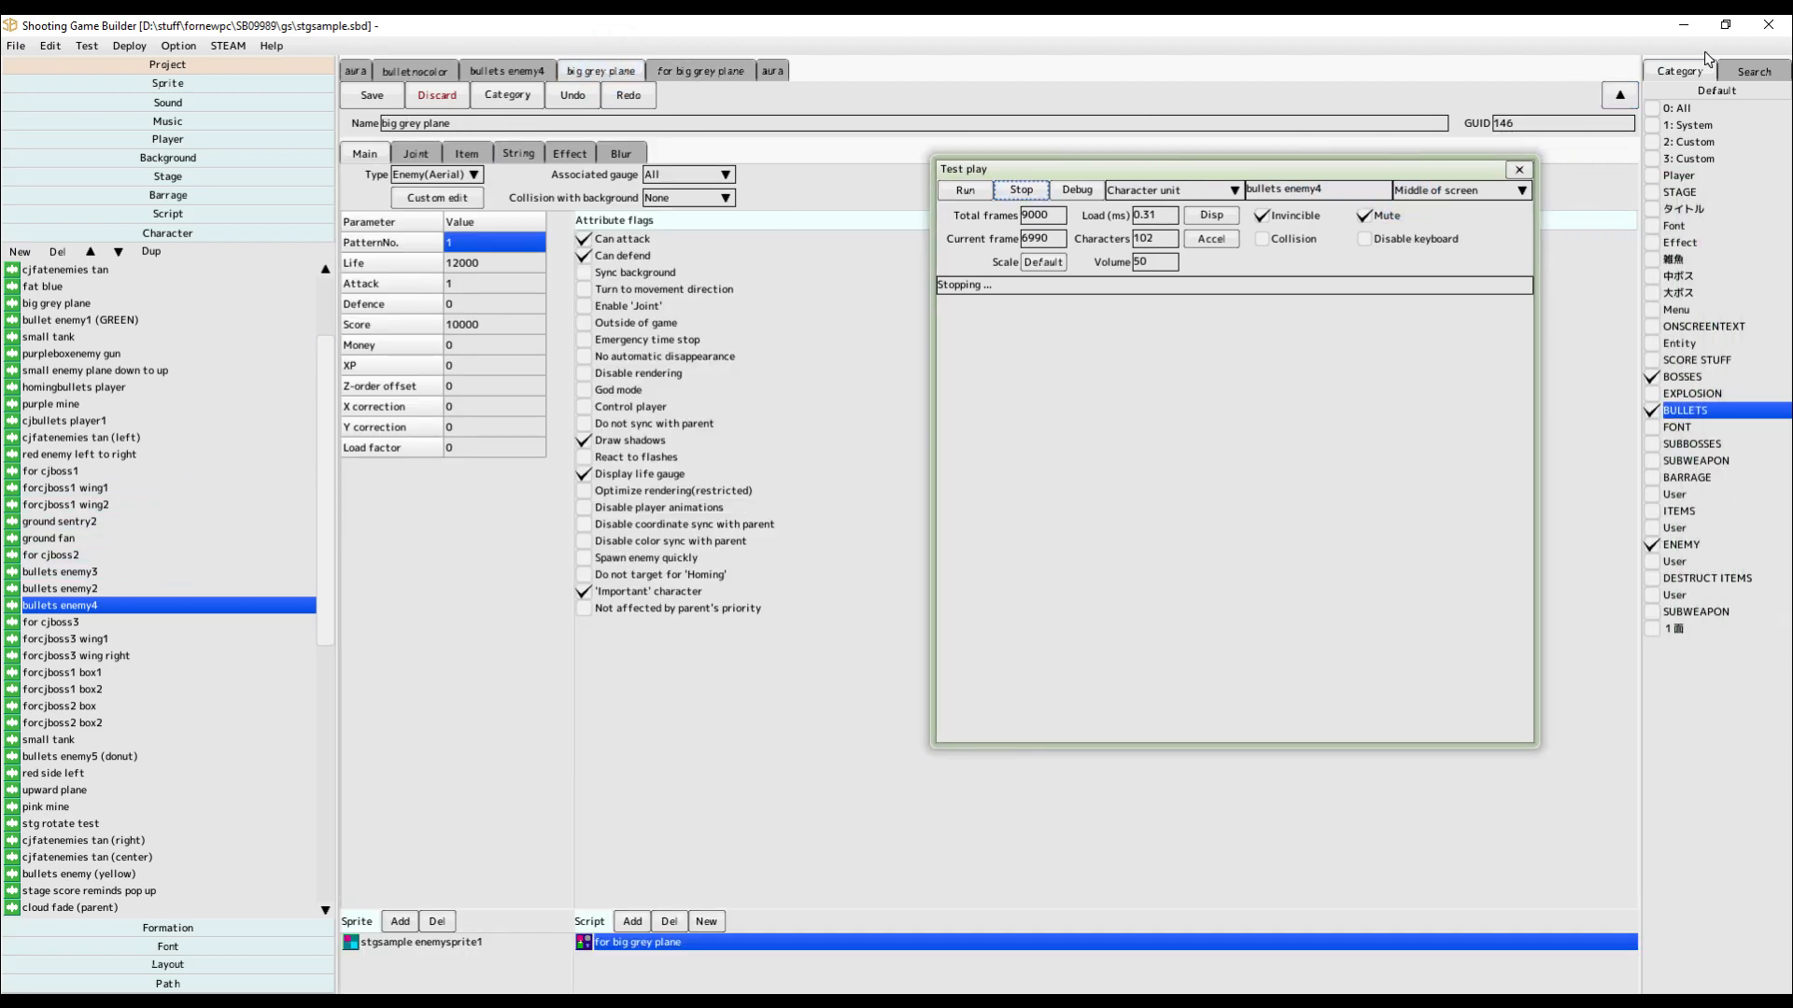
# Search the project for "big gre" and select the big grey plane character as the test play unit.
pyautogui.click(1754, 71)
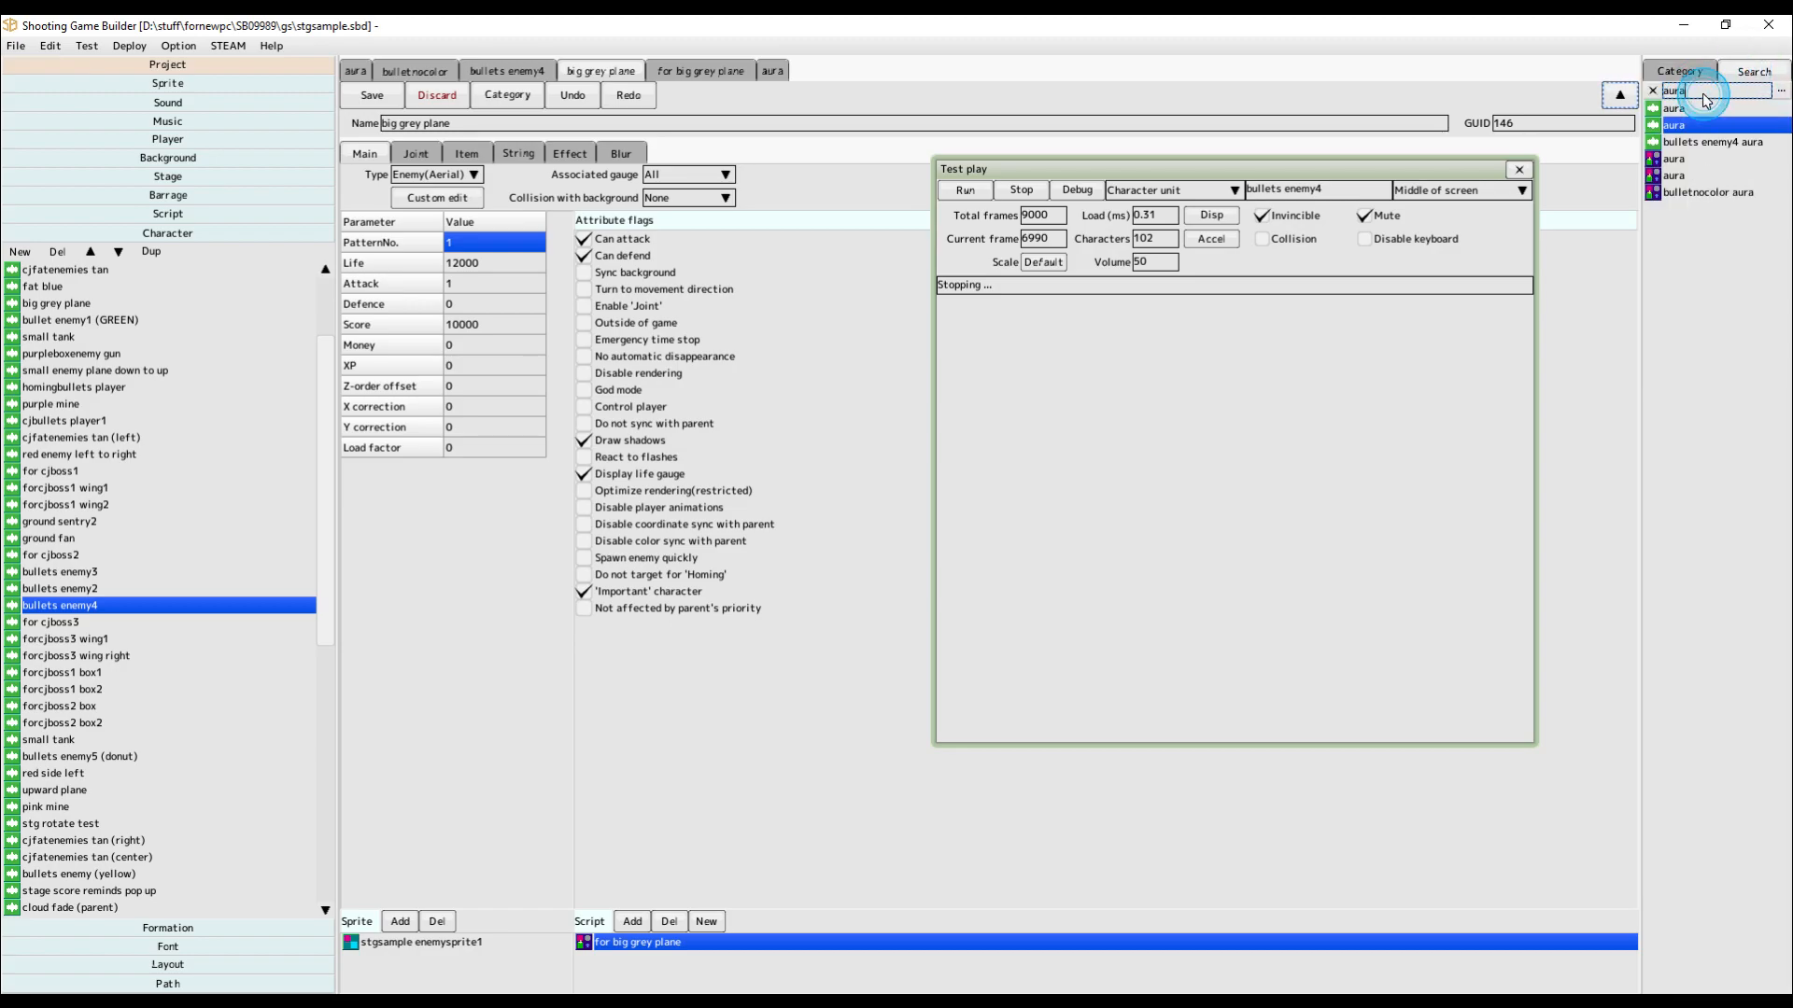
pyautogui.press('BackSpace')
pyautogui.press('BackSpace')
pyautogui.press('BackSpace')
pyautogui.press('BackSpace')
pyautogui.write('big')
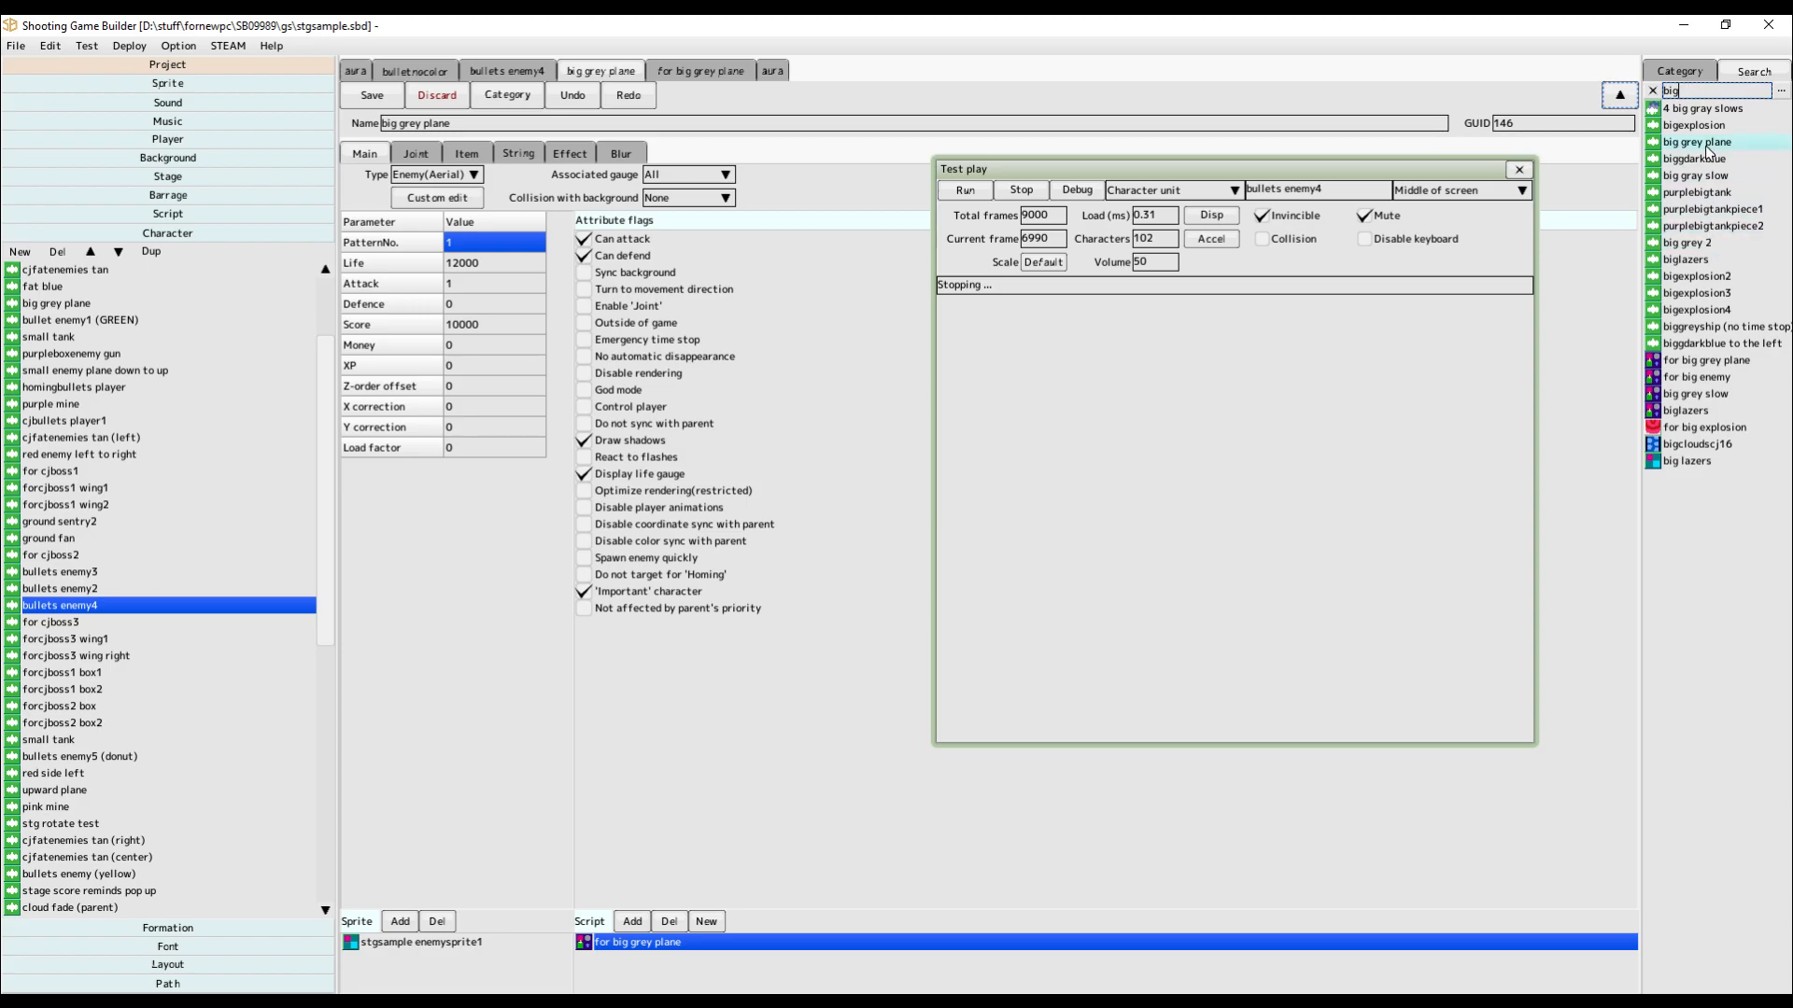
pyautogui.write(' gre')
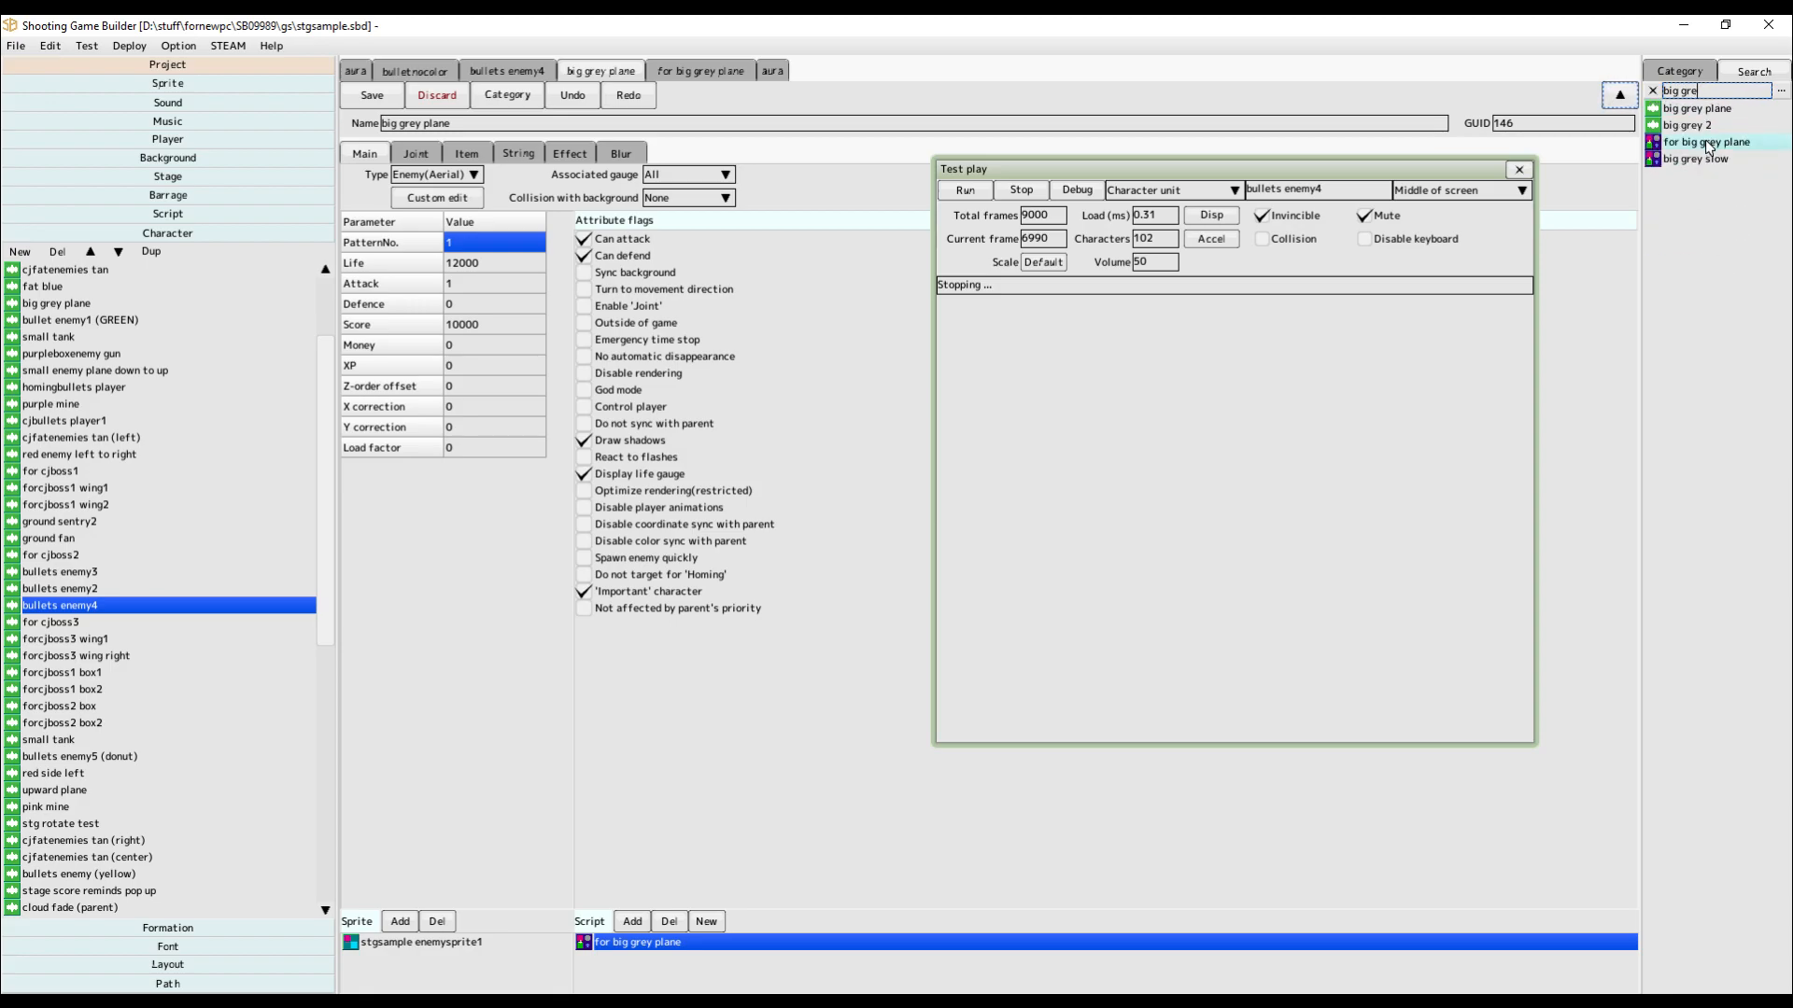
pyautogui.click(1727, 109)
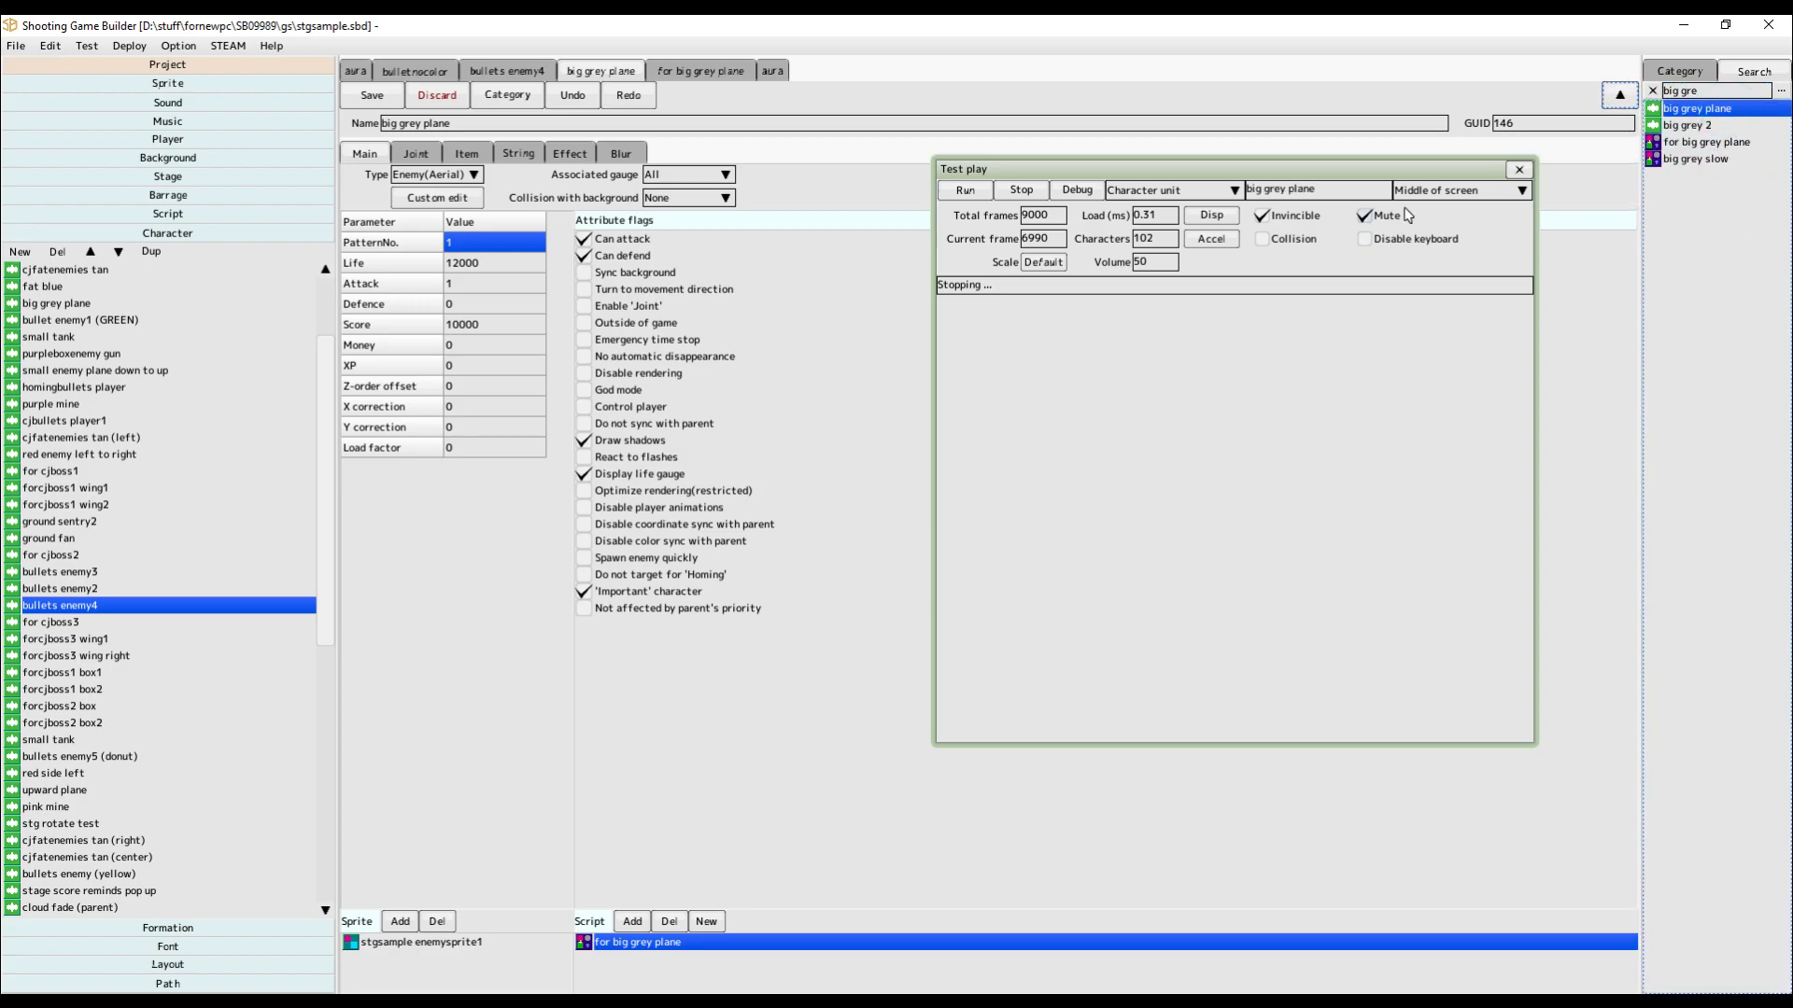
# Set the test play's start position to Above screen and run the big grey plane test.
pyautogui.click(1452, 191)
pyautogui.click(1428, 225)
pyautogui.click(966, 191)
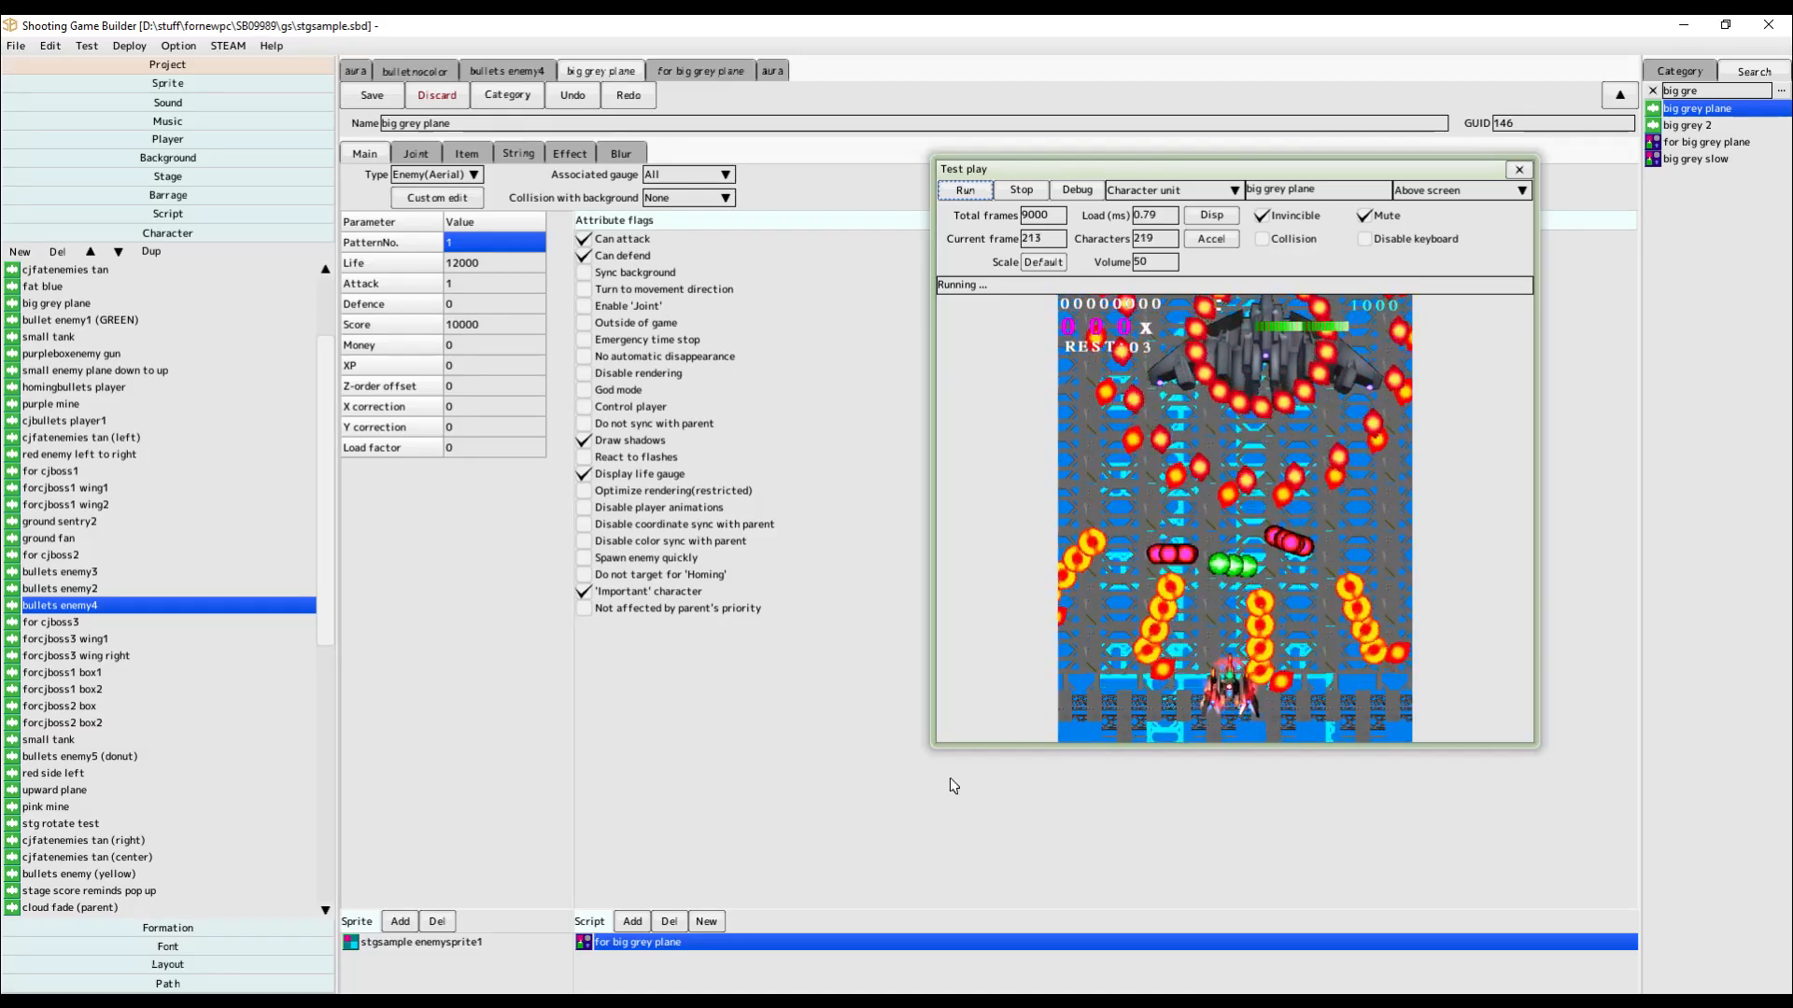
# Open the for big grey plane script beside the running test play and inspect the Task stop panel in its 2: User 2 task.
pyautogui.doubleClick(676, 942)
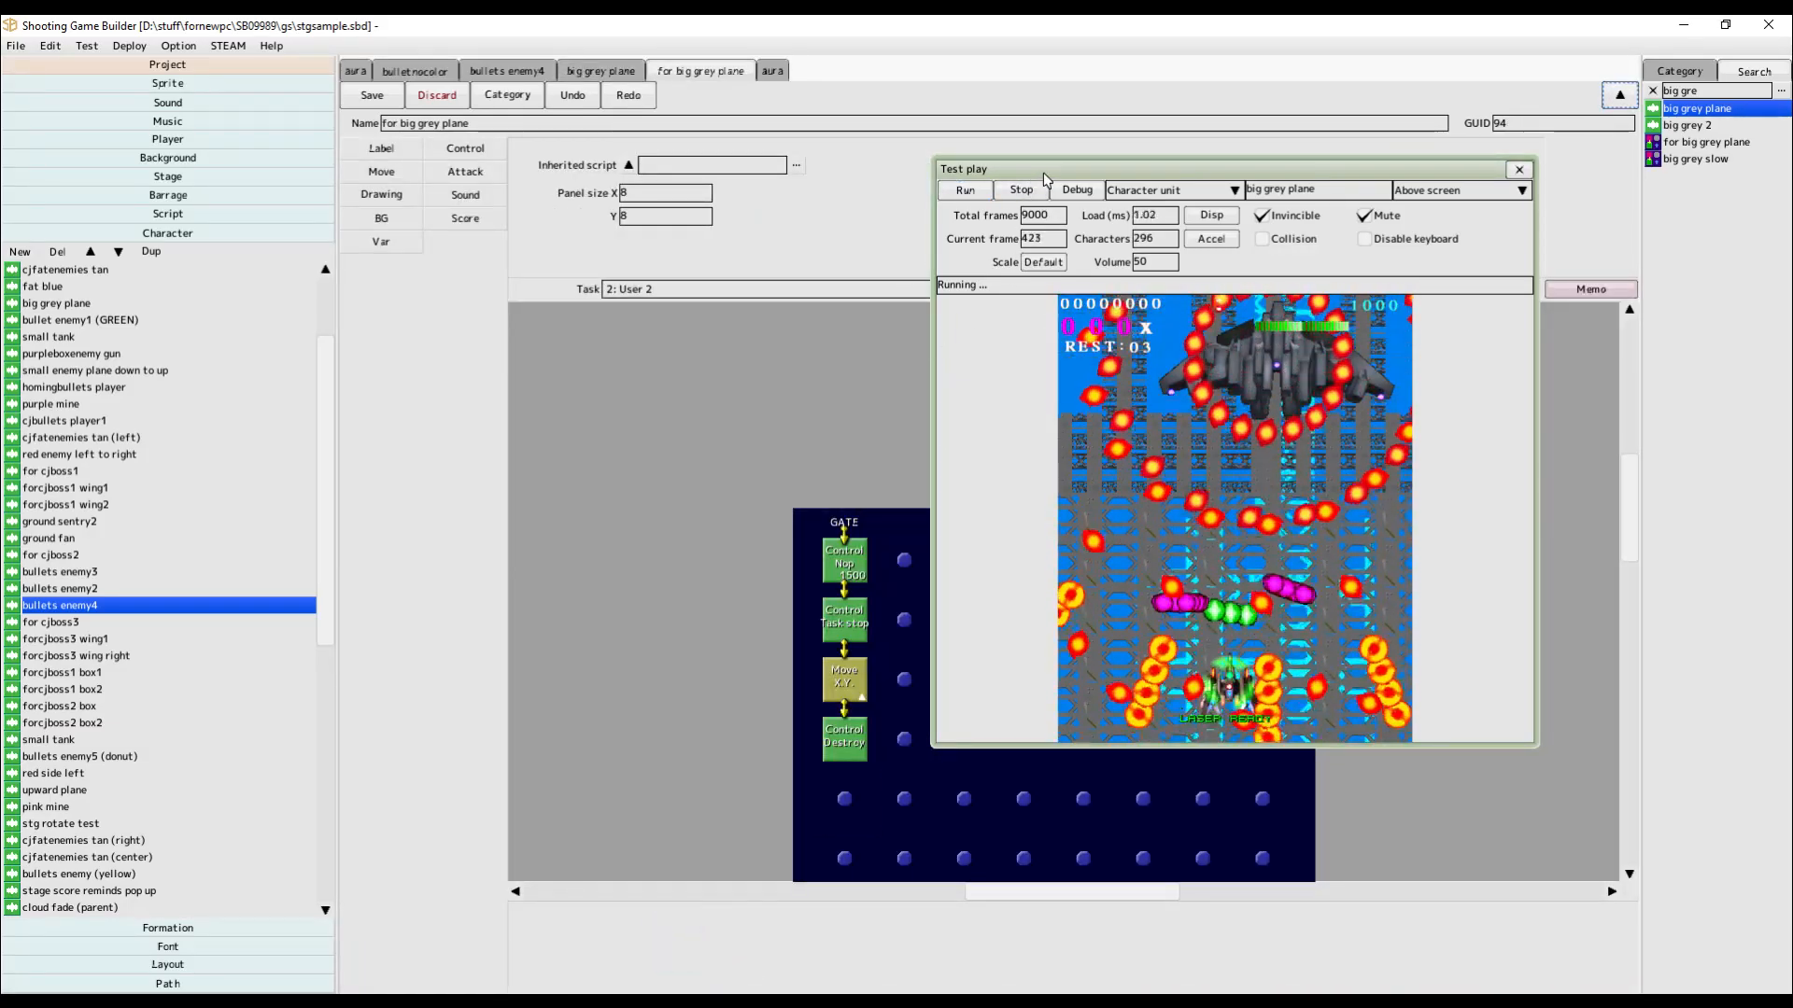
pyautogui.moveTo(1046, 179); pyautogui.dragTo(1183, 248)
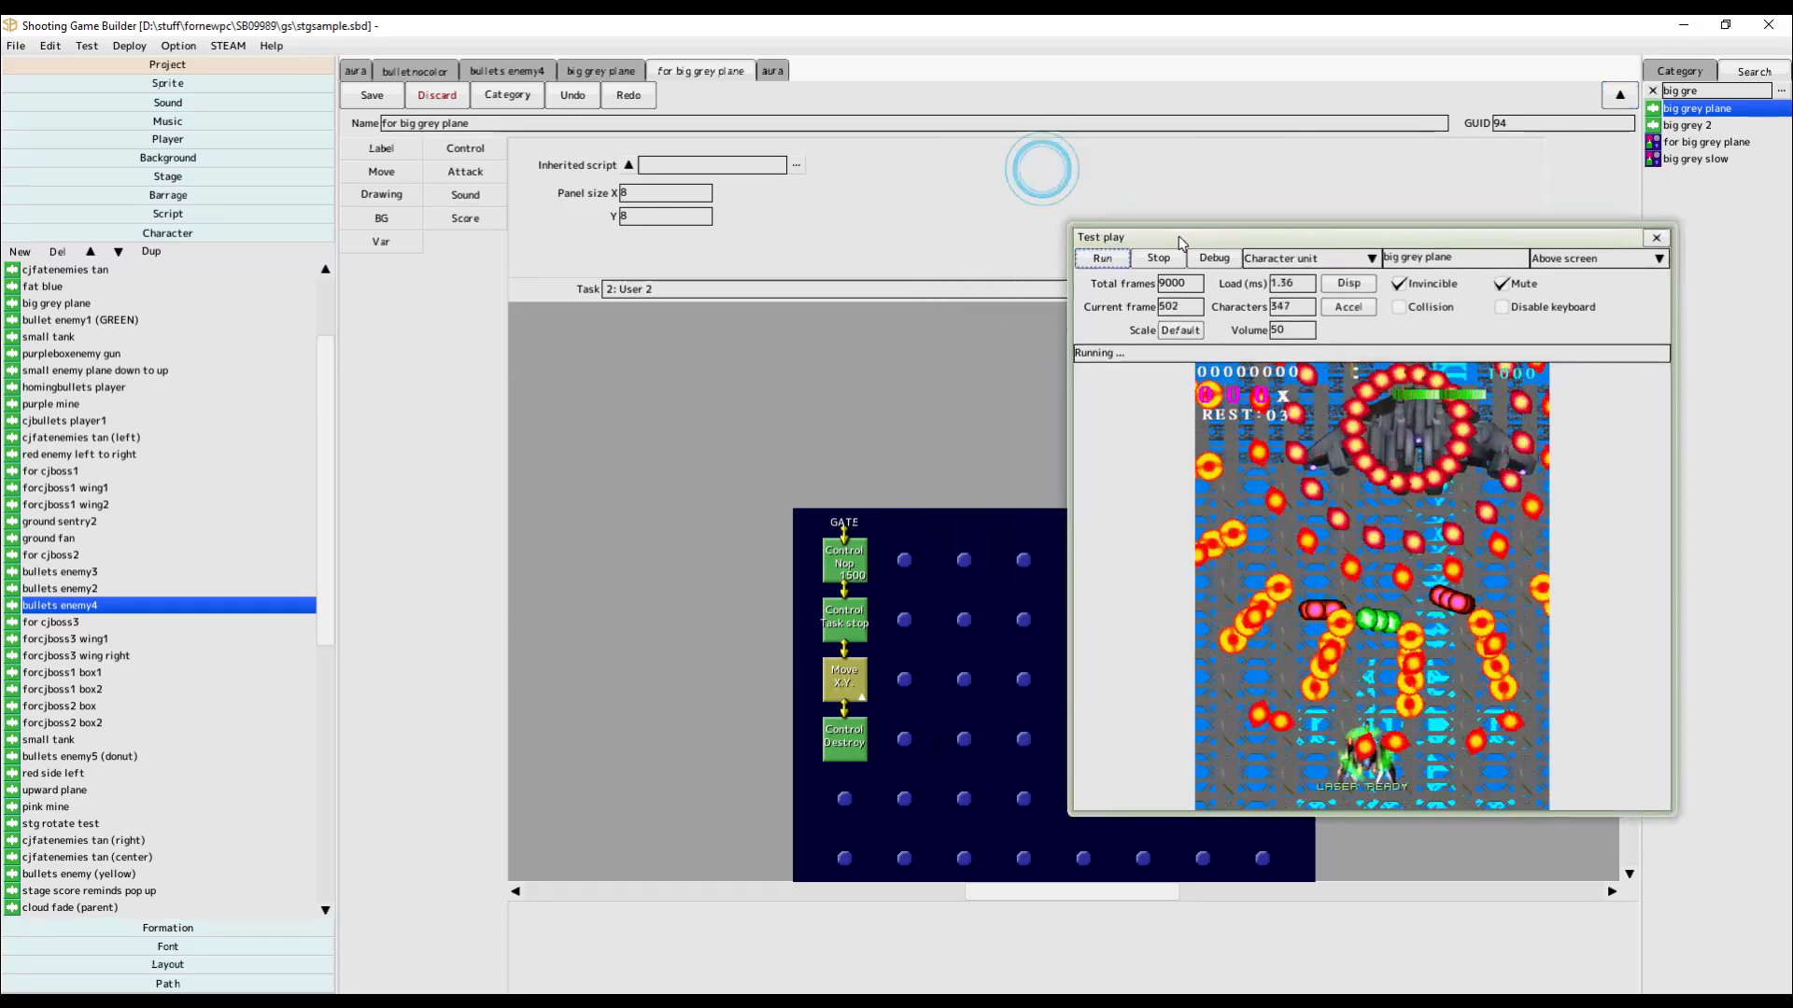
pyautogui.click(854, 624)
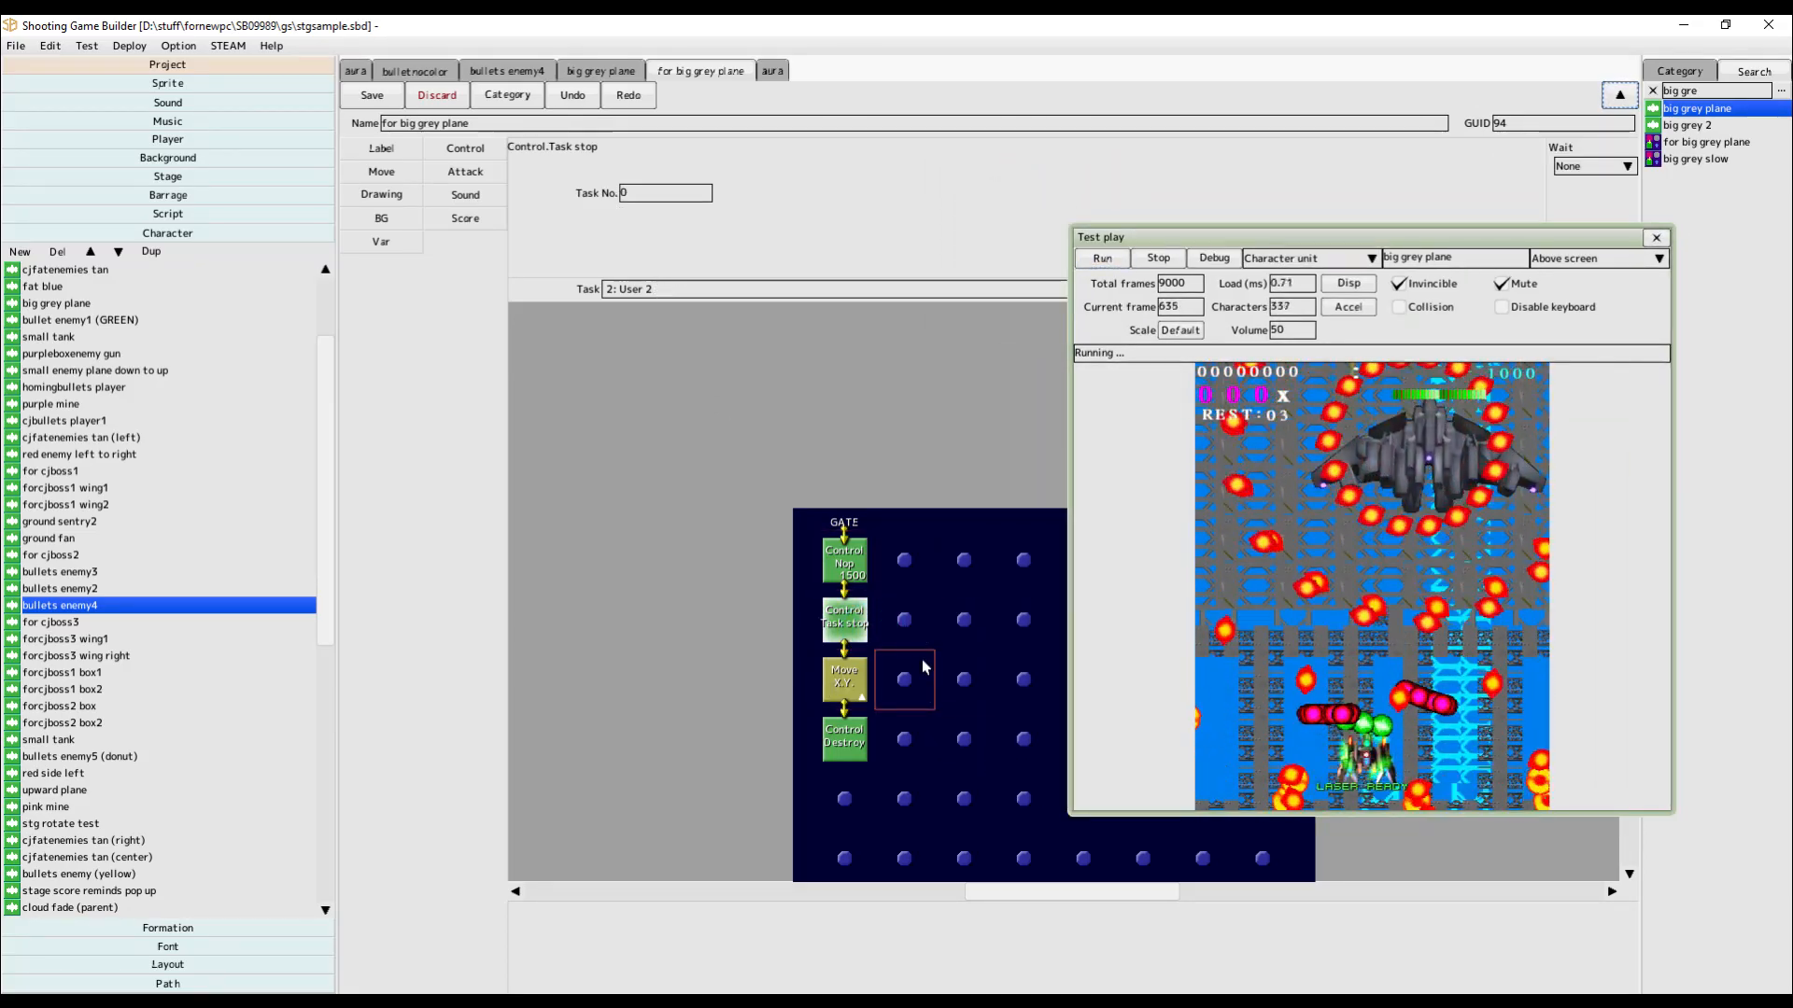
pyautogui.click(607, 72)
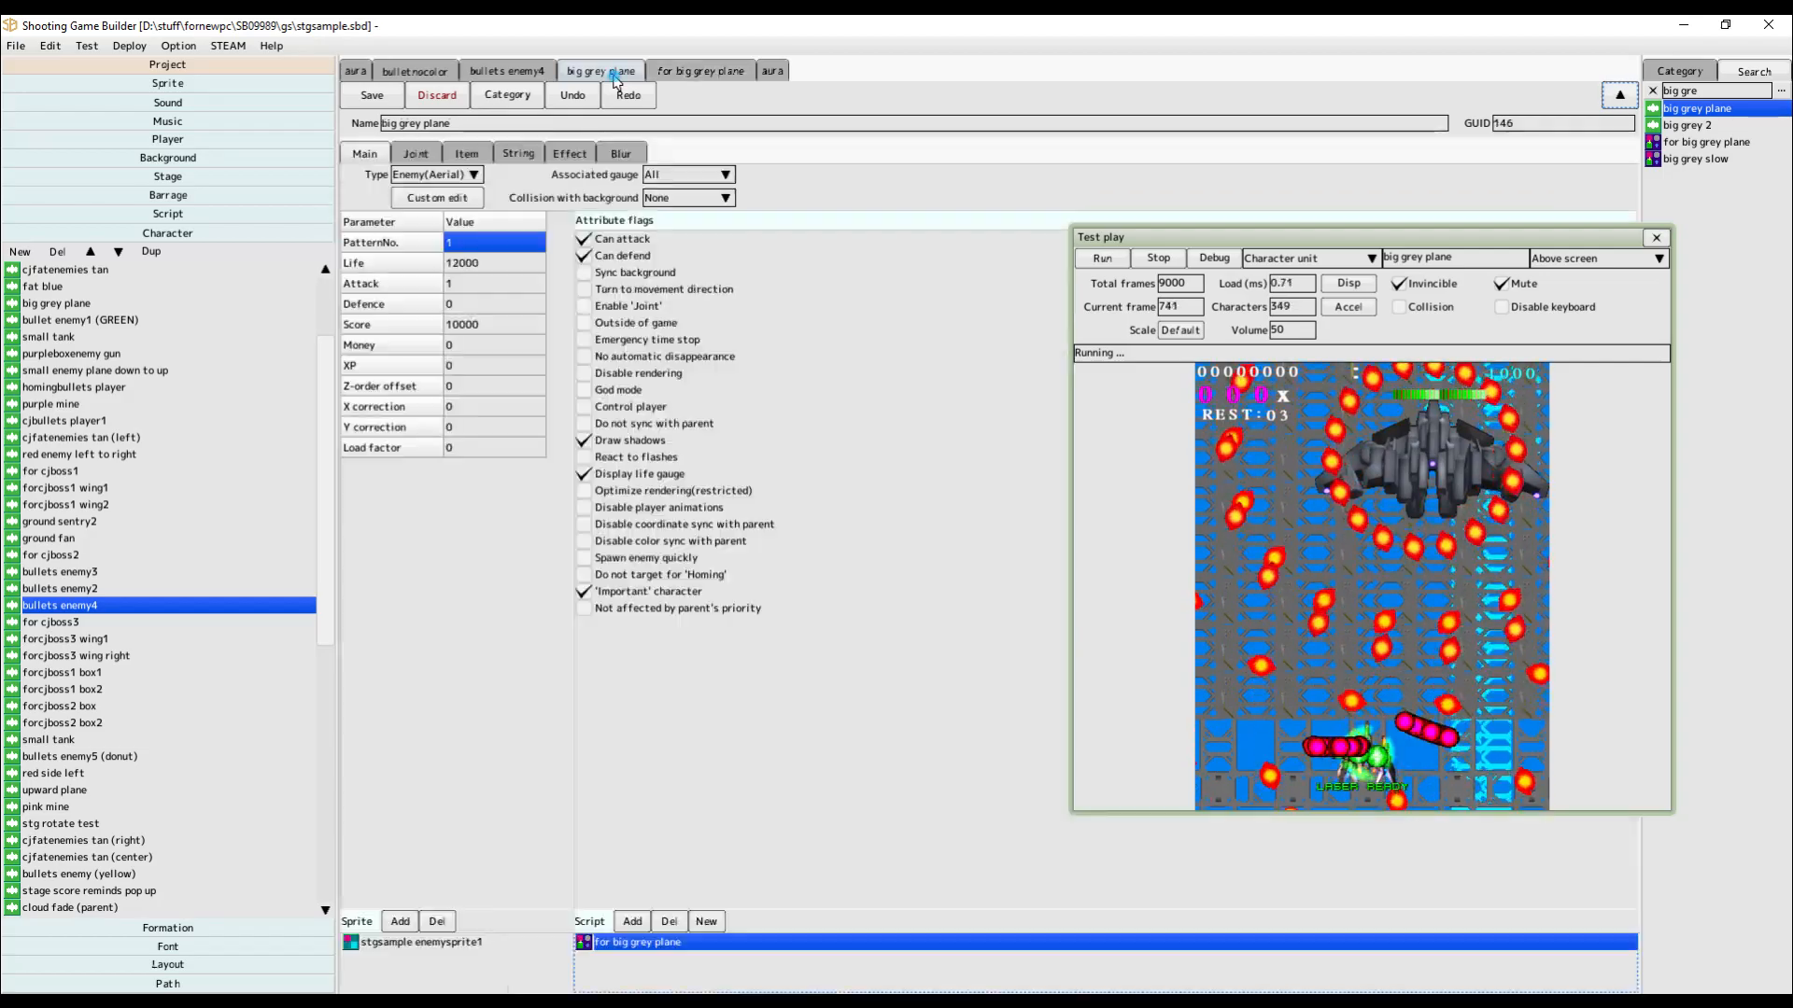
pyautogui.doubleClick(639, 945)
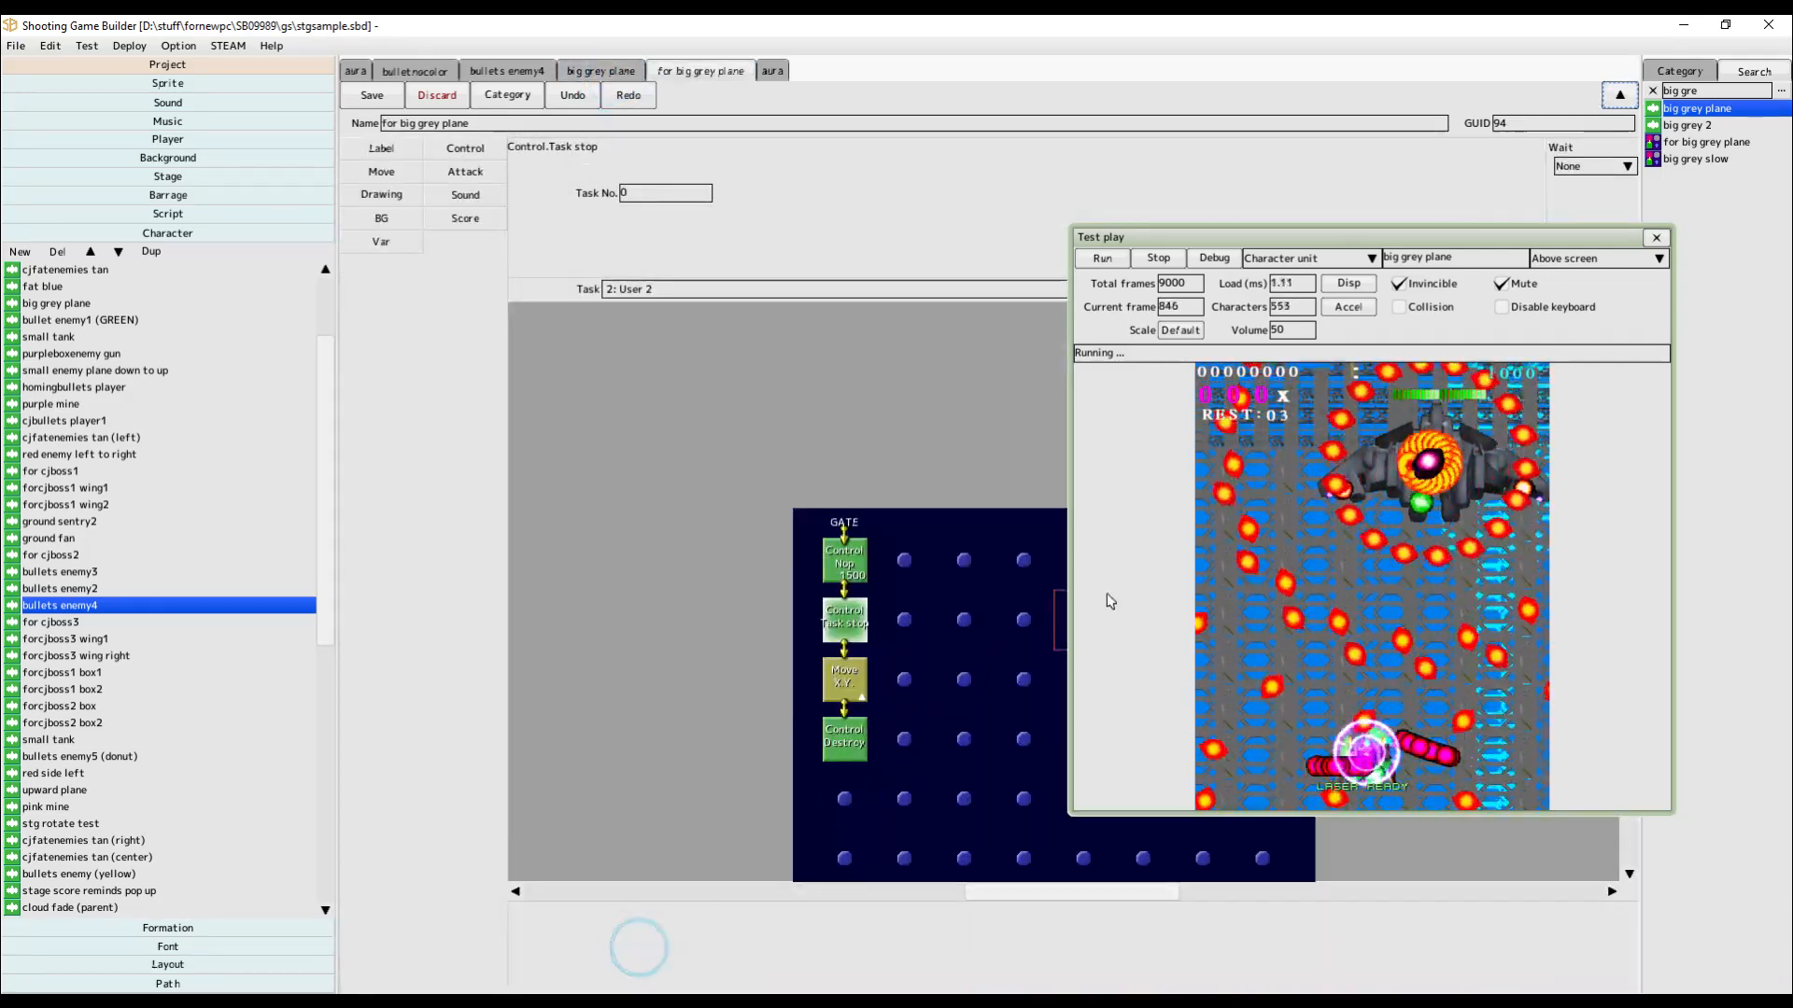
# Look through the for big grey plane script's 1: User 1 task, and bring up its 0: Main task.
pyautogui.click(696, 292)
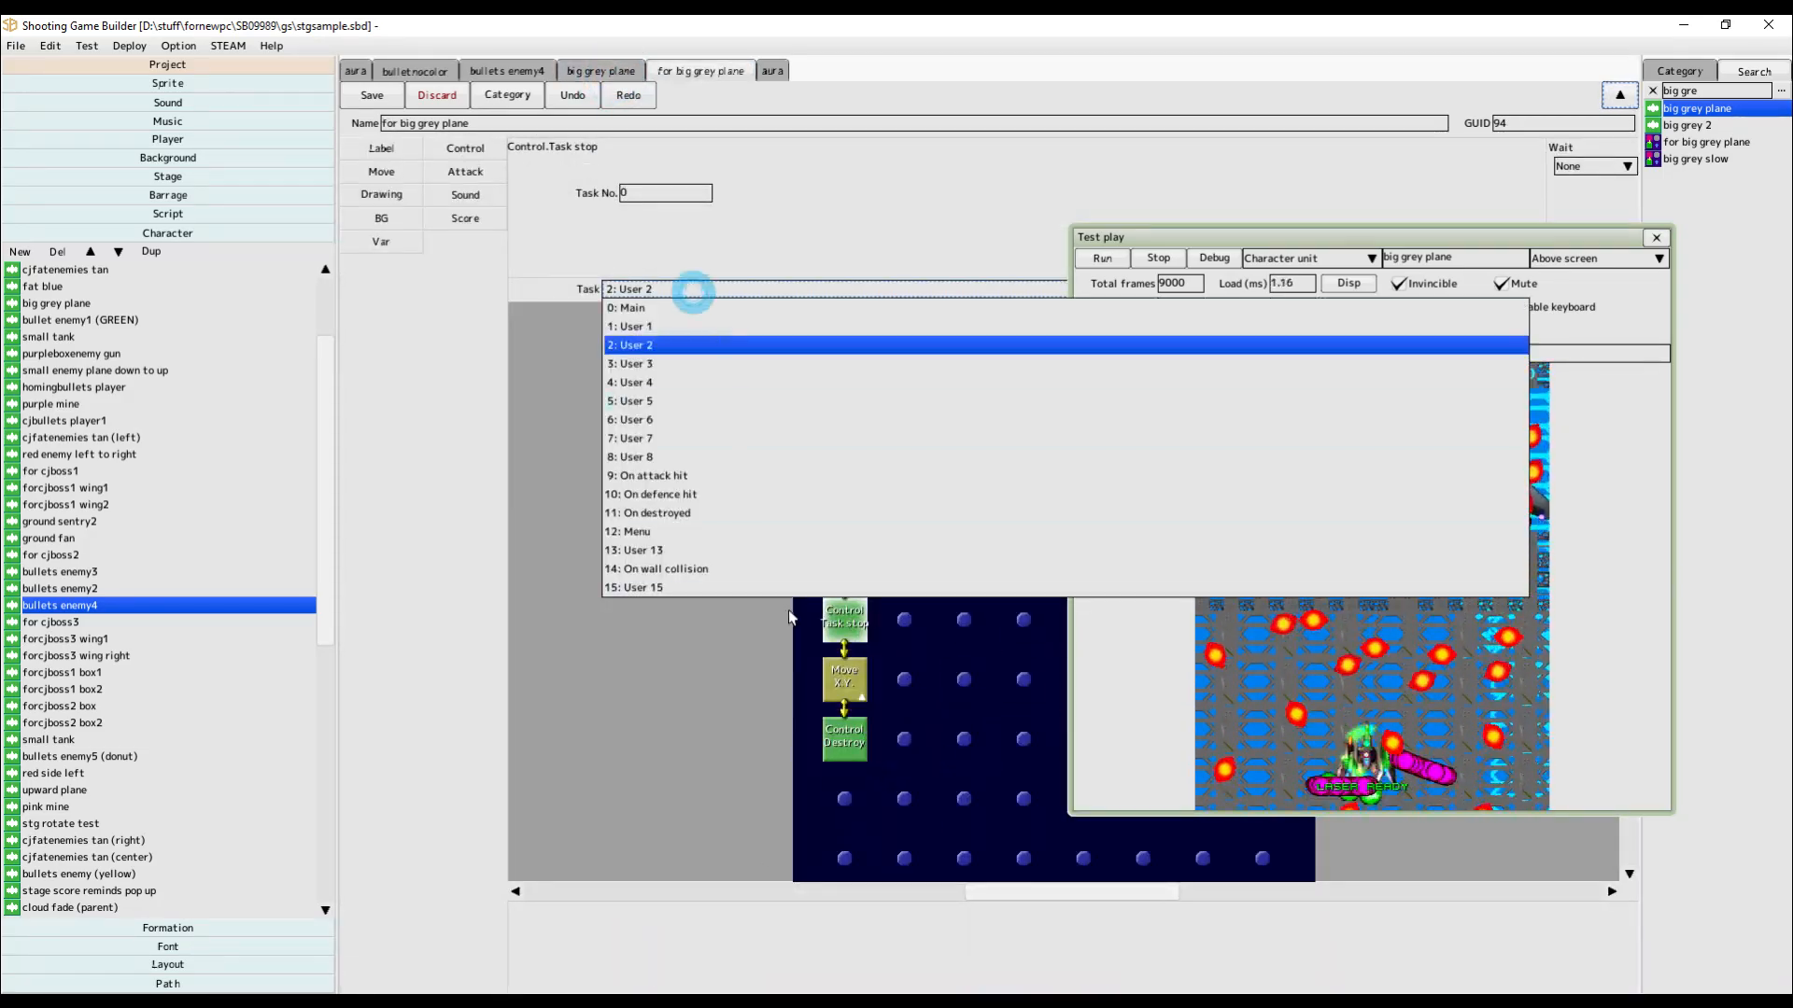
pyautogui.click(682, 325)
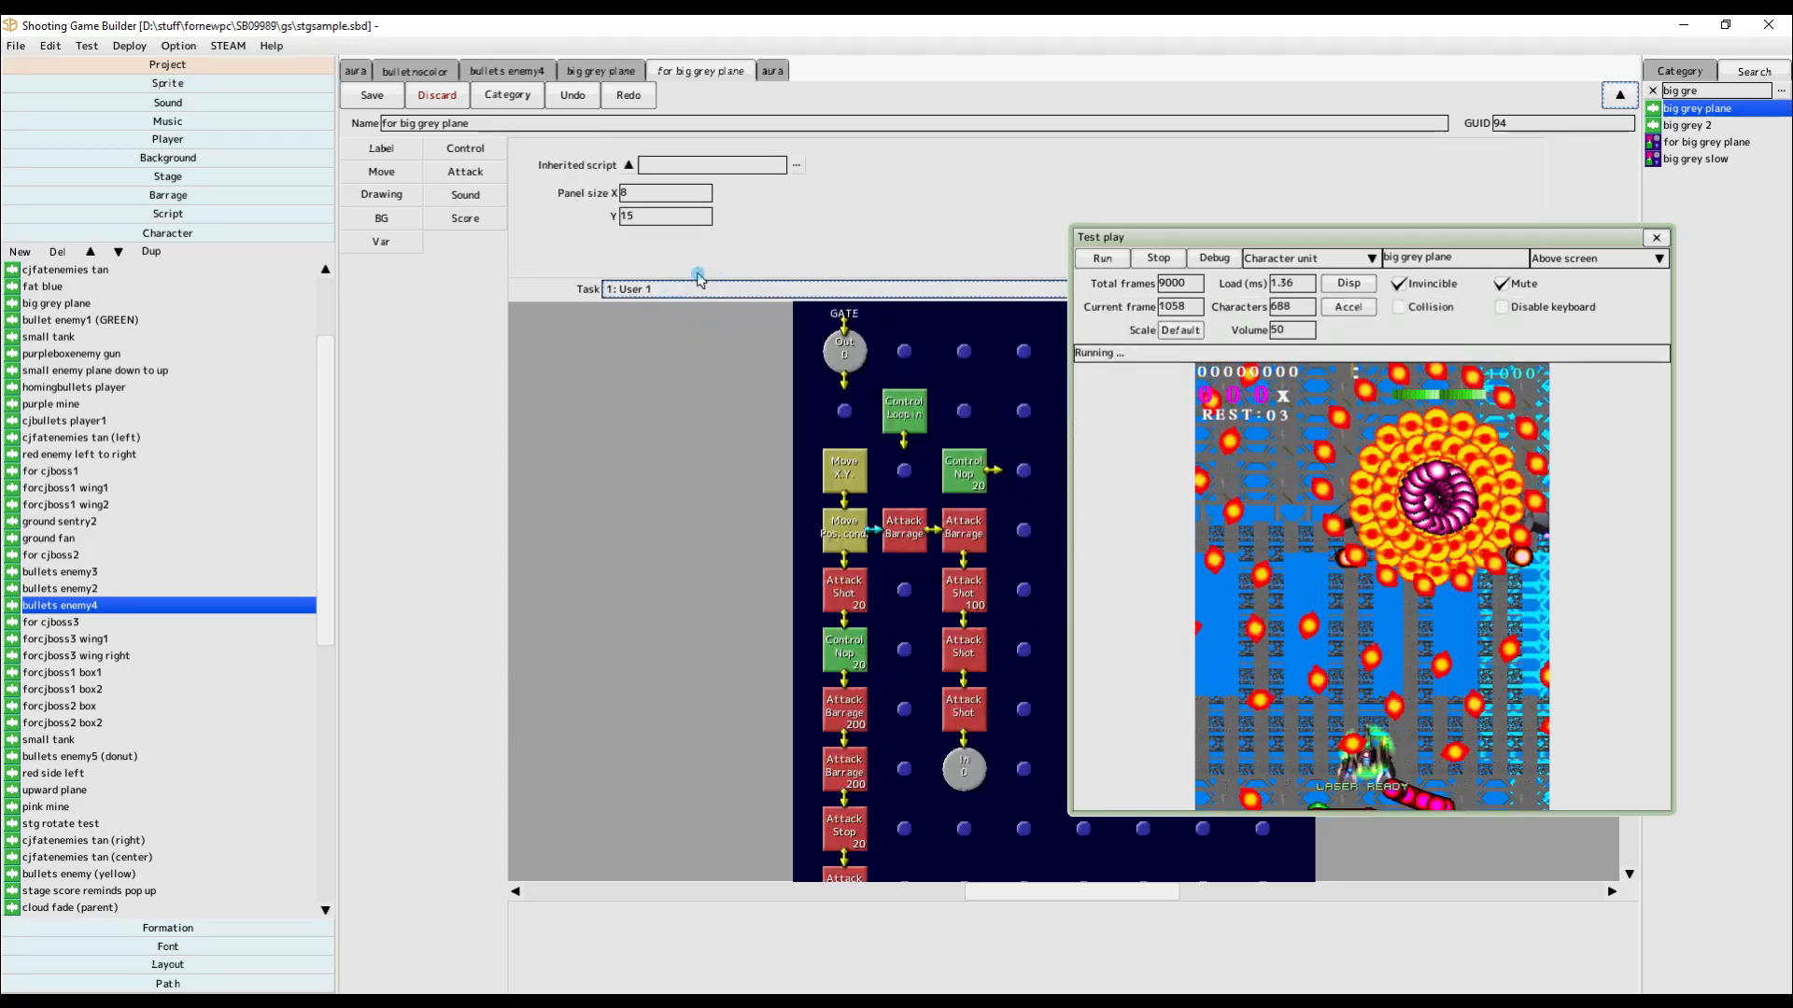
pyautogui.click(696, 288)
pyautogui.click(682, 309)
pyautogui.moveTo(693, 537); pyautogui.dragTo(695, 487)
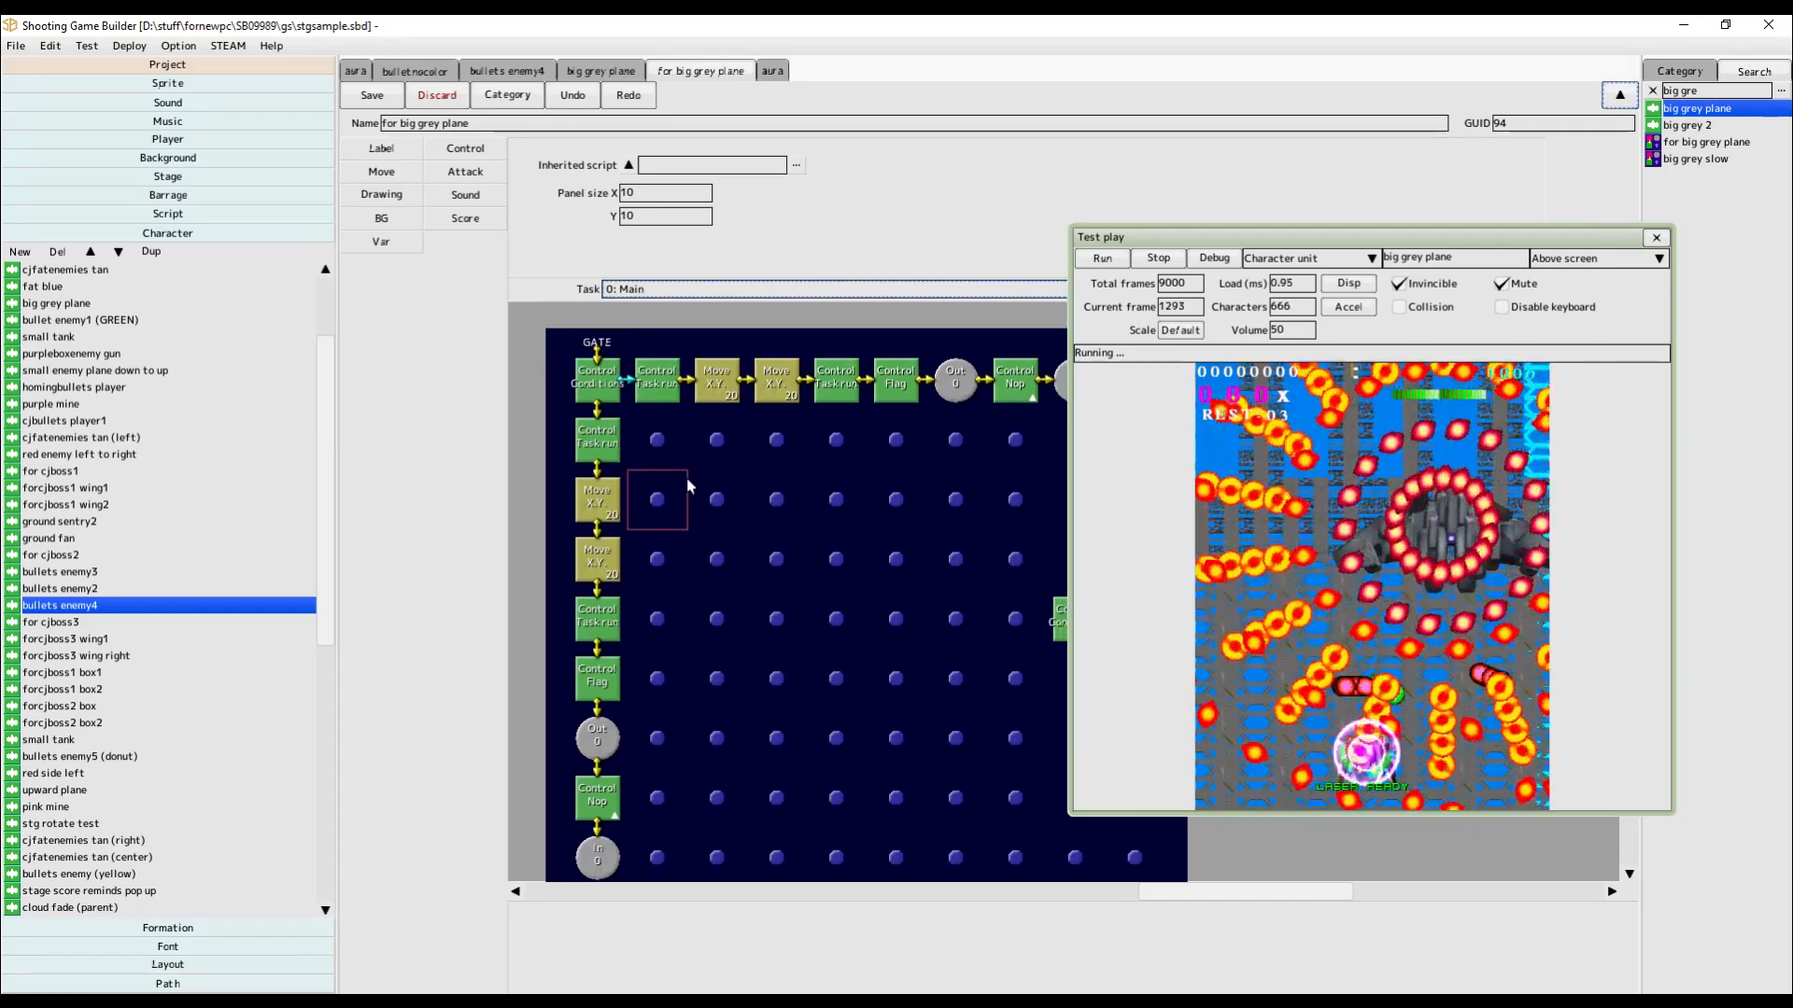
# Inspect the Conditions panel and the Task run panel beneath it in the 0: Main task.
pyautogui.click(614, 385)
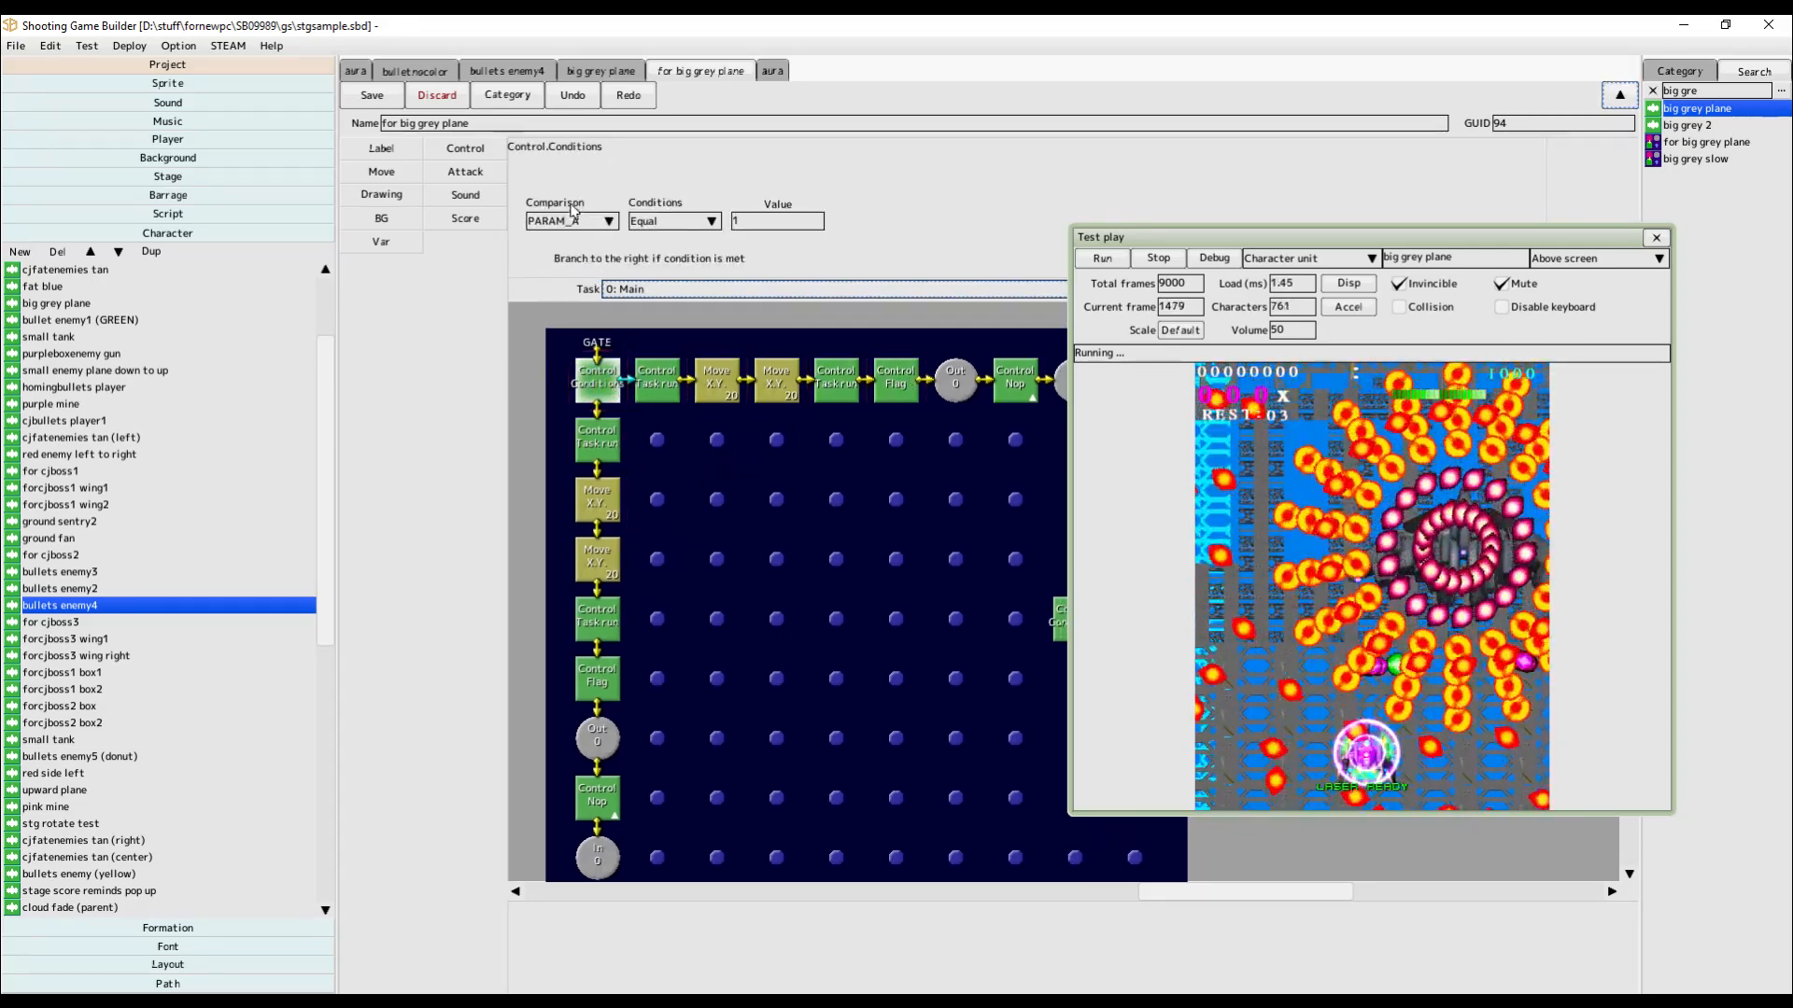
pyautogui.click(943, 387)
pyautogui.moveTo(992, 474)
pyautogui.mouseDown()
pyautogui.moveTo(867, 479)
pyautogui.moveTo(968, 468)
pyautogui.mouseUp()
pyautogui.click(656, 377)
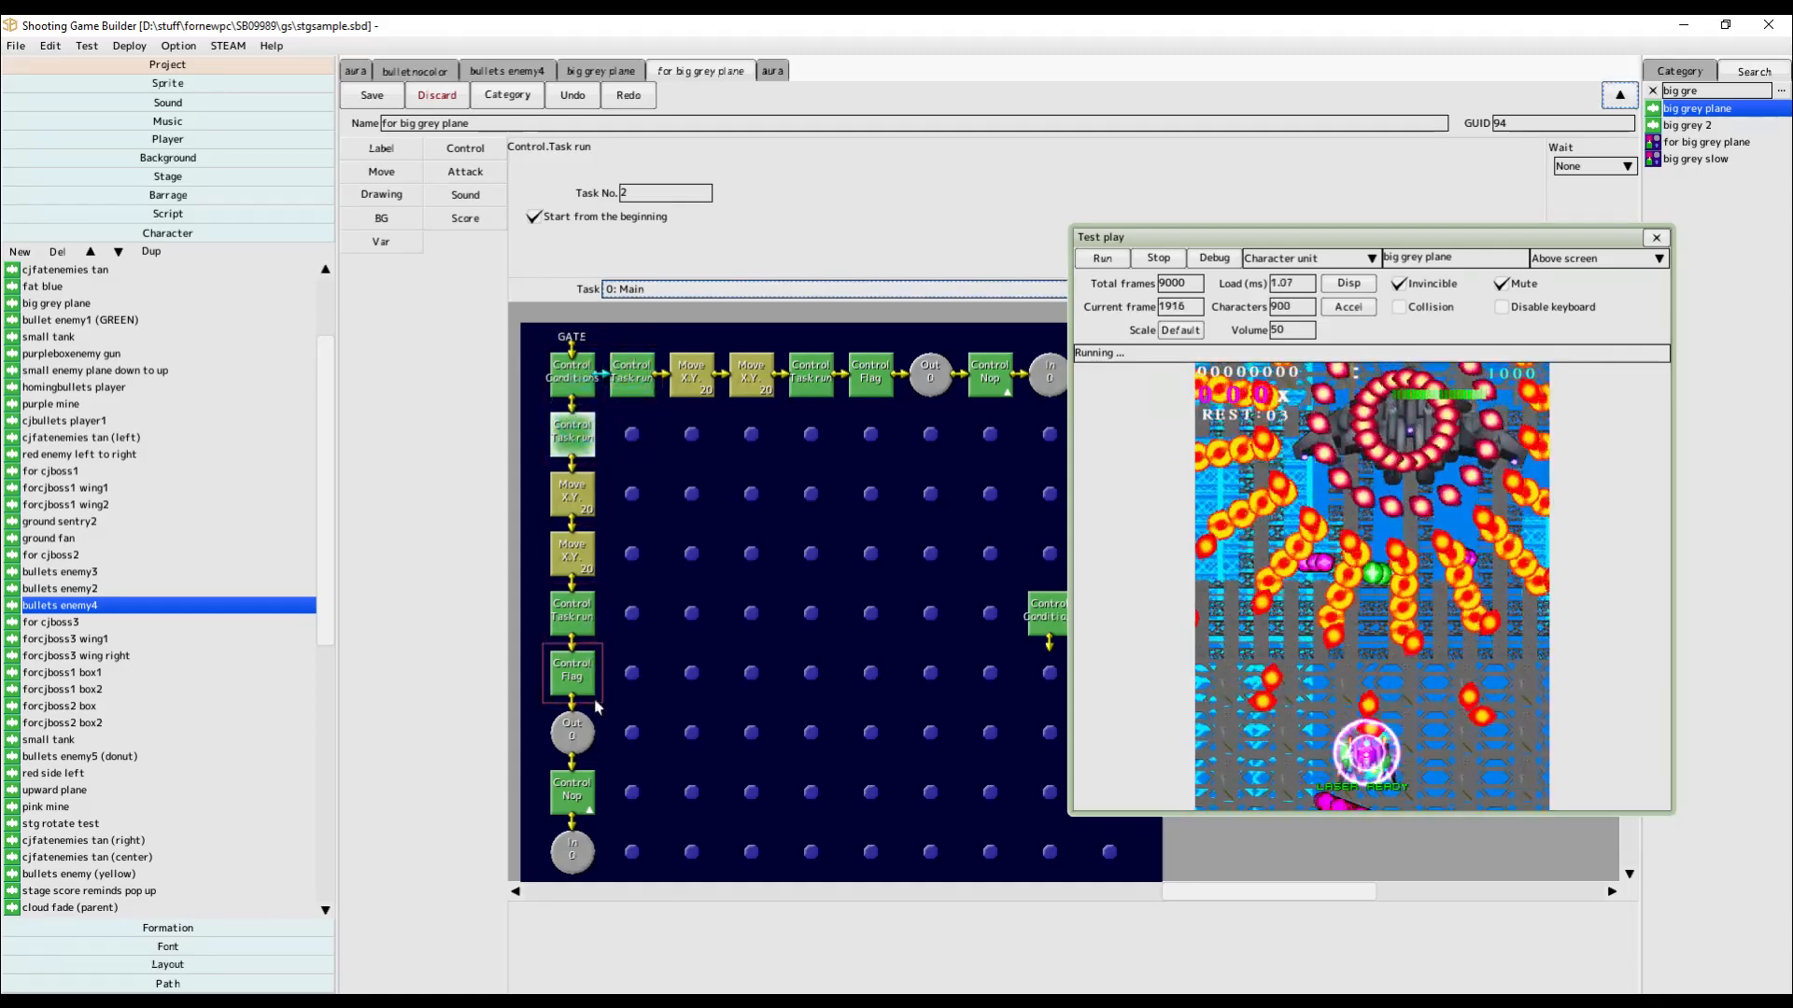
# Examine the 1: User 1 task's attack sequence from start to end, including the Pos. cond. panel's settings.
pyautogui.click(648, 291)
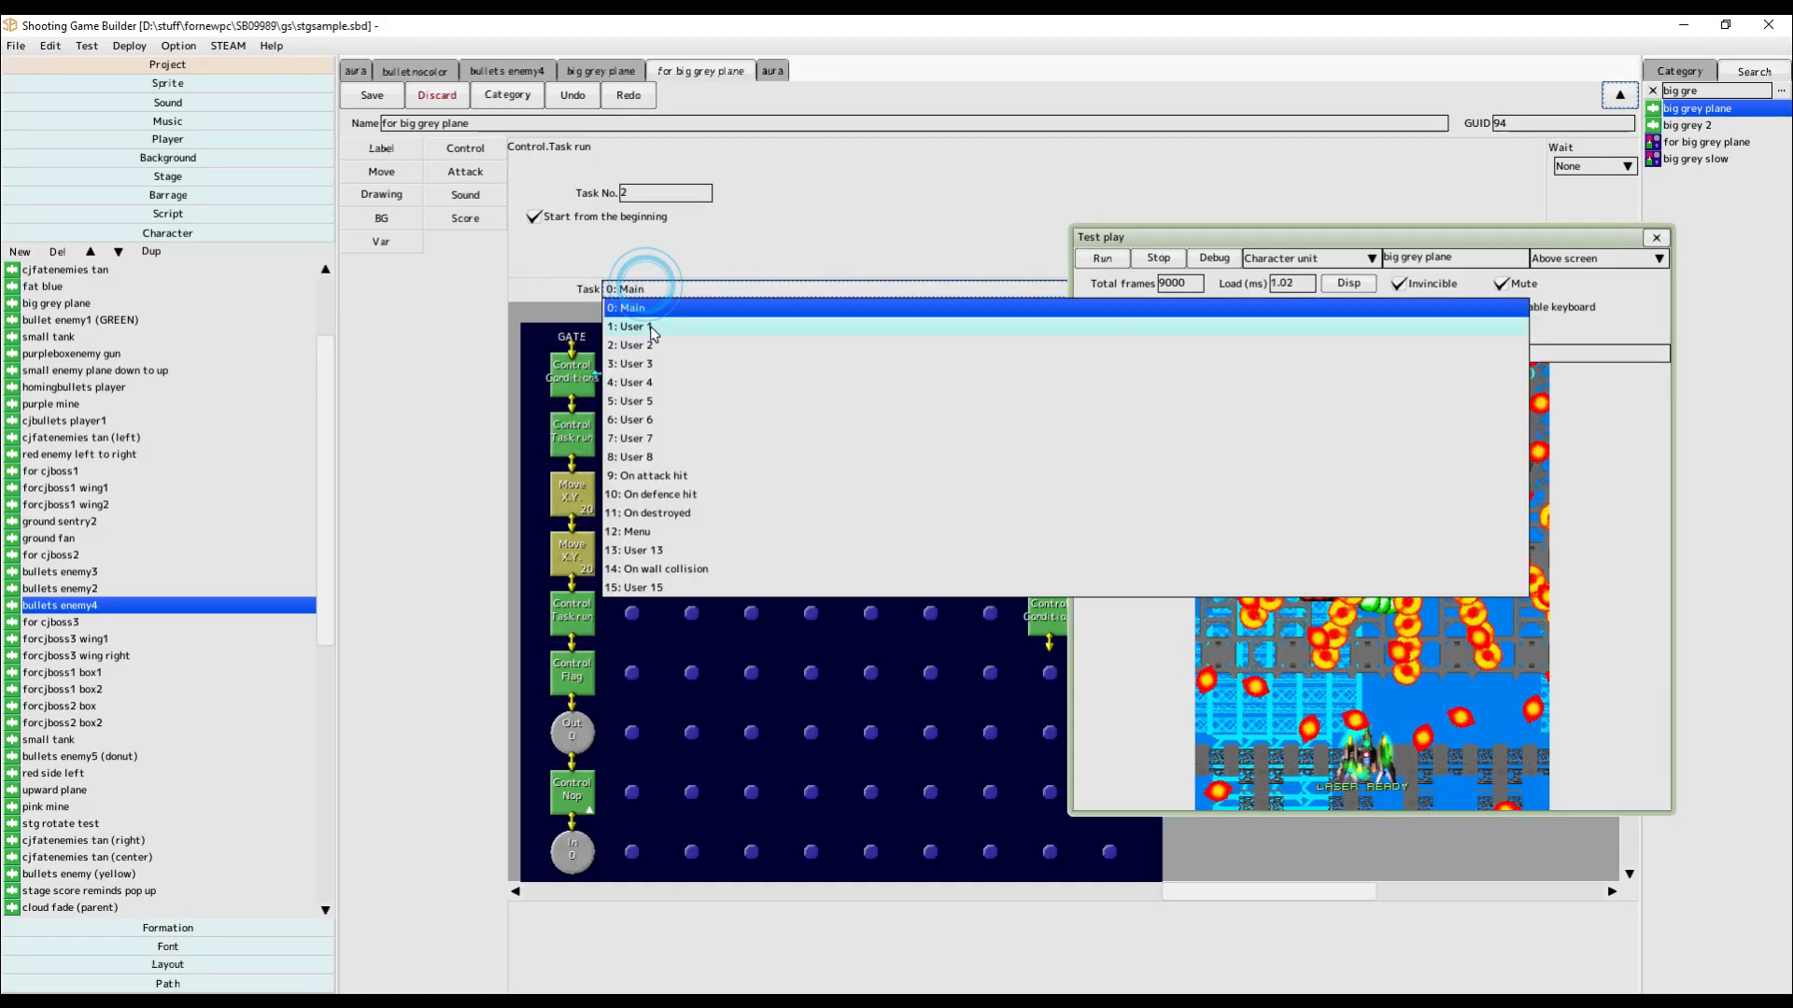
pyautogui.click(645, 325)
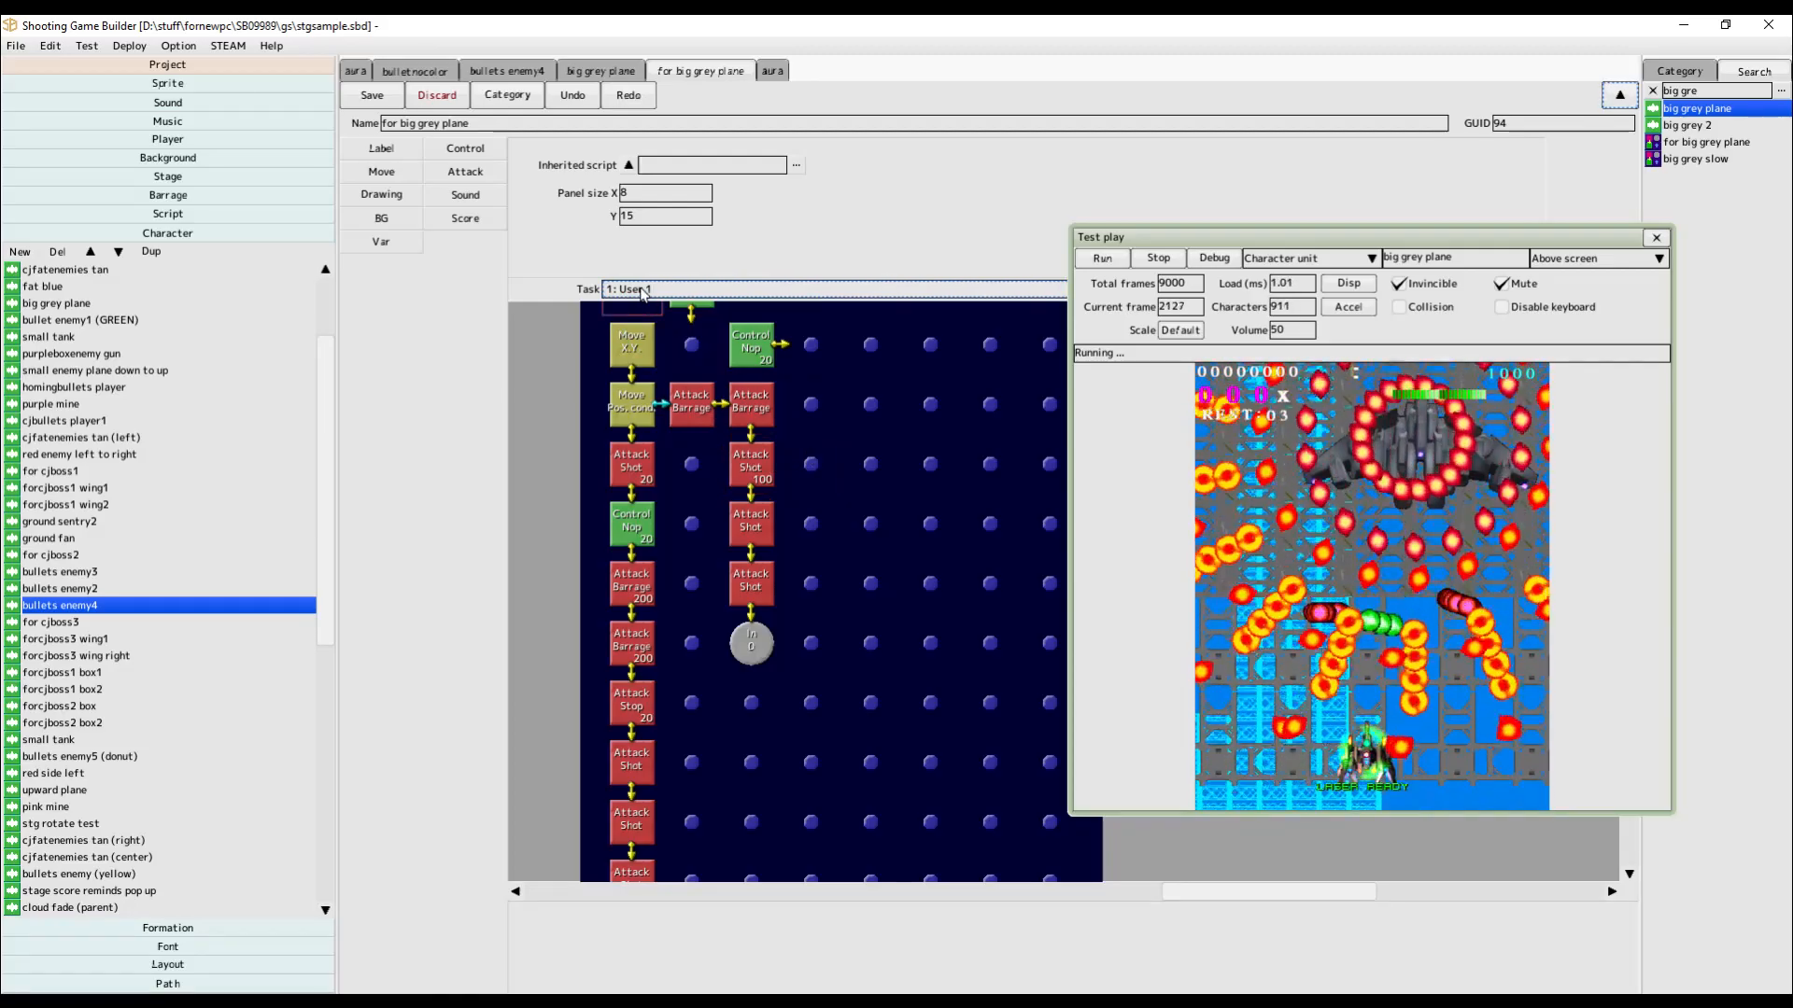
pyautogui.moveTo(802, 469); pyautogui.dragTo(843, 261)
pyautogui.click(662, 374)
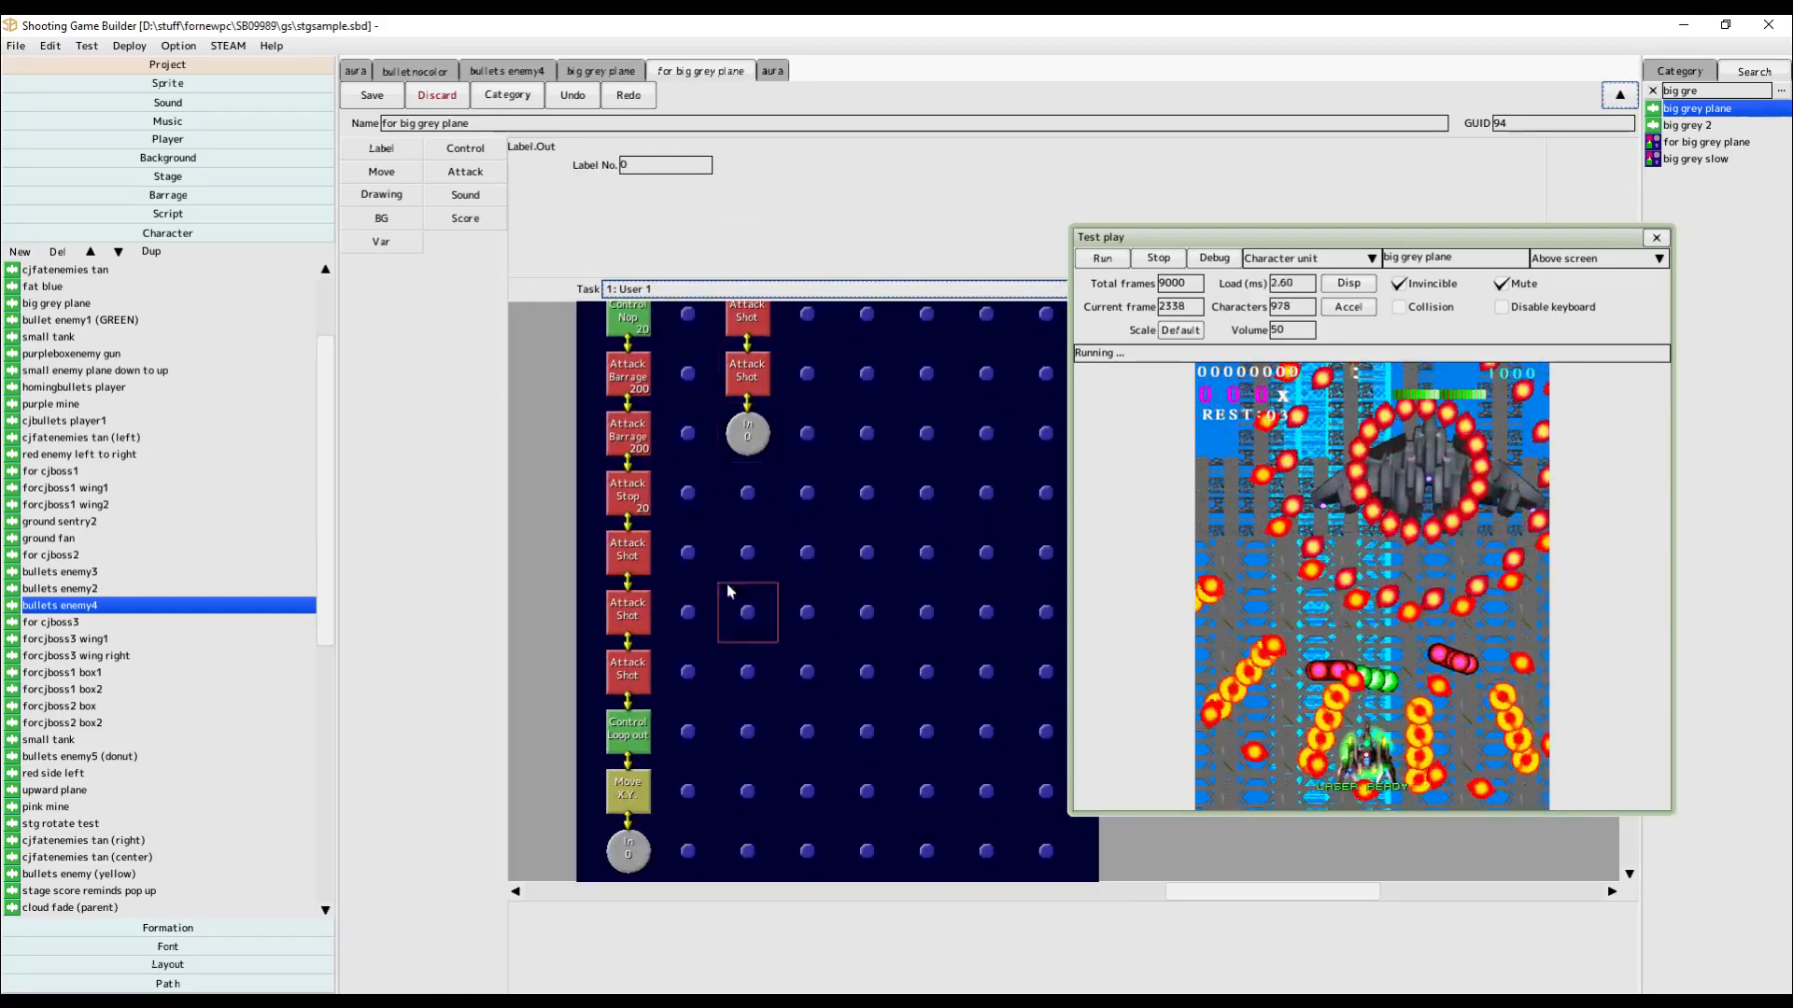
pyautogui.moveTo(768, 445); pyautogui.dragTo(783, 679)
pyautogui.click(641, 427)
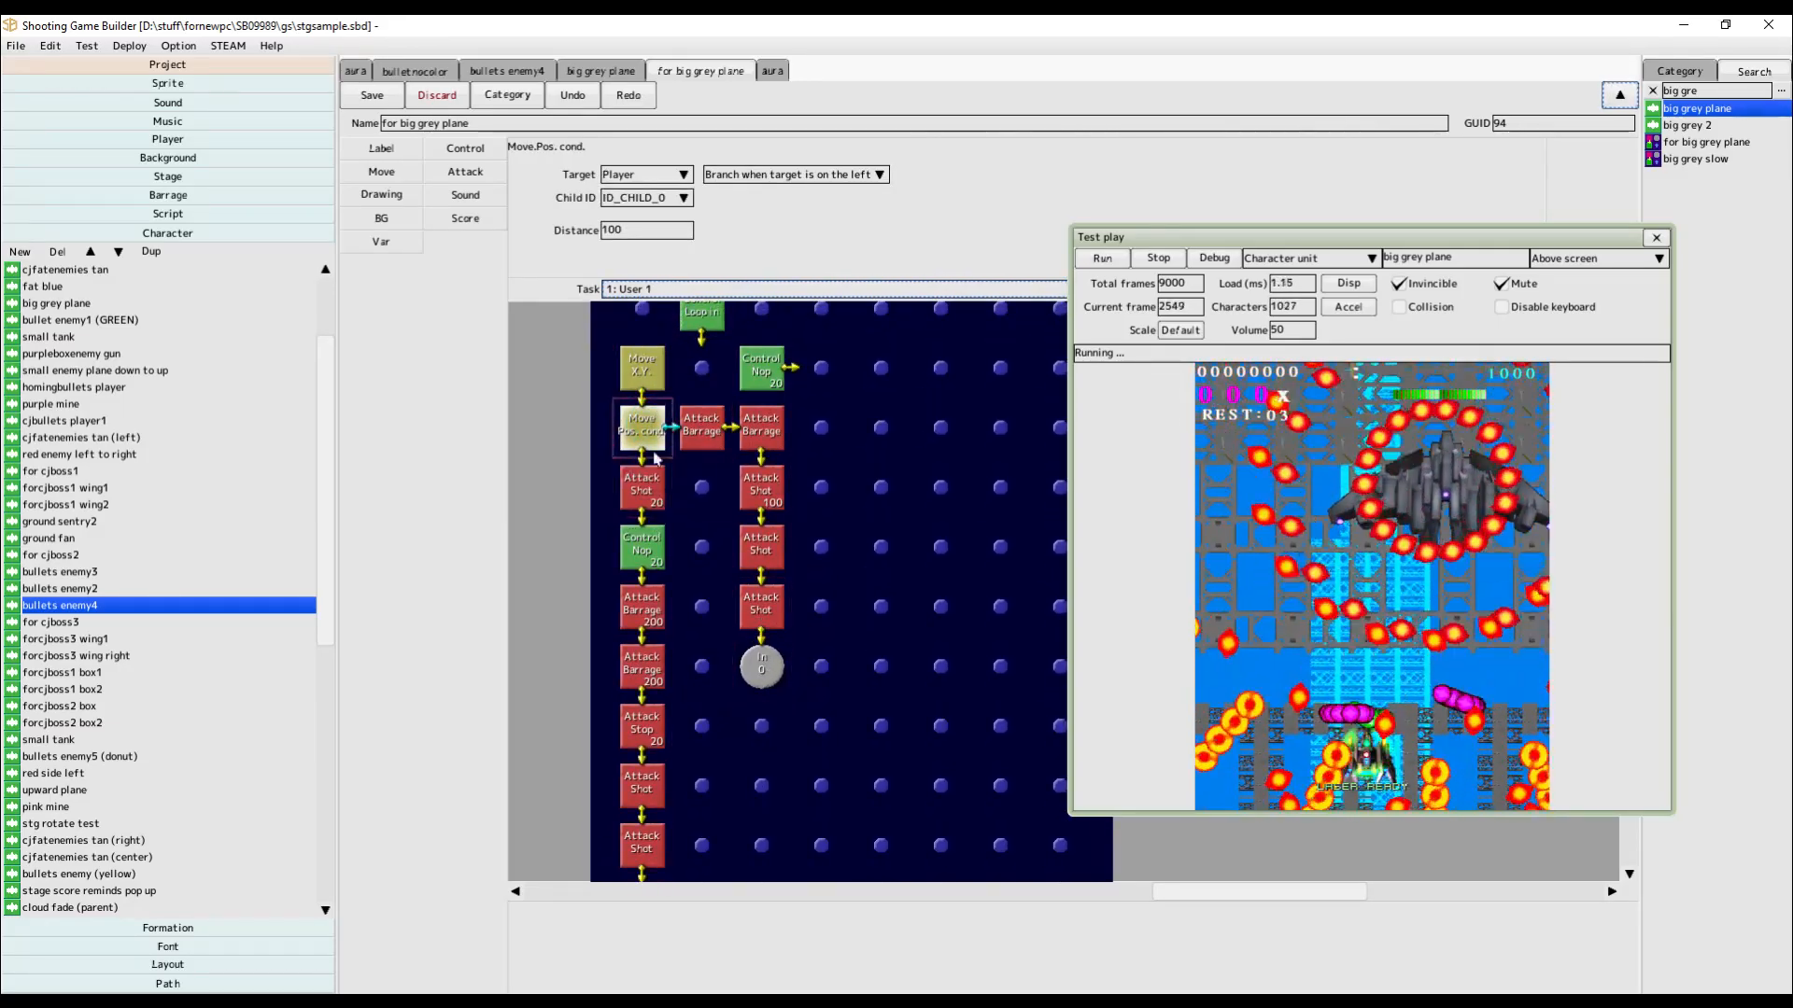
pyautogui.scroll(-3, 616, 876)
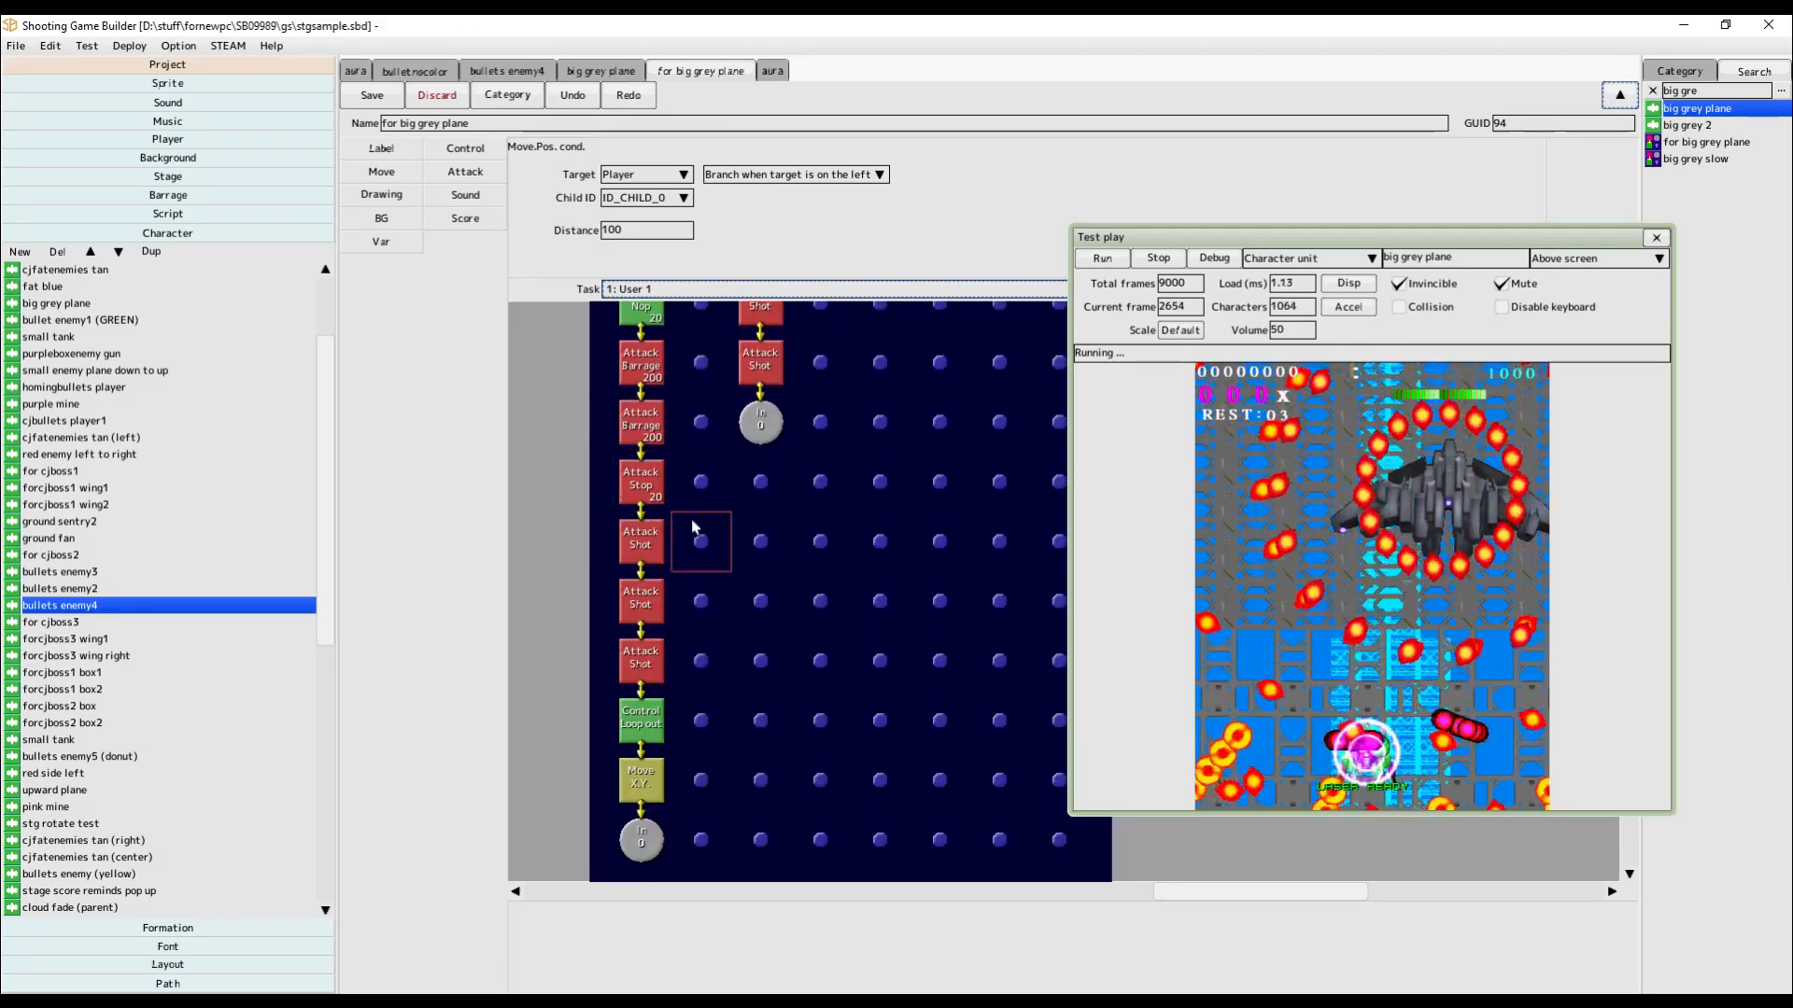
pyautogui.scroll(4, 692, 520)
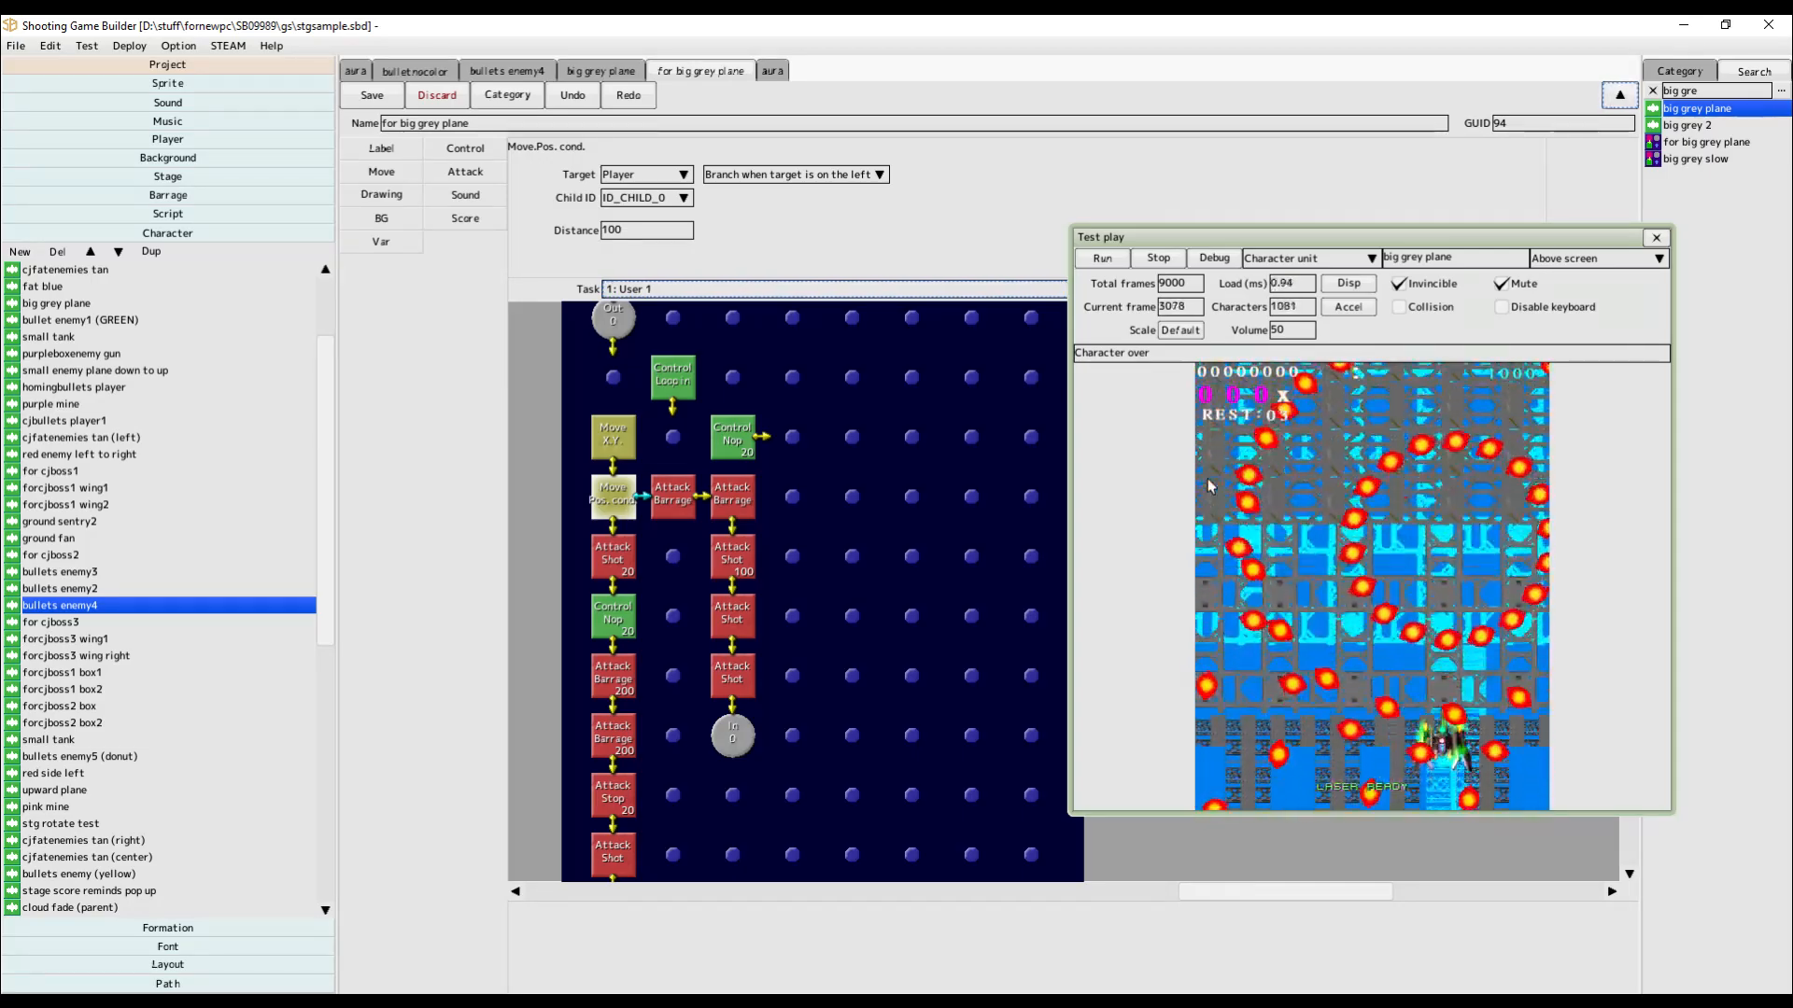
# Rerun the big grey plane test play and inspect the Task stop panel in the 2: User 2 task.
pyautogui.click(1107, 269)
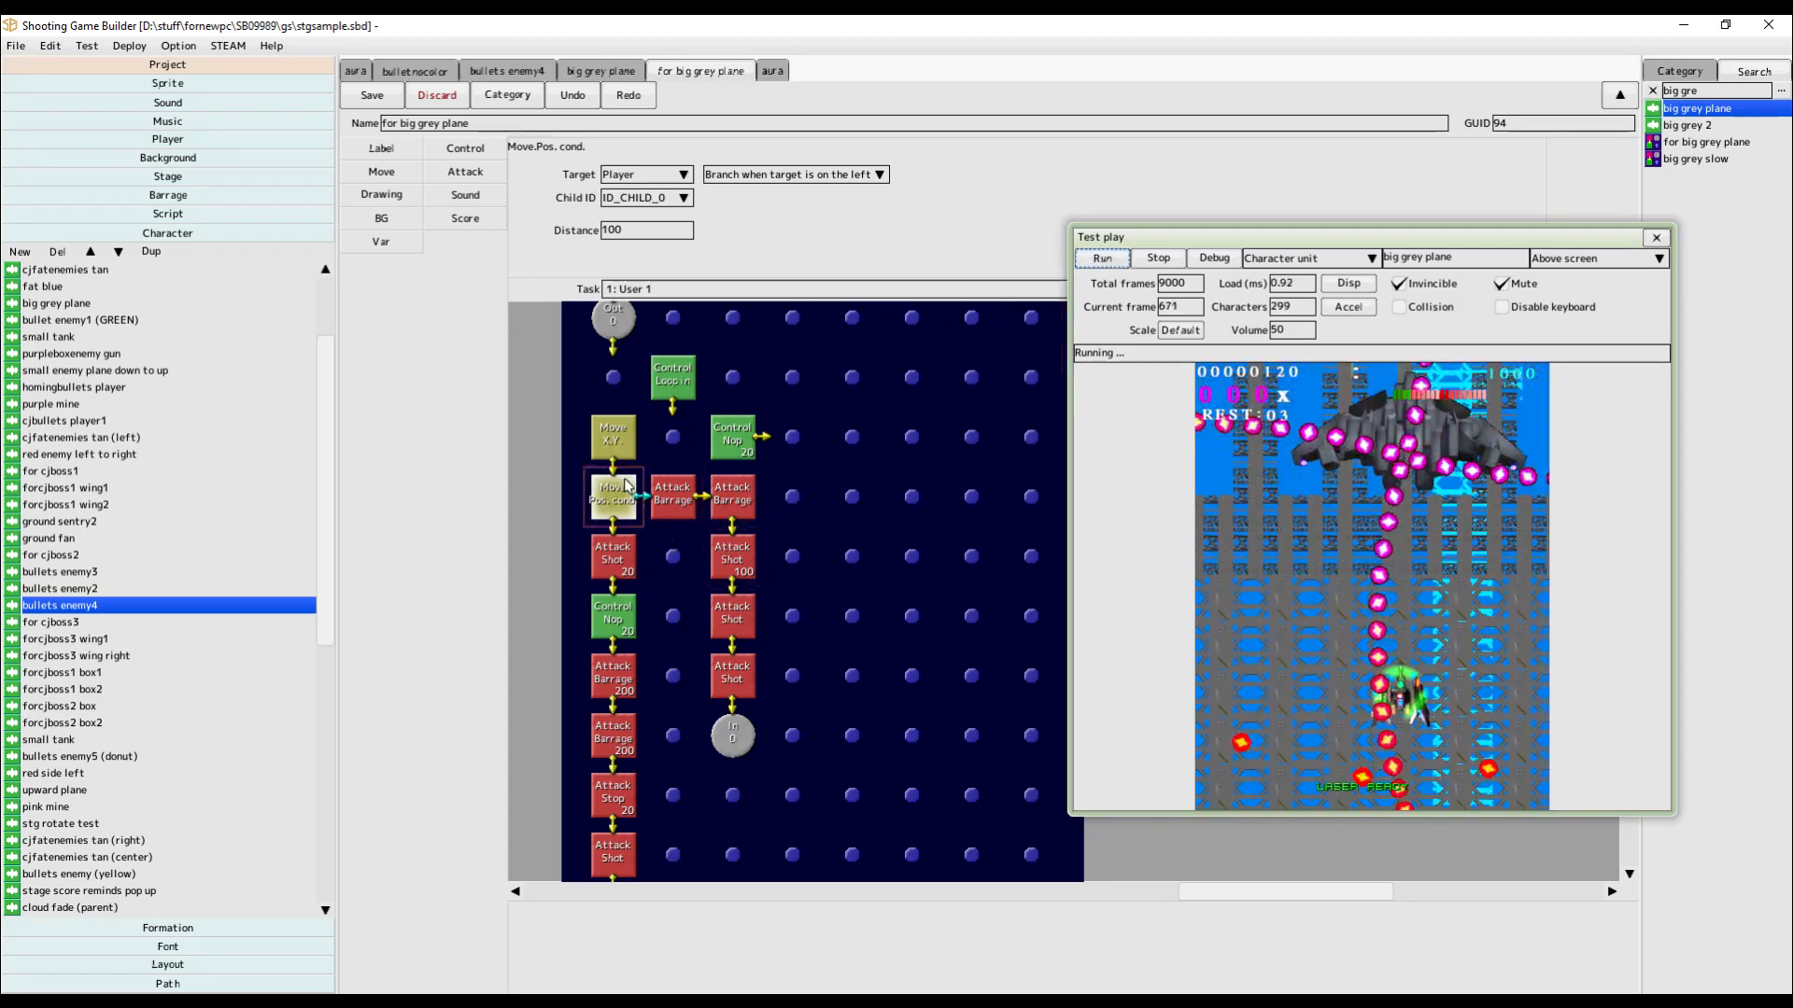
pyautogui.click(652, 290)
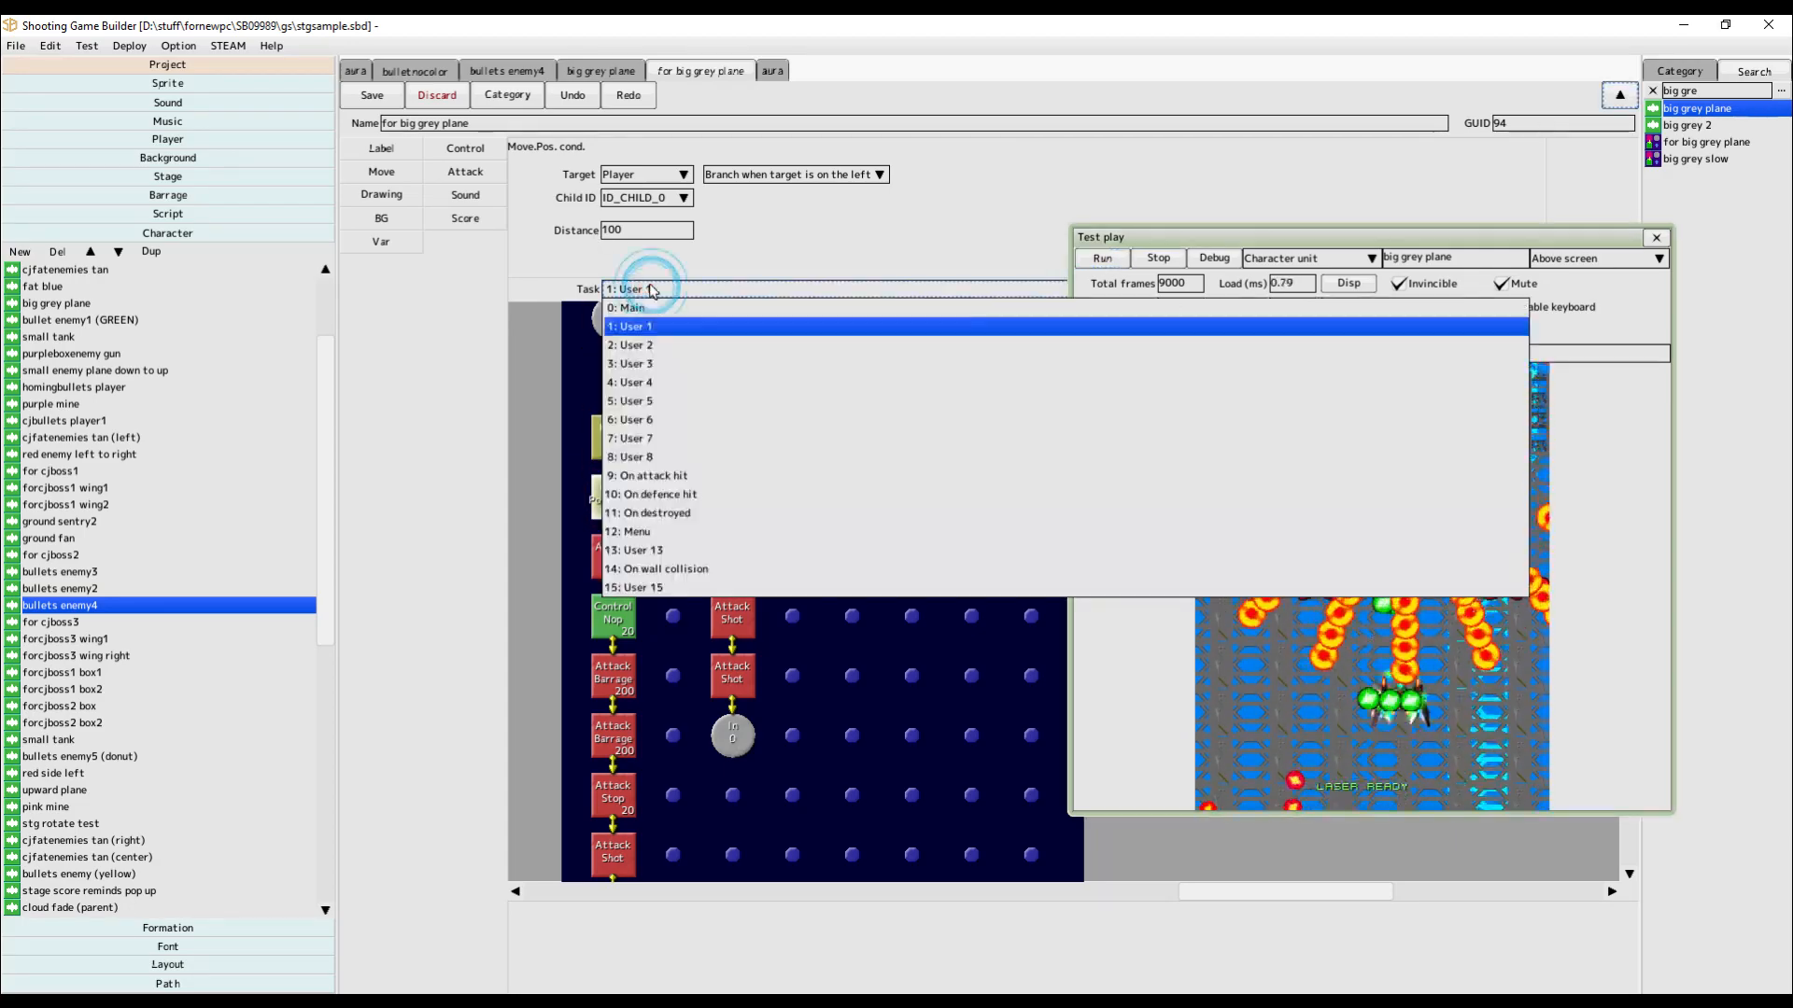
pyautogui.click(654, 346)
pyautogui.click(613, 584)
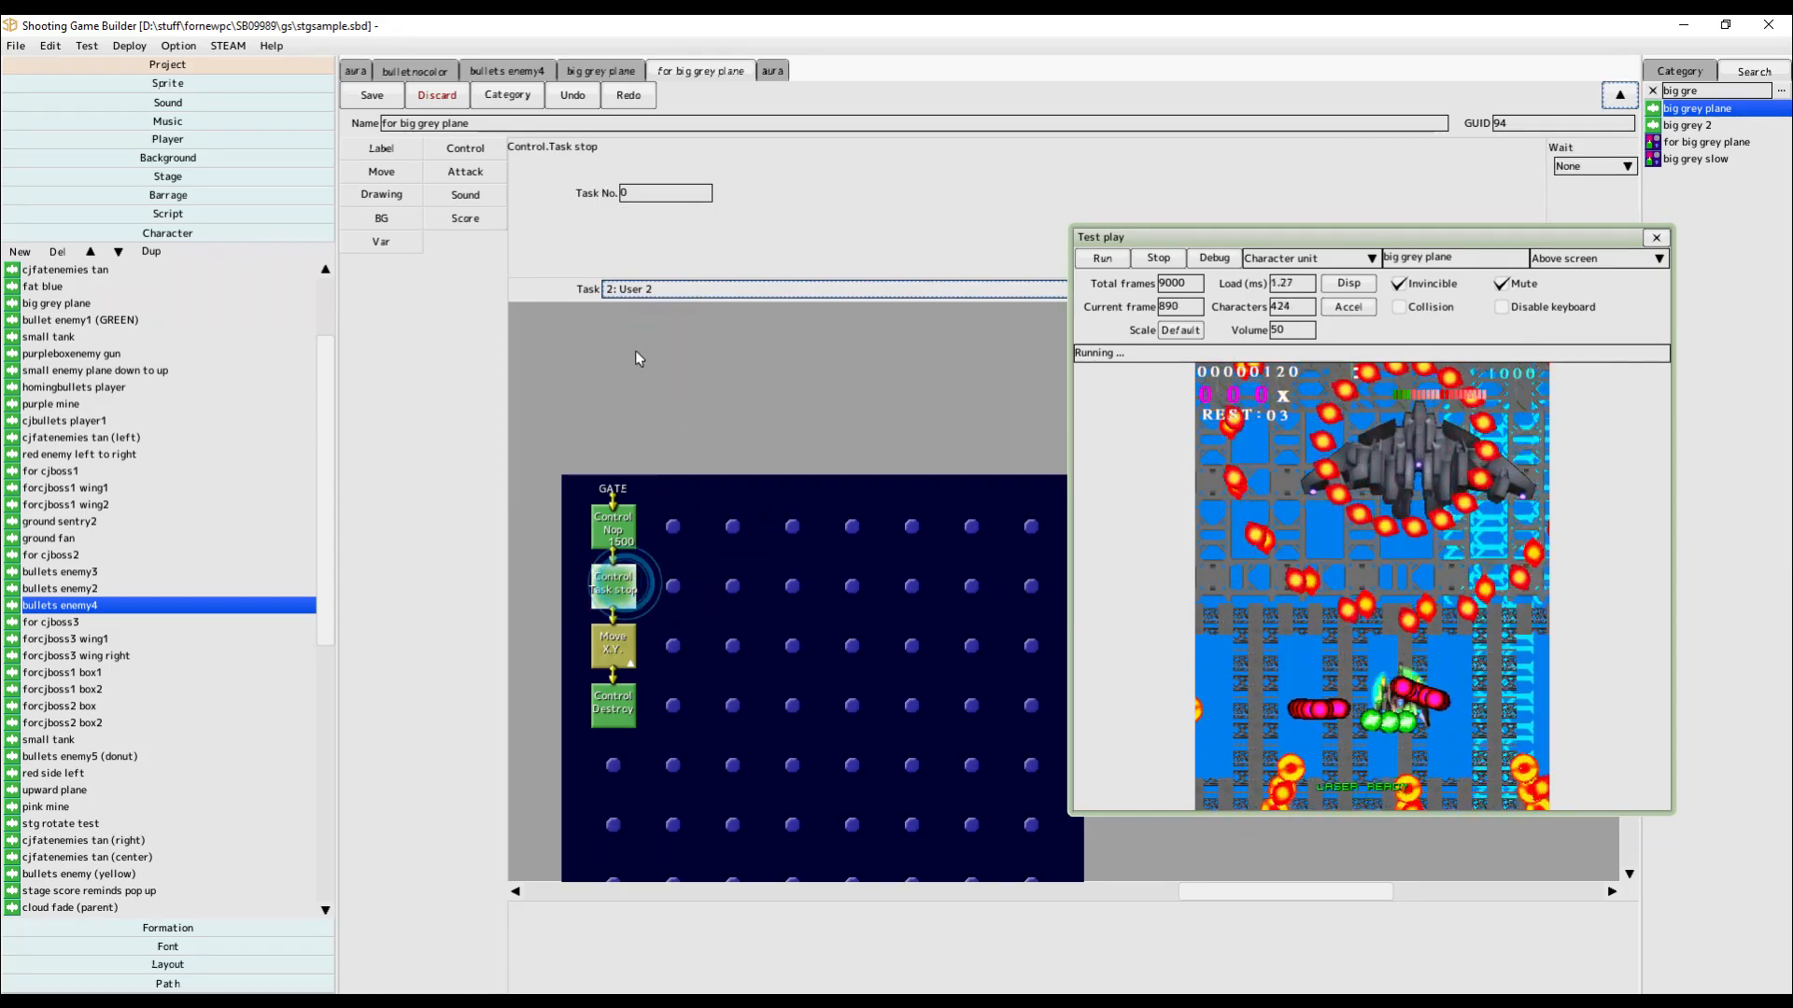
# View the panels of the 3: User 3 task and those of the 0: Main task.
pyautogui.click(642, 288)
pyautogui.click(641, 364)
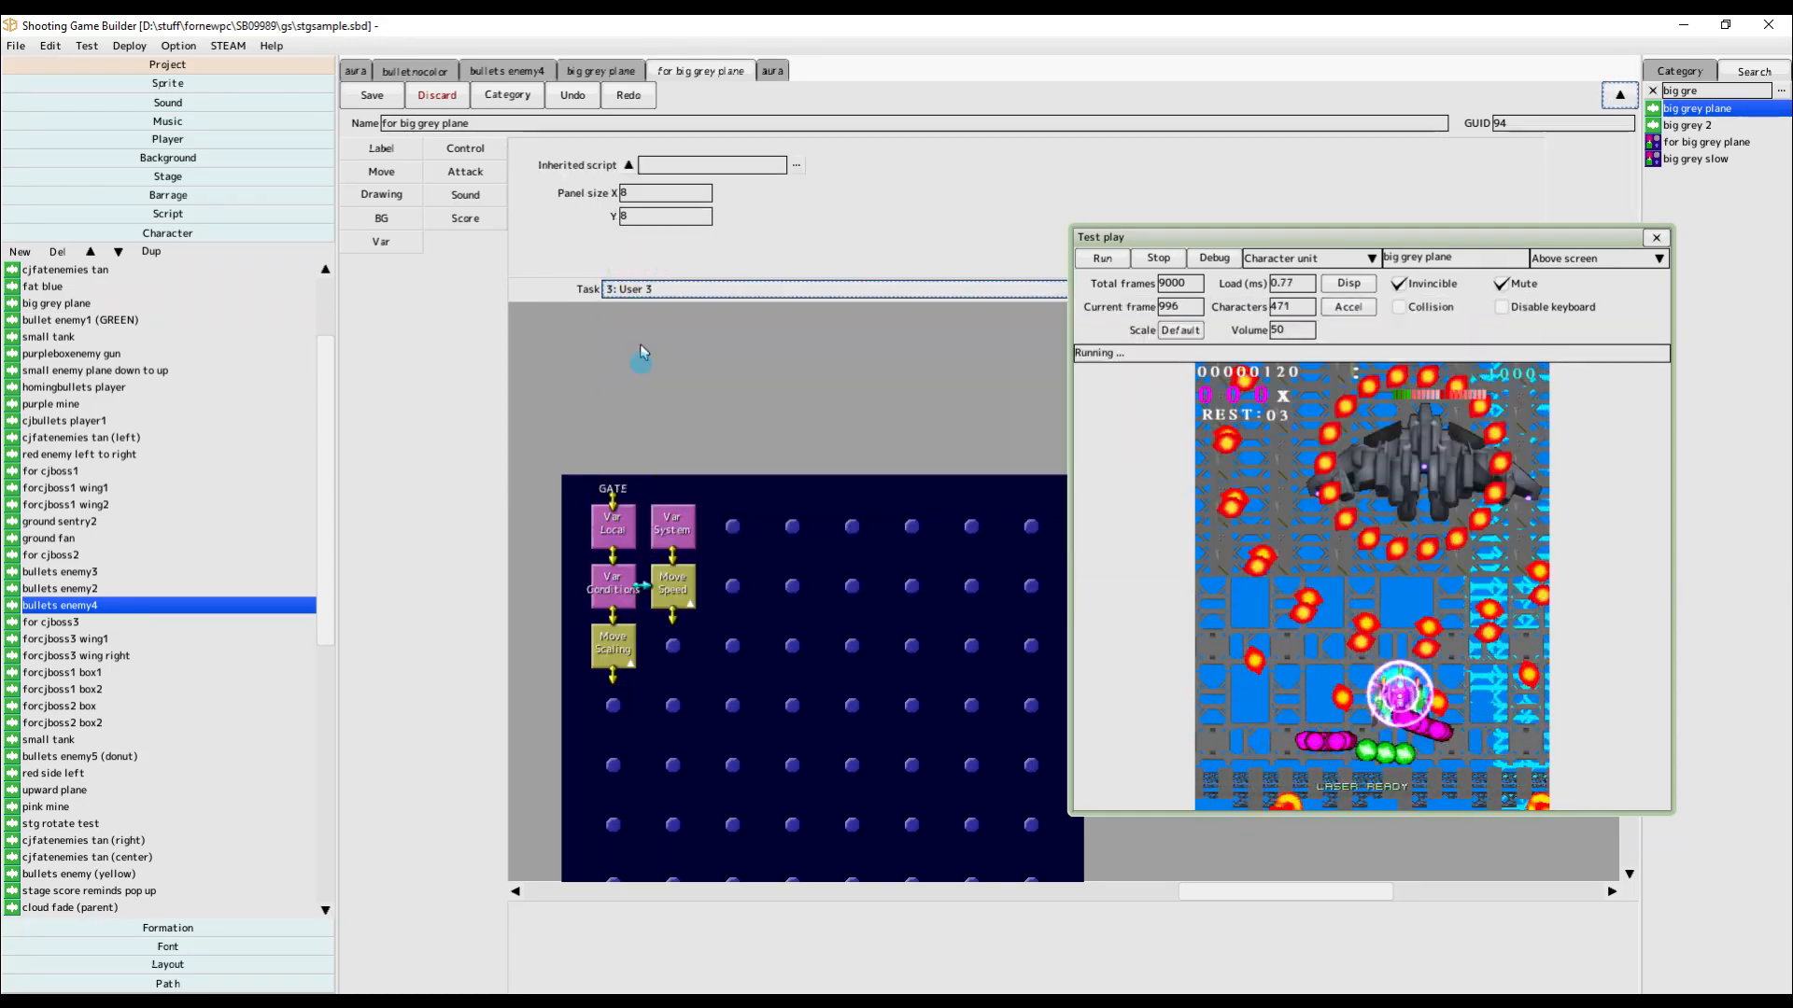
pyautogui.click(655, 289)
pyautogui.click(641, 309)
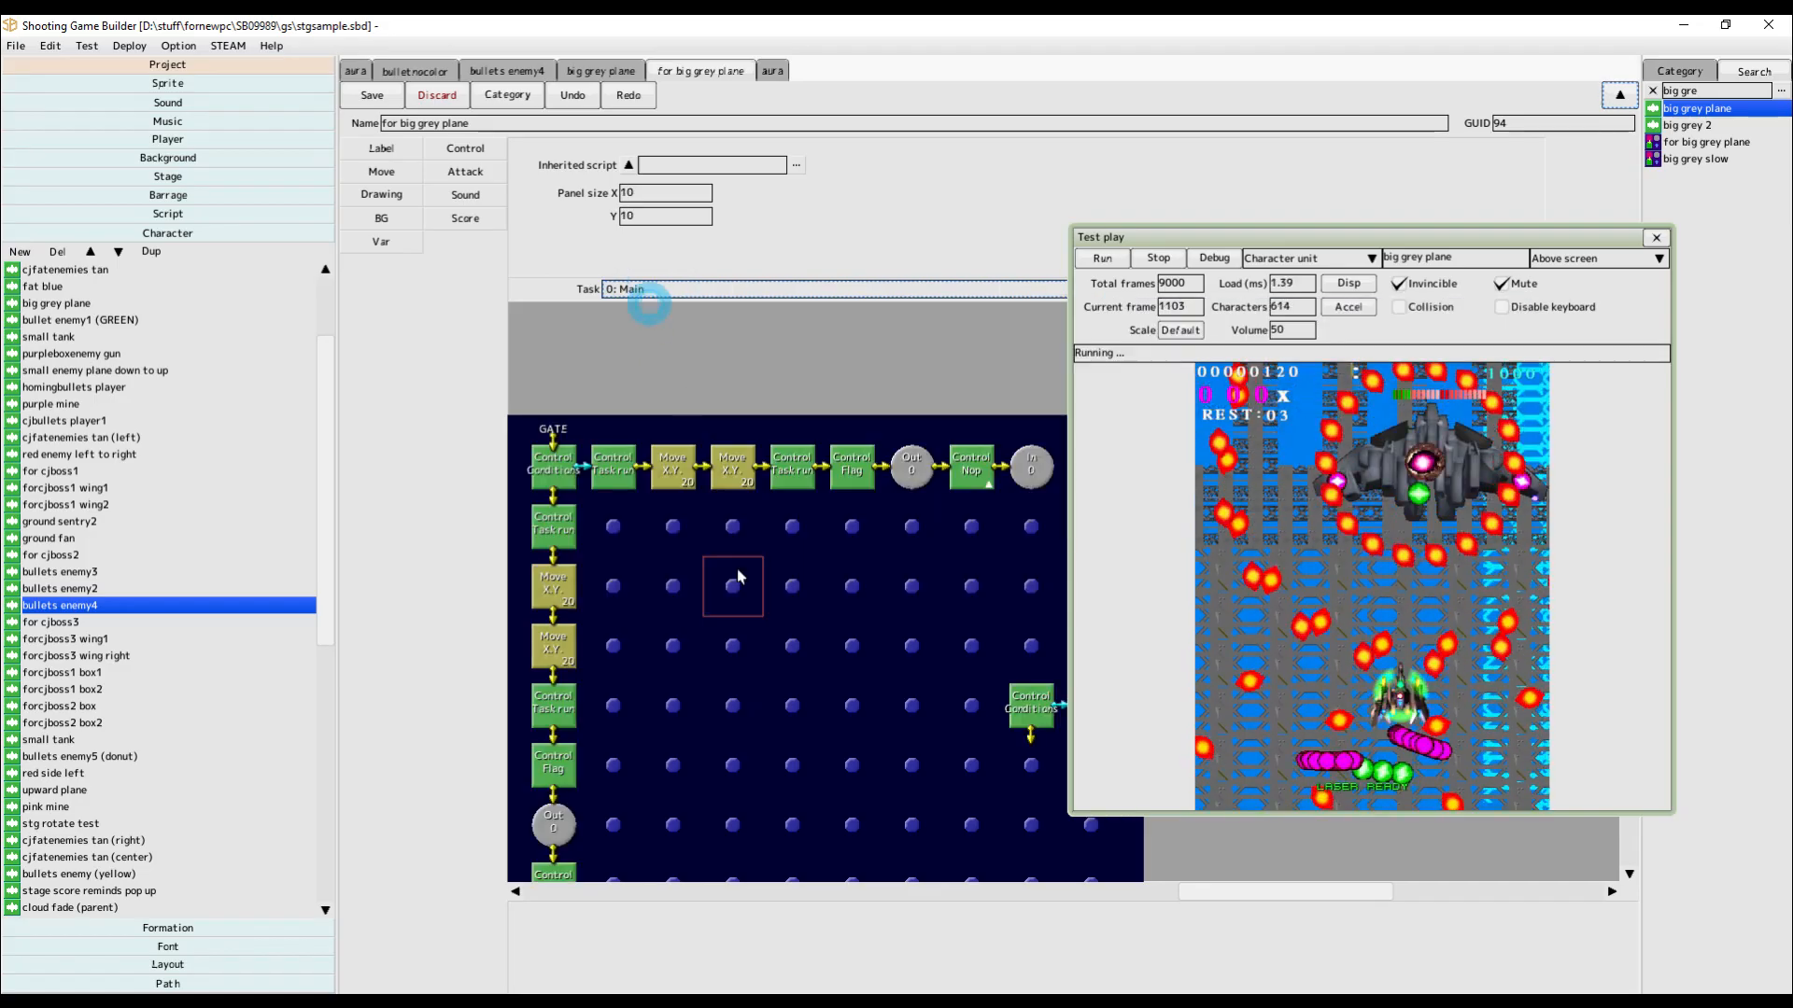
# Review the barrage and shot panels in the 1: User 1 task alongside the running test play.
pyautogui.click(639, 293)
pyautogui.click(641, 325)
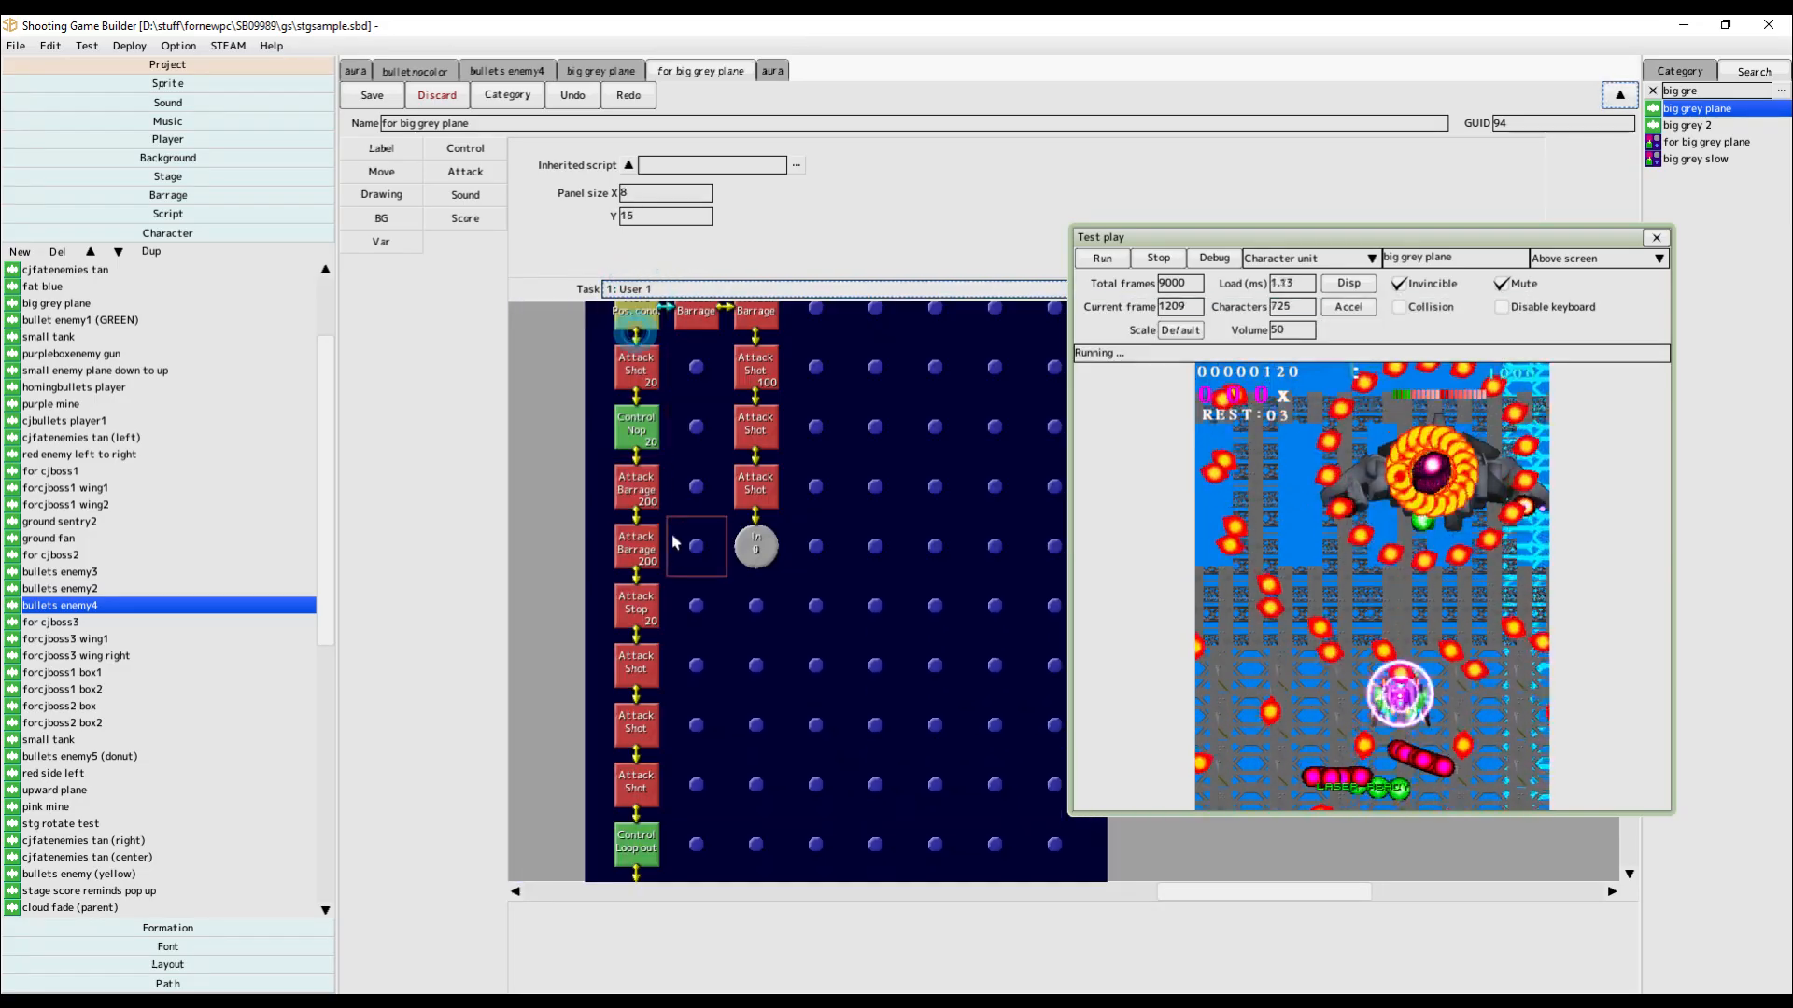
pyautogui.scroll(-1, 692, 561)
pyautogui.moveTo(692, 561); pyautogui.dragTo(661, 752)
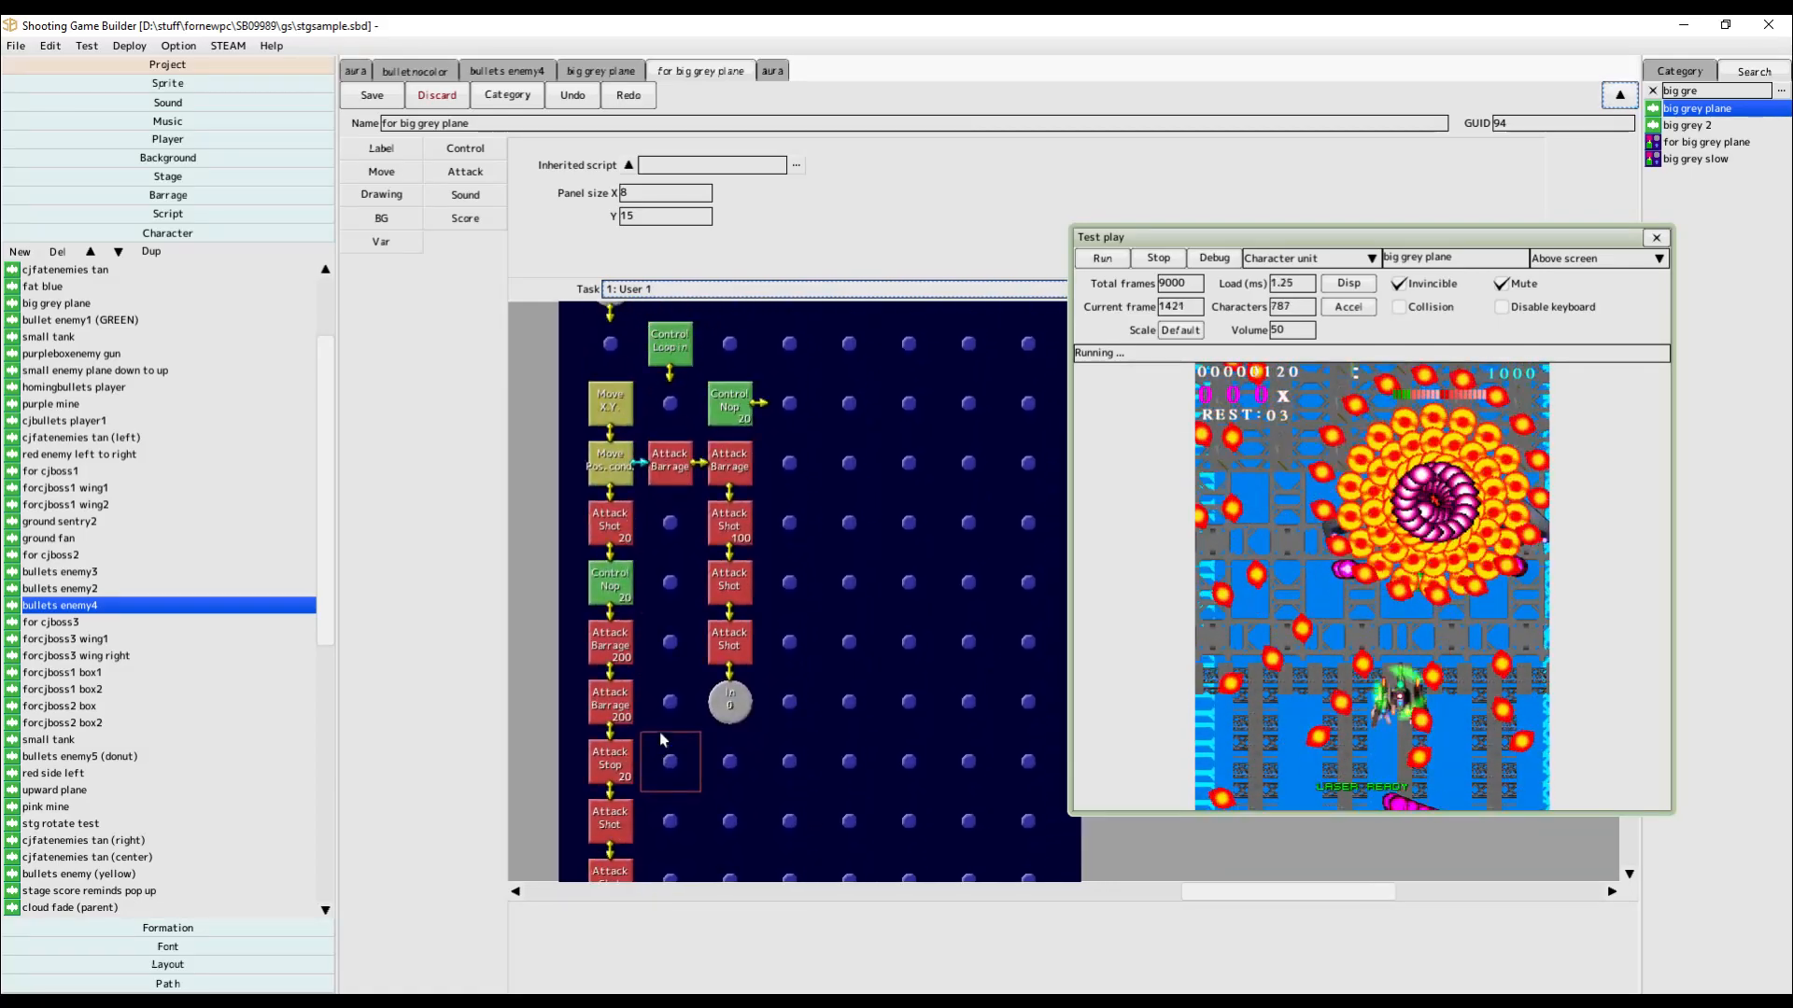
# Inspect the Move X.Y. and Destroy panels that end the 2: User 2 task.
pyautogui.click(651, 289)
pyautogui.click(657, 342)
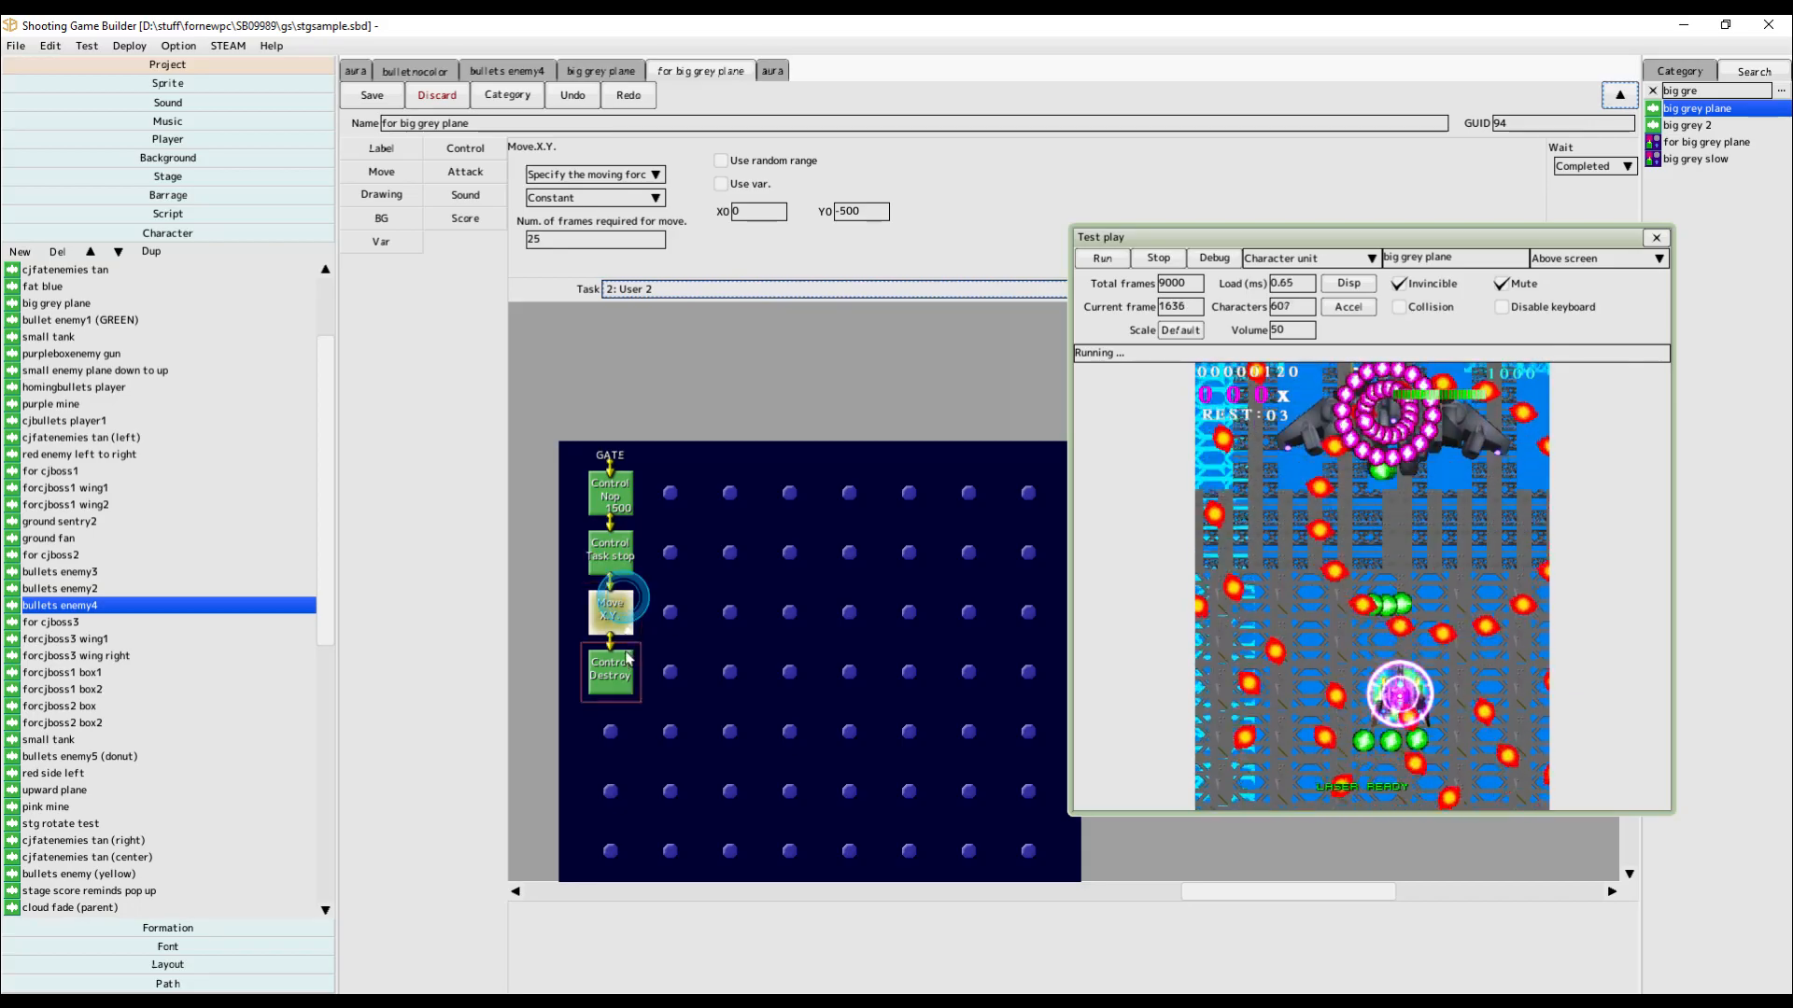
pyautogui.click(679, 535)
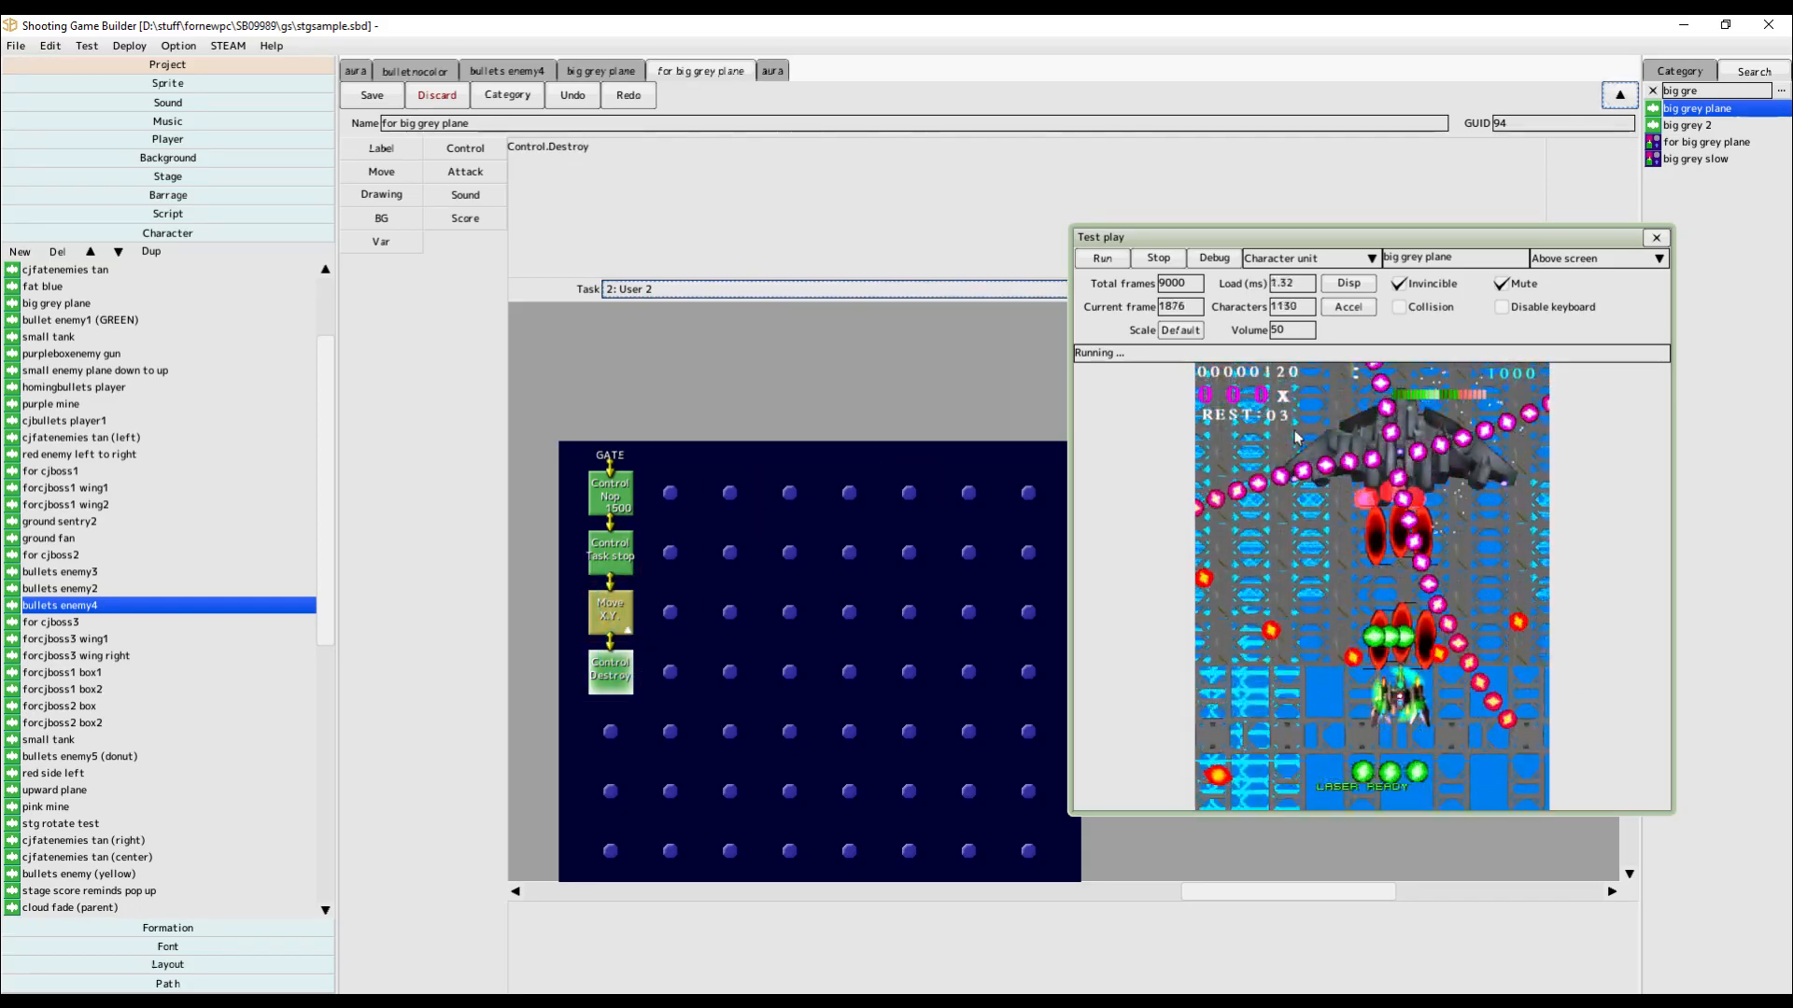
# Recheck the 1: User 1 task of the for big grey plane script, and return to the bulletnocolor script.
pyautogui.click(660, 295)
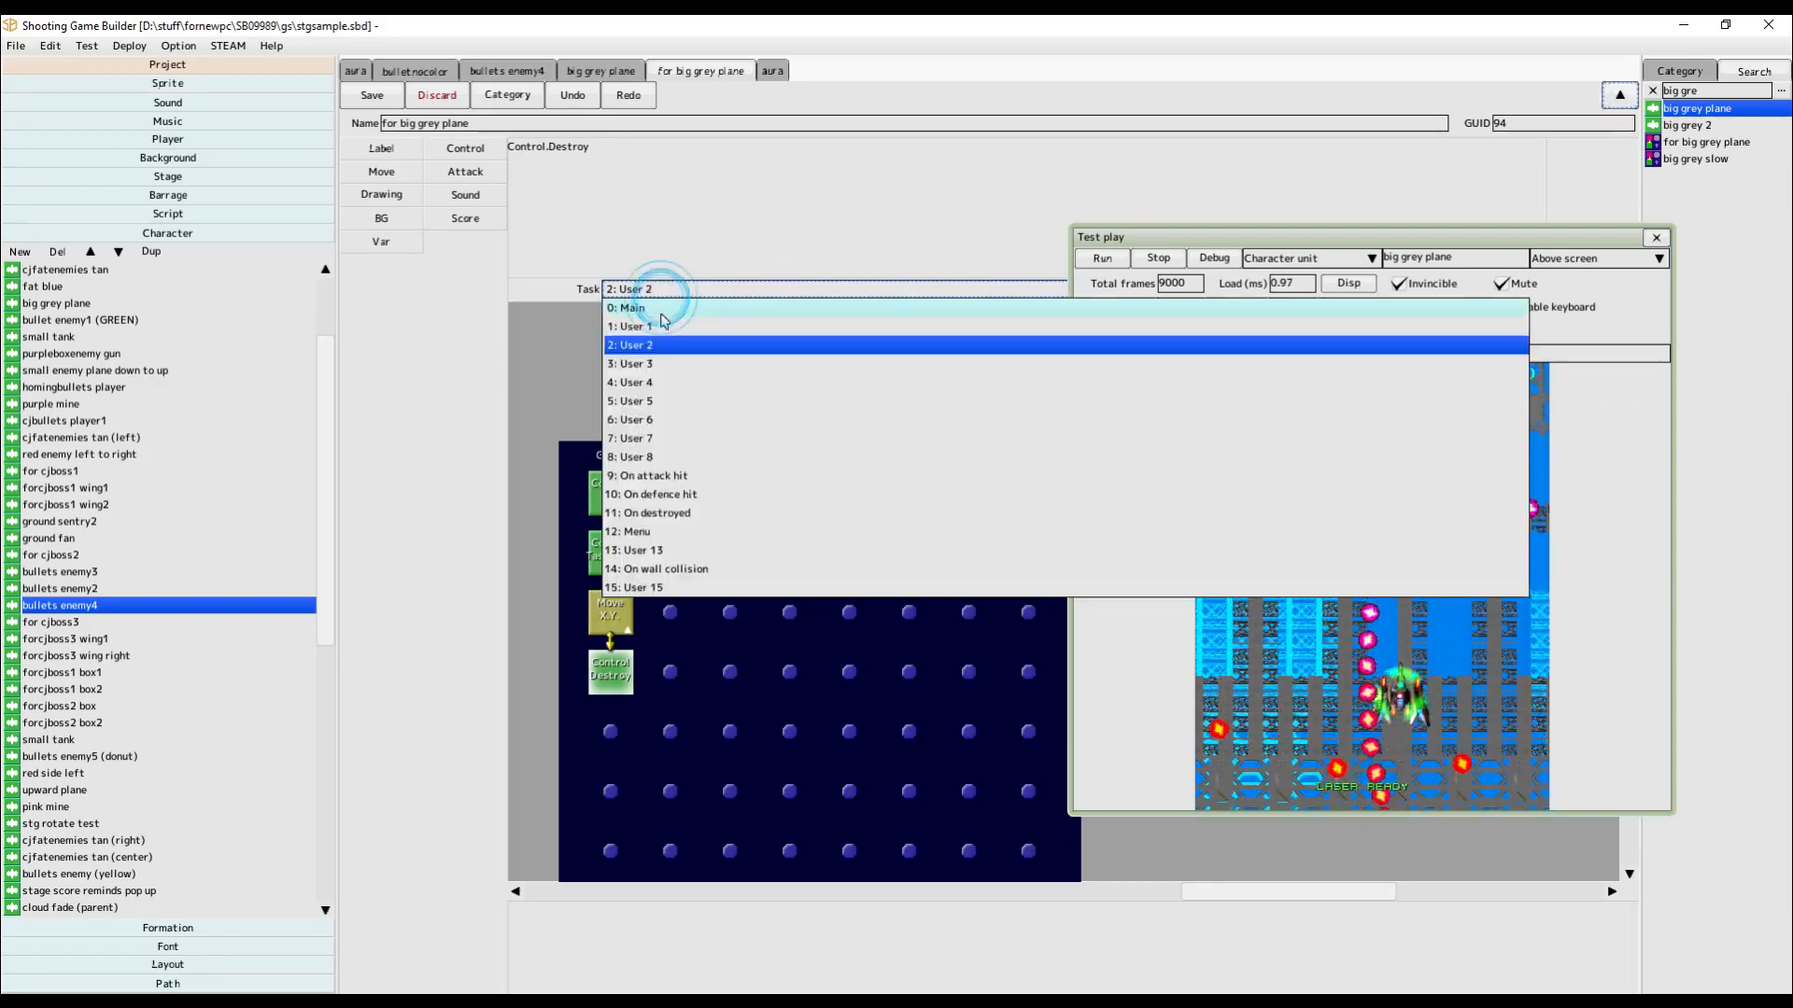
pyautogui.click(654, 327)
pyautogui.moveTo(813, 707); pyautogui.dragTo(807, 645)
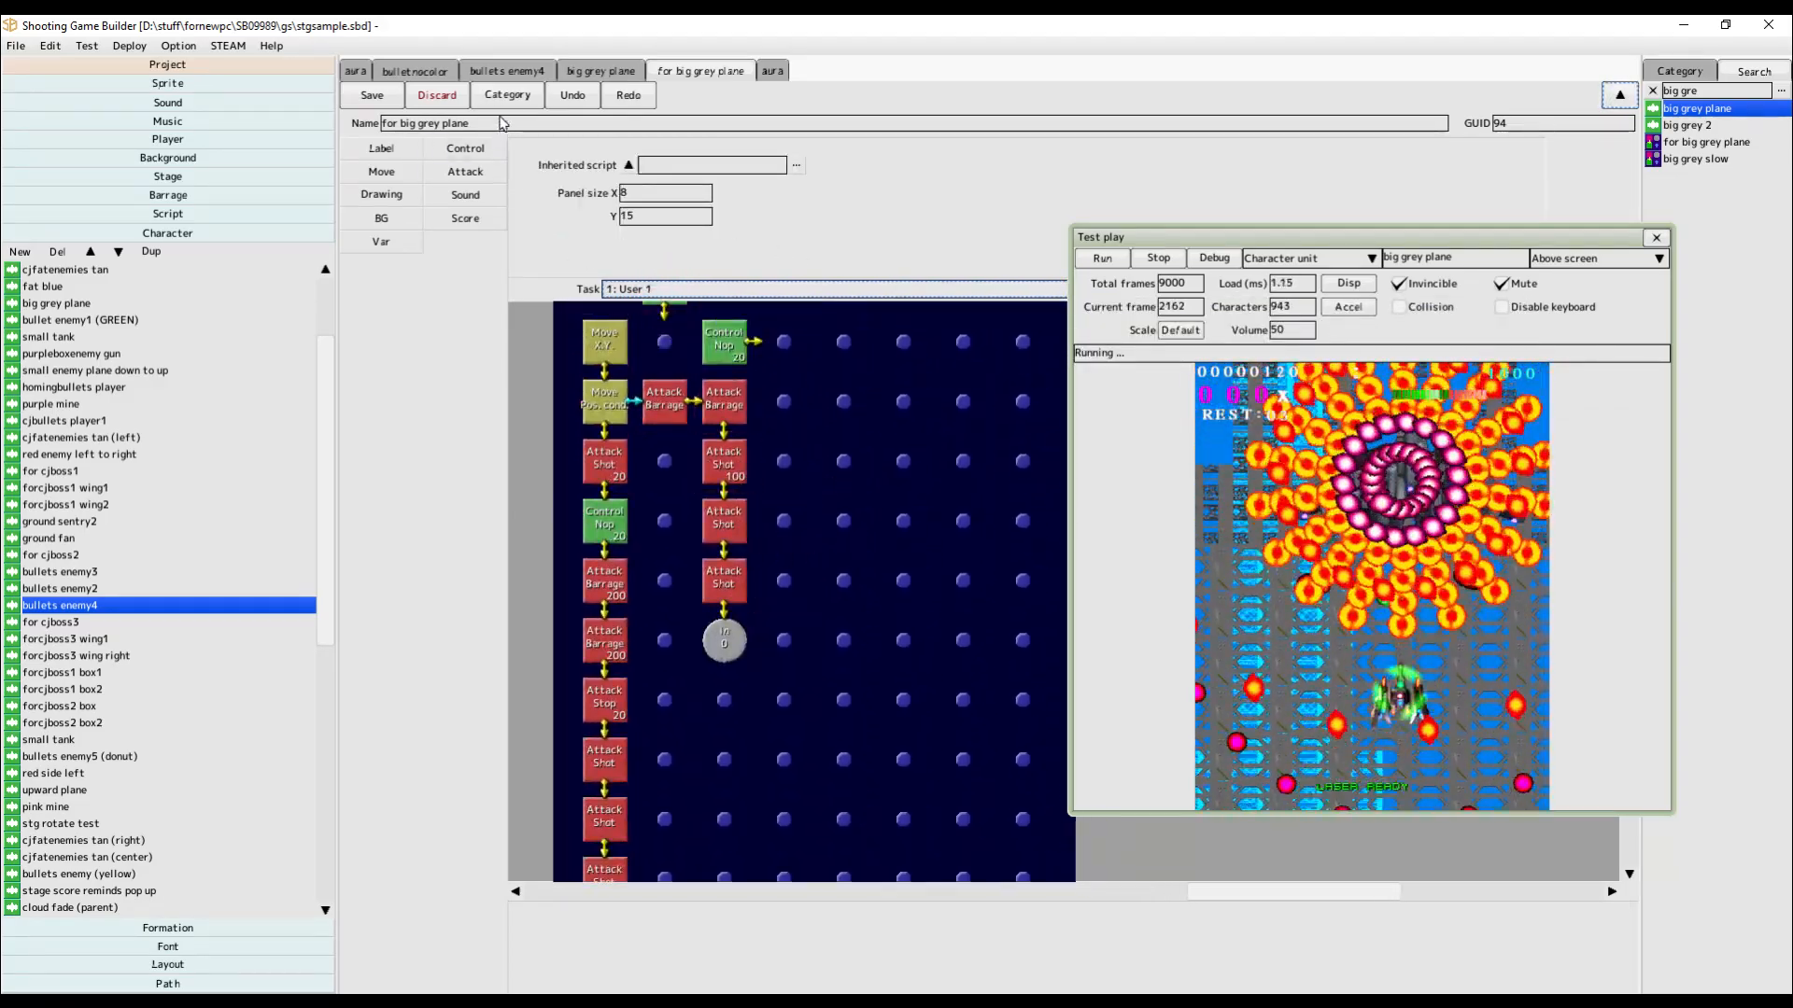
pyautogui.click(773, 71)
pyautogui.click(415, 72)
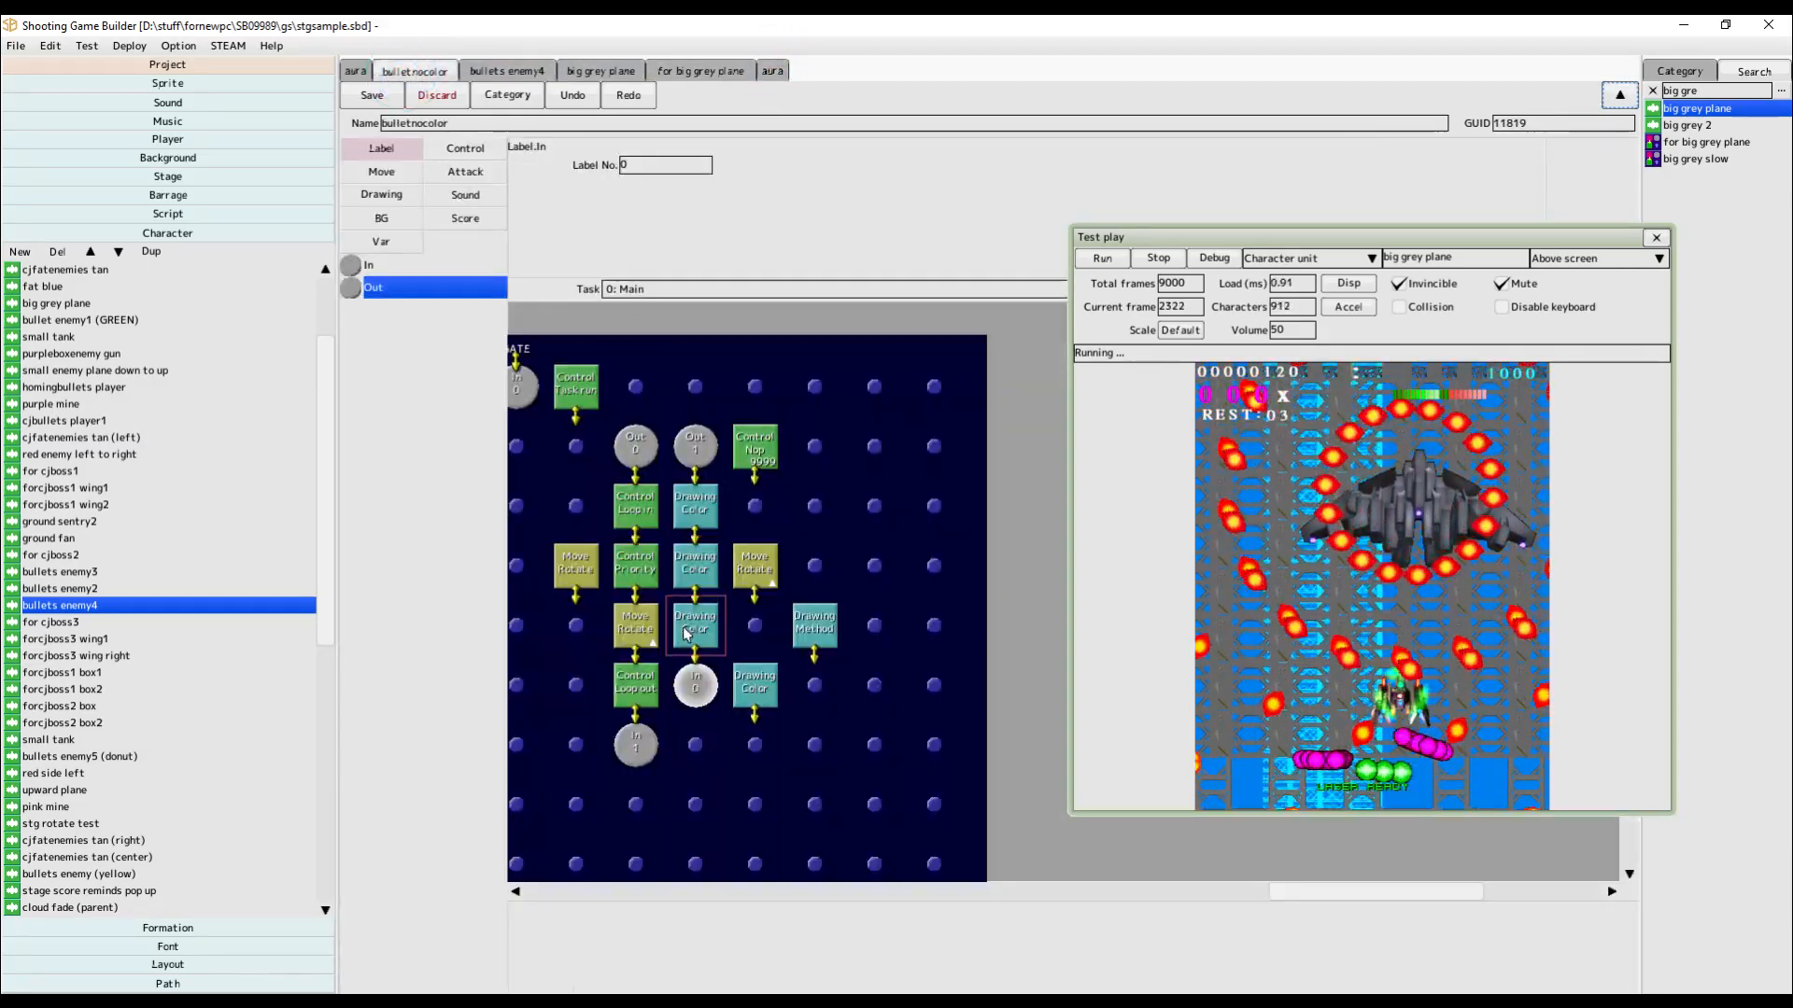